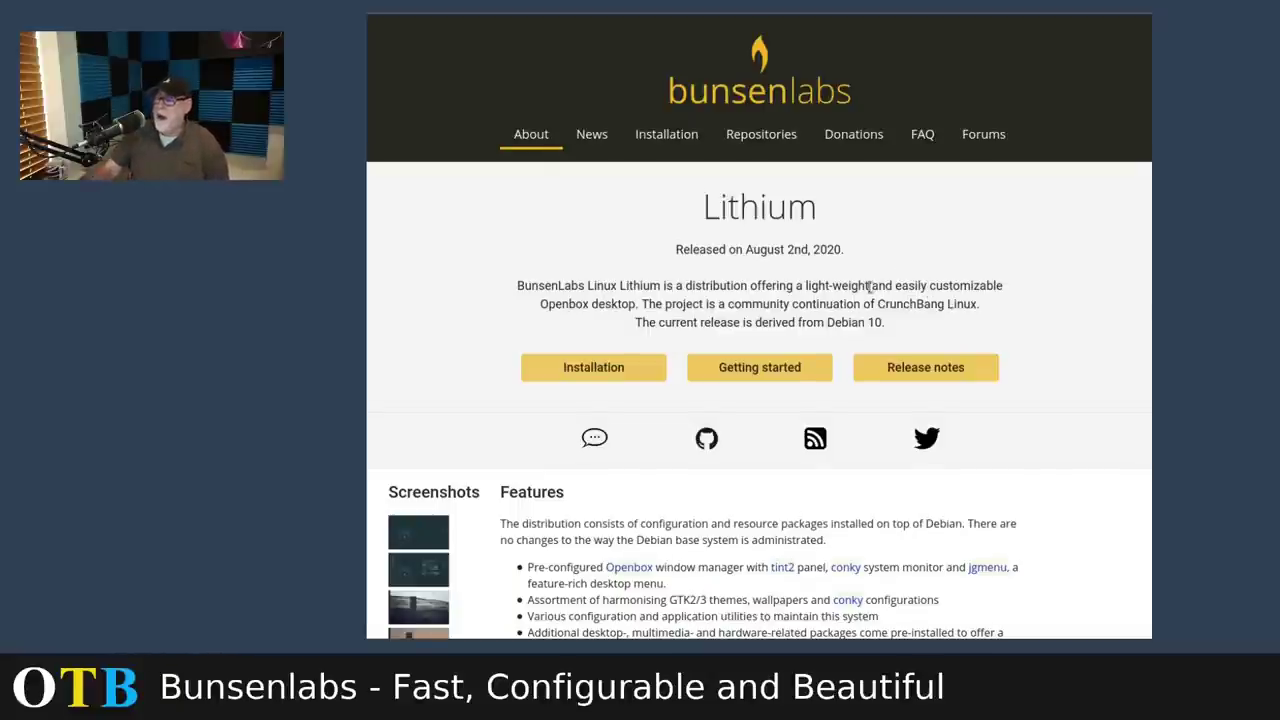
# Scroll the Lithium About page, then move to the forum tab announcing the Lithium official ISOs
pyautogui.scroll(-5, 869, 287)
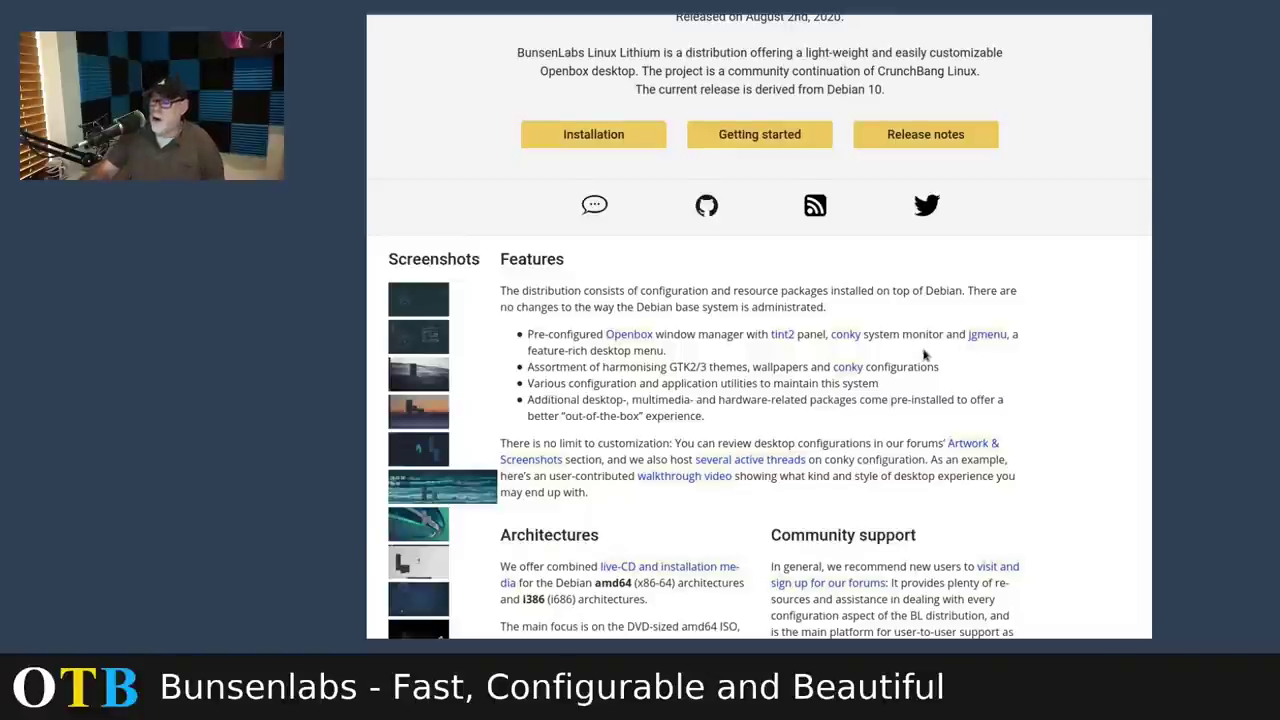
pyautogui.scroll(2, 924, 354)
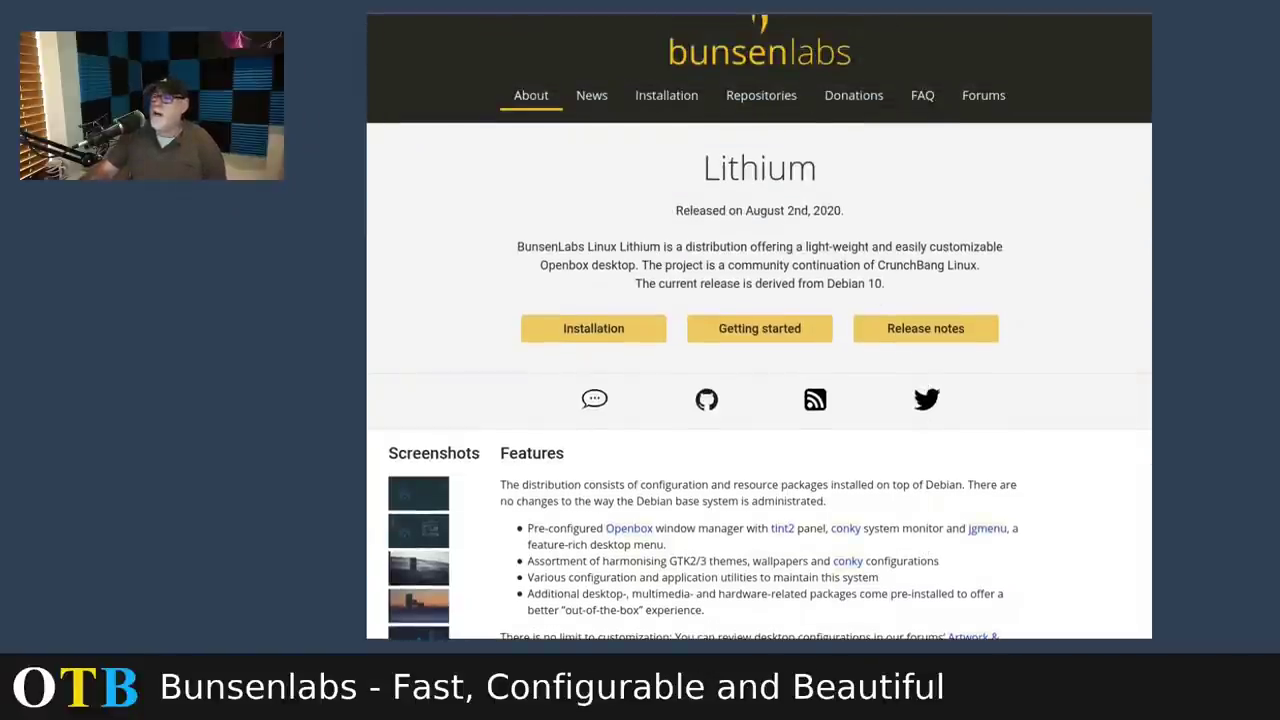
pyautogui.hotkey('ctrl', 'Tab')
pyautogui.scroll(3, 940, 238)
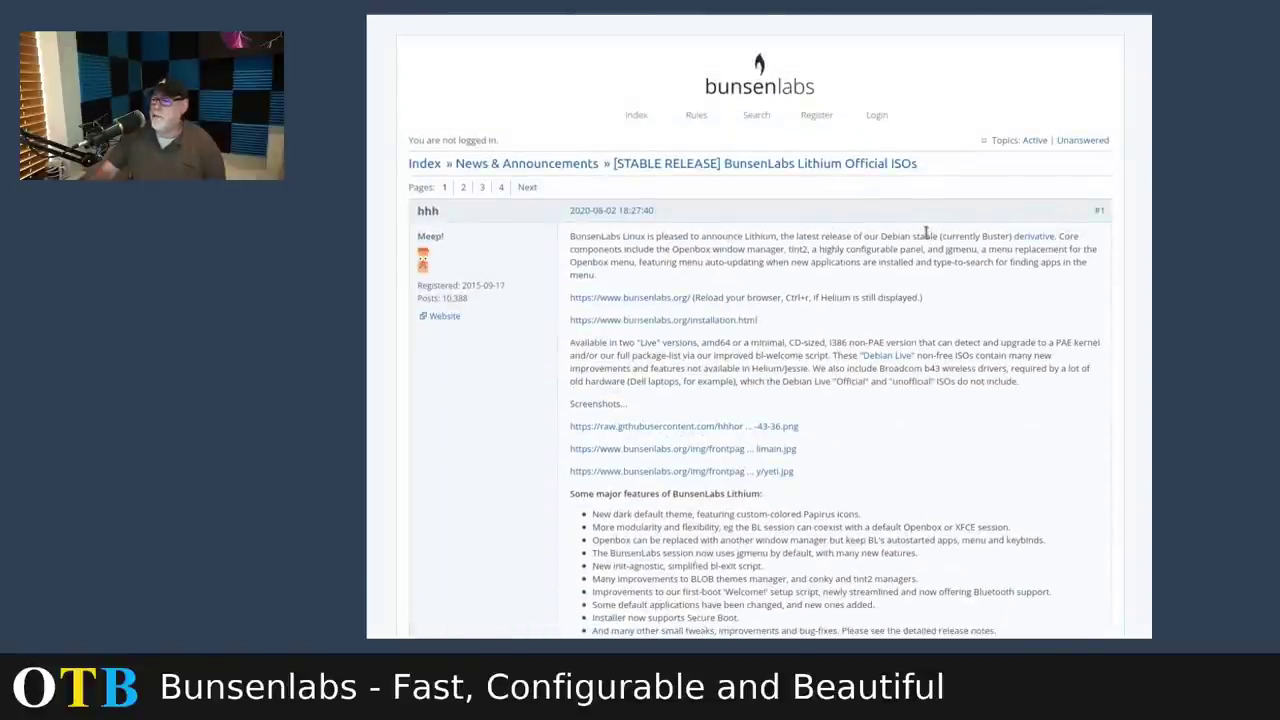
# Scroll through the [STABLE RELEASE] Lithium ISOs forum post to read its major features
pyautogui.scroll(-1, 926, 235)
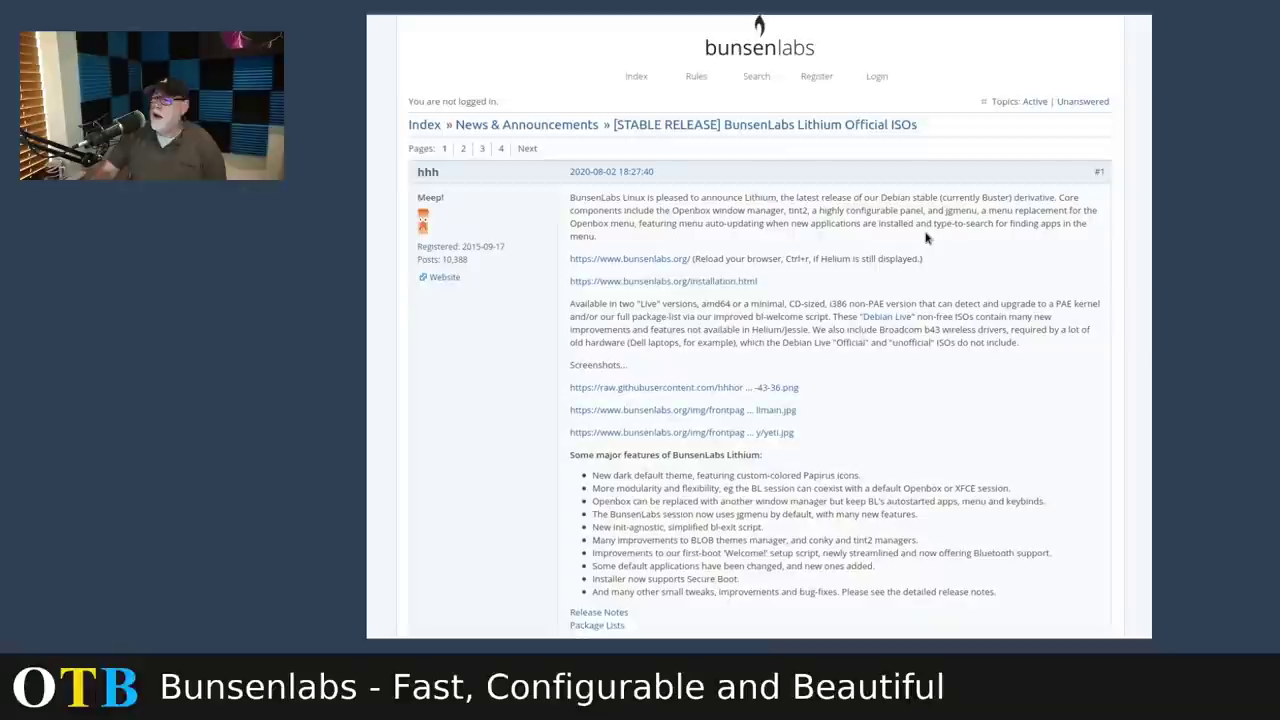
pyautogui.scroll(-1, 926, 238)
pyautogui.scroll(-1, 926, 238)
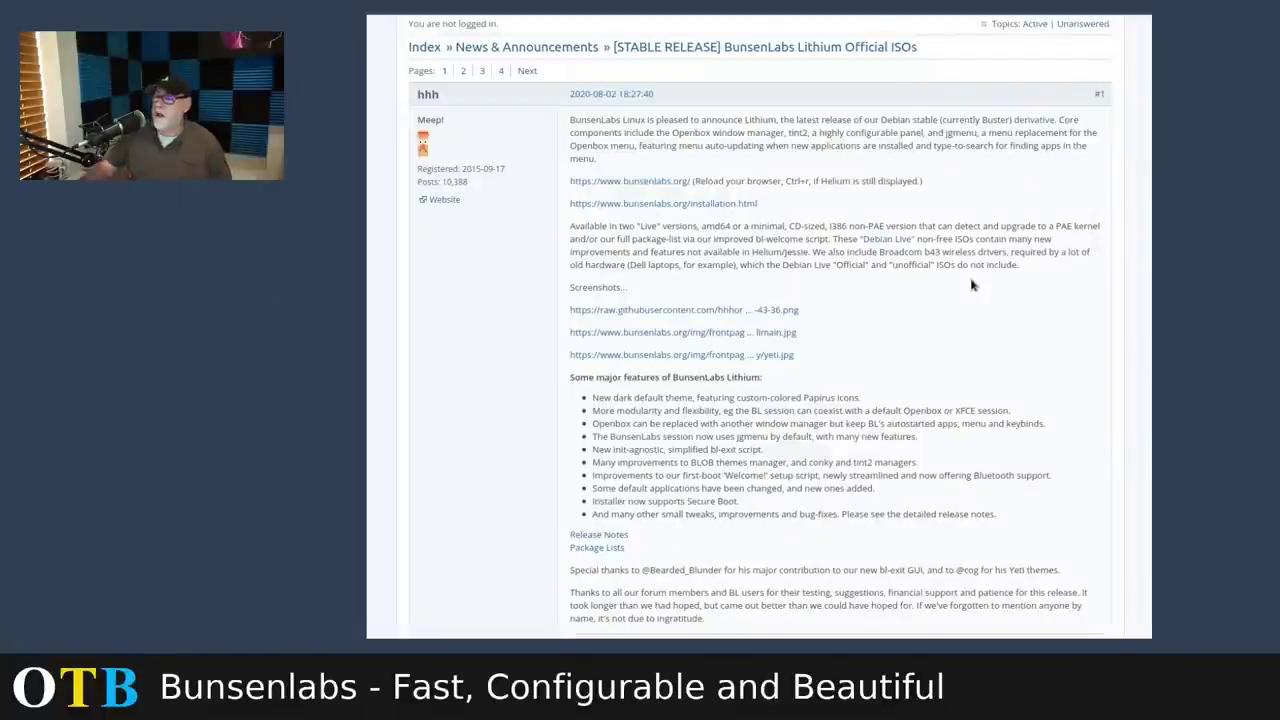
pyautogui.scroll(-5, 875, 270)
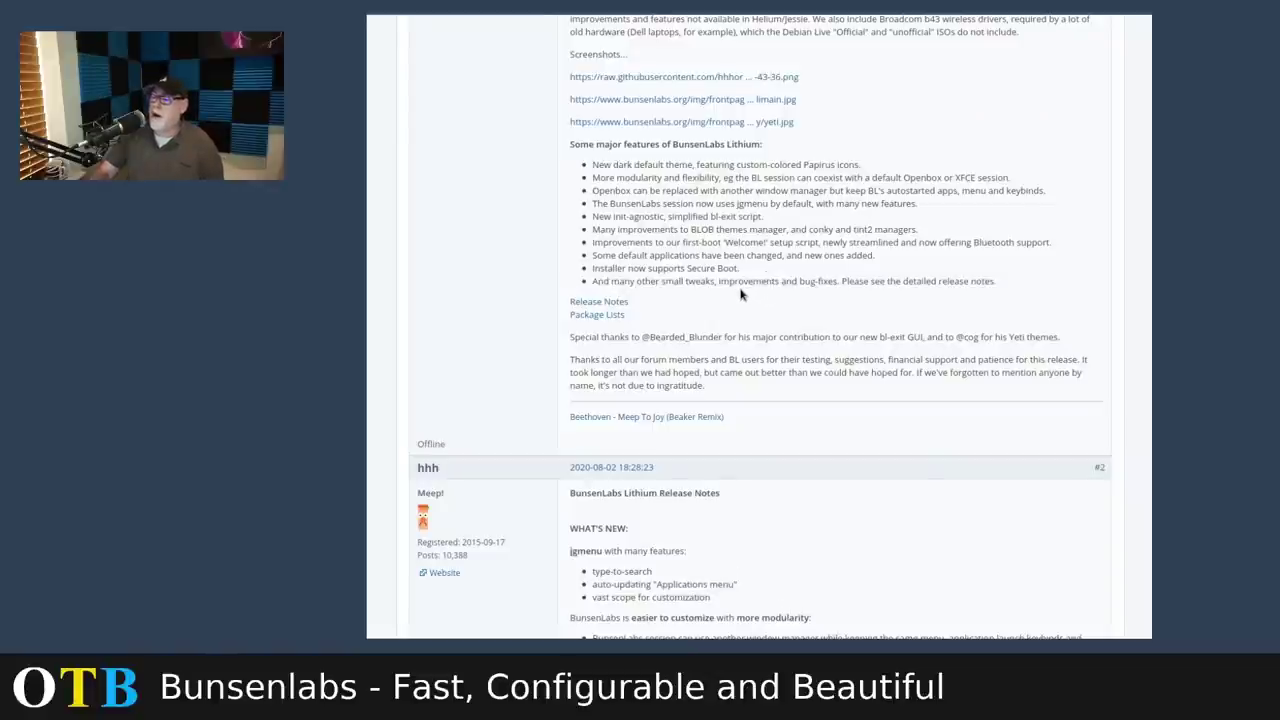
pyautogui.scroll(3, 743, 294)
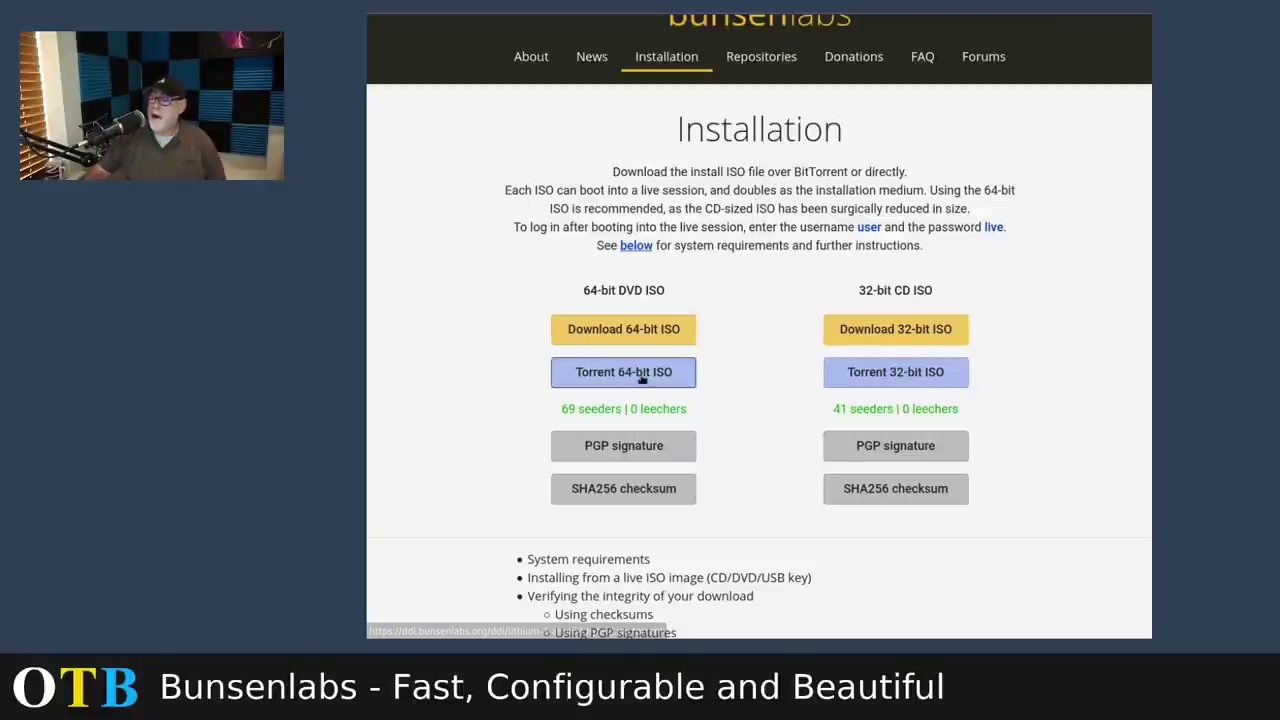
pyautogui.scroll(-3, 771, 346)
pyautogui.scroll(-3, 757, 351)
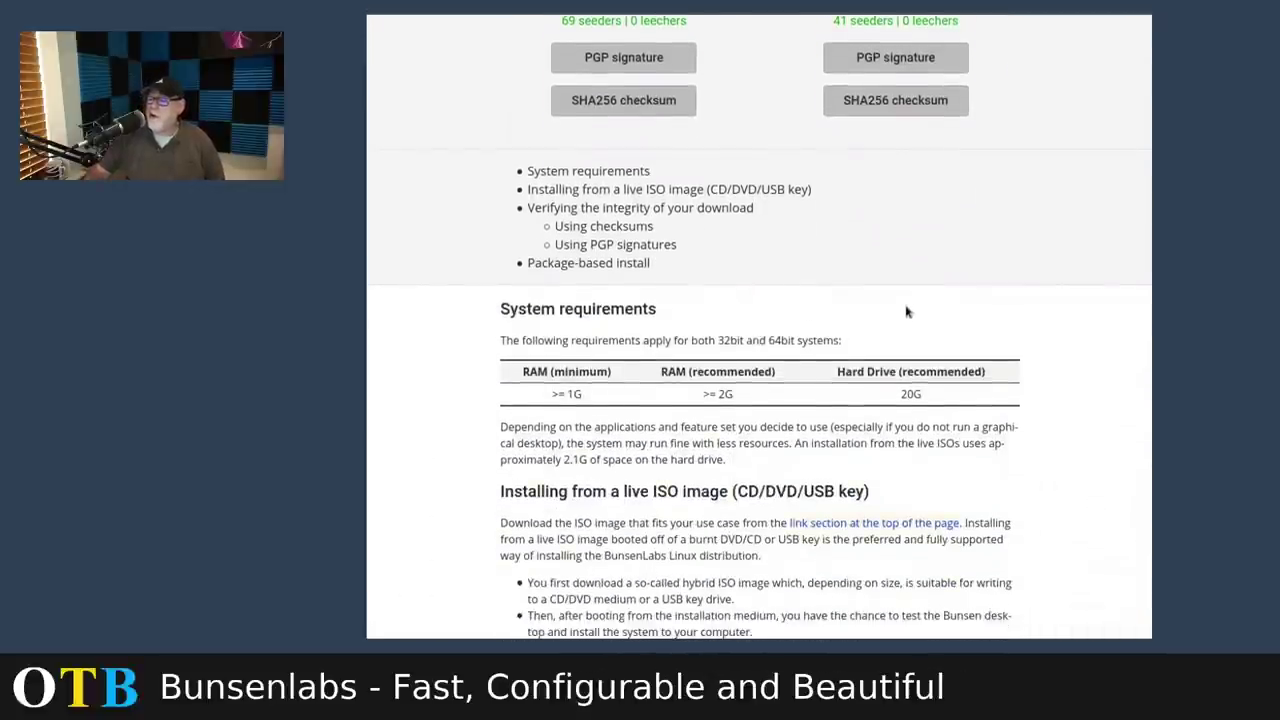
pyautogui.scroll(-1, 906, 312)
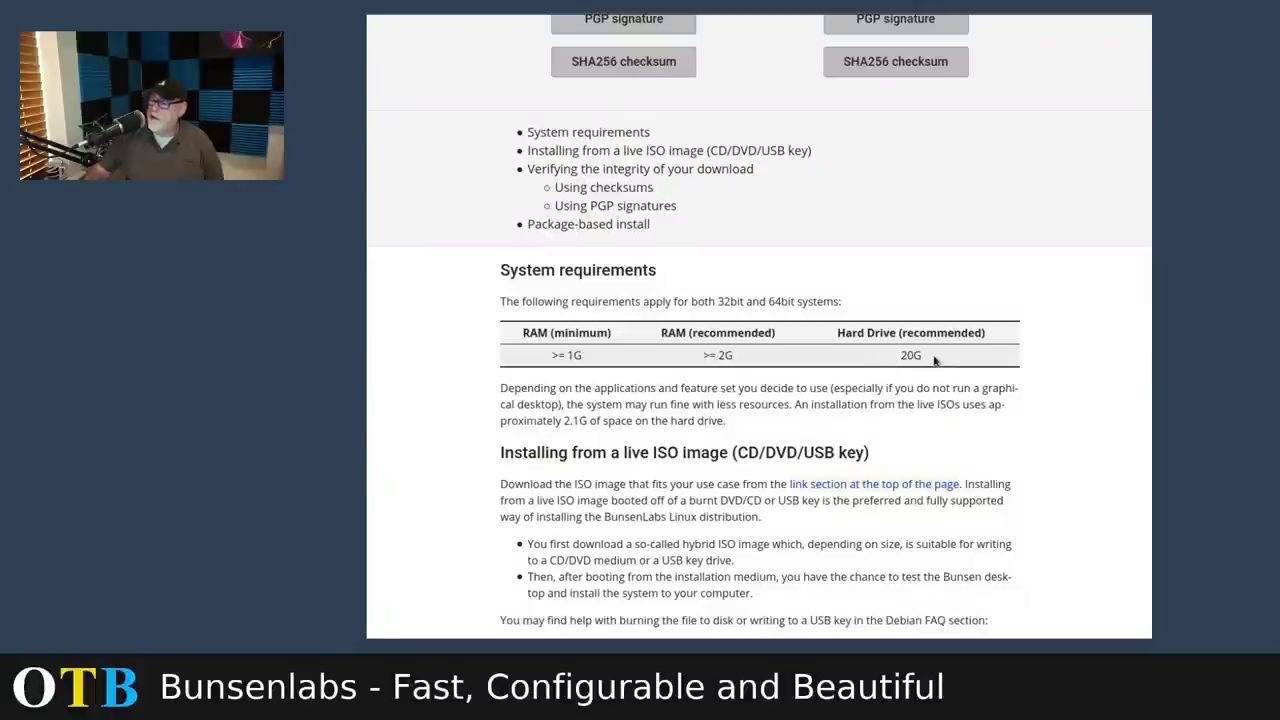
pyautogui.scroll(-1, 816, 367)
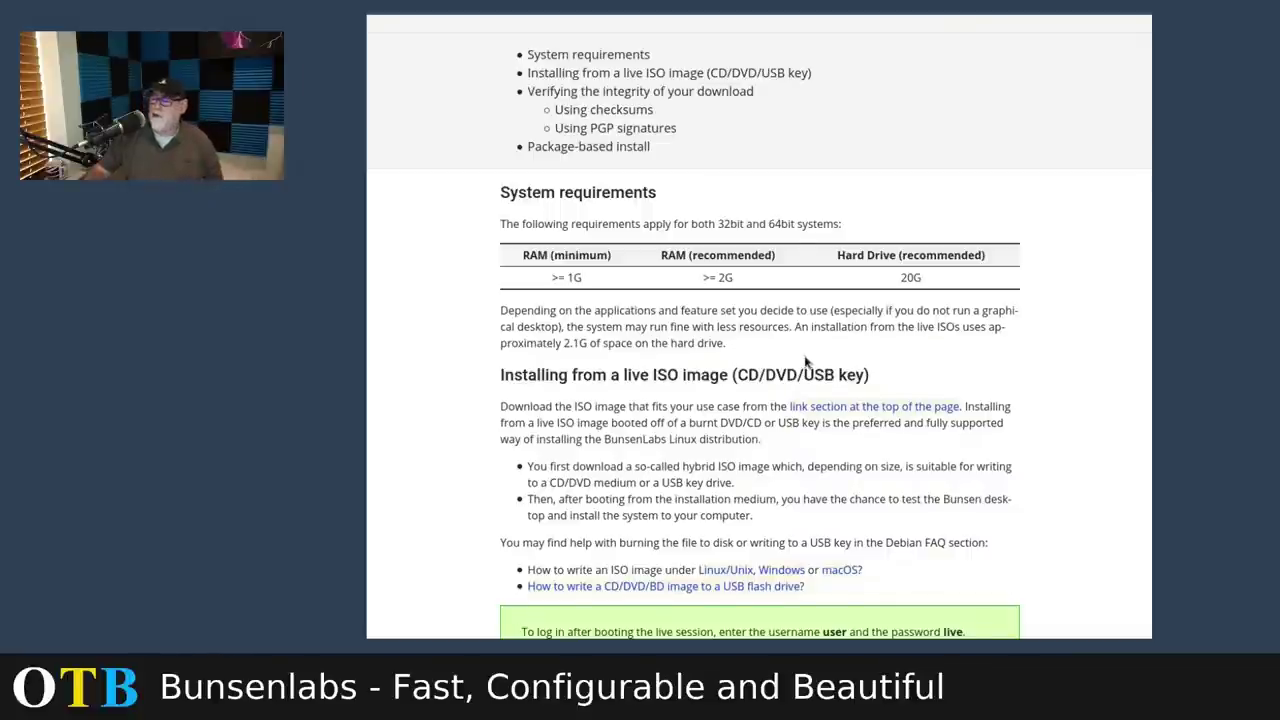
pyautogui.scroll(-2, 805, 362)
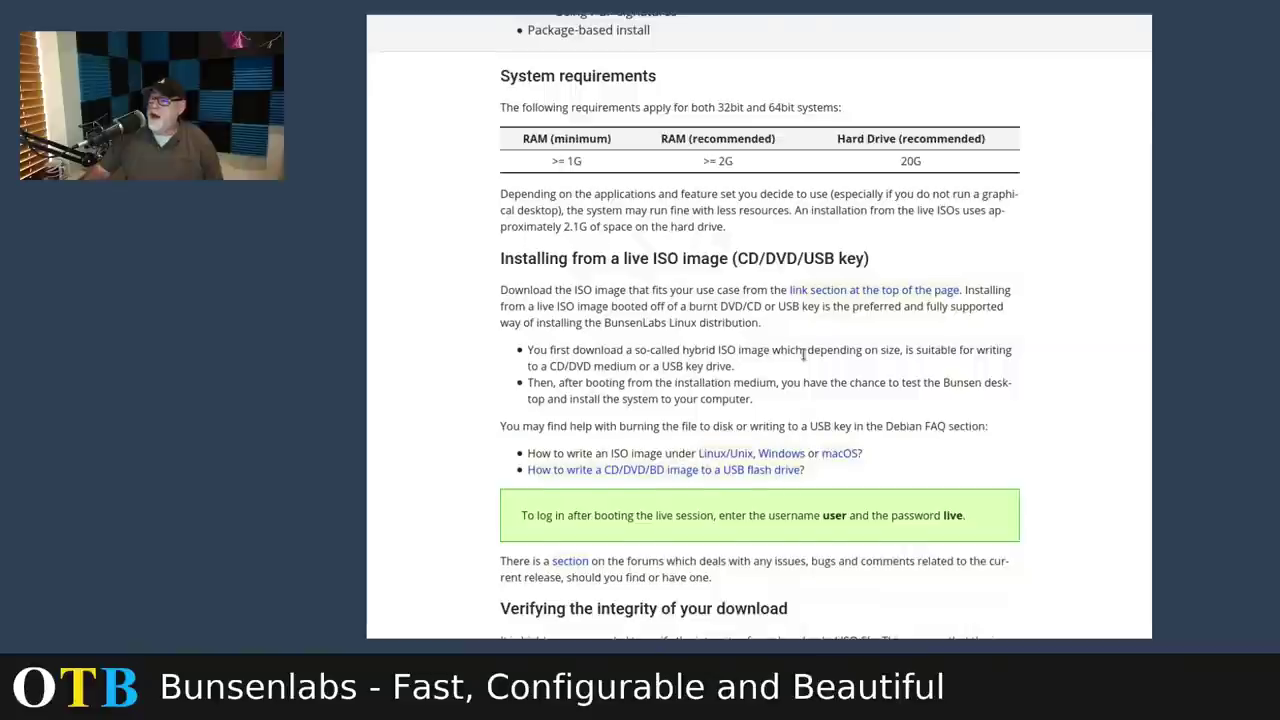
pyautogui.scroll(-2, 803, 355)
pyautogui.scroll(-3, 803, 357)
pyautogui.scroll(-6, 803, 357)
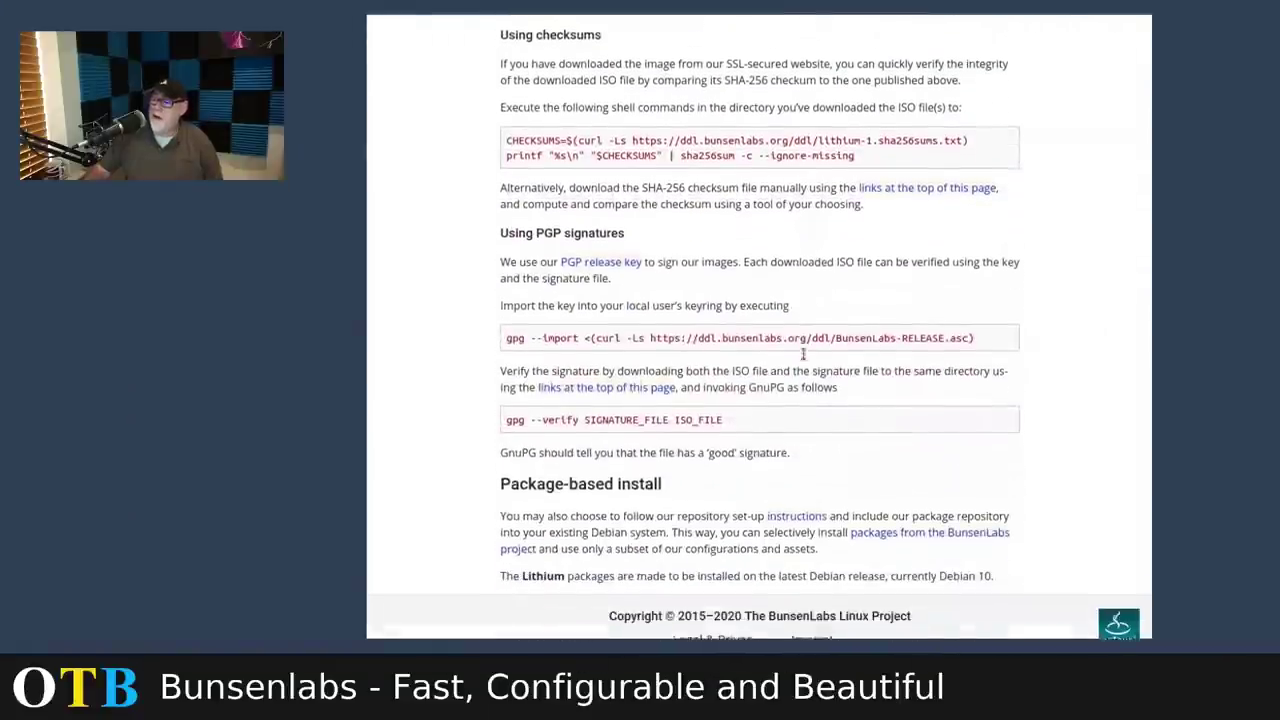
pyautogui.scroll(10, 803, 355)
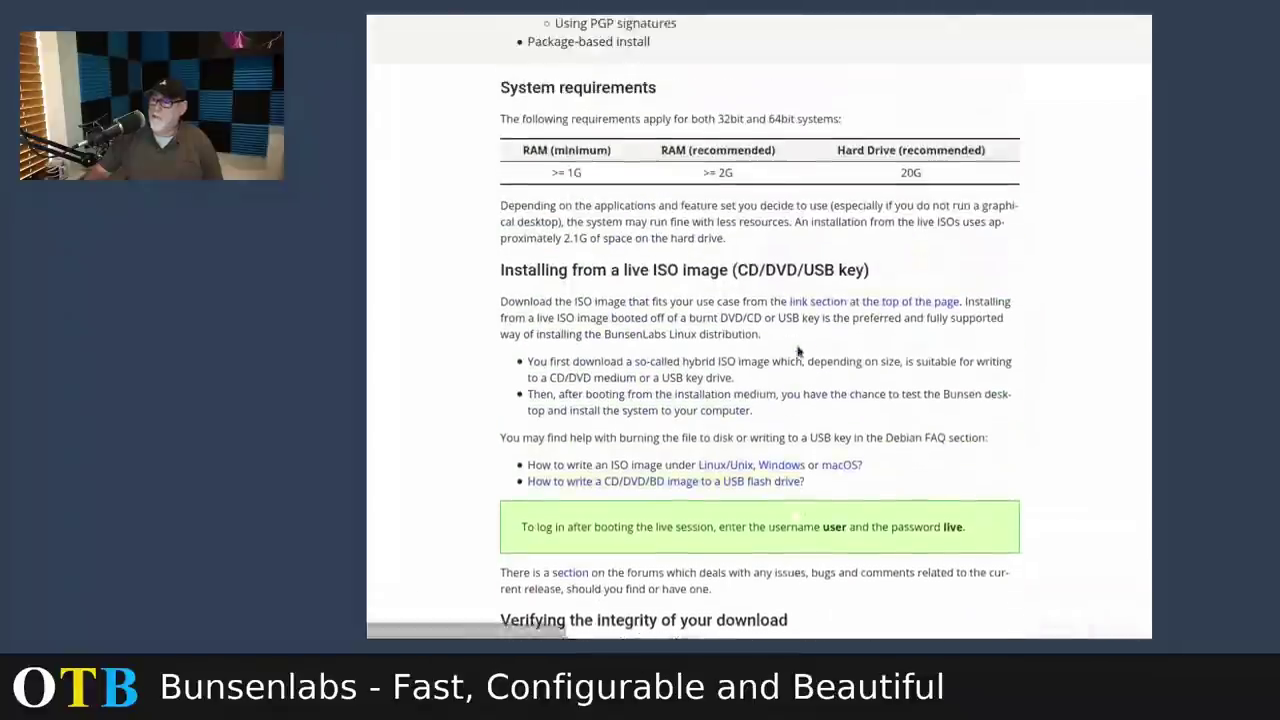
pyautogui.scroll(9, 797, 350)
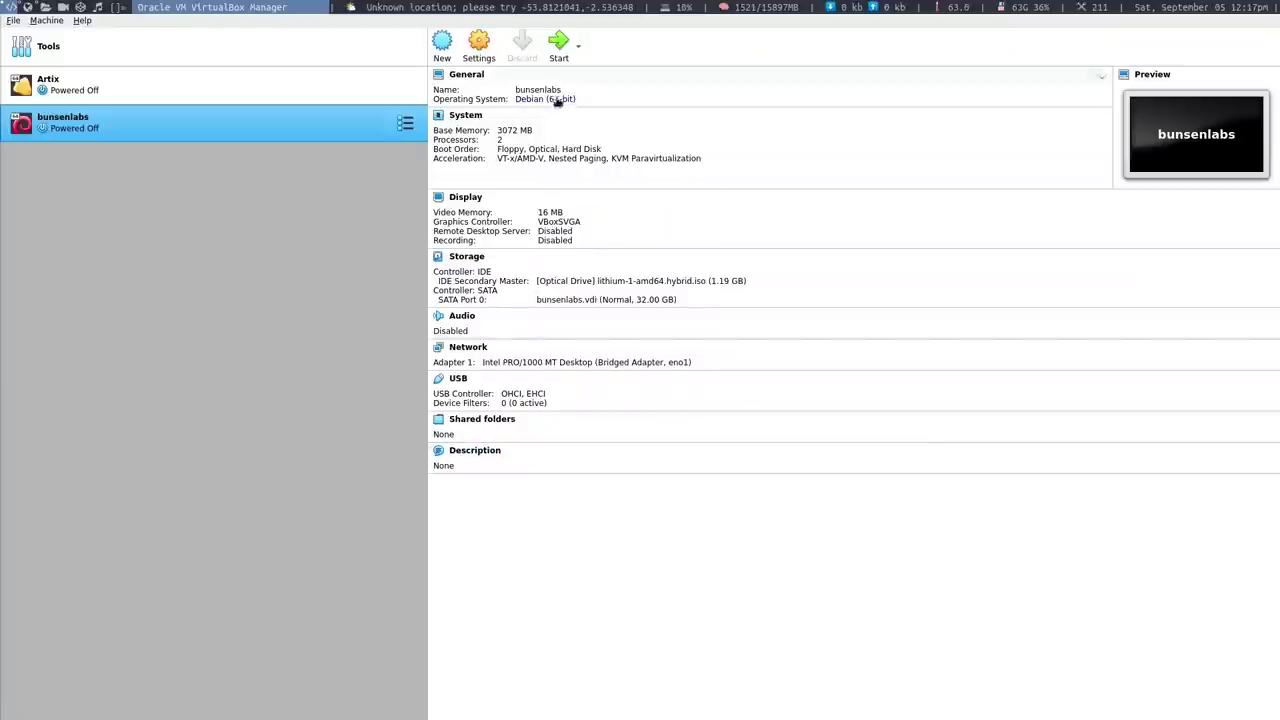
# Start the bunsenlabs VM and dismiss its input capture notice
pyautogui.click(559, 42)
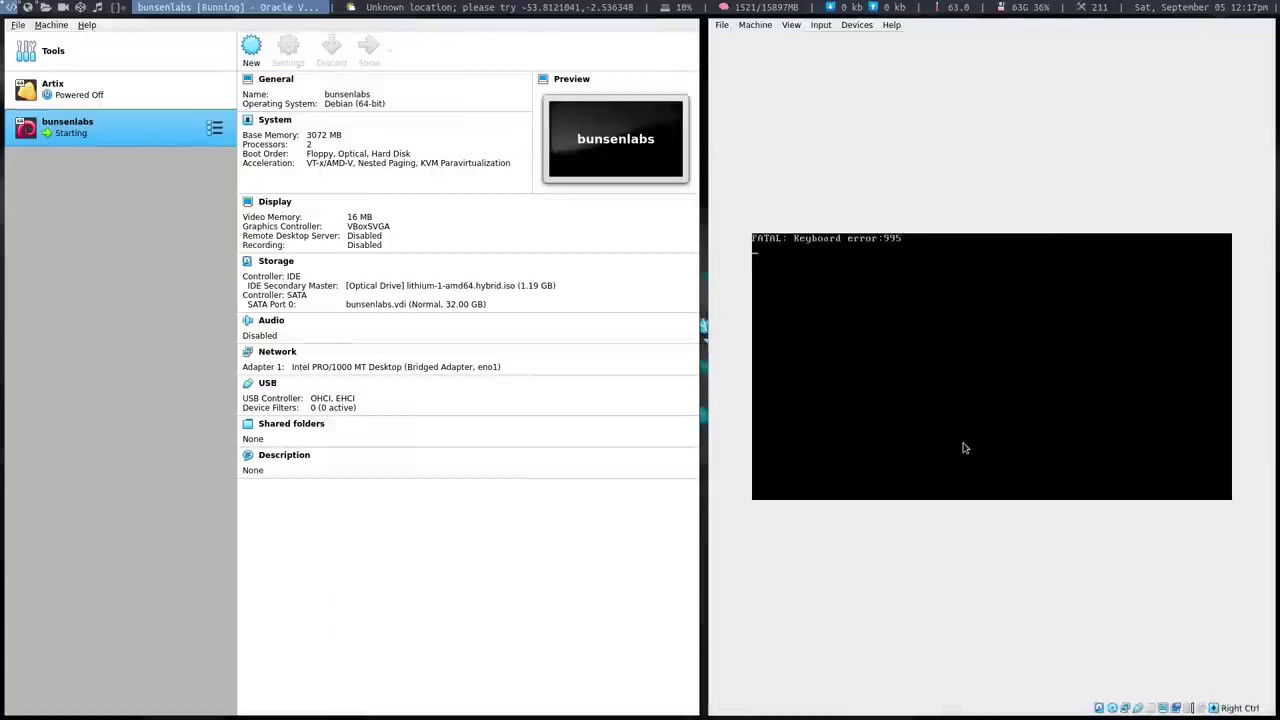
pyautogui.click(950, 437)
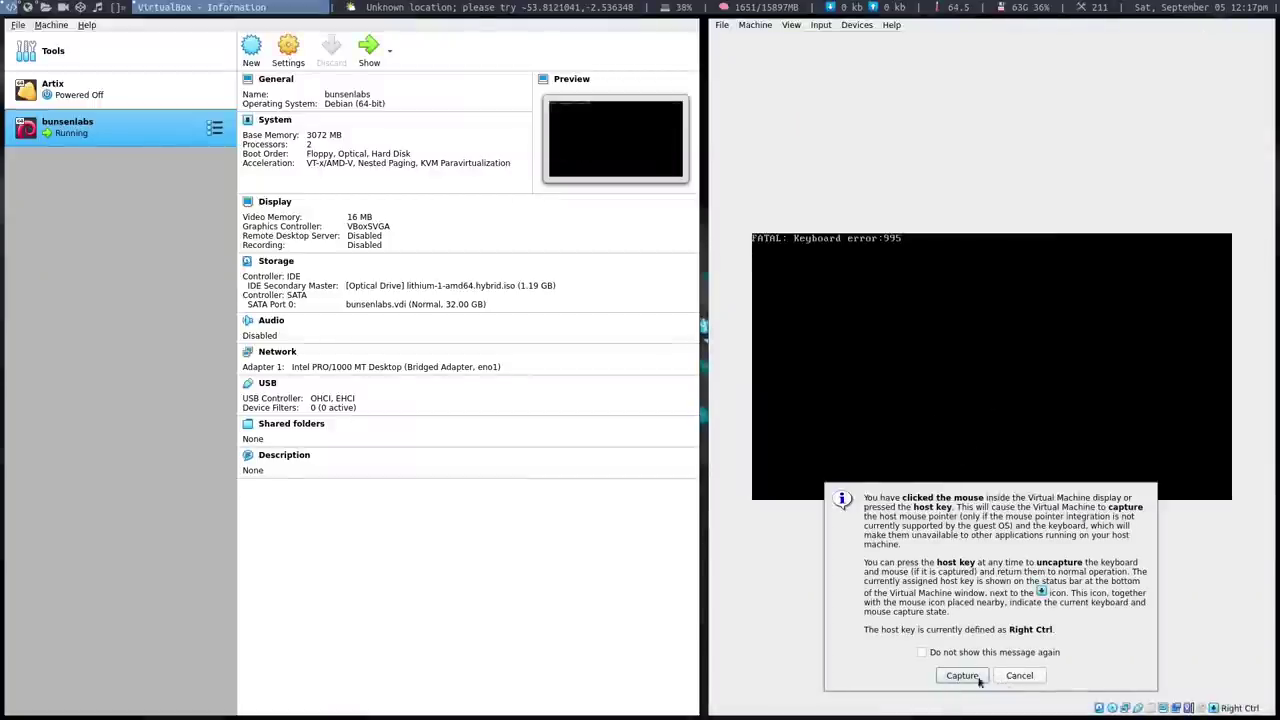
pyautogui.click(1017, 675)
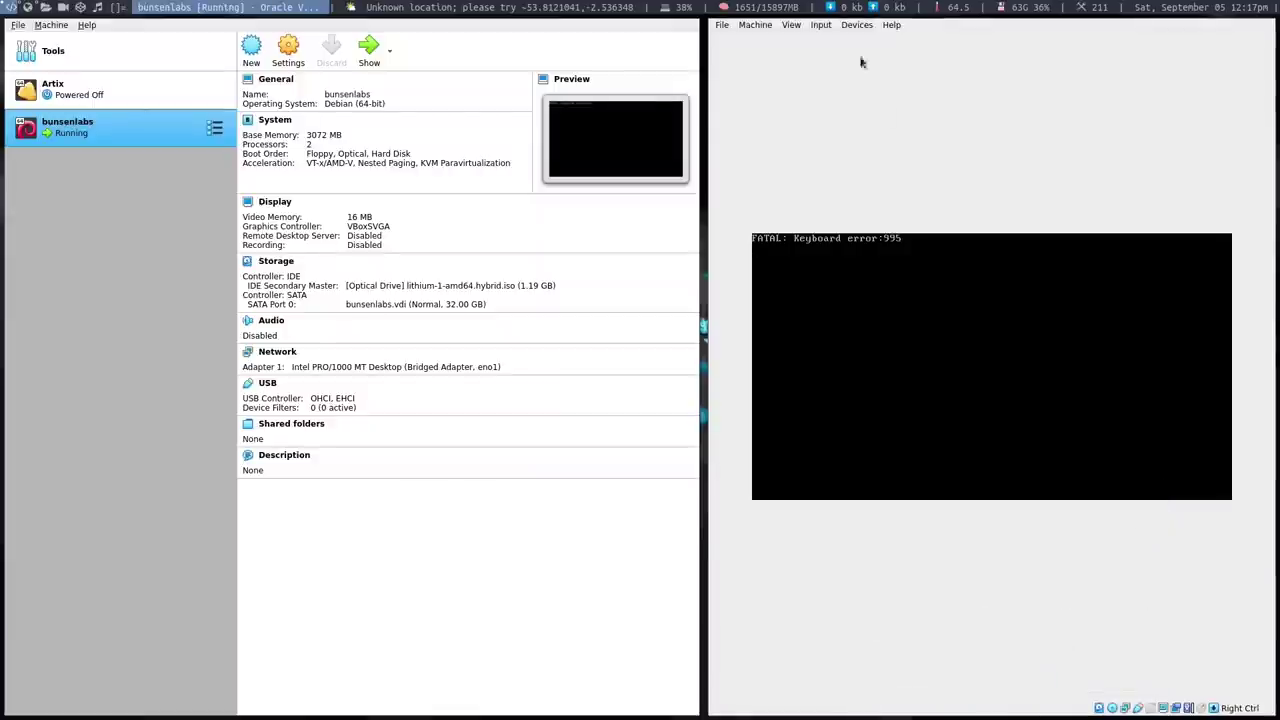
# Power off the bunsenlabs virtual machine and start it again
pyautogui.click(722, 26)
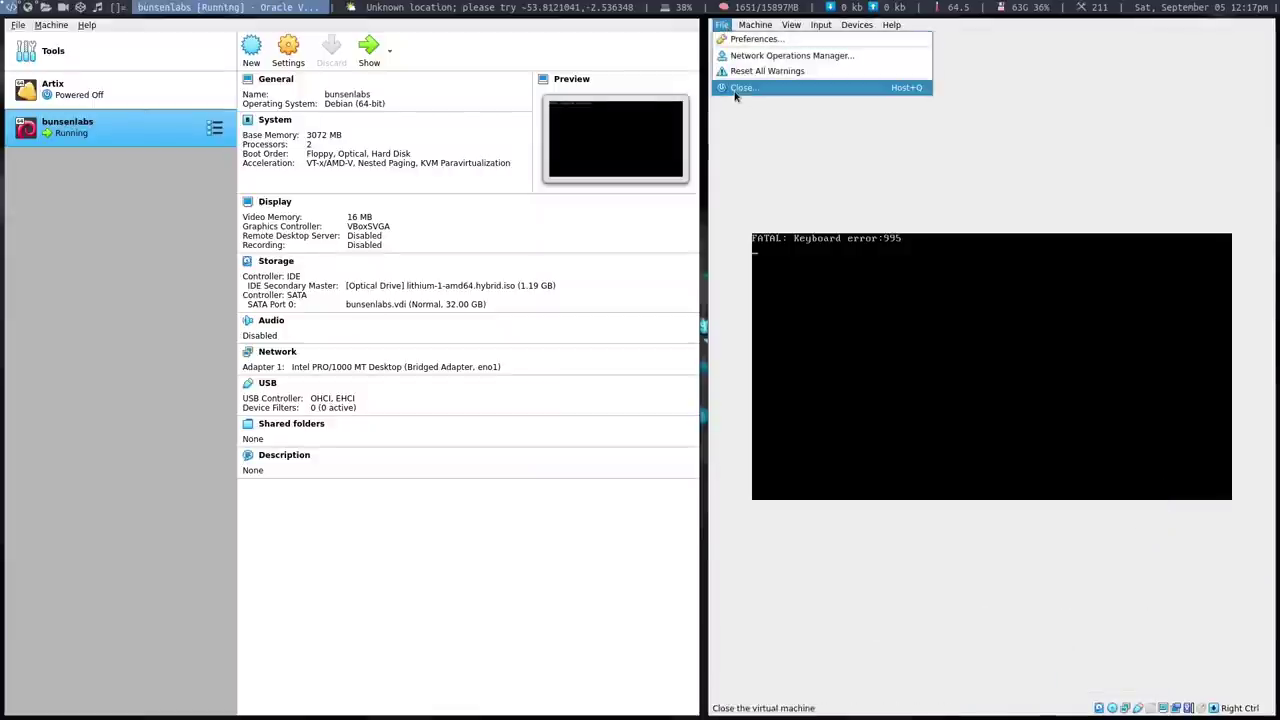
pyautogui.click(745, 89)
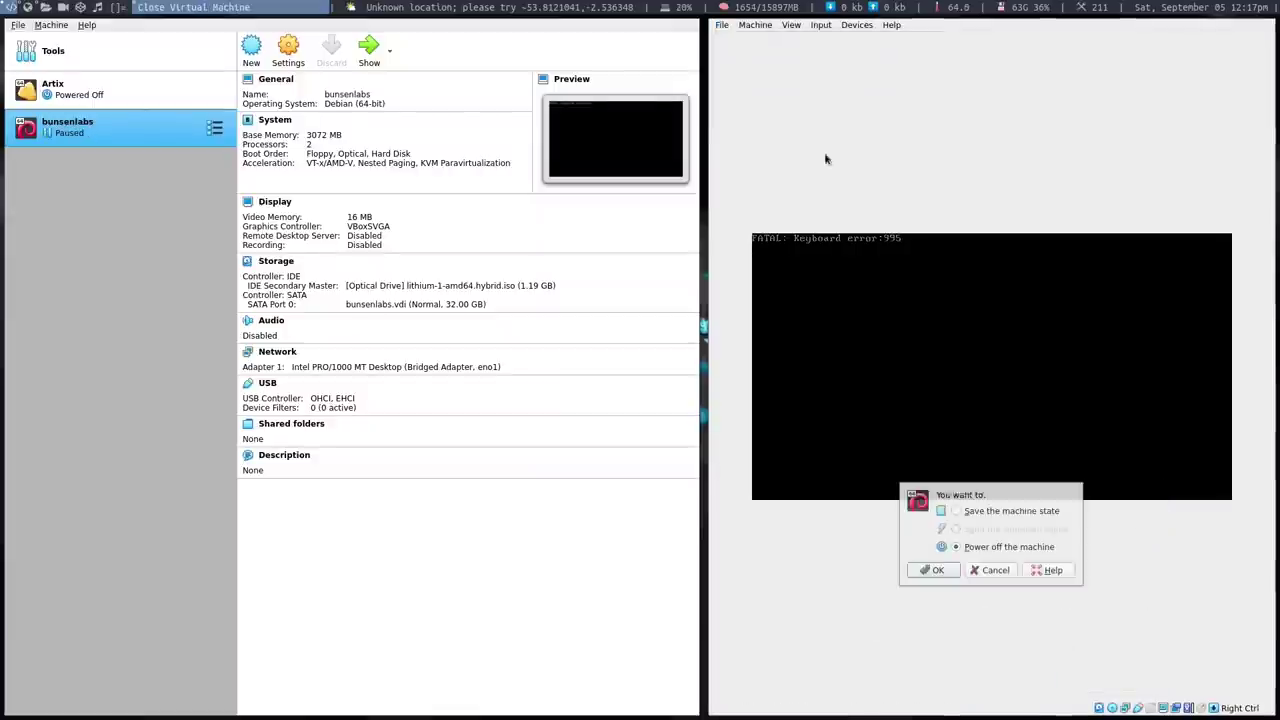
pyautogui.click(934, 569)
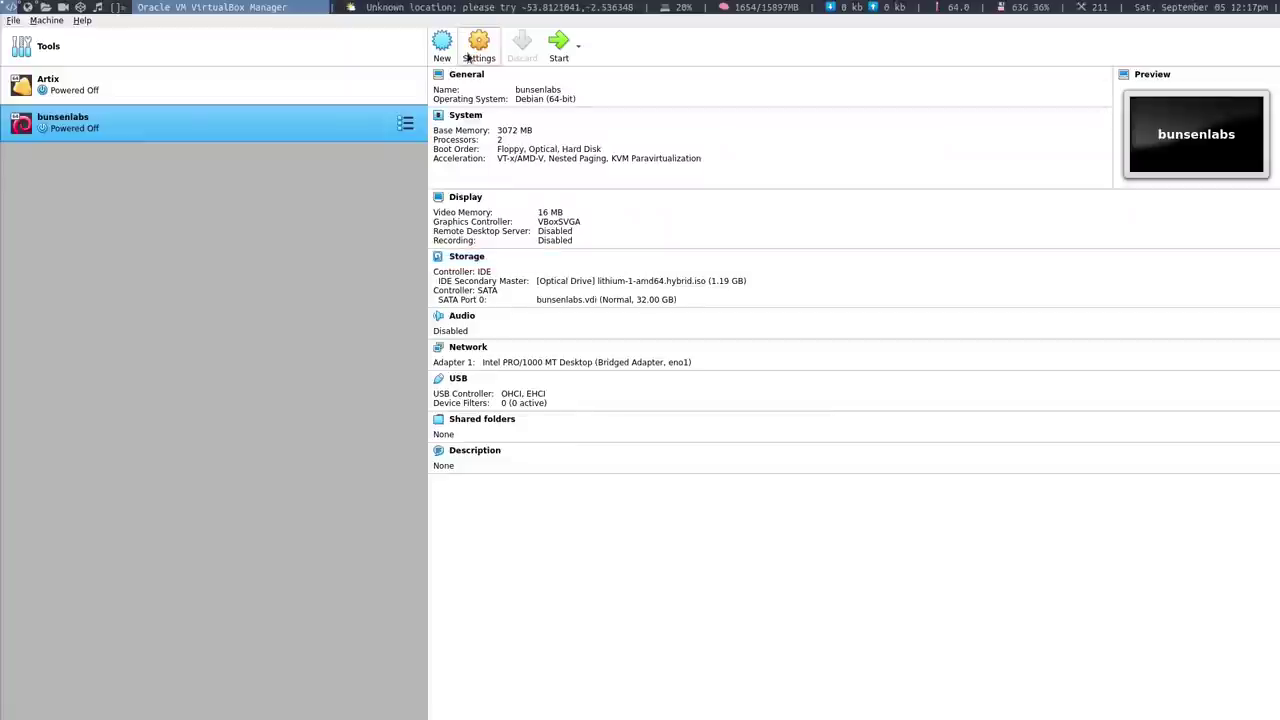
pyautogui.click(558, 44)
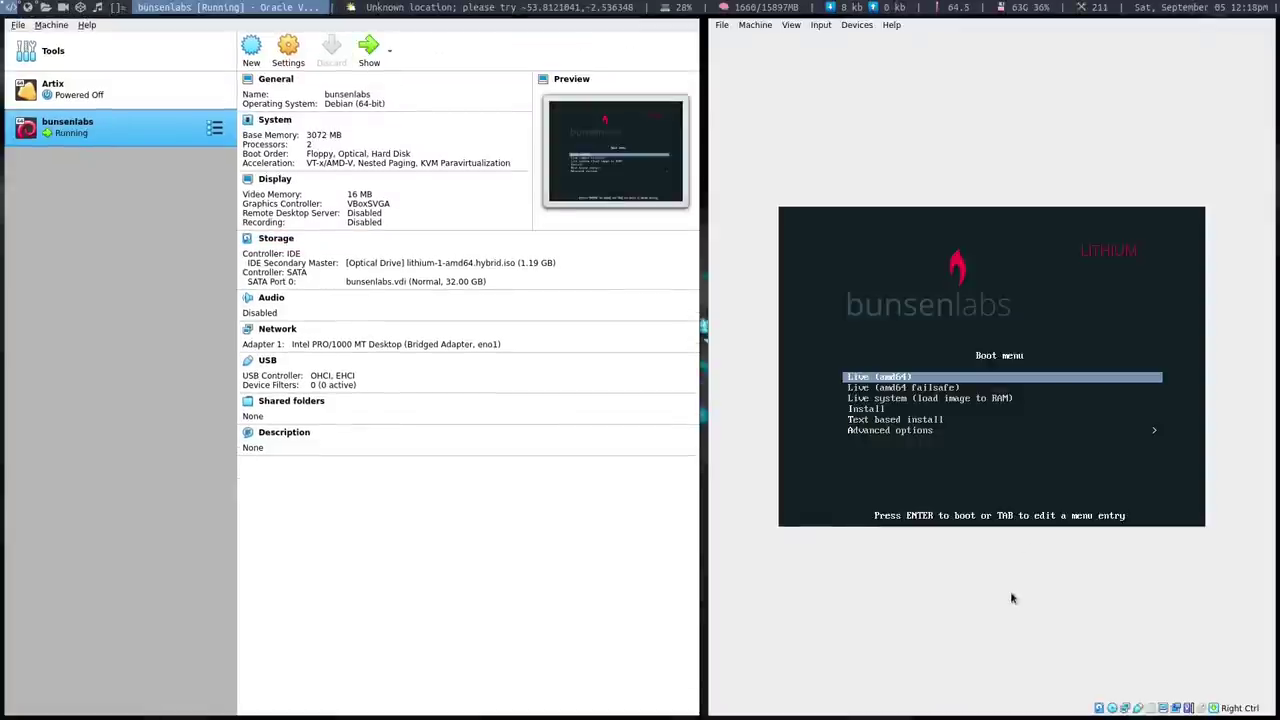
# Switch the VM view to full screen and enter the Advanced options boot submenu
pyautogui.press('Control_R+f')
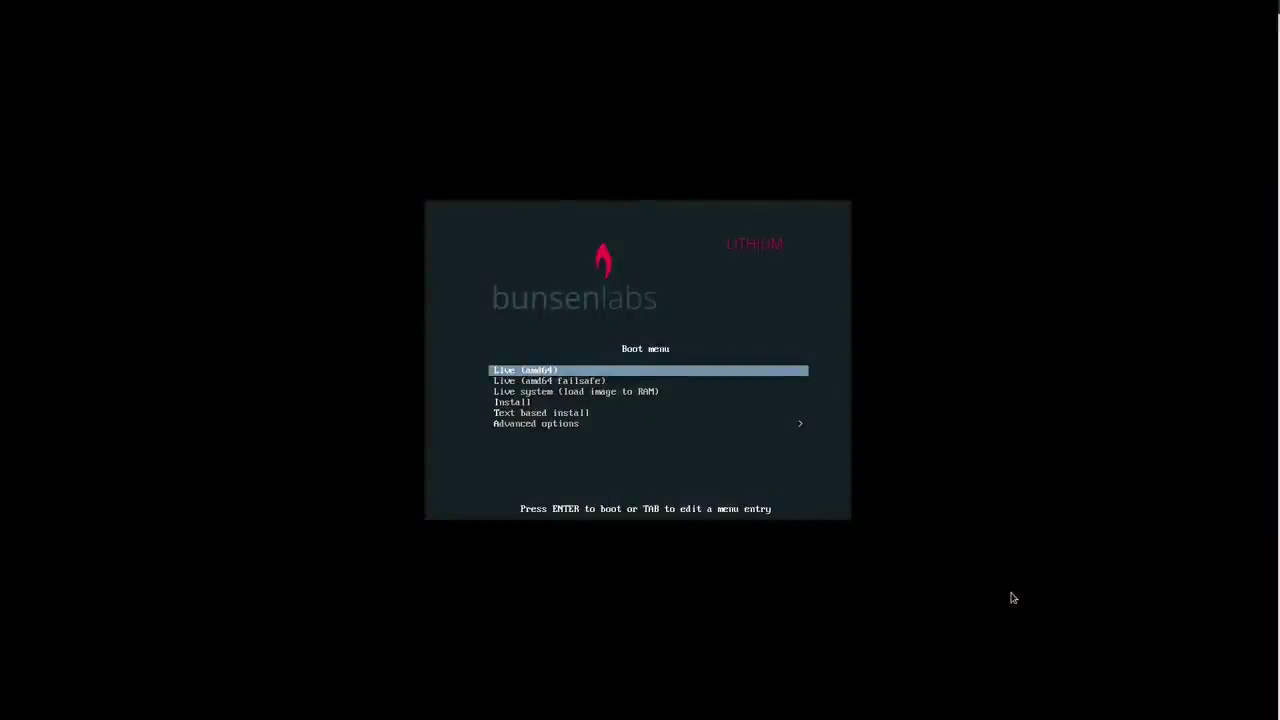
pyautogui.press('Down')
pyautogui.press('Down')
pyautogui.press('Down')
pyautogui.press('Down')
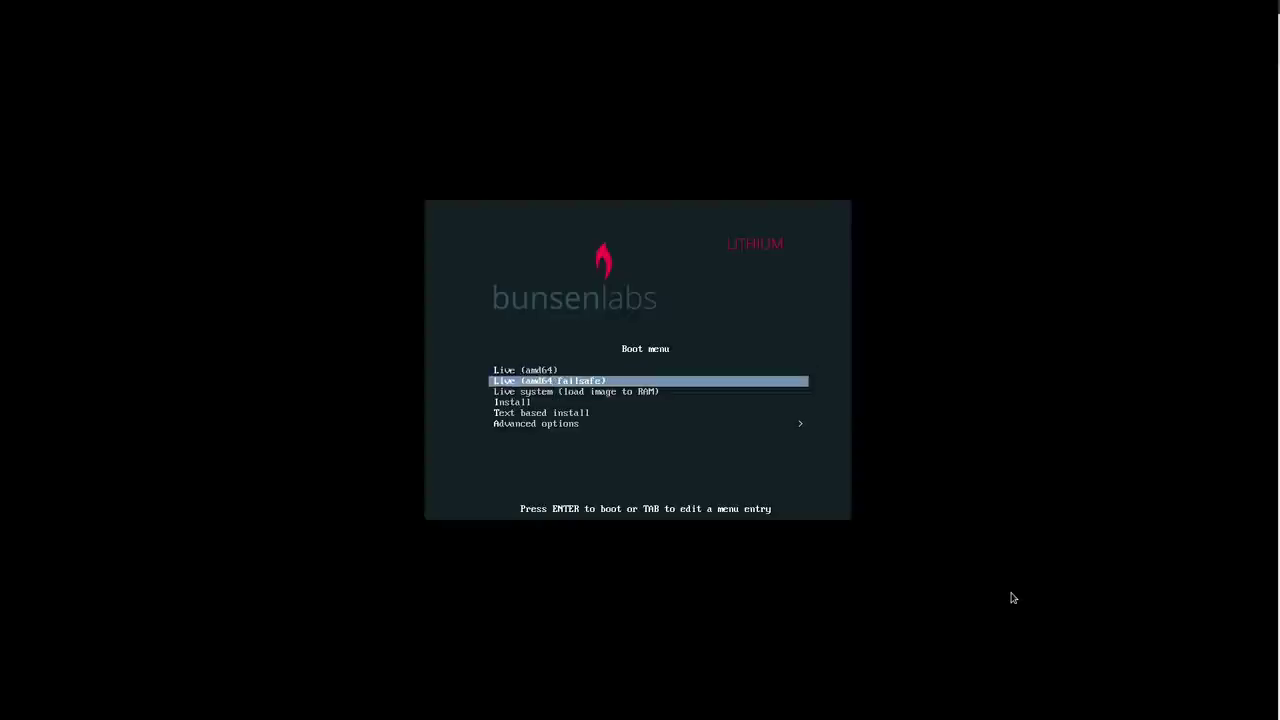
pyautogui.press('Down')
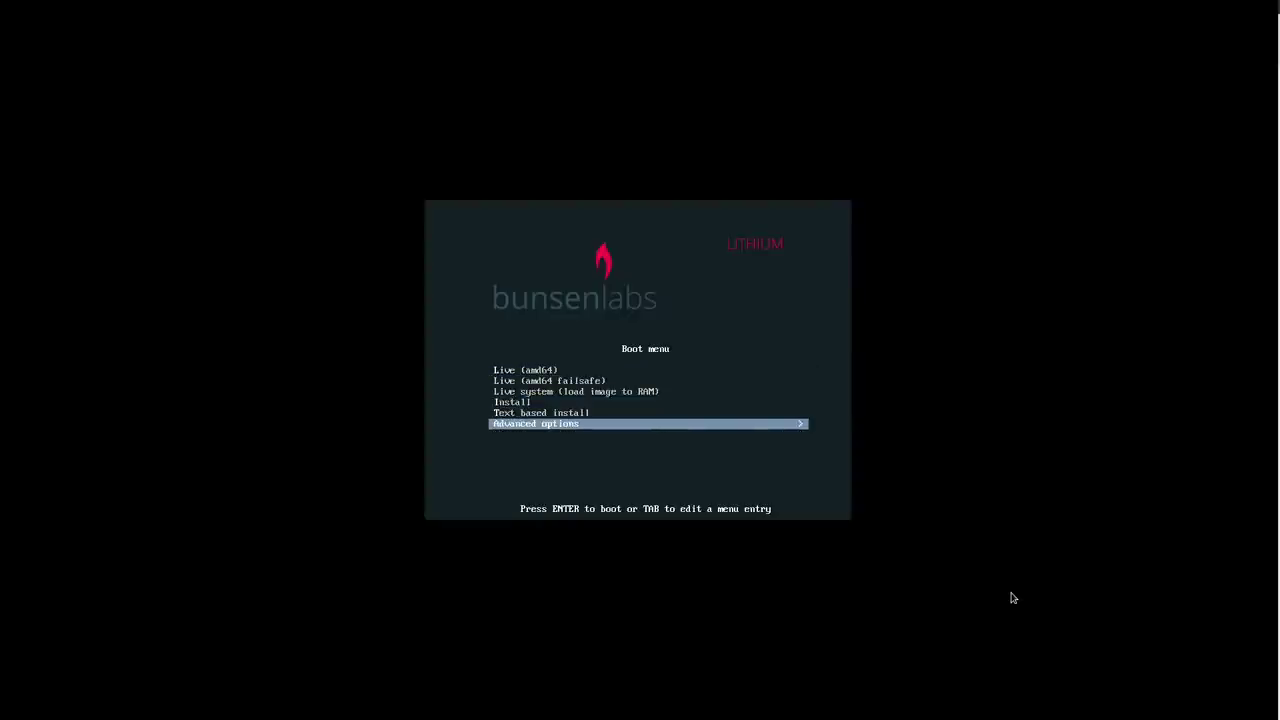
pyautogui.press('Return')
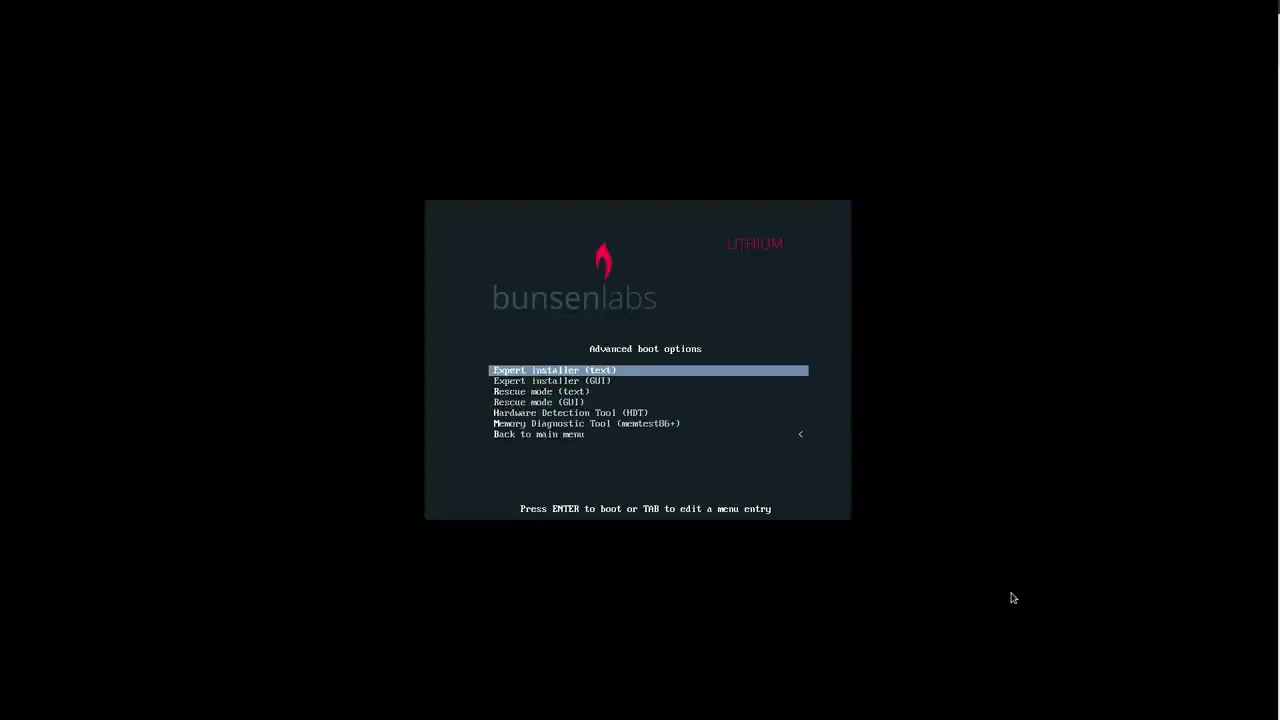
# Return from Advanced options to the main boot menu and select the graphical Install option
pyautogui.press('Down')
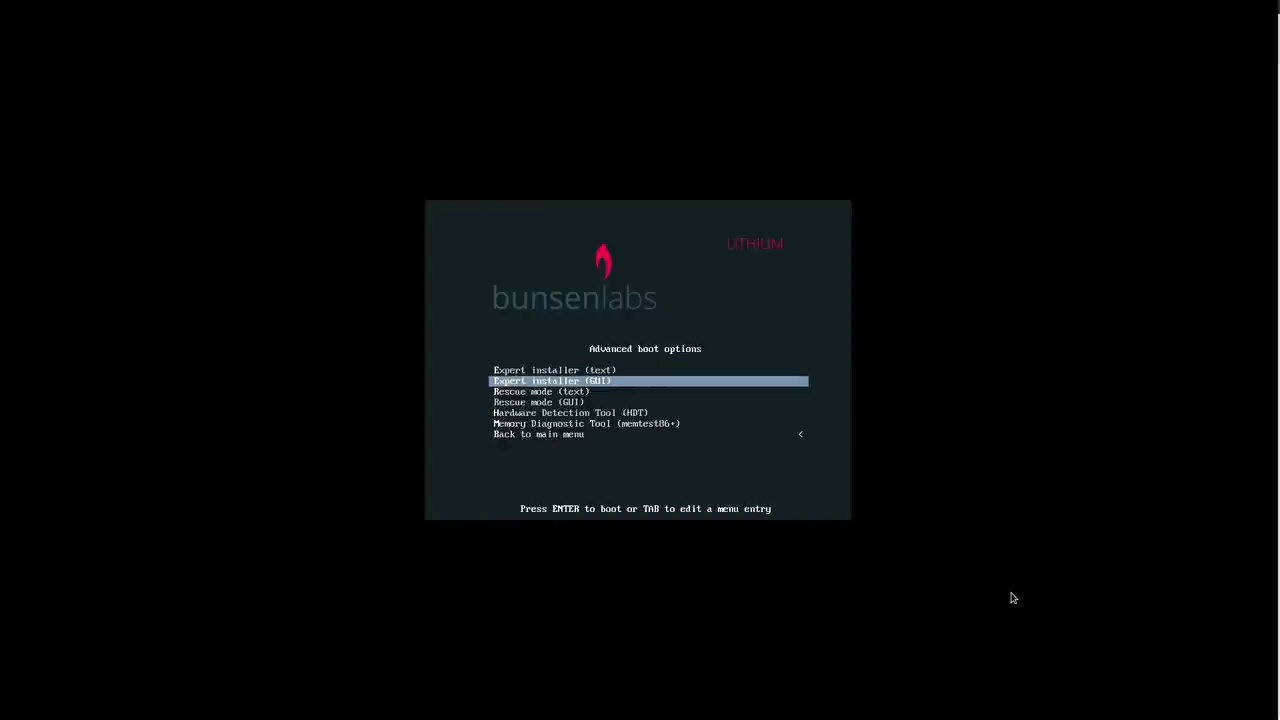
pyautogui.press('Down')
pyautogui.press('Down')
pyautogui.press('Down')
pyautogui.press('Down')
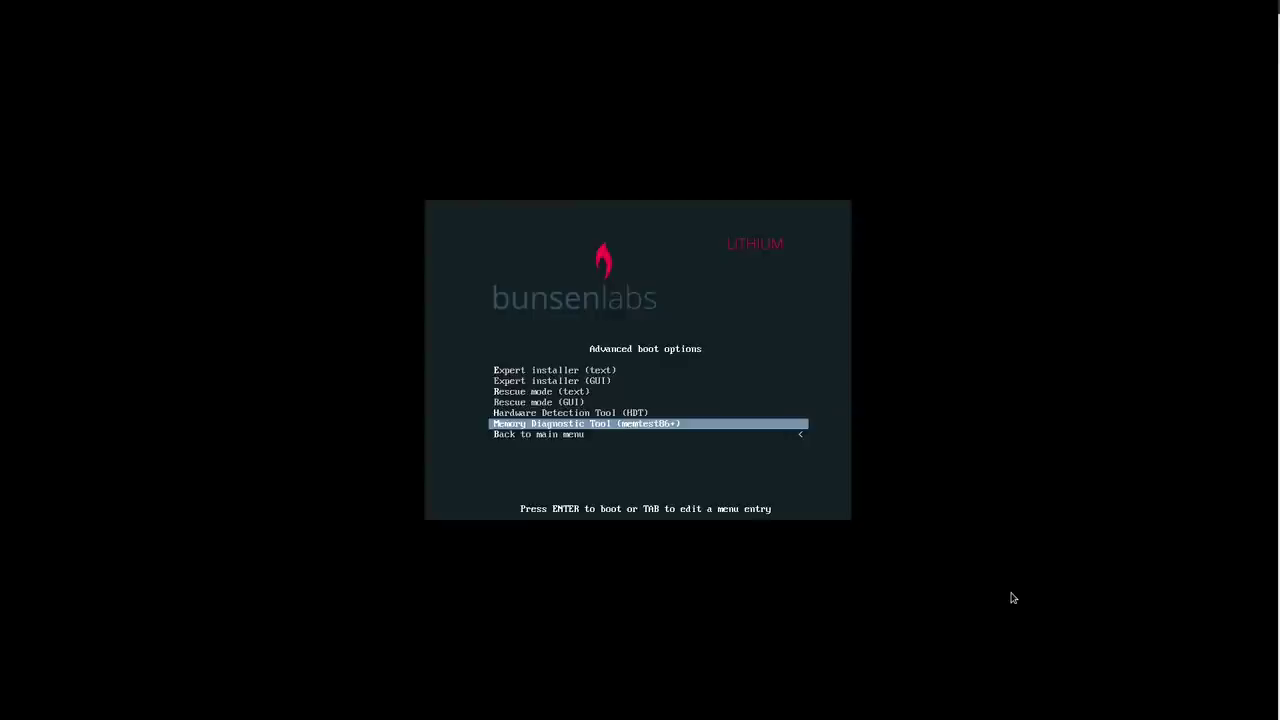
pyautogui.press('Down')
pyautogui.press('Return')
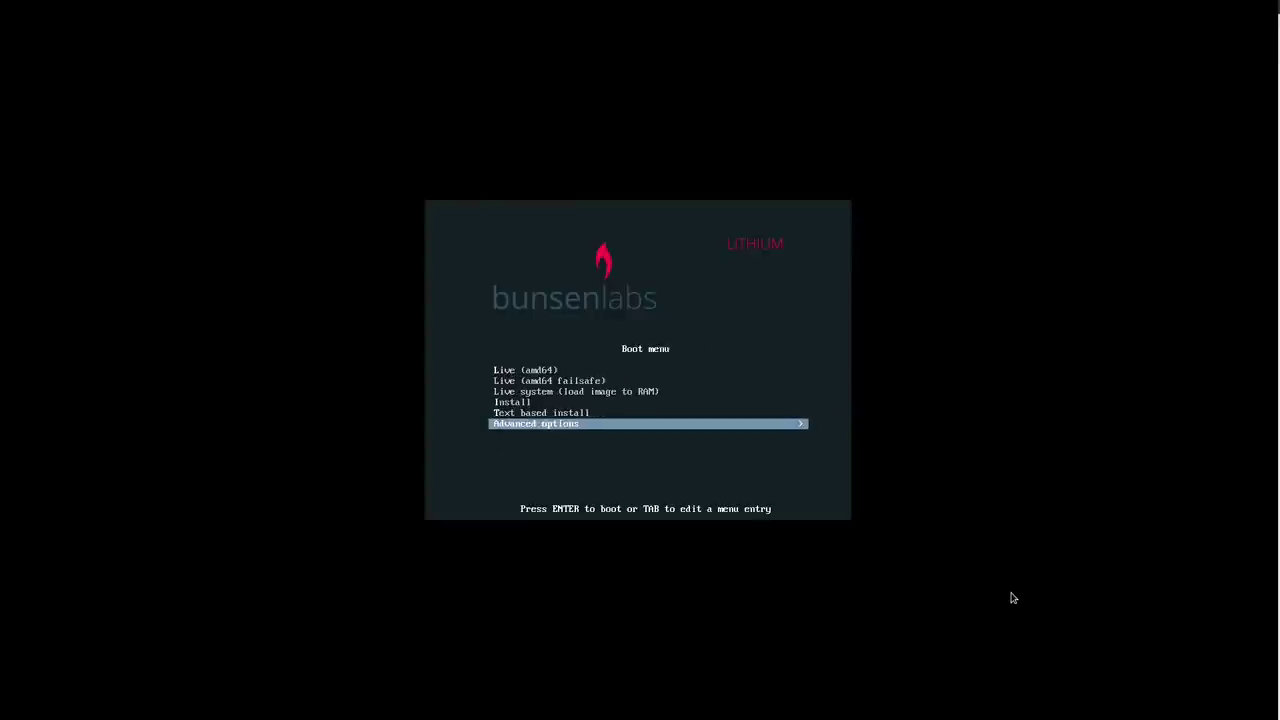
pyautogui.press('Up')
pyautogui.press('Up')
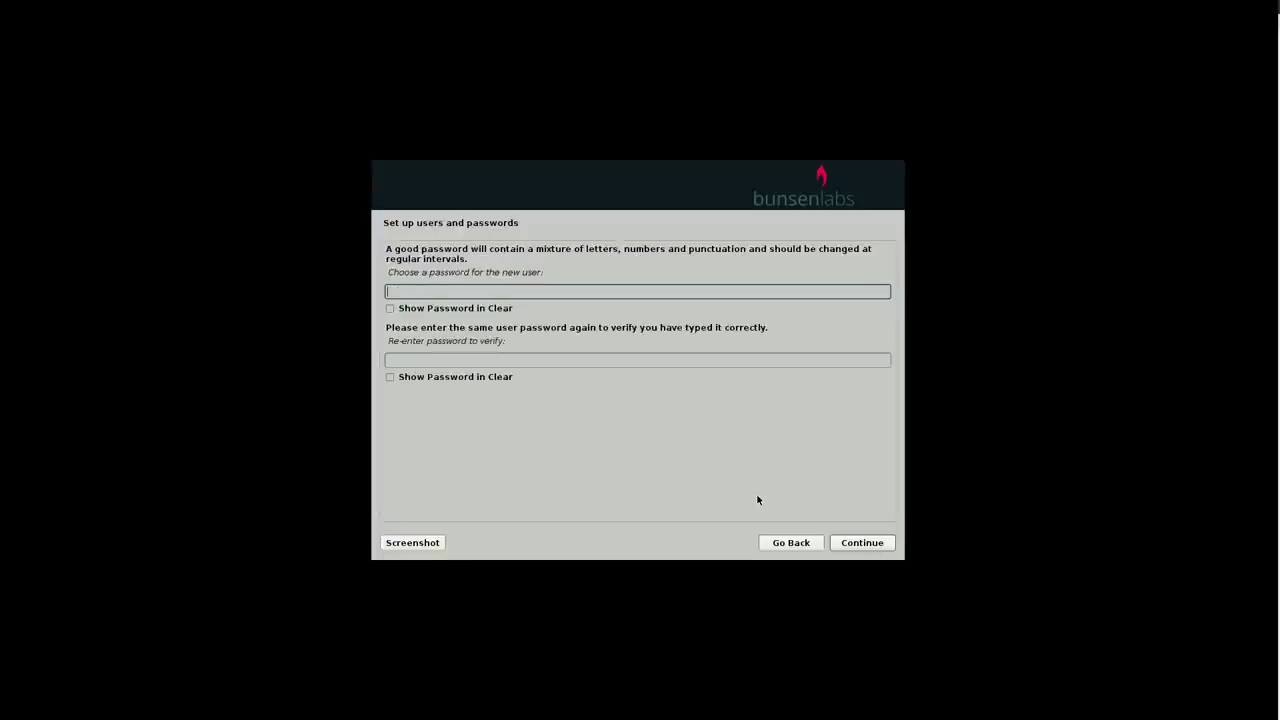
# Accept the username and enter the new user's password
pyautogui.write('*******')
pyautogui.press('Return')
pyautogui.write('*******')
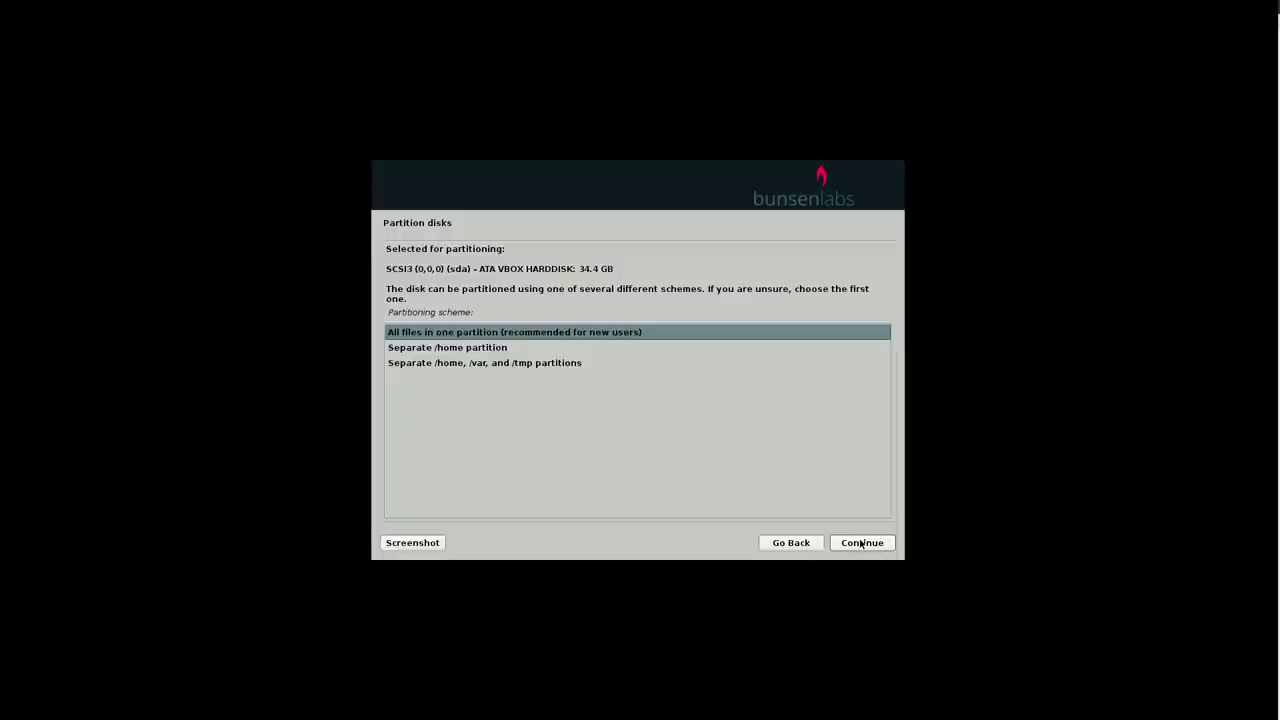
# Keep the All files in one partition scheme for the 34.4 GB disk
pyautogui.click(861, 543)
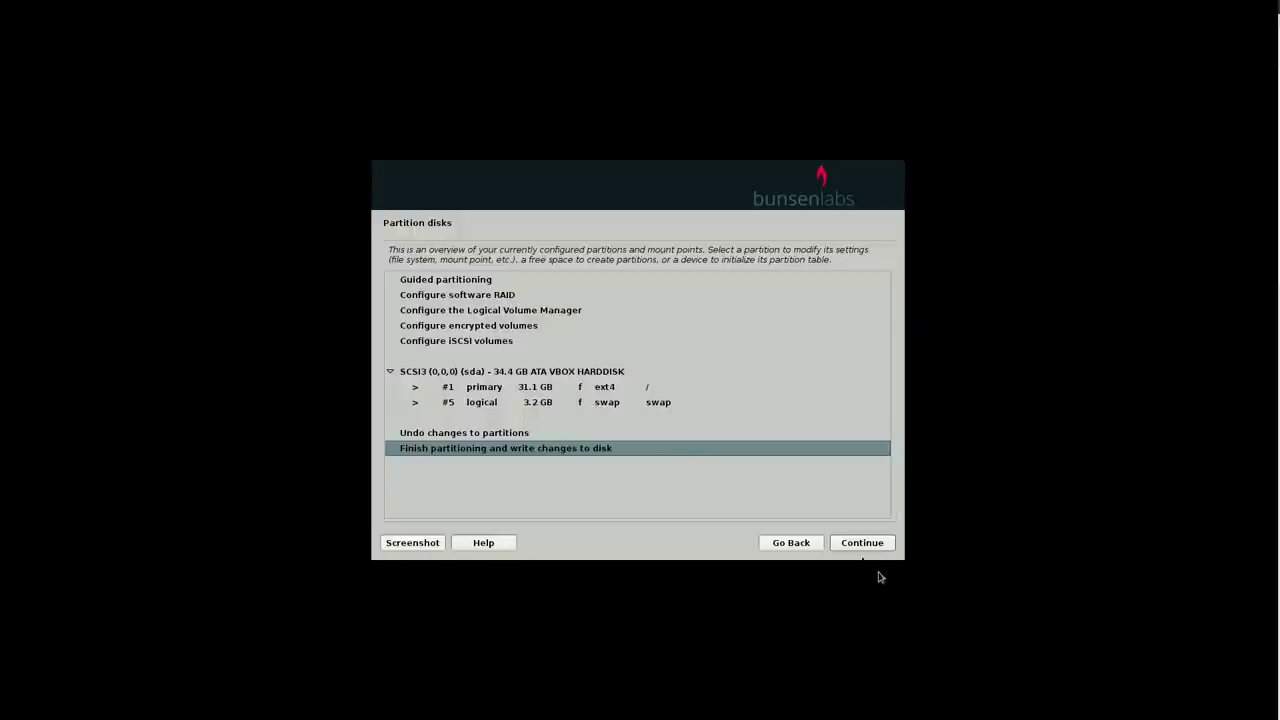
# Finish partitioning and agree to write the ext4 root and swap changes to disk
pyautogui.click(865, 543)
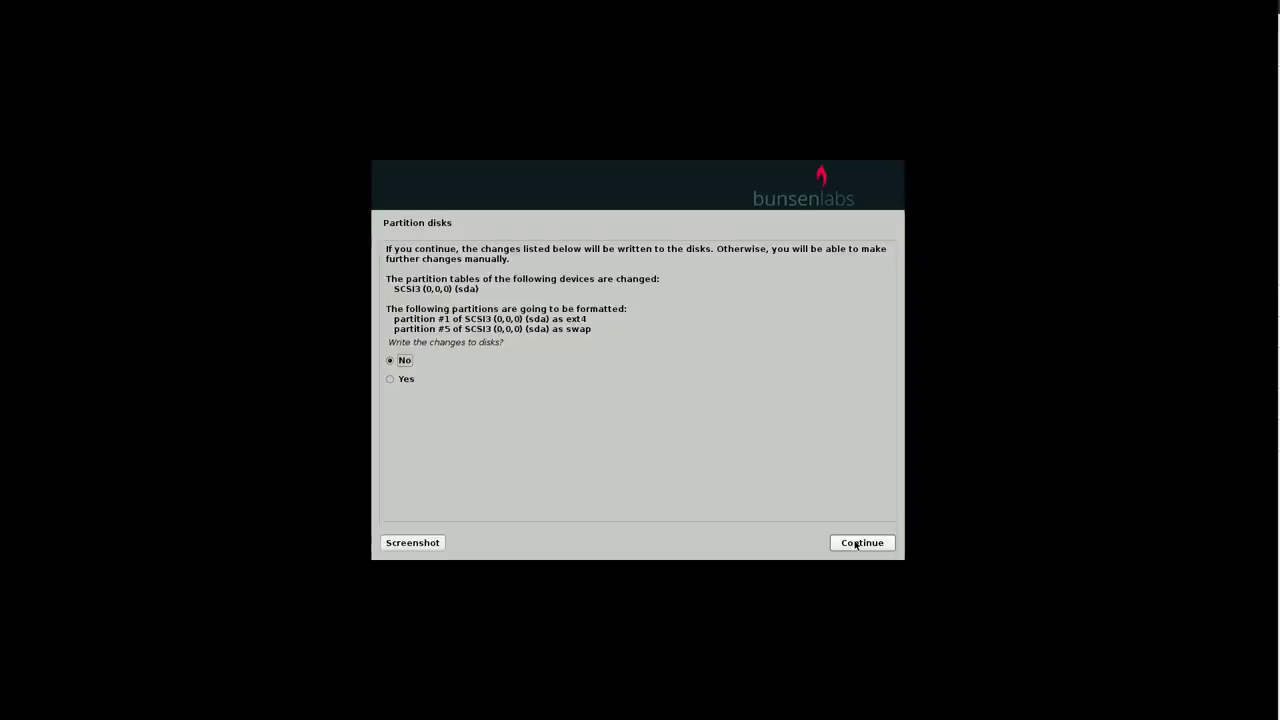
pyautogui.click(393, 378)
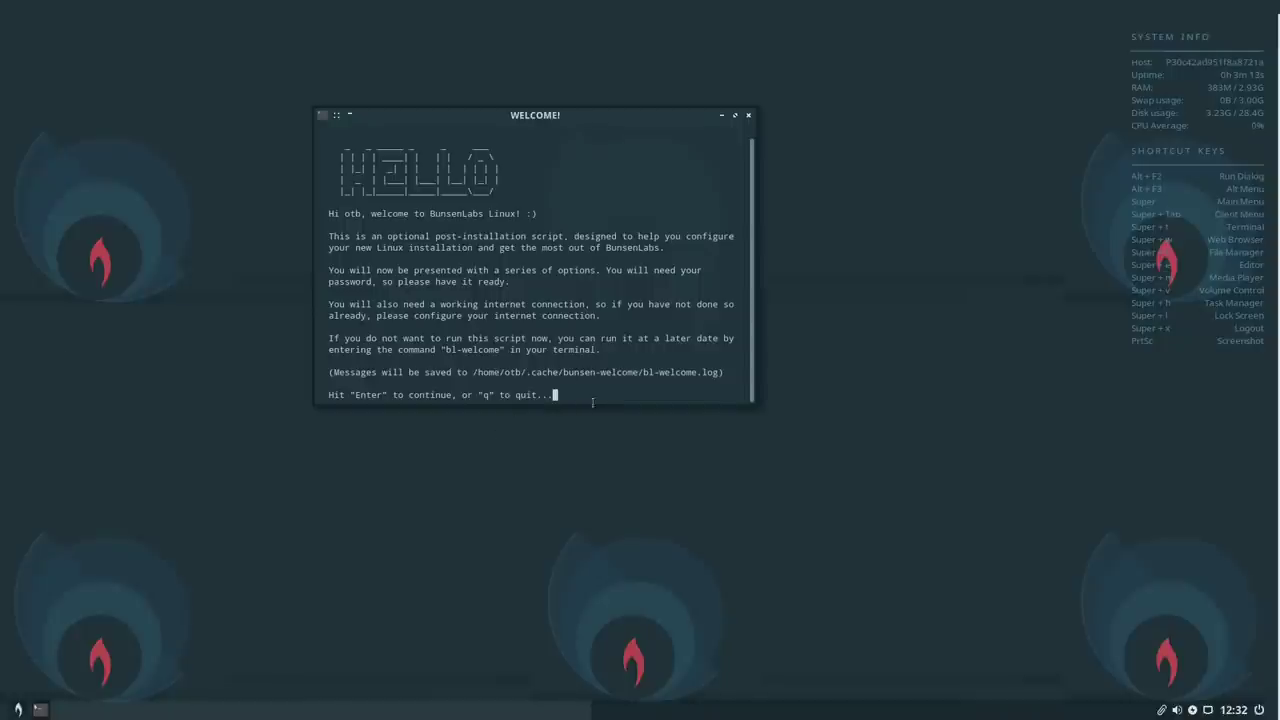
# Continue the welcome script, submit the sudo password, and move past the risk warning
pyautogui.press('Return')
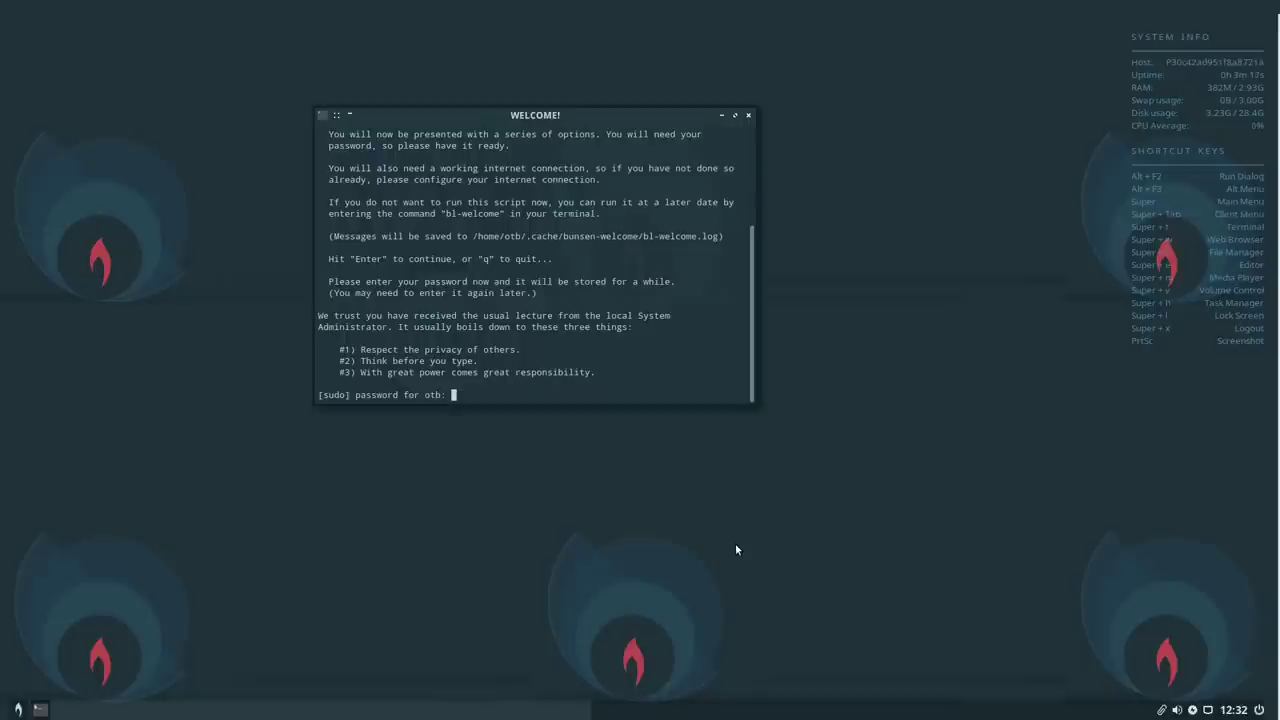
pyautogui.press('Return')
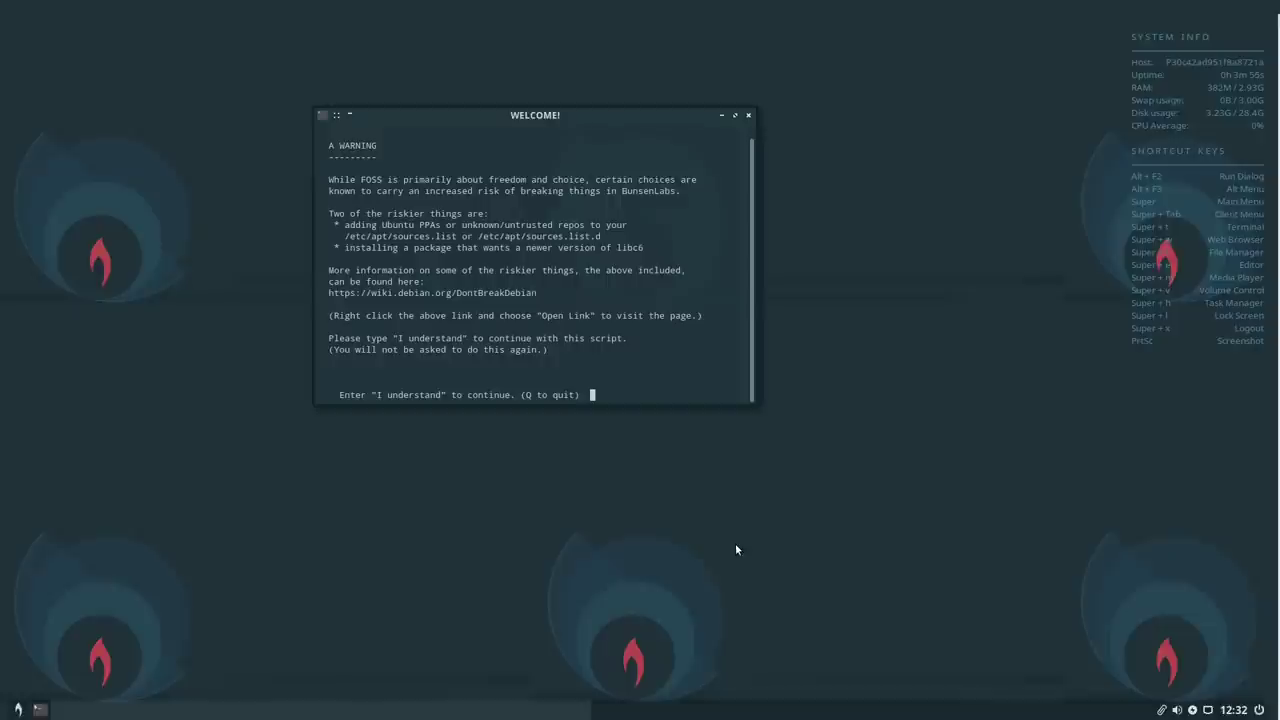
pyautogui.press('Return')
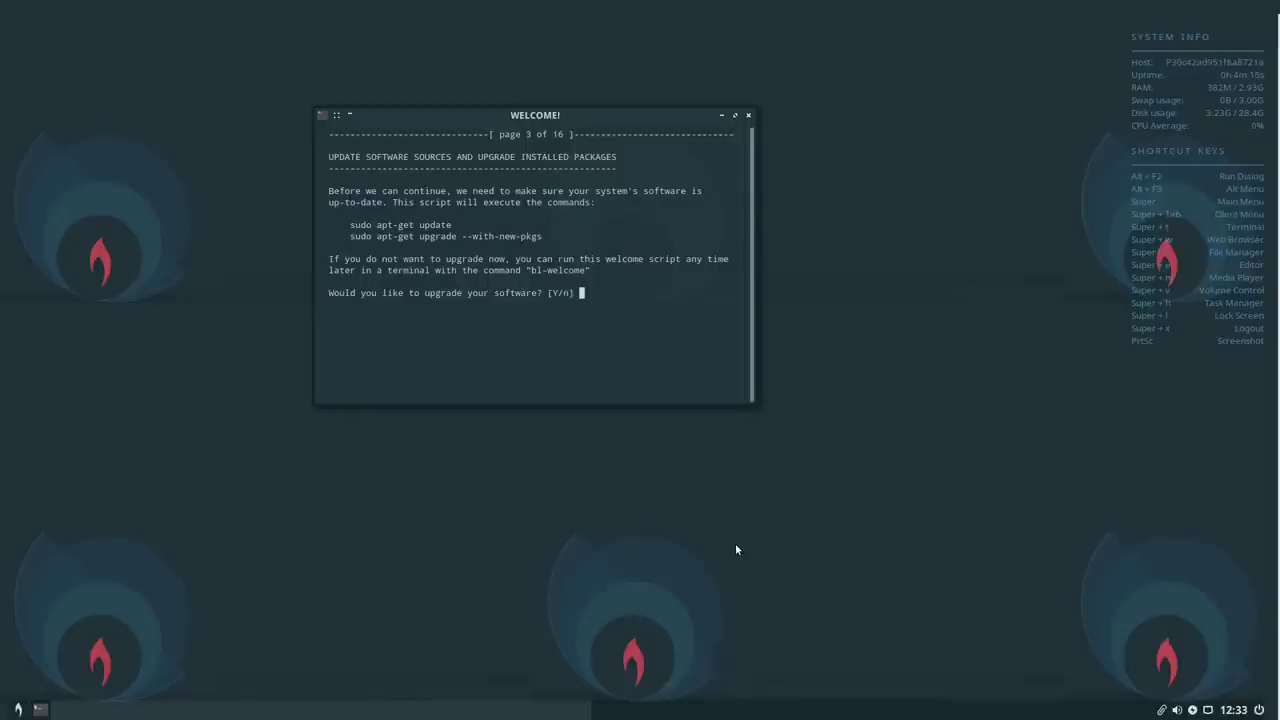
# Answer y to the system upgrade, confirm apt's package install, and continue once it finishes
pyautogui.write('y')
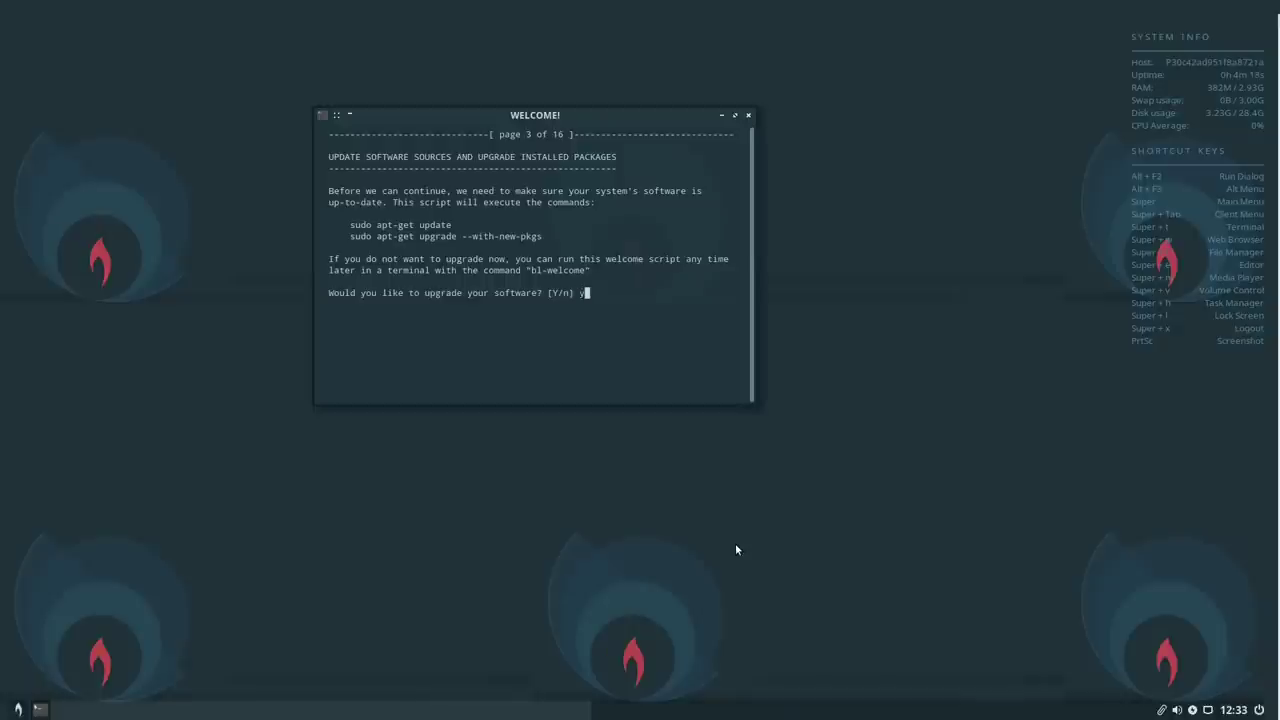
pyautogui.press('Return')
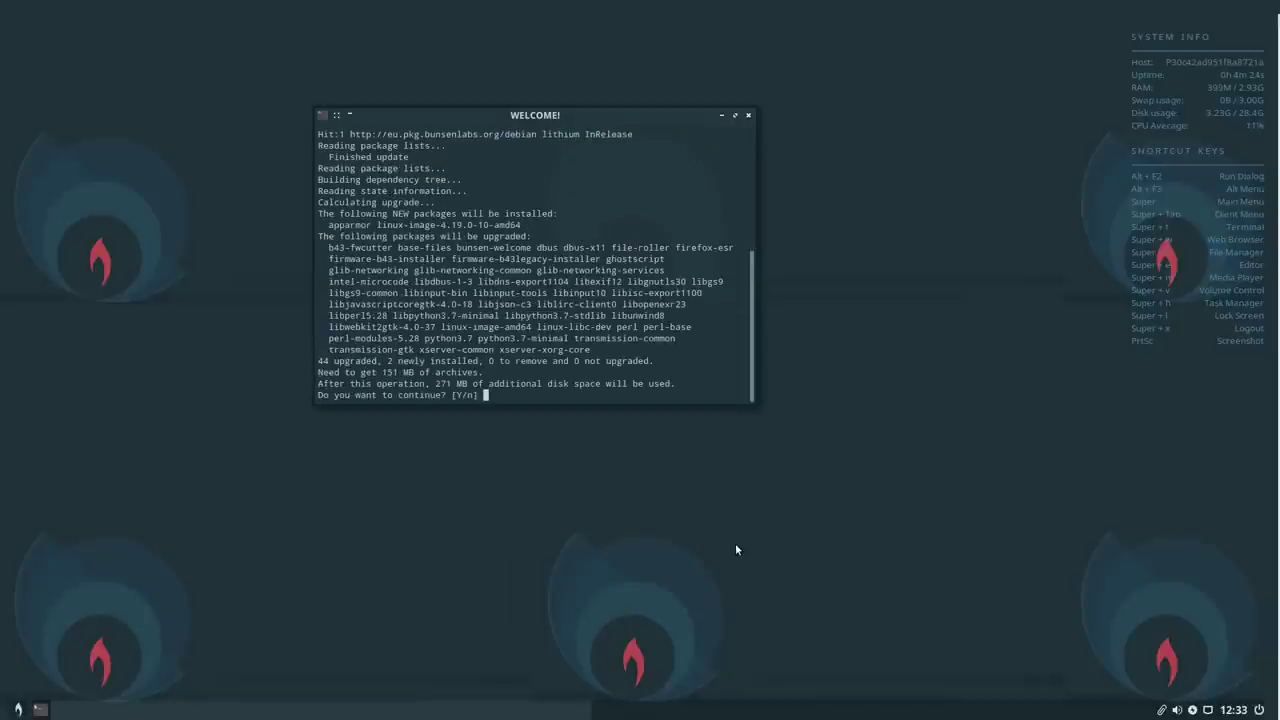
pyautogui.write('y')
pyautogui.press('Return')
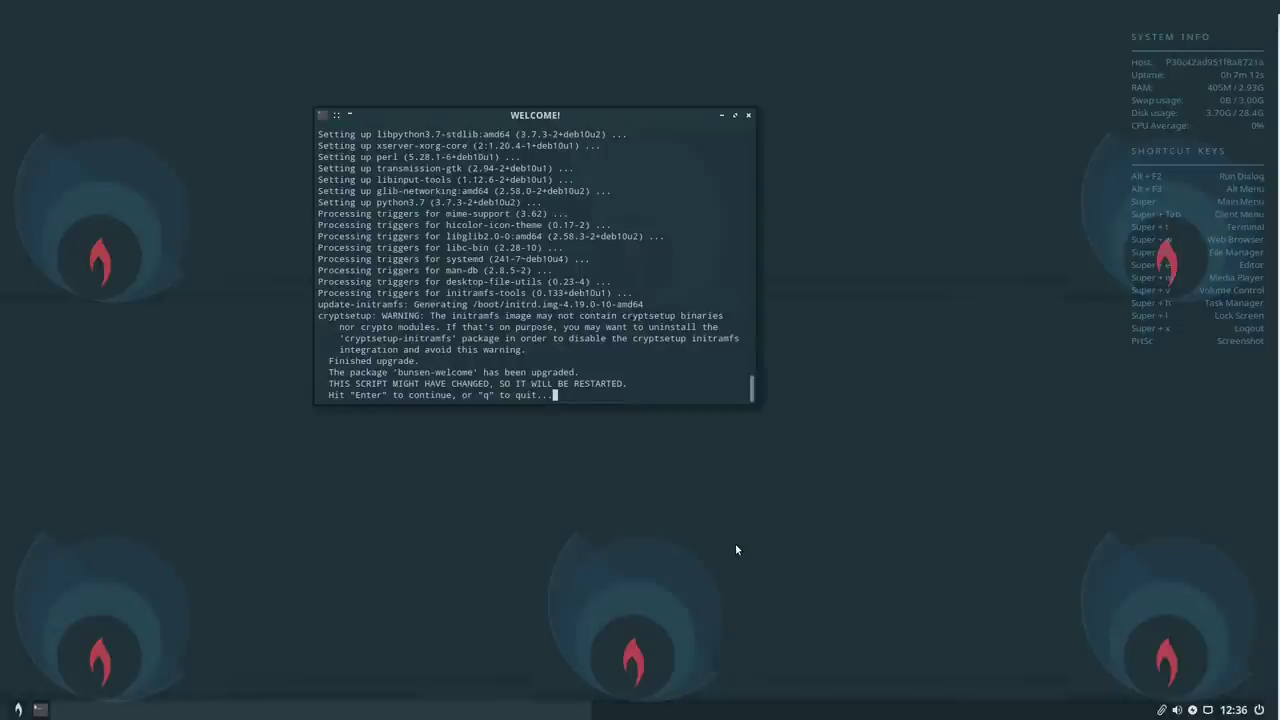
pyautogui.press('Return')
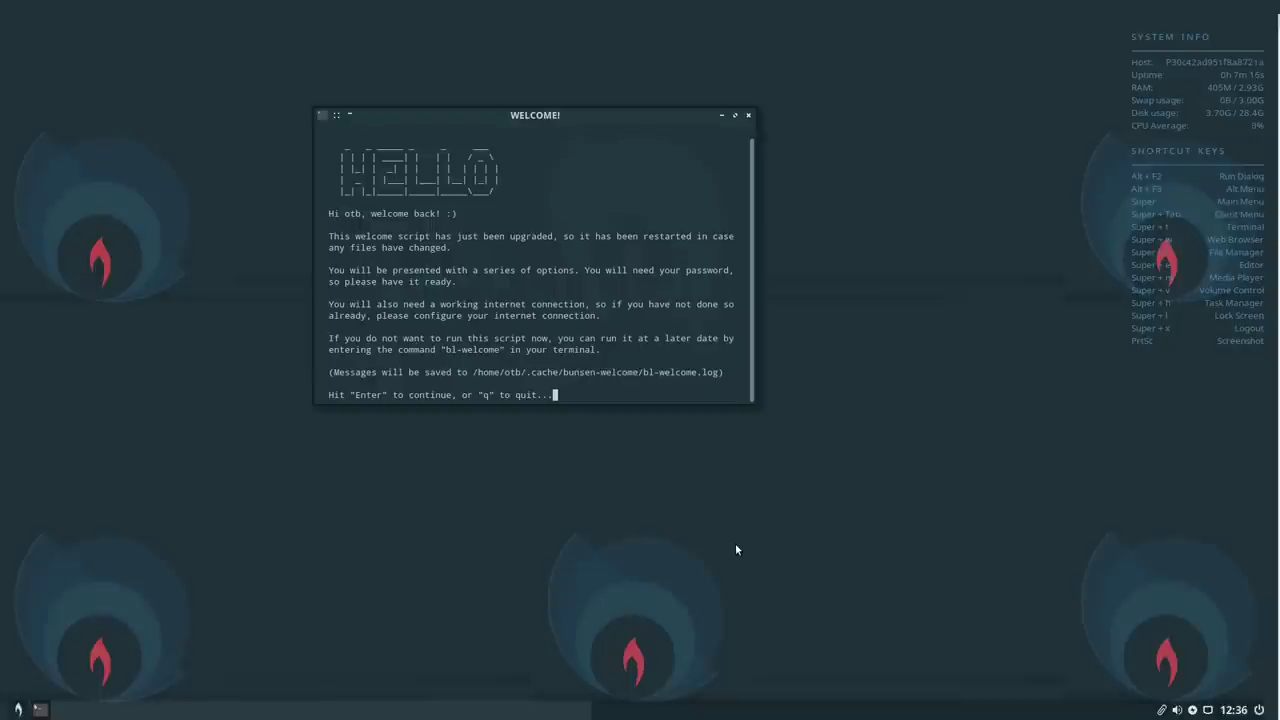
# Continue the welcome script and decline both the Debian and BunsenLabs Backports repositories
pyautogui.press('Return')
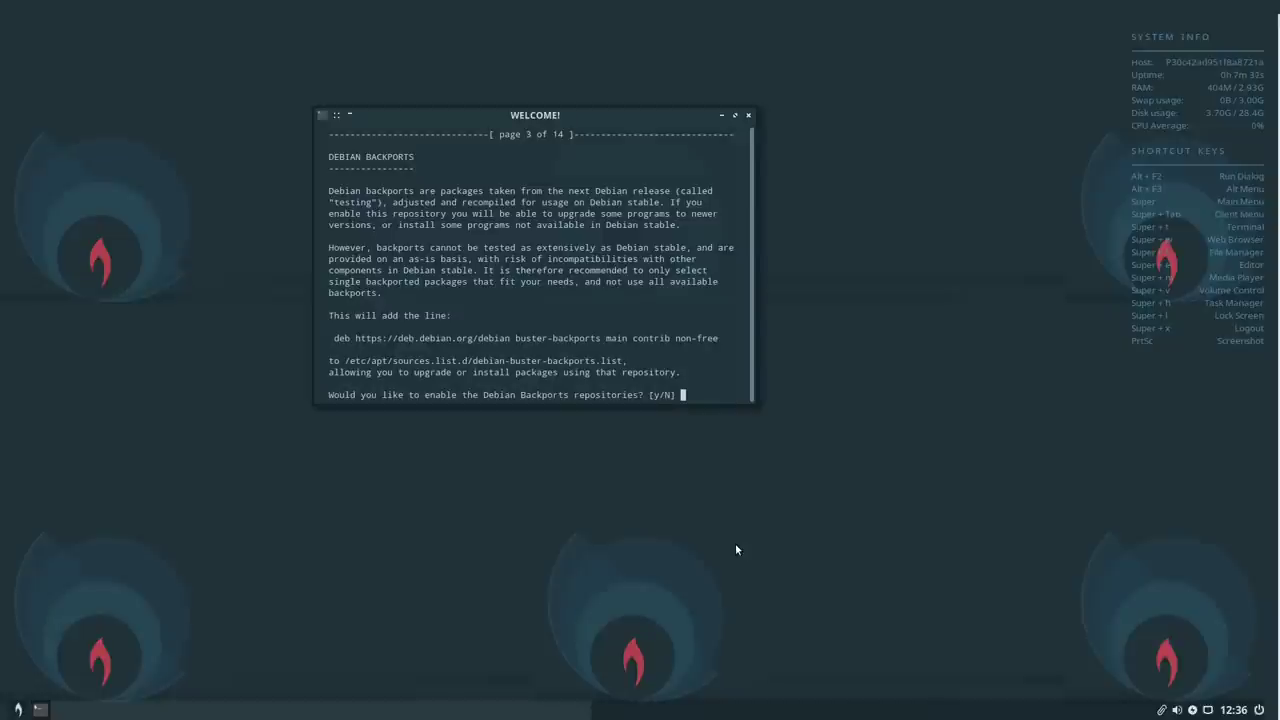
pyautogui.write('N')
pyautogui.press('Return')
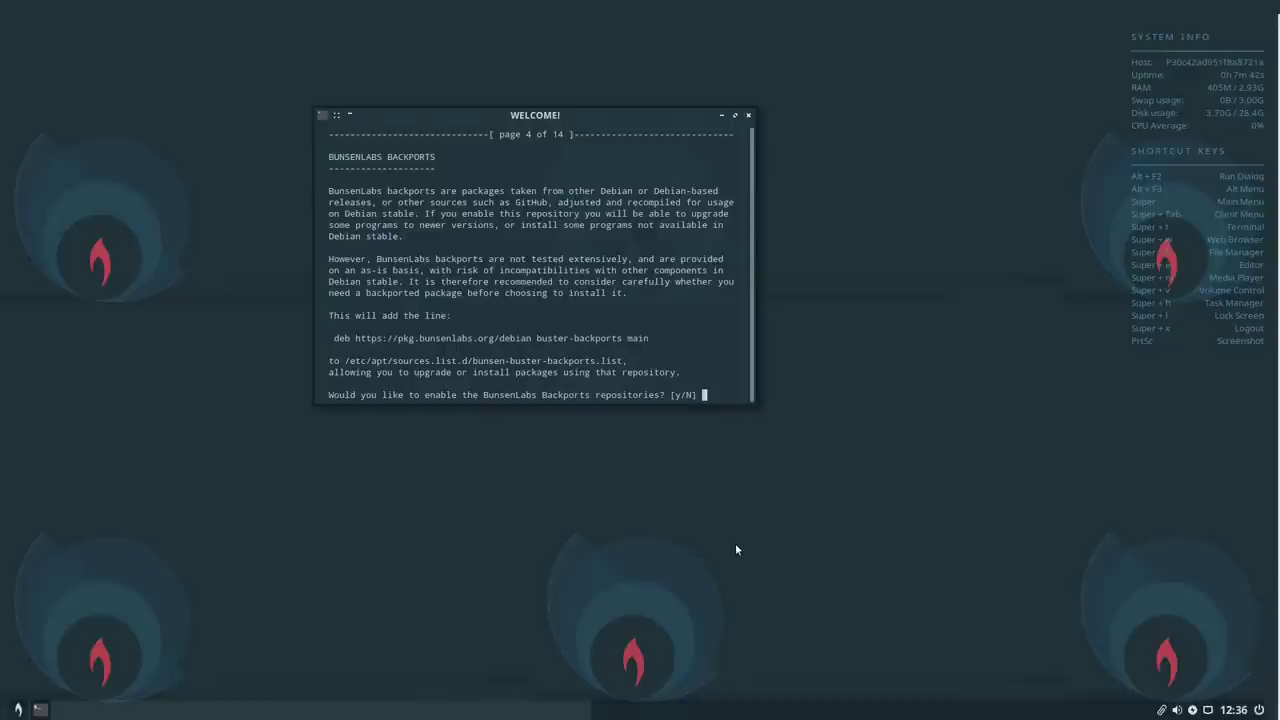
pyautogui.write('N')
pyautogui.press('Return')
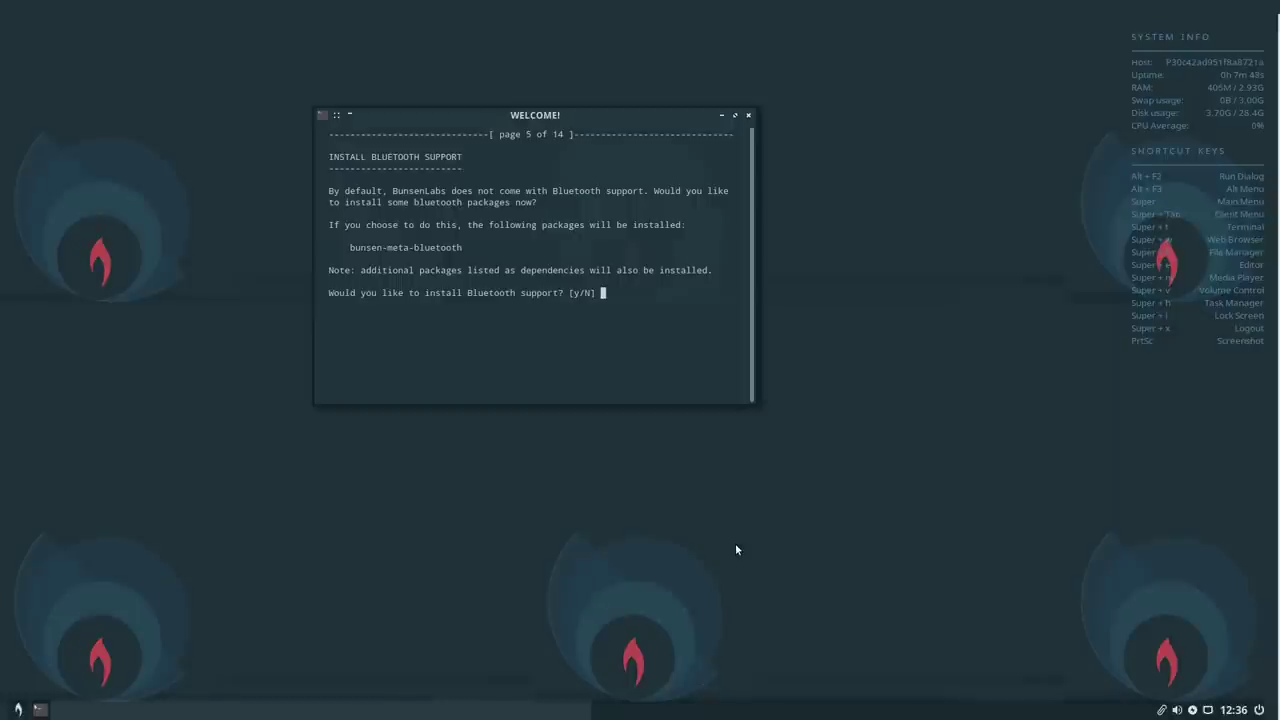
# Answer N to installing Bluetooth, Java, the Flash plugin and Dropbox
pyautogui.write('N')
pyautogui.press('Return')
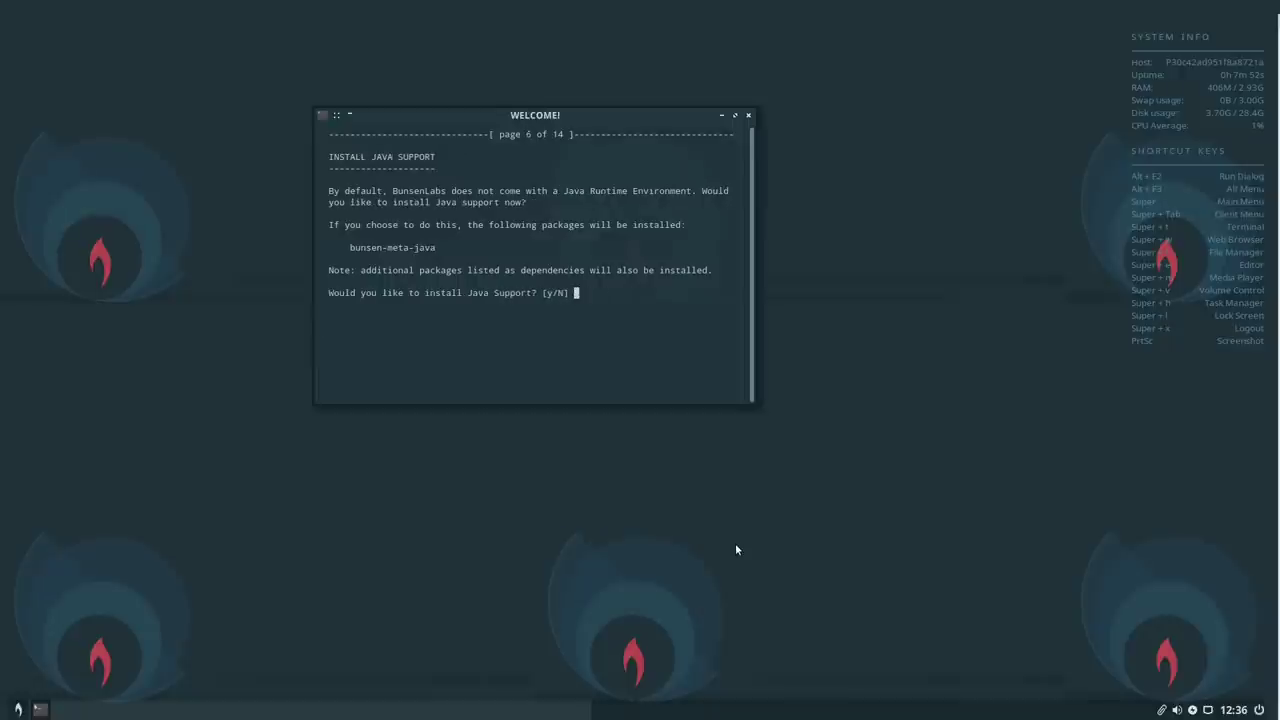
pyautogui.write('N')
pyautogui.press('Return')
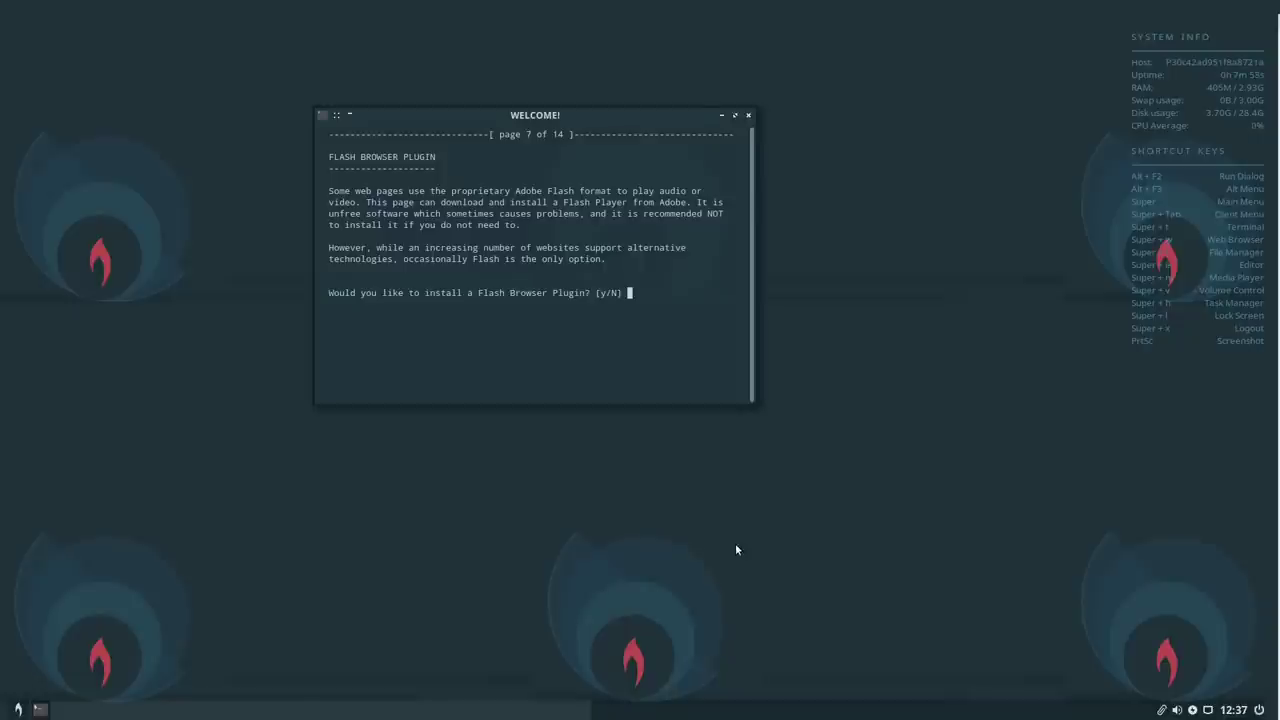
pyautogui.write('N')
pyautogui.press('Return')
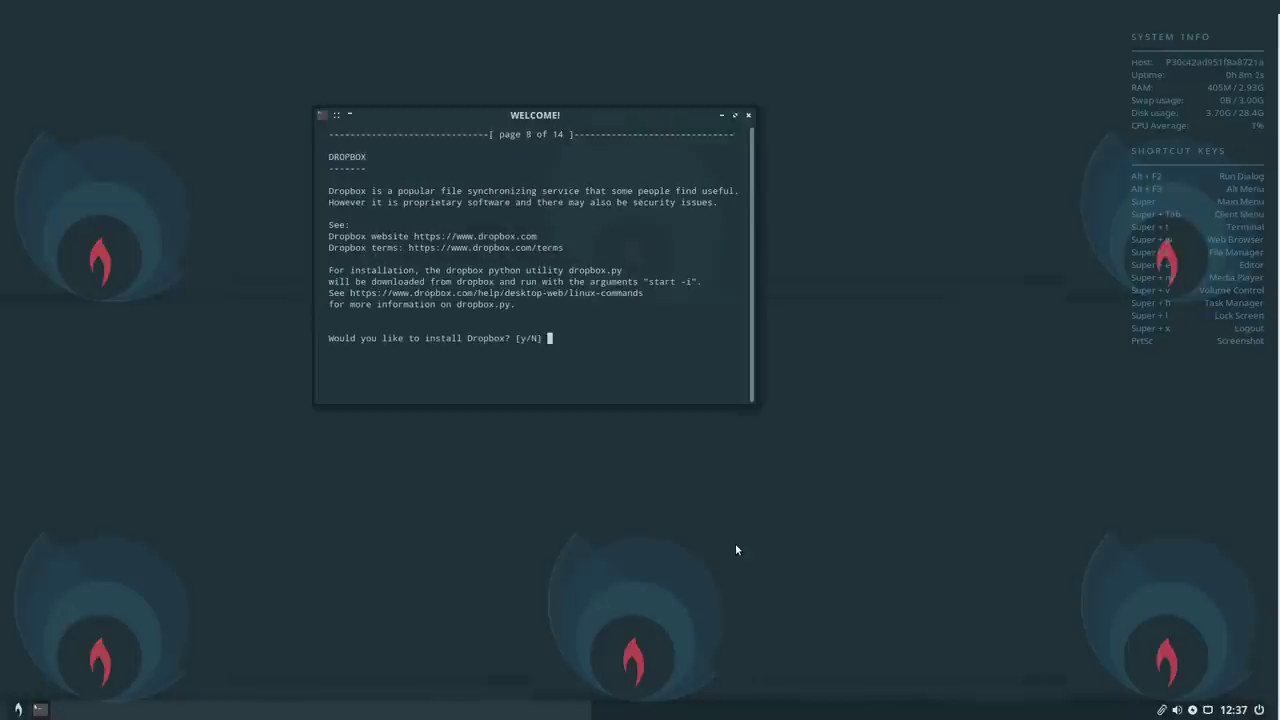
pyautogui.write('N')
pyautogui.press('Return')
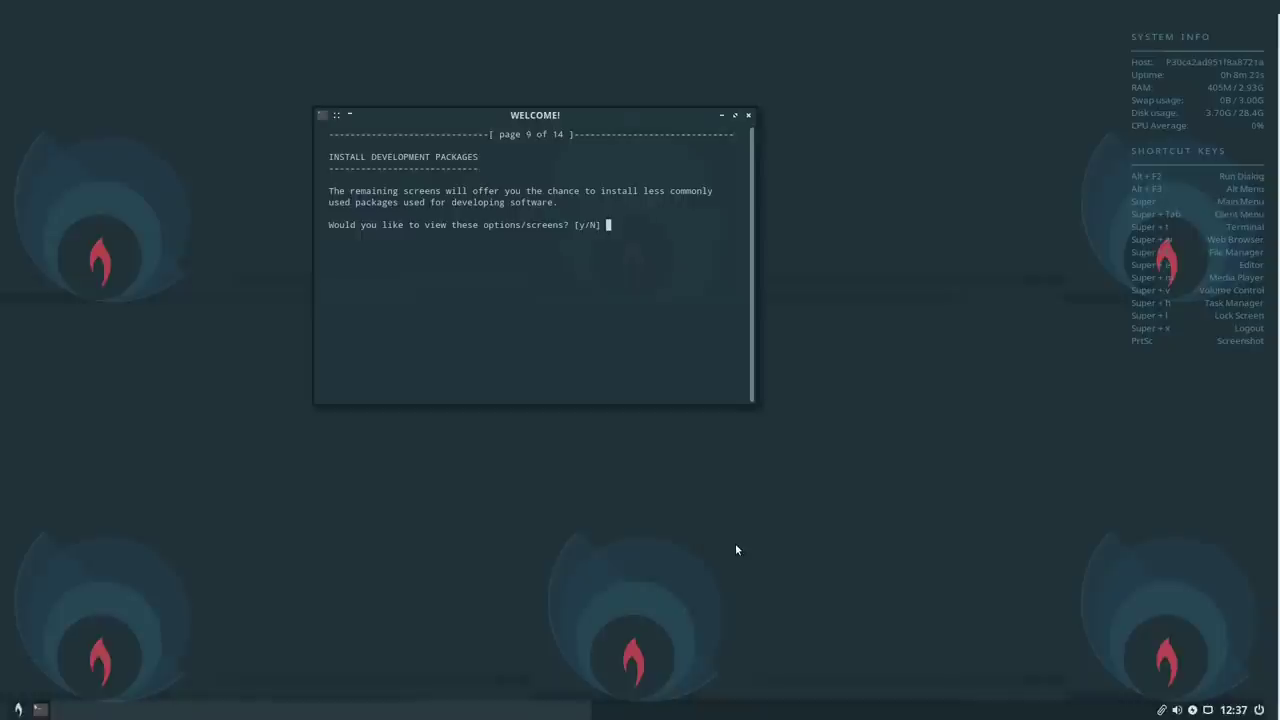
# View the development options, decline version control, LAMP and Debian packaging tools, then exit the welcome script
pyautogui.write('y')
pyautogui.press('Return')
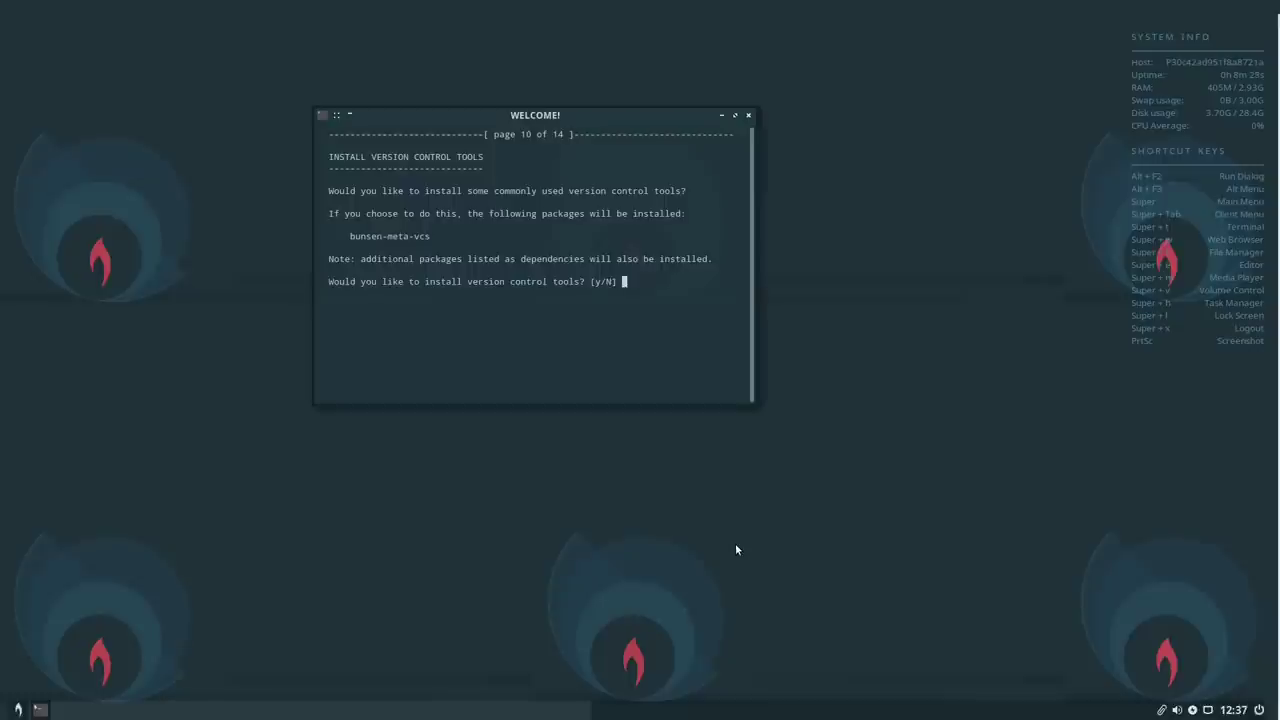
pyautogui.write('N')
pyautogui.press('Return')
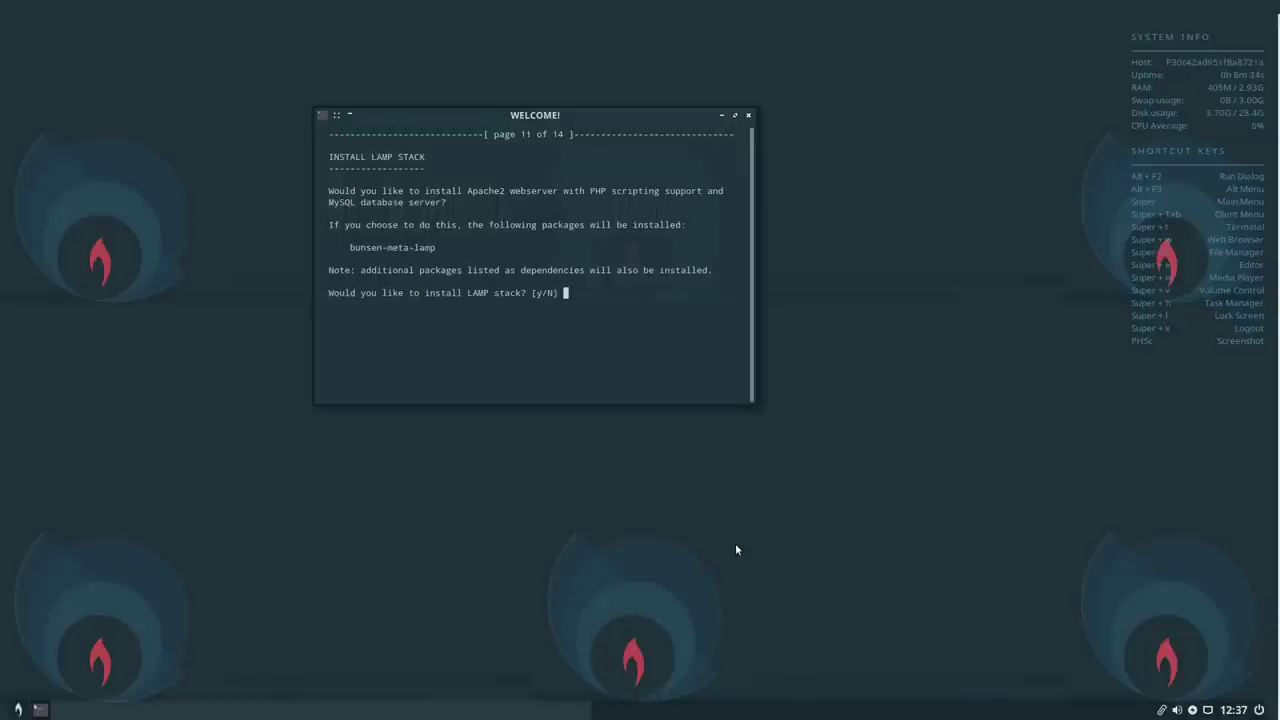
pyautogui.write('N')
pyautogui.press('Return')
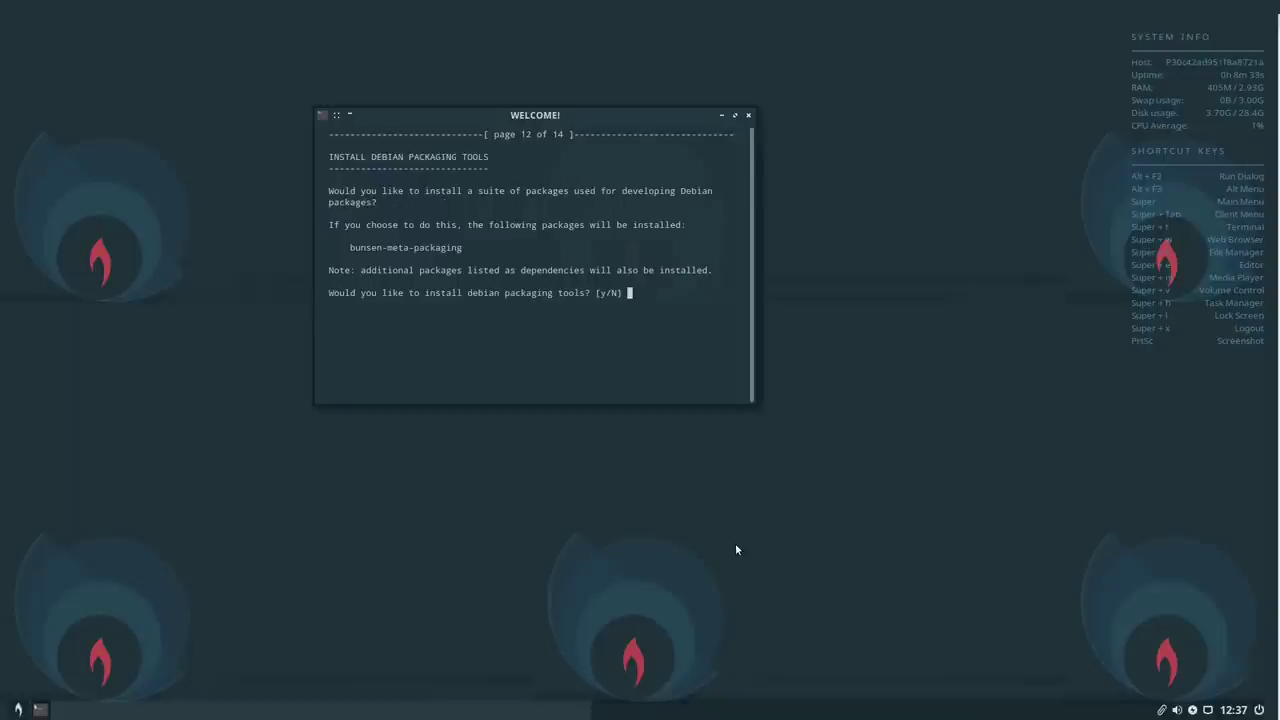
pyautogui.write('N')
pyautogui.press('Return')
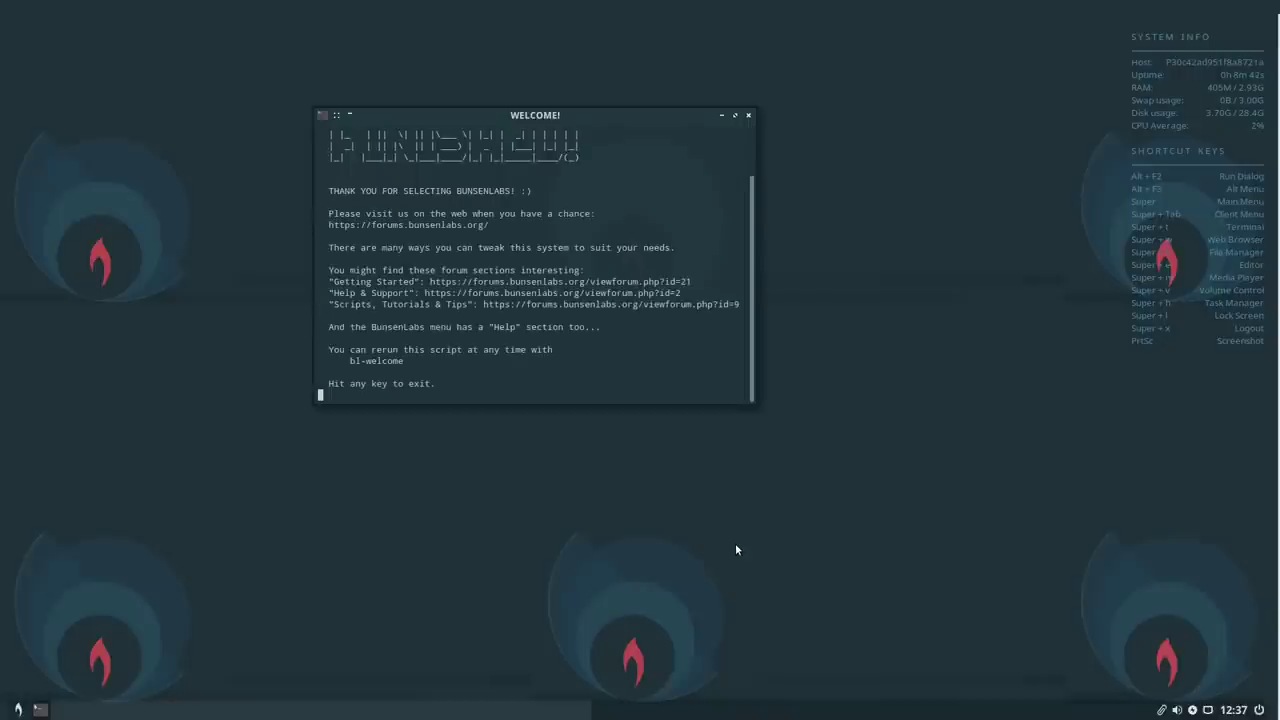
pyautogui.press('Return')
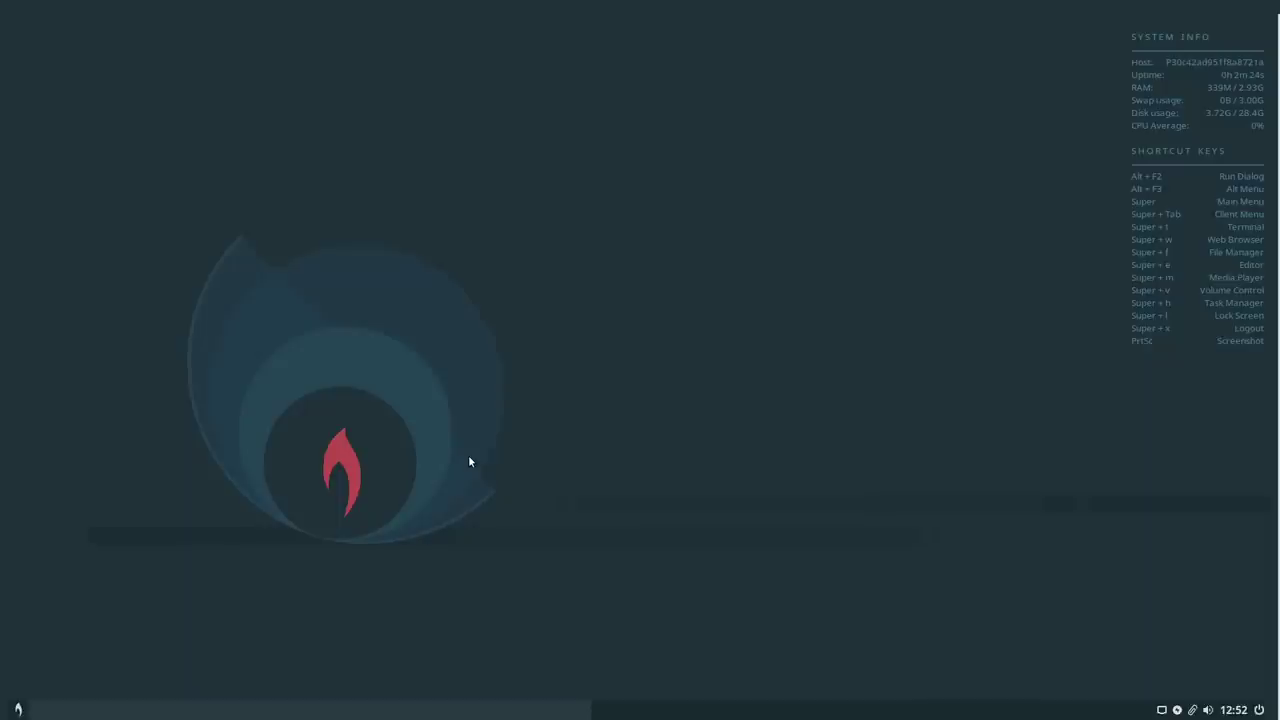
pyautogui.hotkey('alt', 'F2')
pyautogui.press('Escape')
pyautogui.hotkey('alt', 'F3')
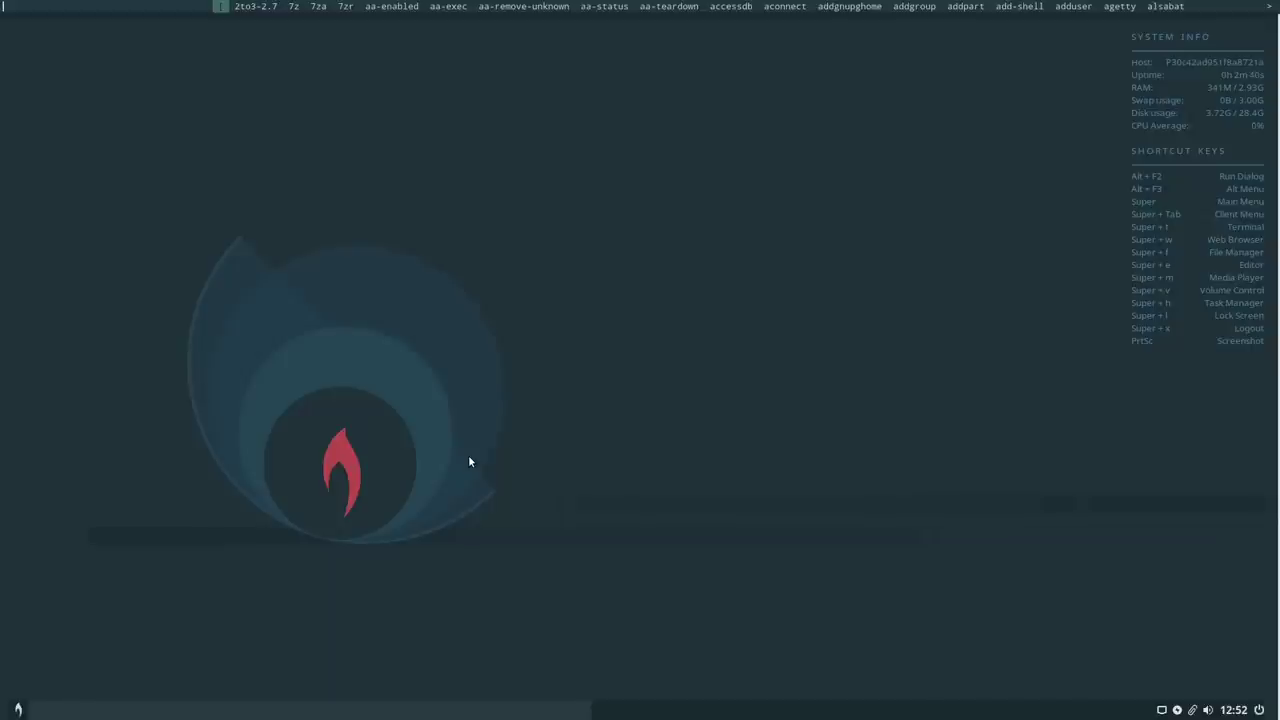
pyautogui.press('Escape')
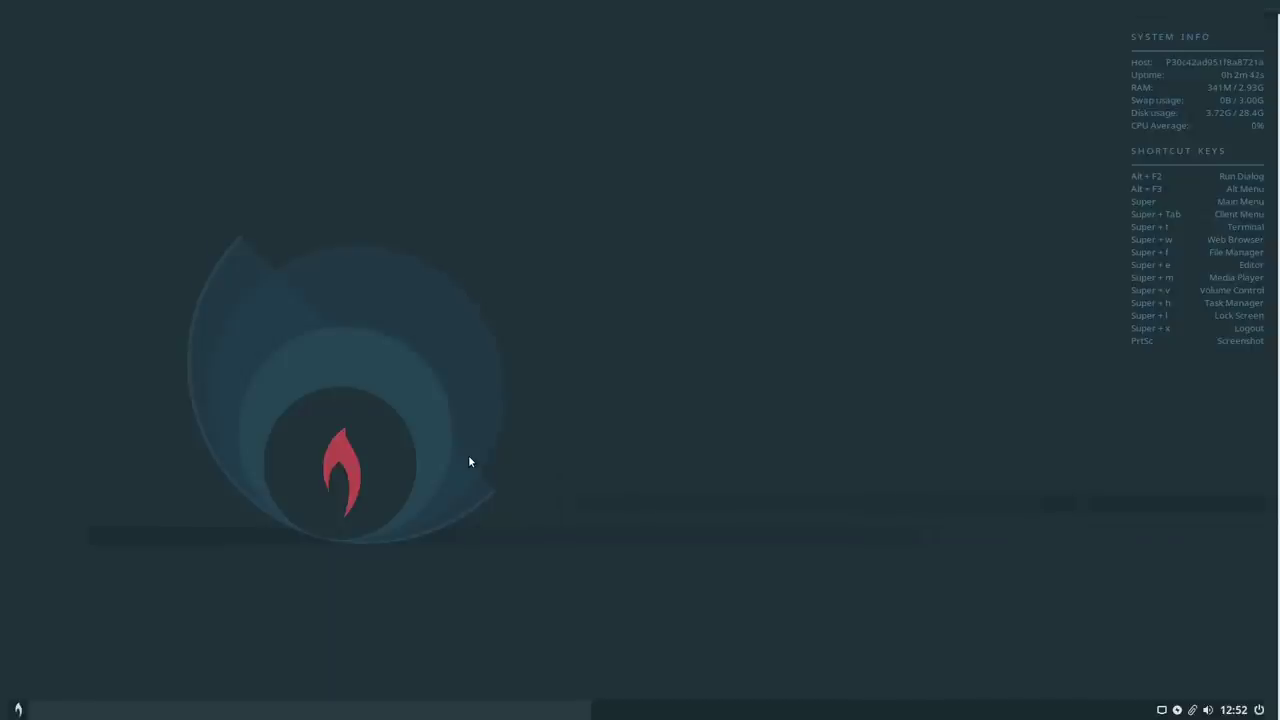
pyautogui.press('super')
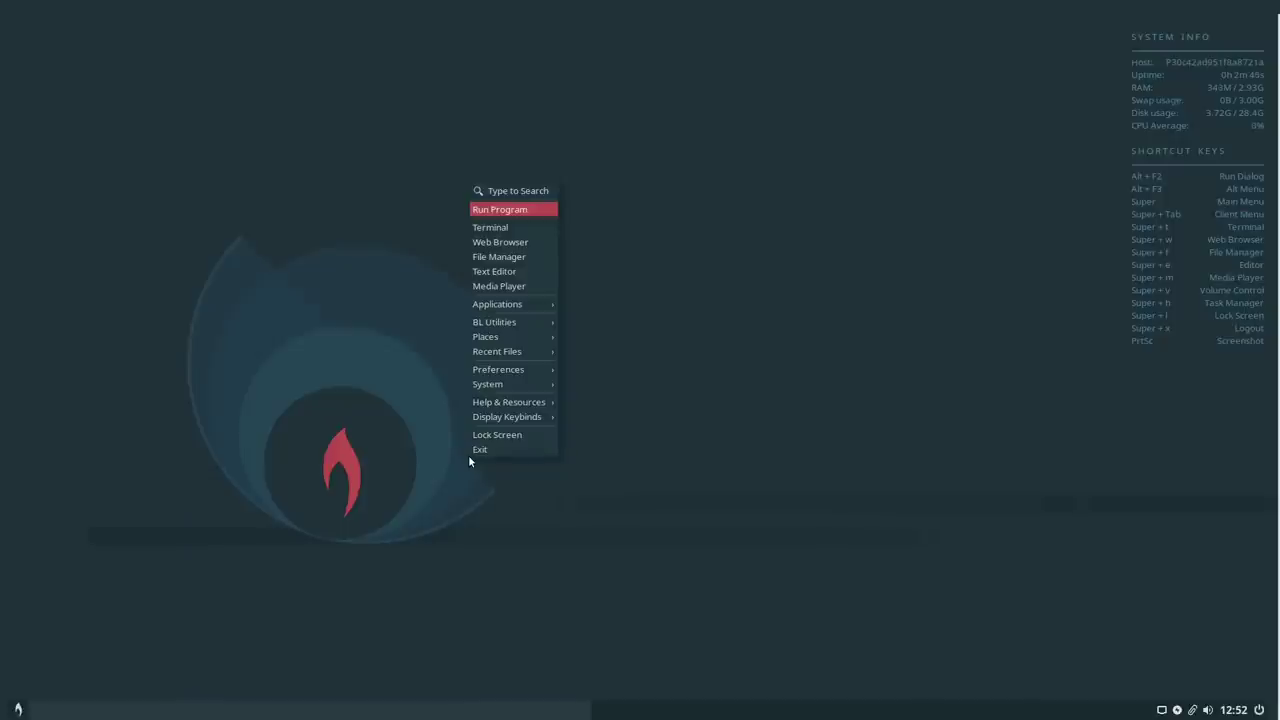
pyautogui.press('Escape')
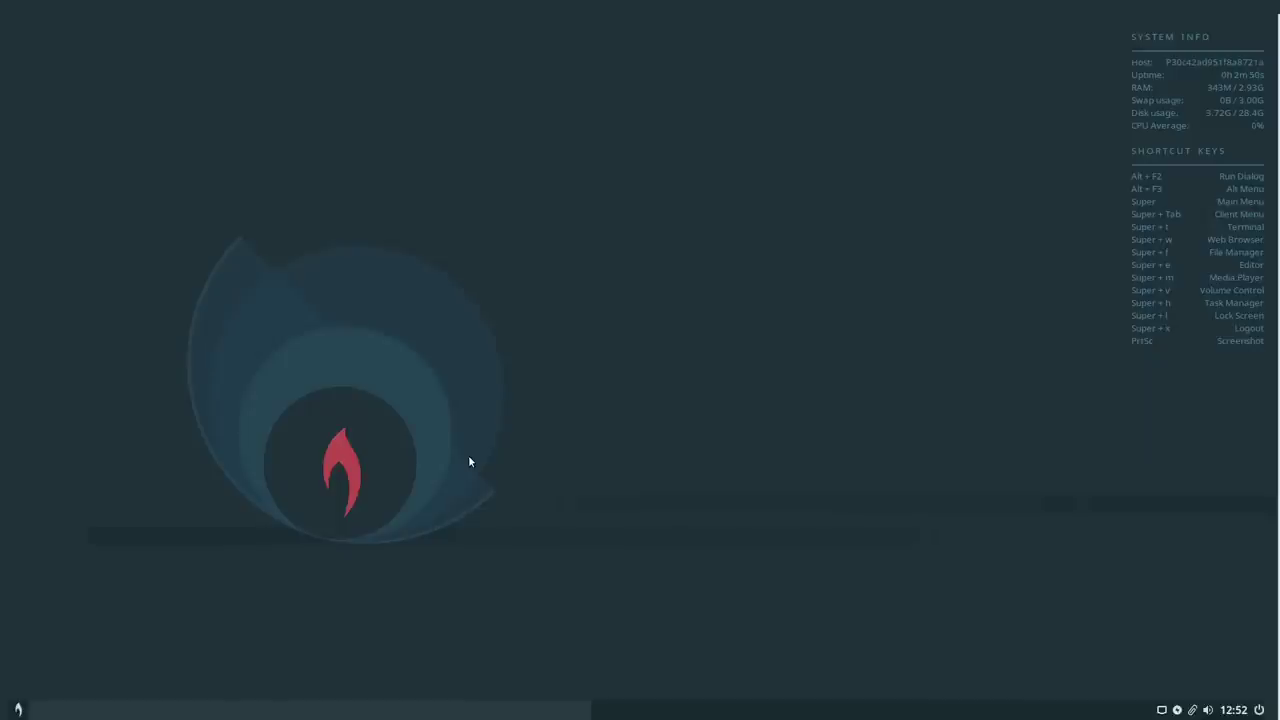
pyautogui.middleClick(469, 459)
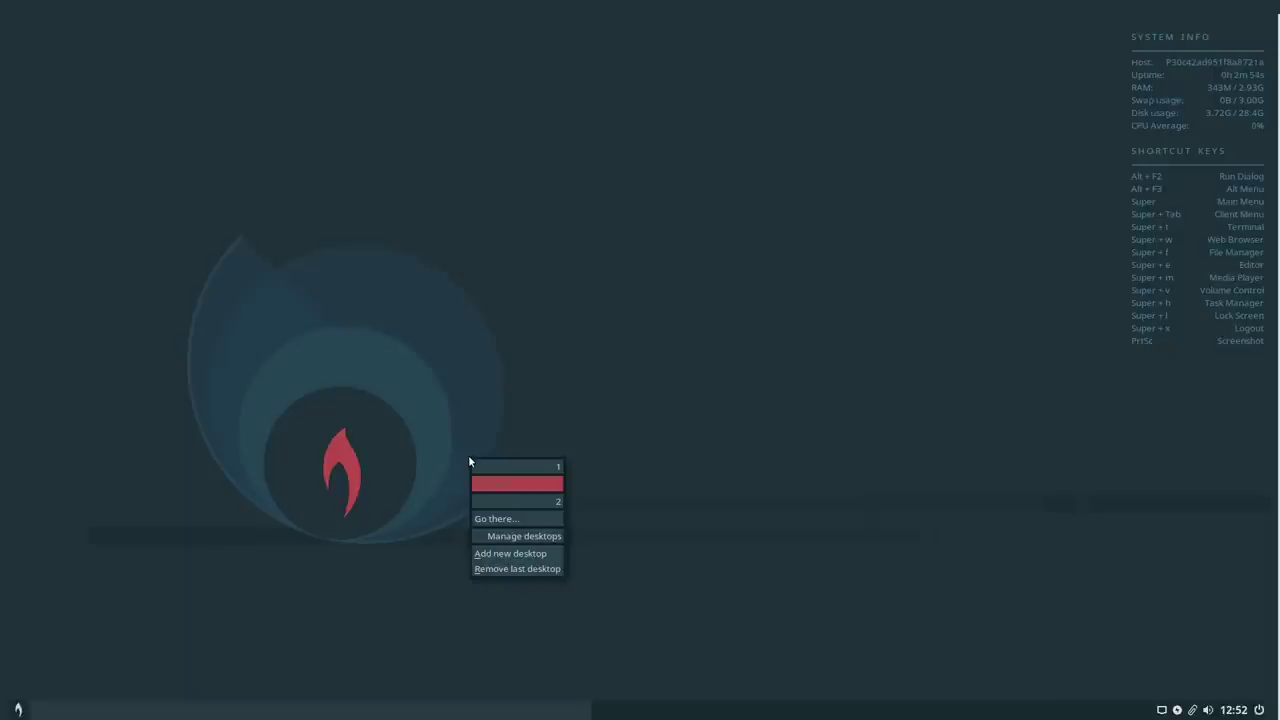
pyautogui.click(469, 461)
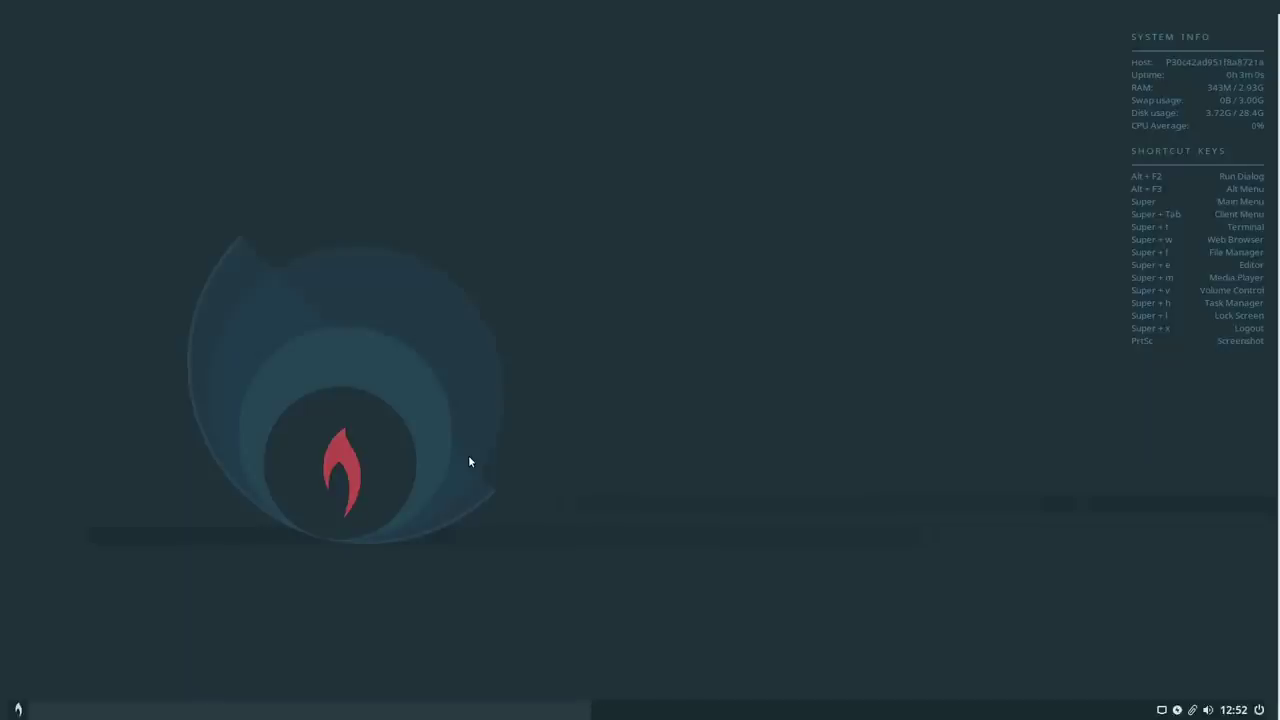
pyautogui.press('super+t')
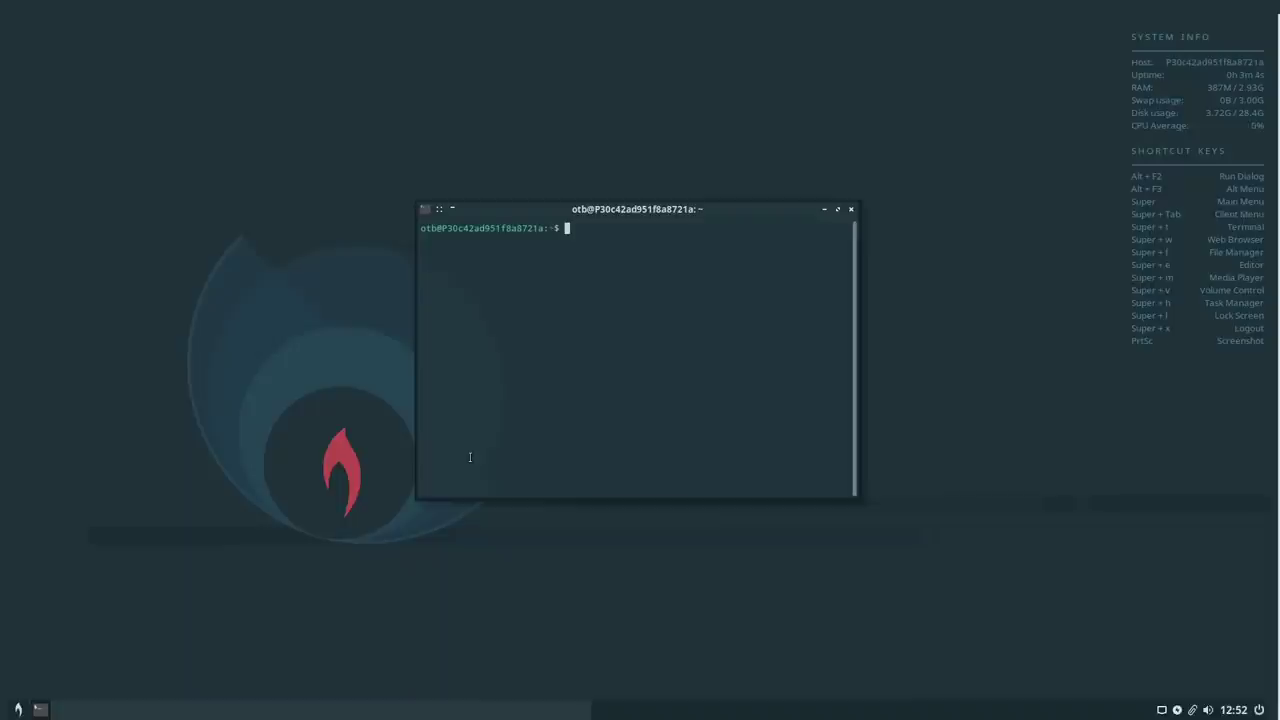
pyautogui.click(850, 210)
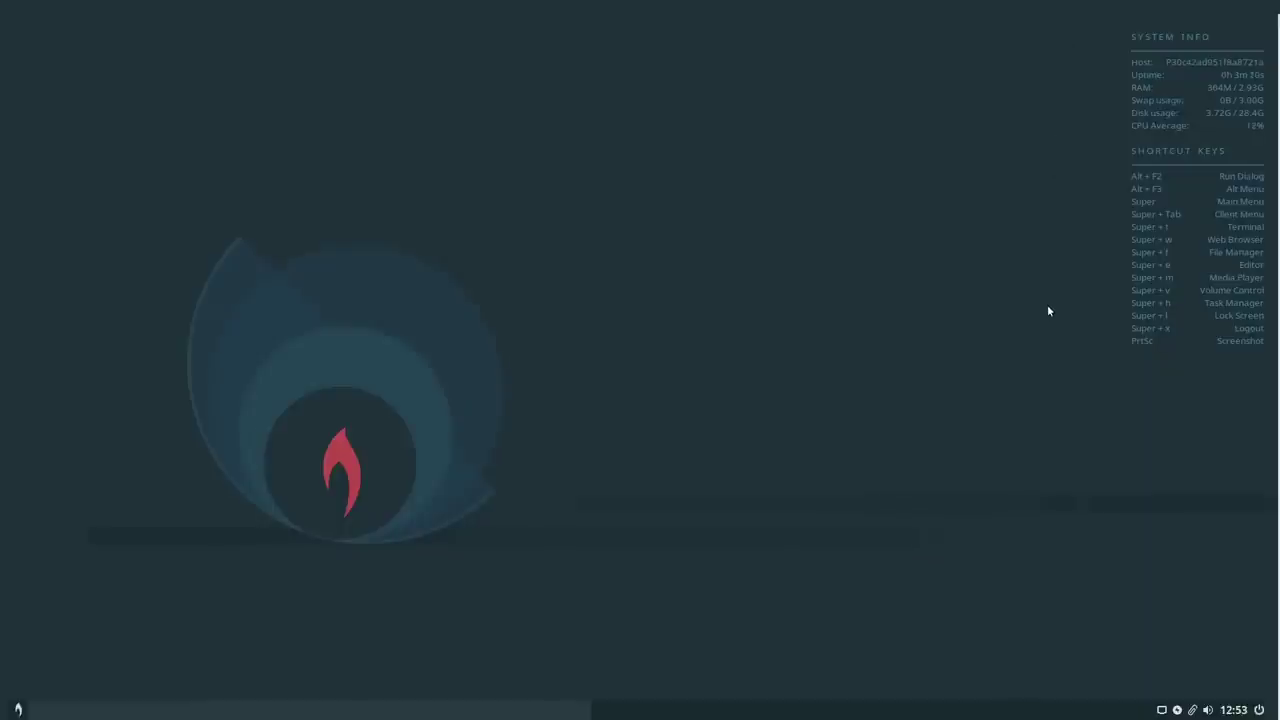
pyautogui.press('super+e')
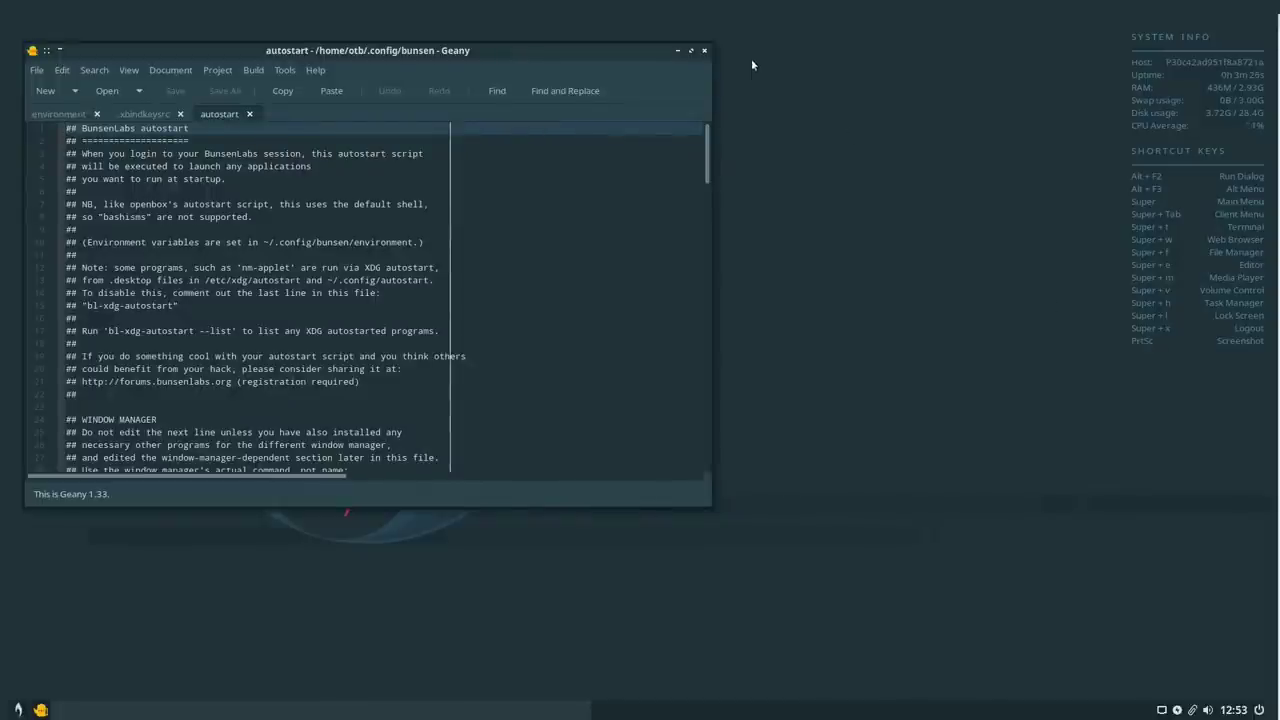
pyautogui.click(706, 51)
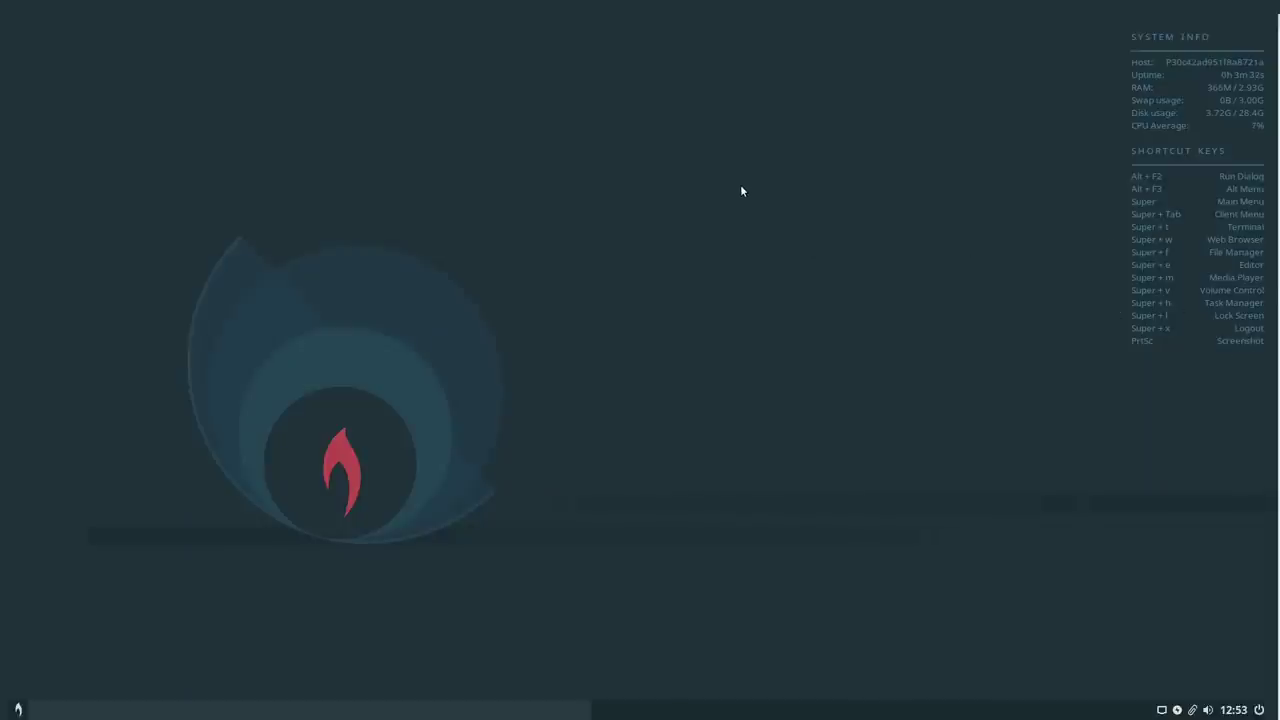
pyautogui.click(18, 709)
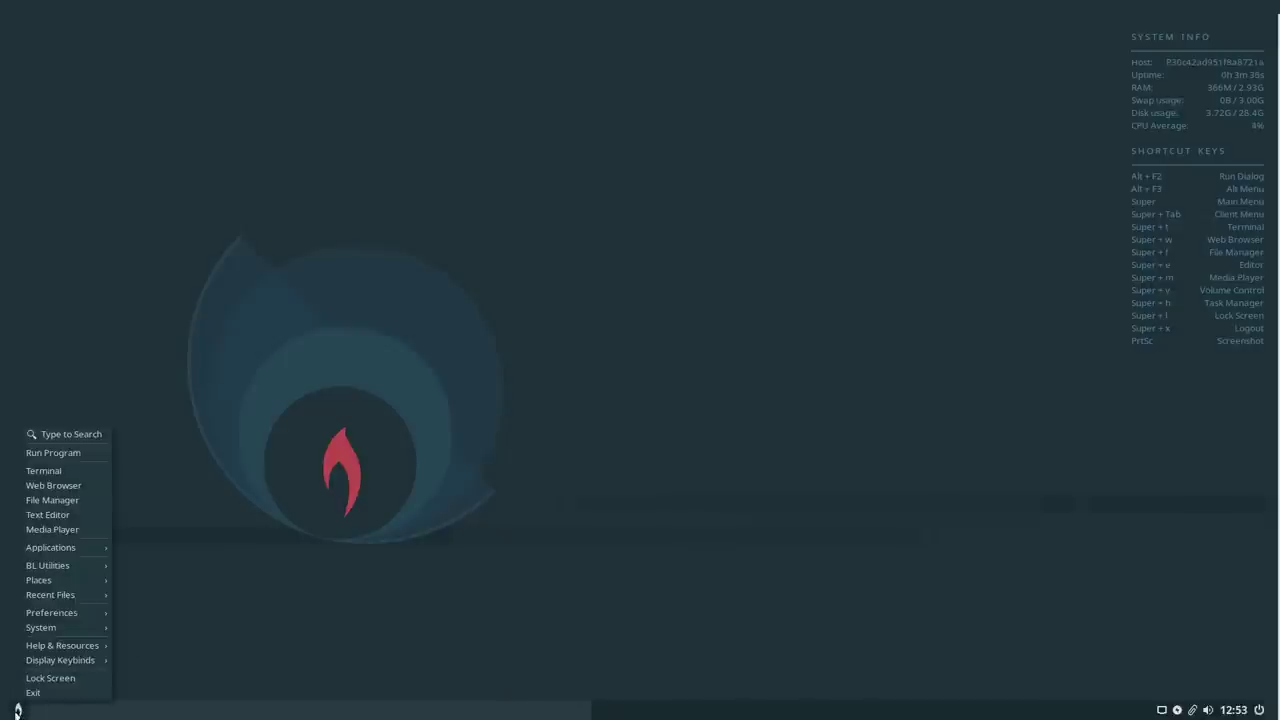
pyautogui.click(18, 709)
pyautogui.click(17, 710)
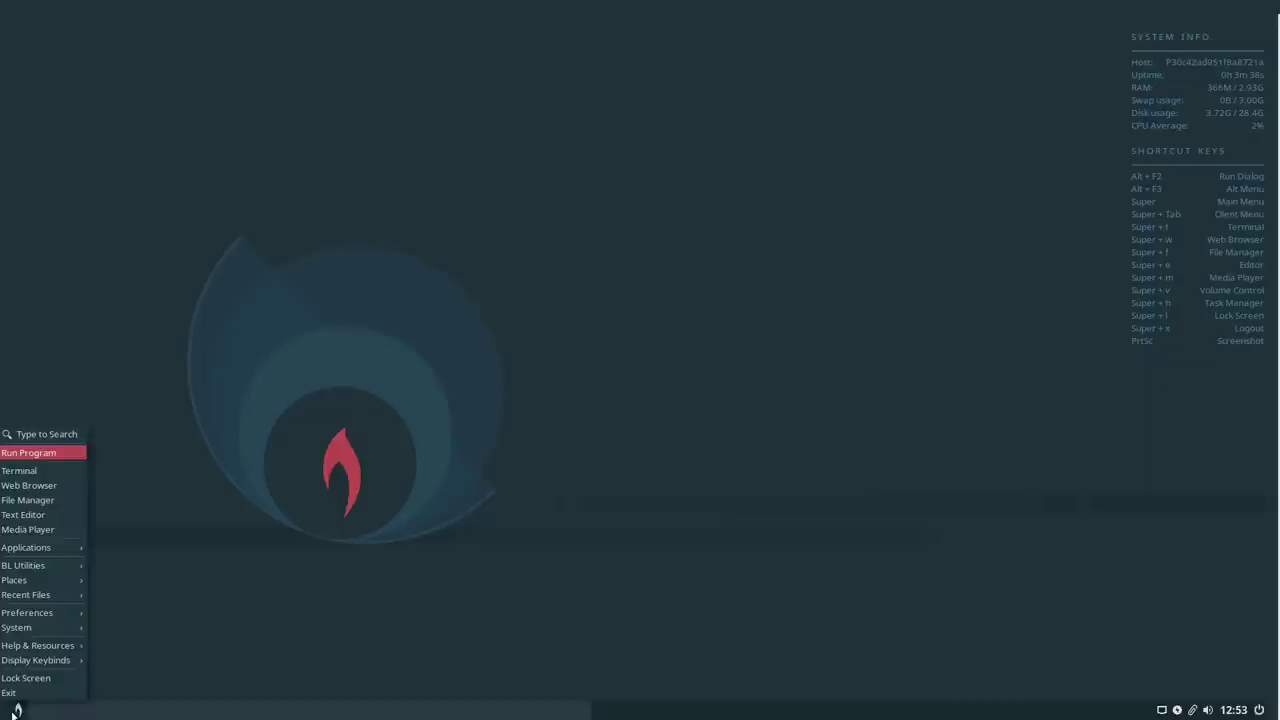
pyautogui.click(242, 624)
pyautogui.rightClick(440, 134)
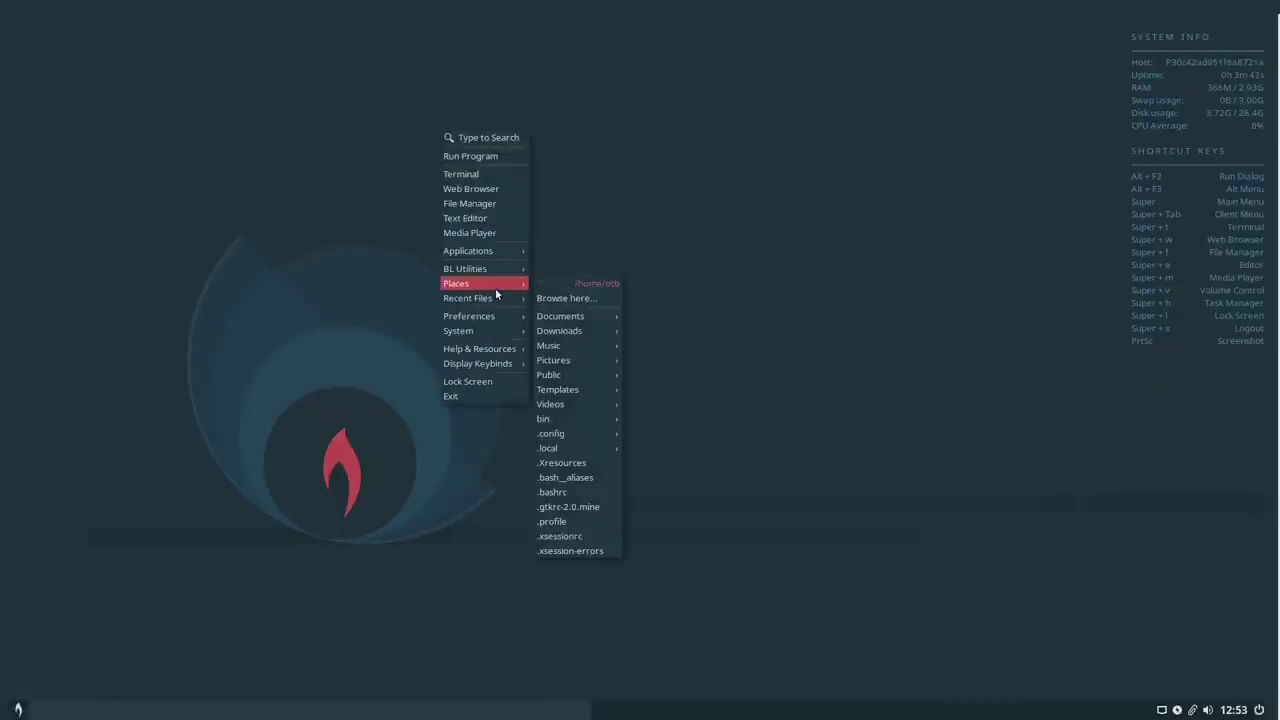
pyautogui.moveTo(485, 298)
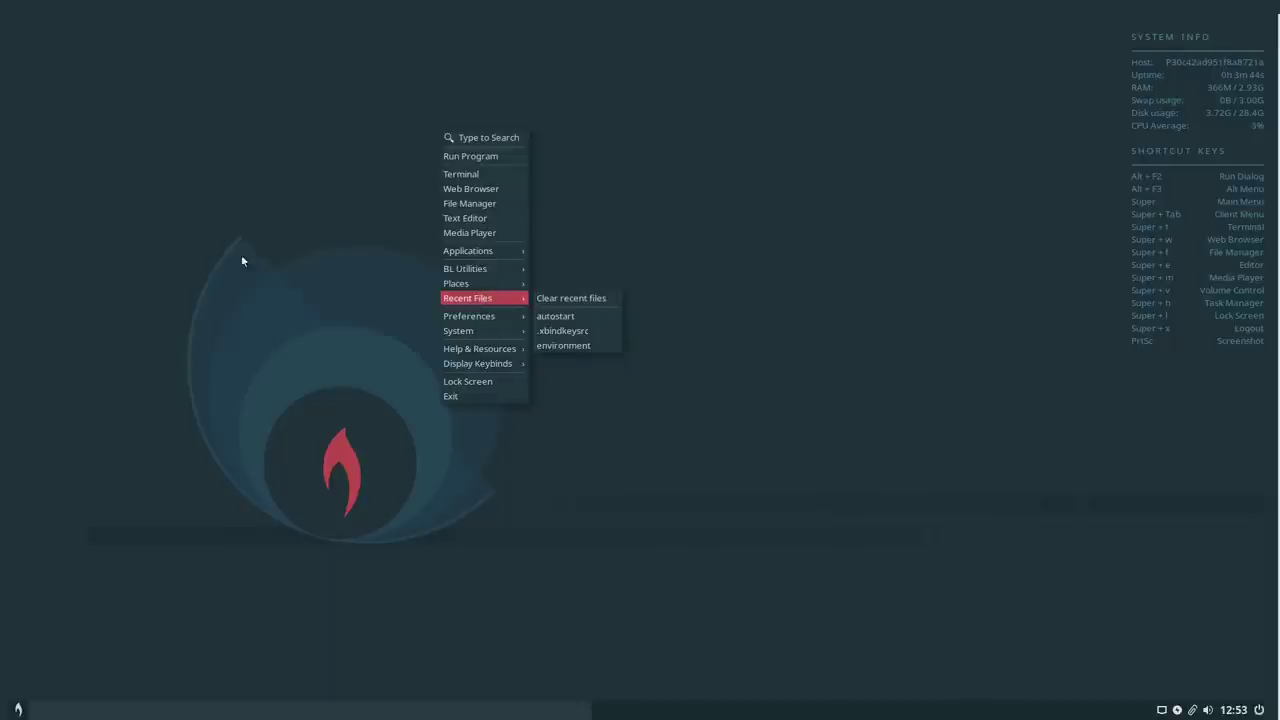
pyautogui.click(142, 537)
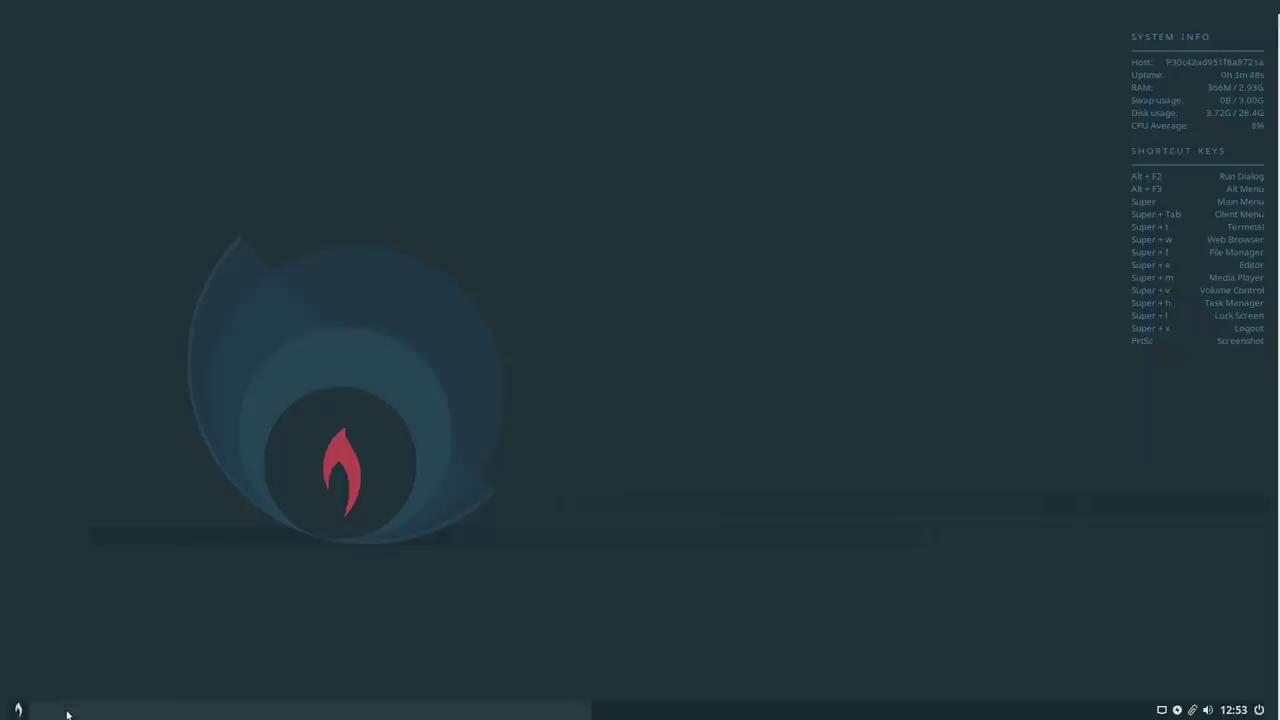
pyautogui.click(17, 710)
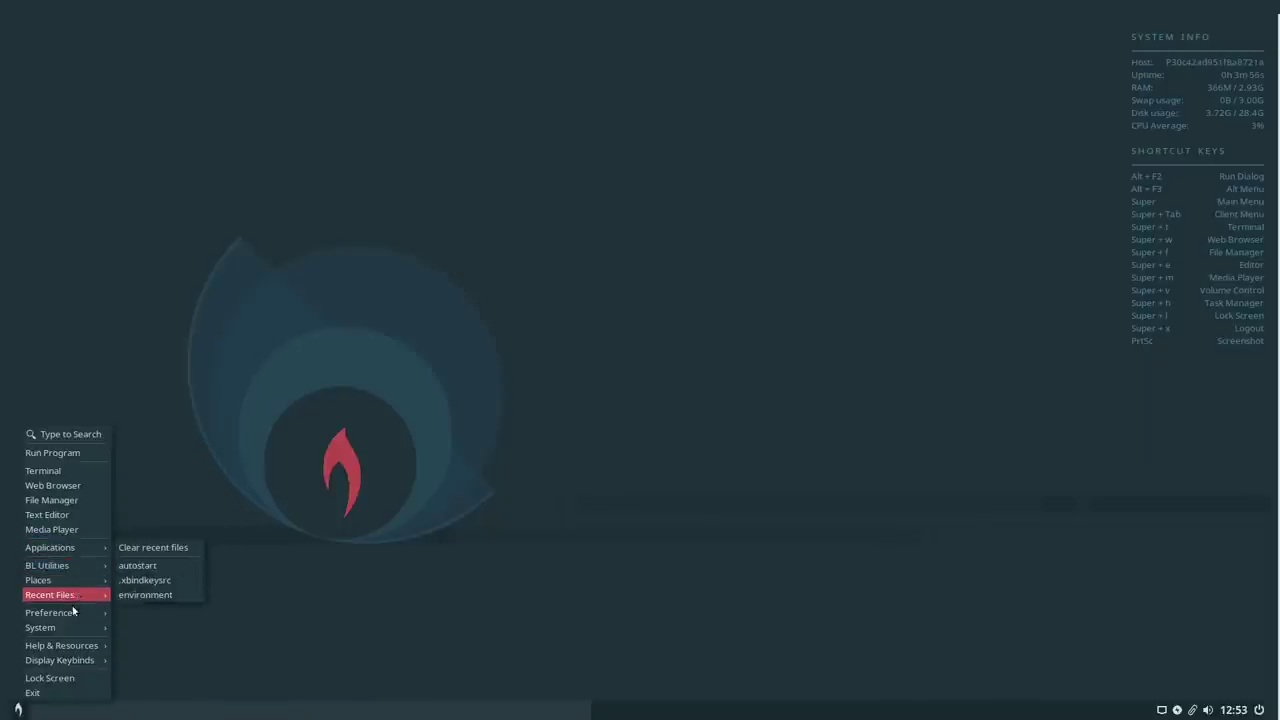
pyautogui.click(632, 593)
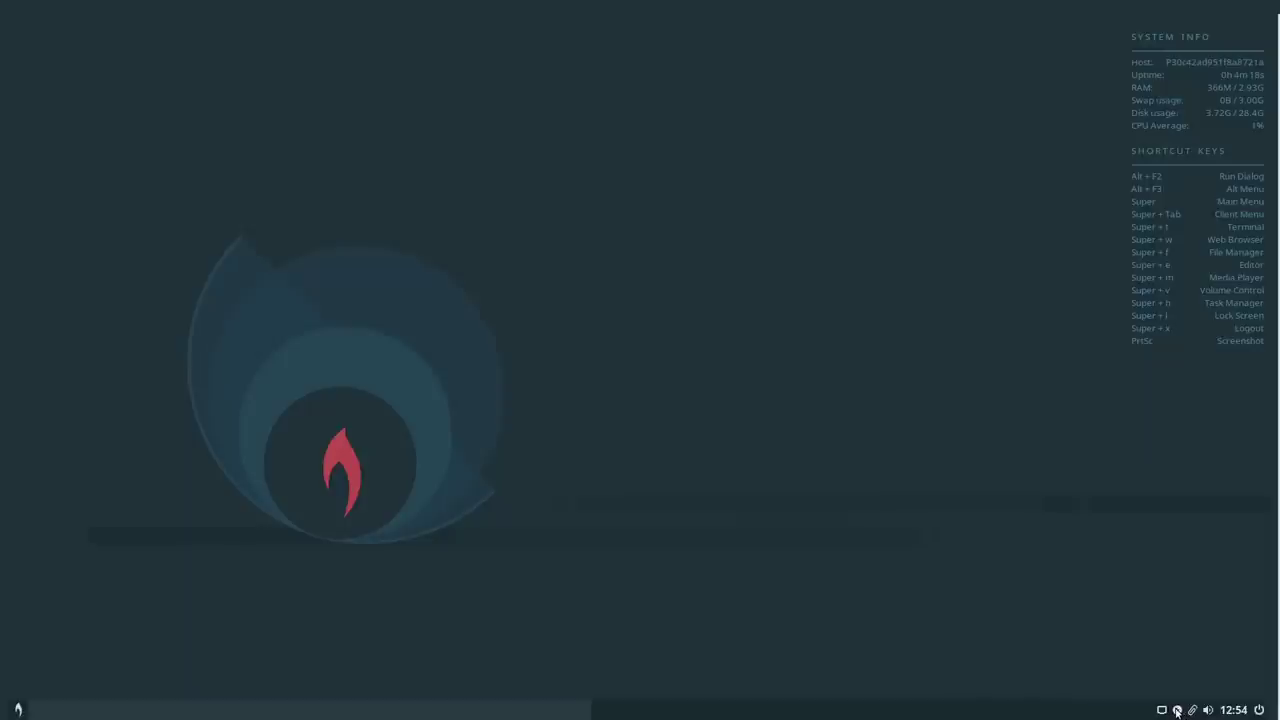
pyautogui.click(1178, 711)
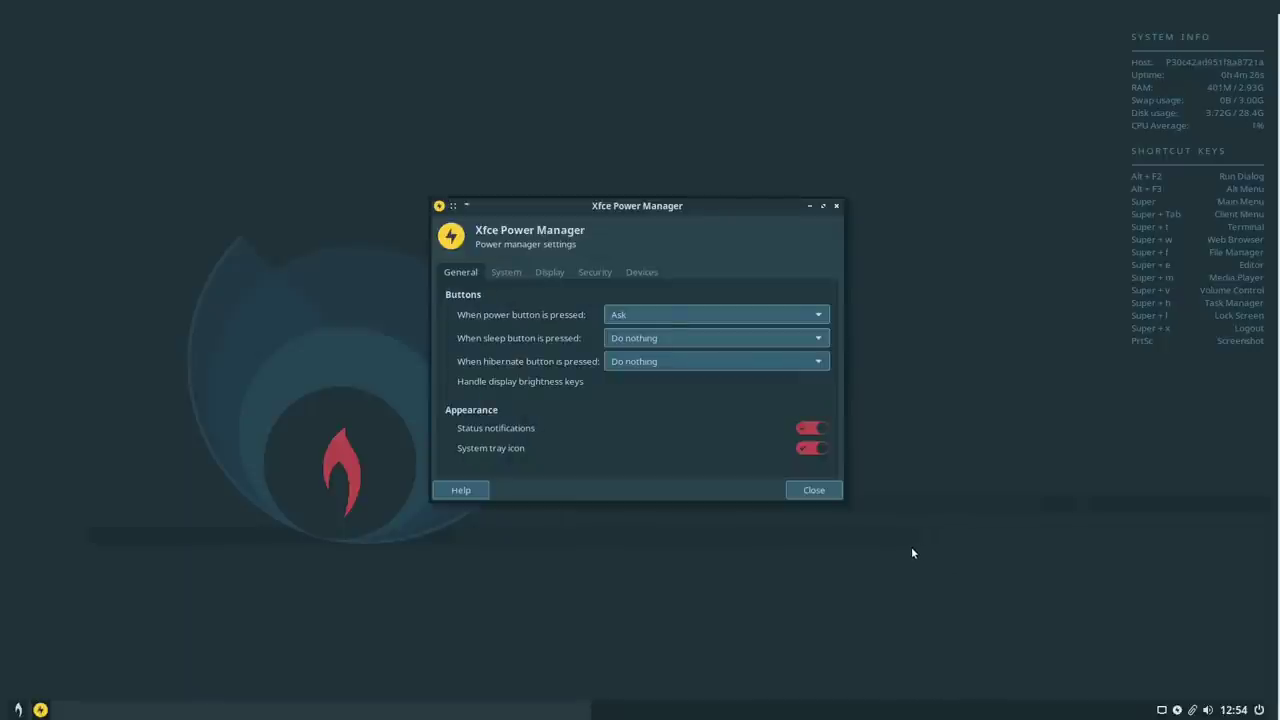
pyautogui.click(836, 206)
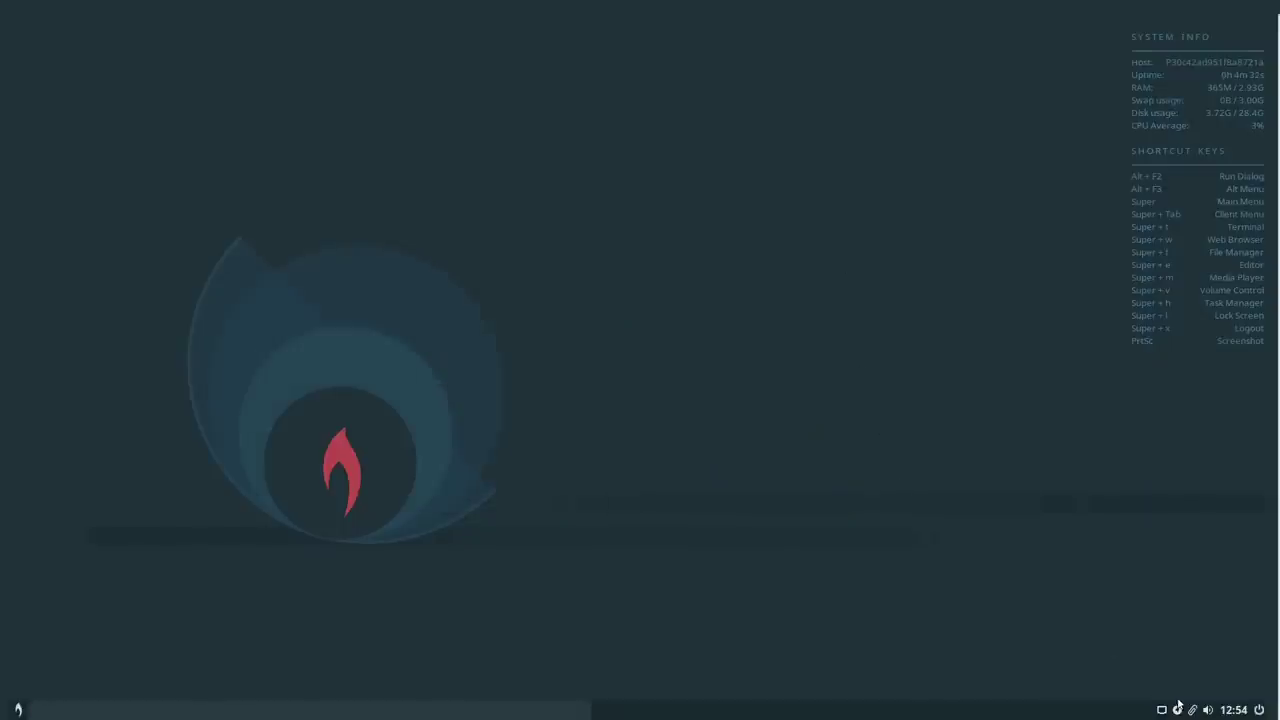
pyautogui.click(1192, 710)
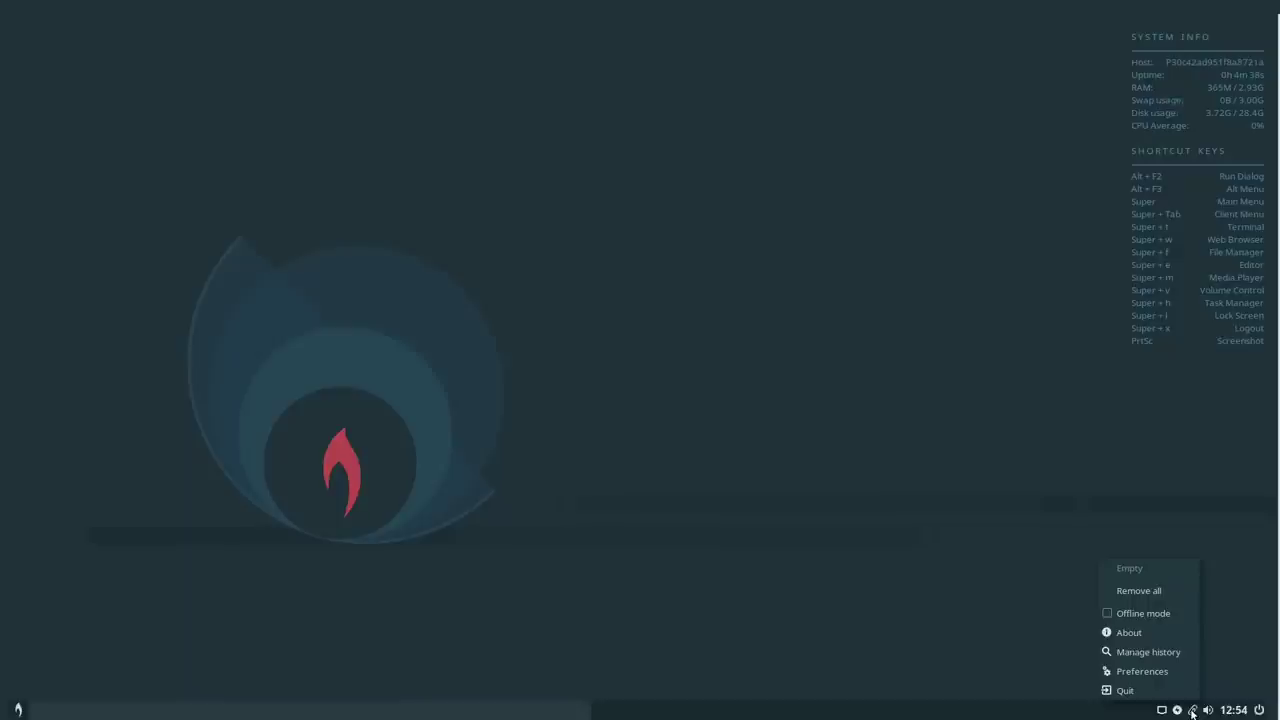
pyautogui.click(1146, 672)
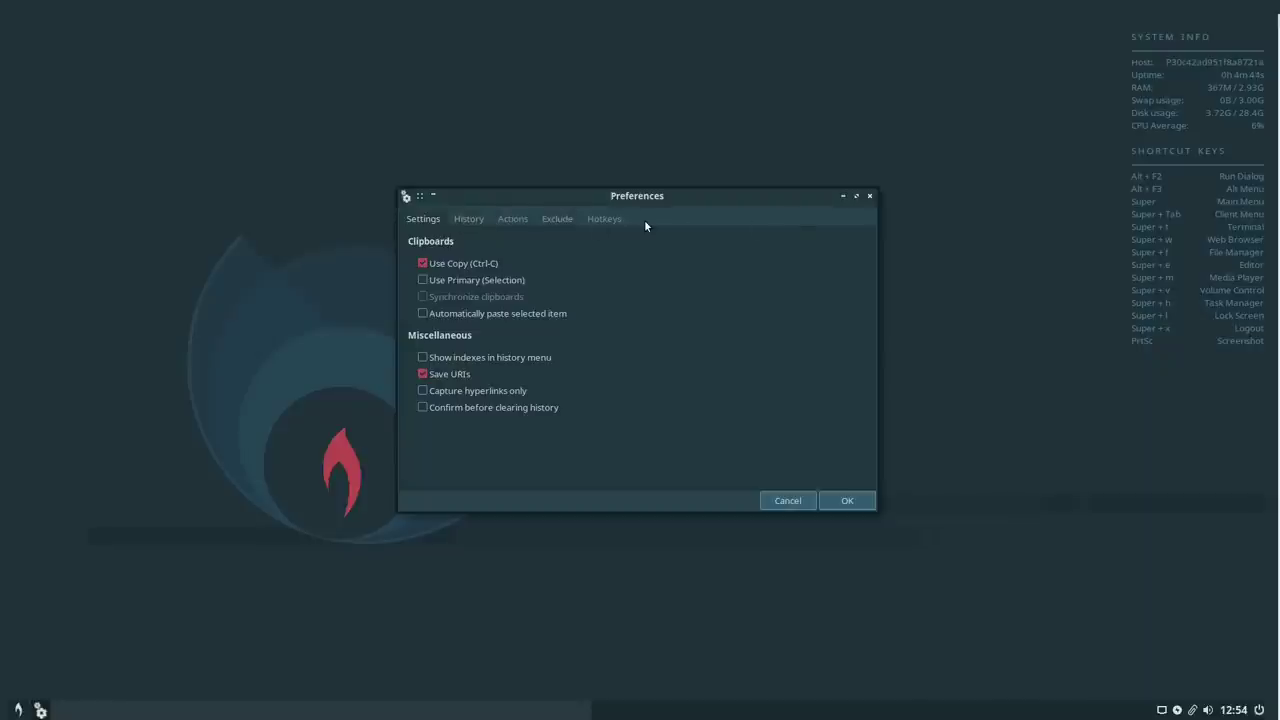
pyautogui.click(470, 219)
pyautogui.click(513, 219)
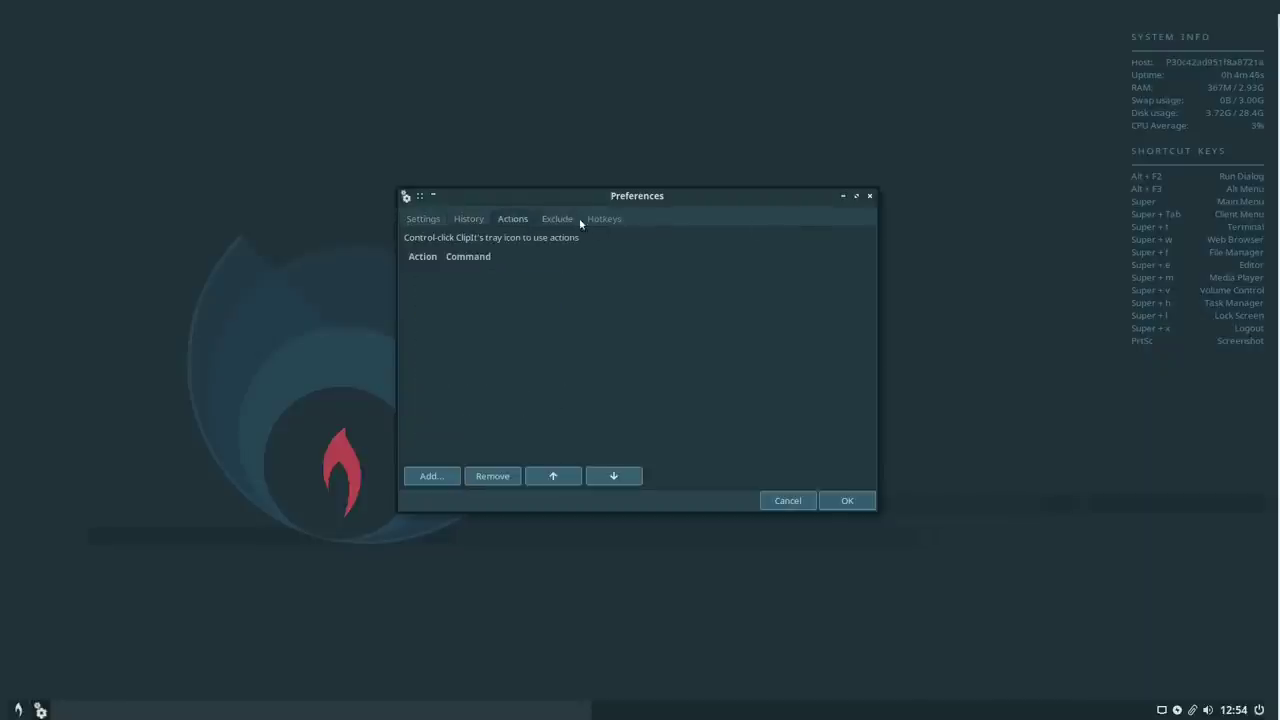
pyautogui.click(556, 219)
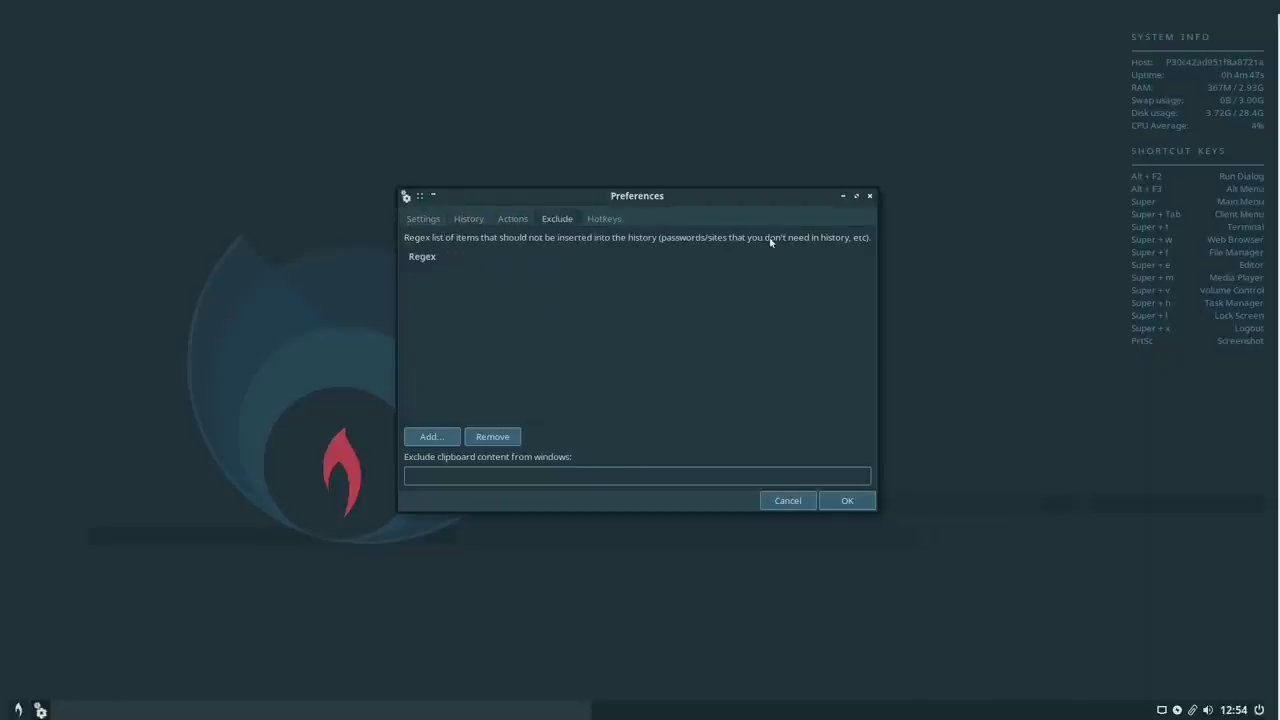
pyautogui.click(871, 197)
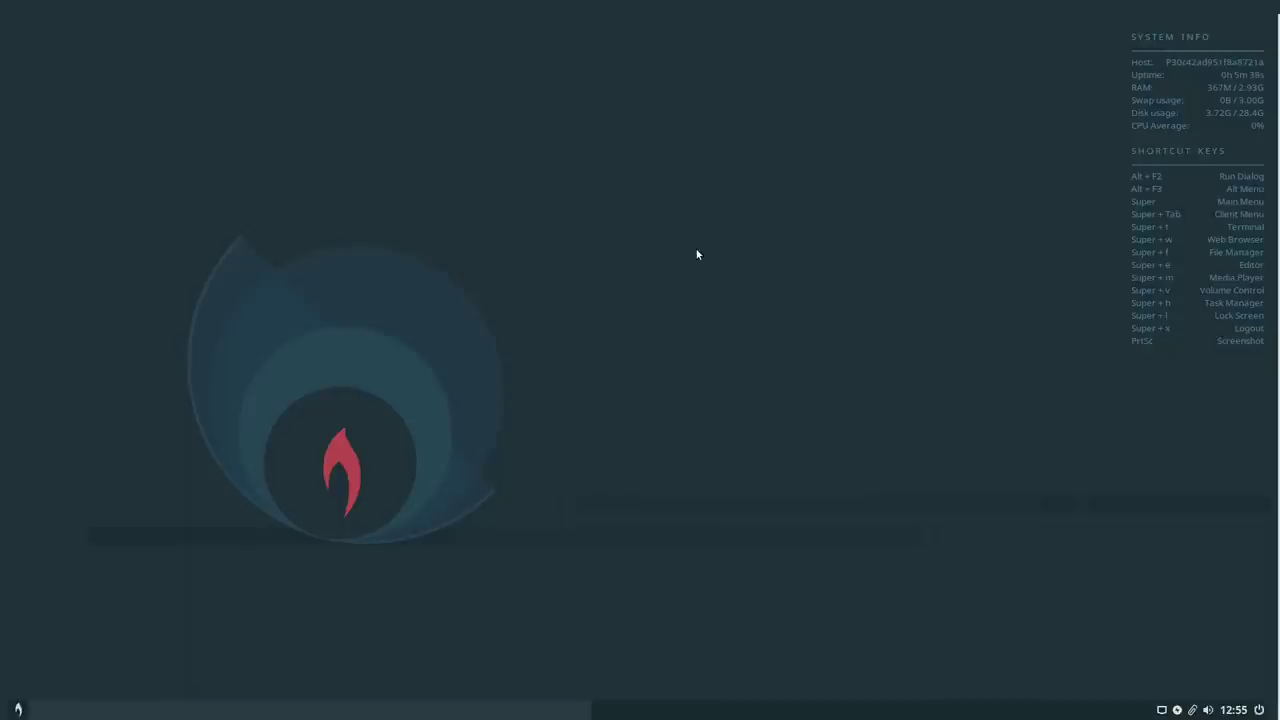
# Launch Thunar from the main menu, view its About information, then close it
pyautogui.click(18, 709)
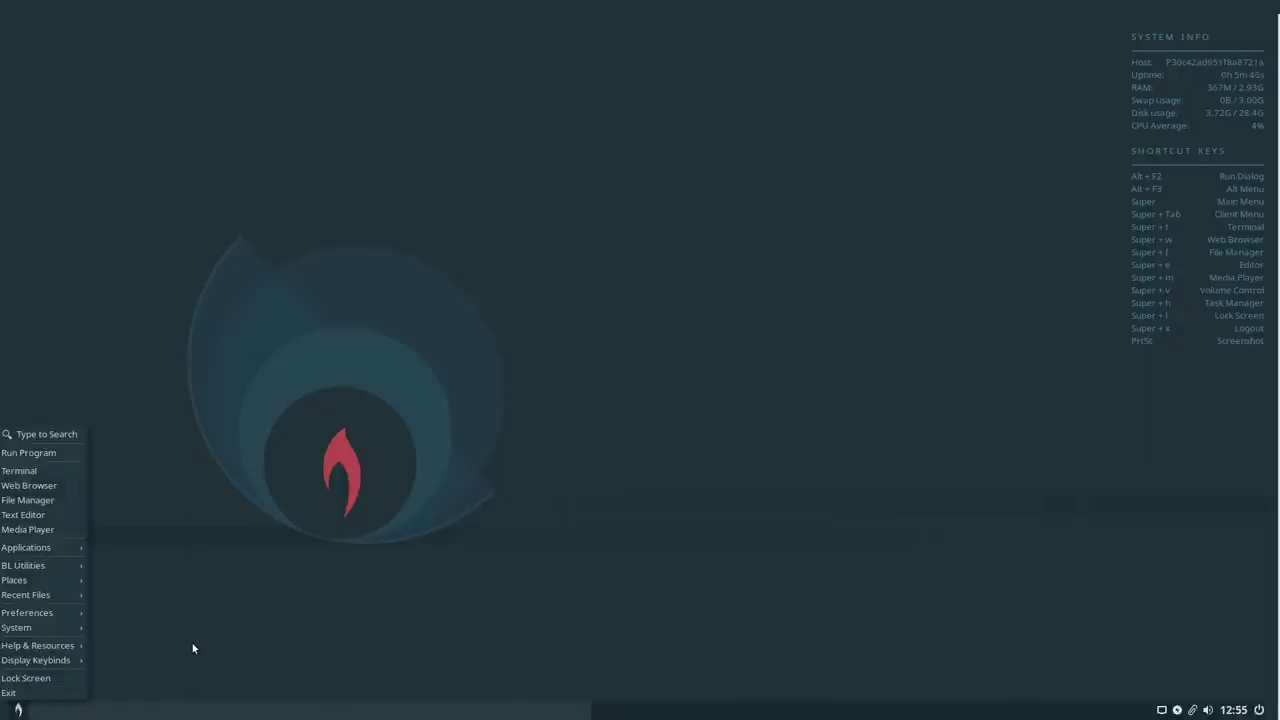
pyautogui.click(37, 502)
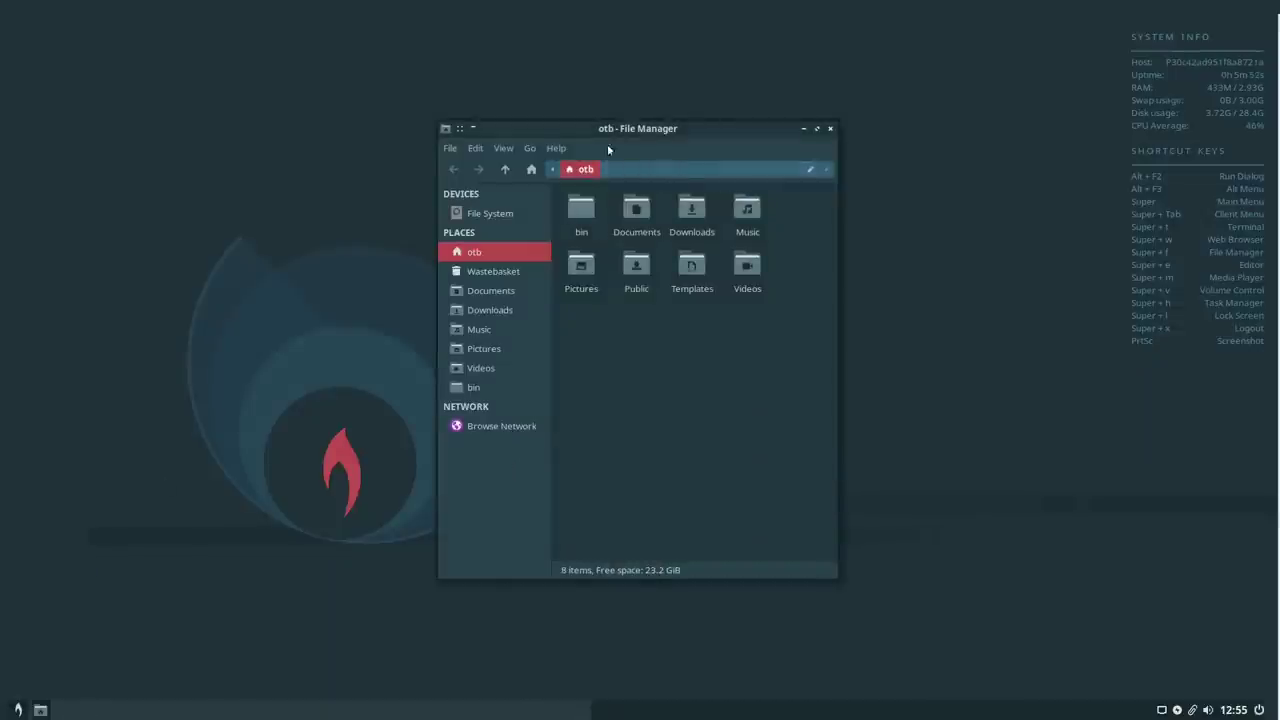
pyautogui.click(555, 148)
pyautogui.click(582, 188)
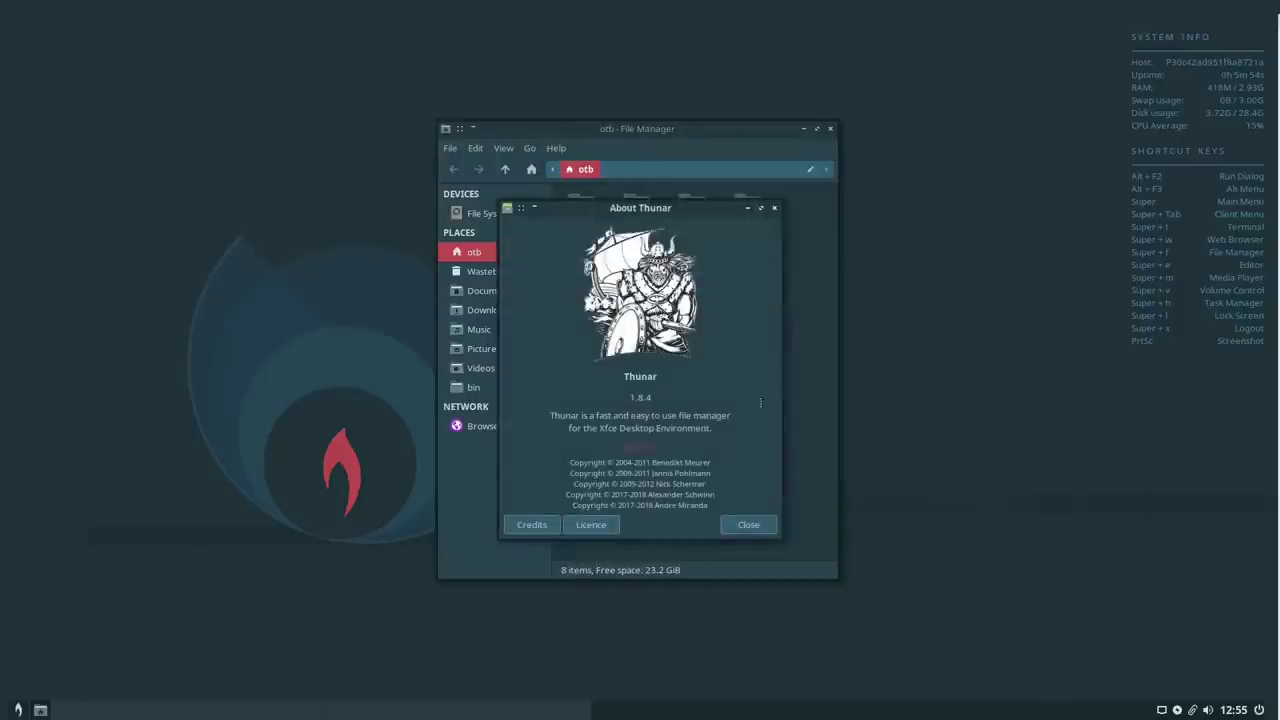
pyautogui.click(757, 526)
pyautogui.click(829, 130)
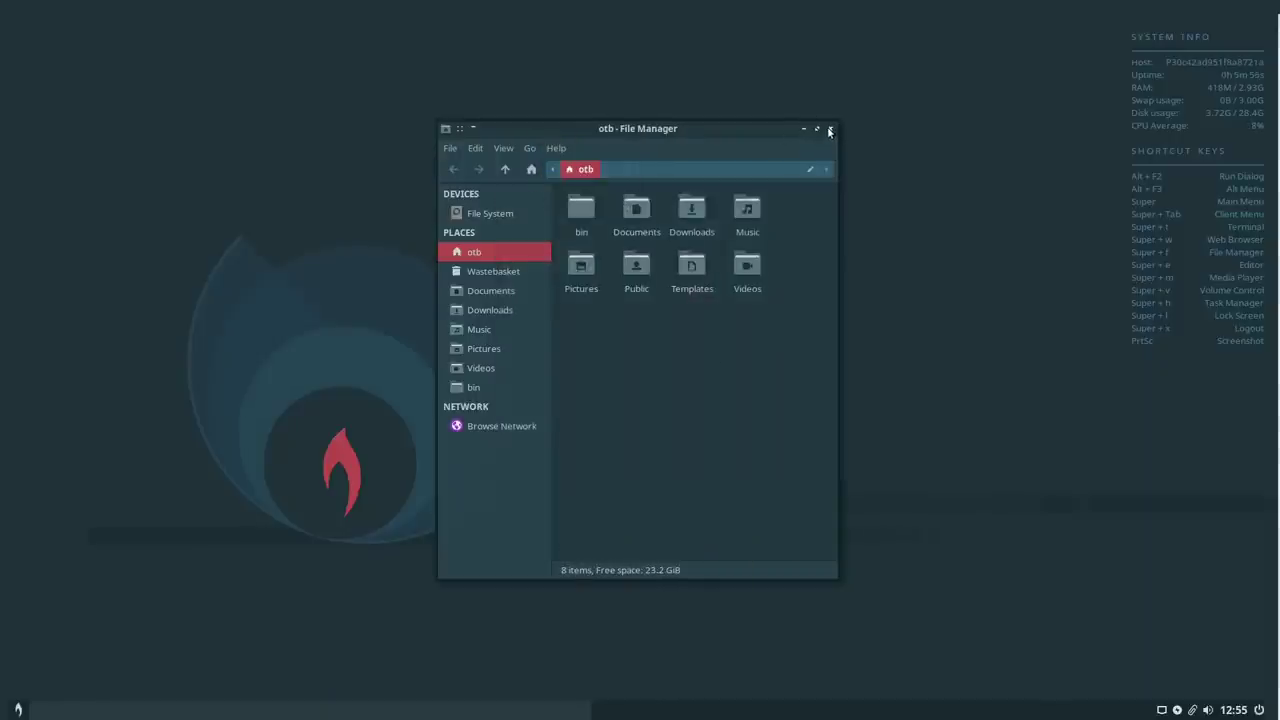
# Launch VLC media player from the main menu, close it, and reopen the main menu
pyautogui.click(16, 710)
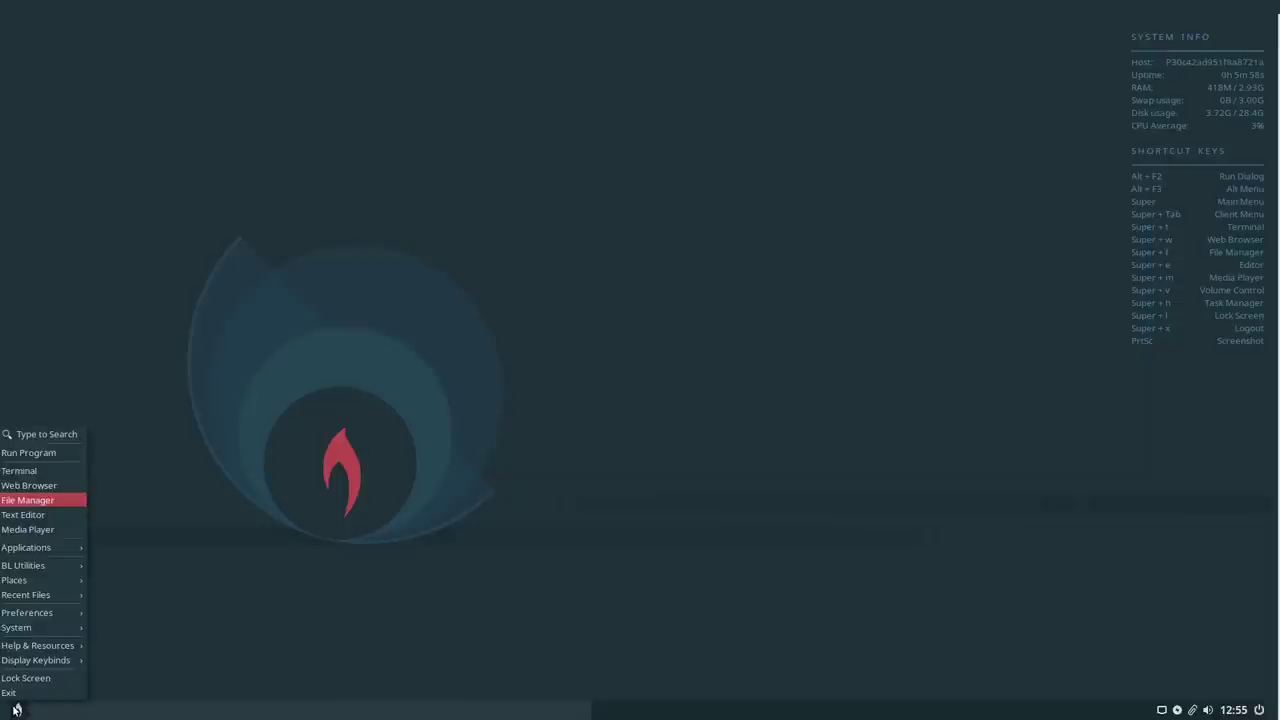
pyautogui.click(43, 530)
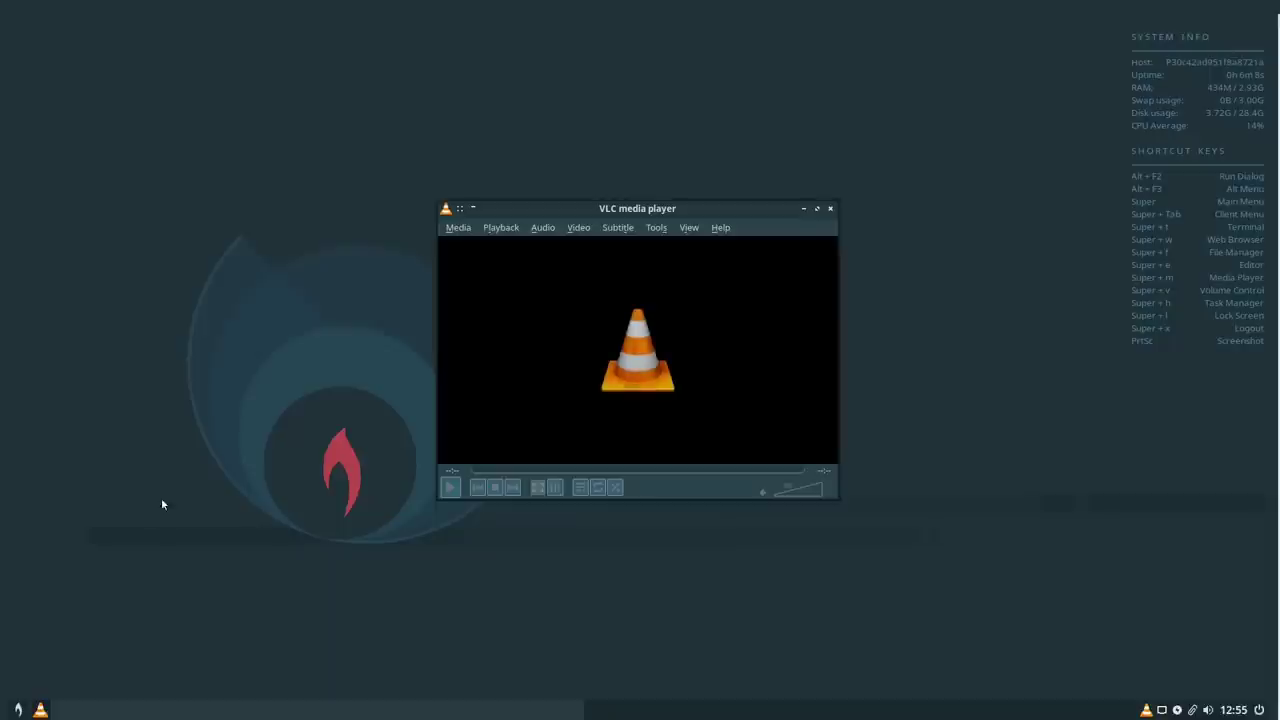
pyautogui.click(833, 209)
pyautogui.click(20, 709)
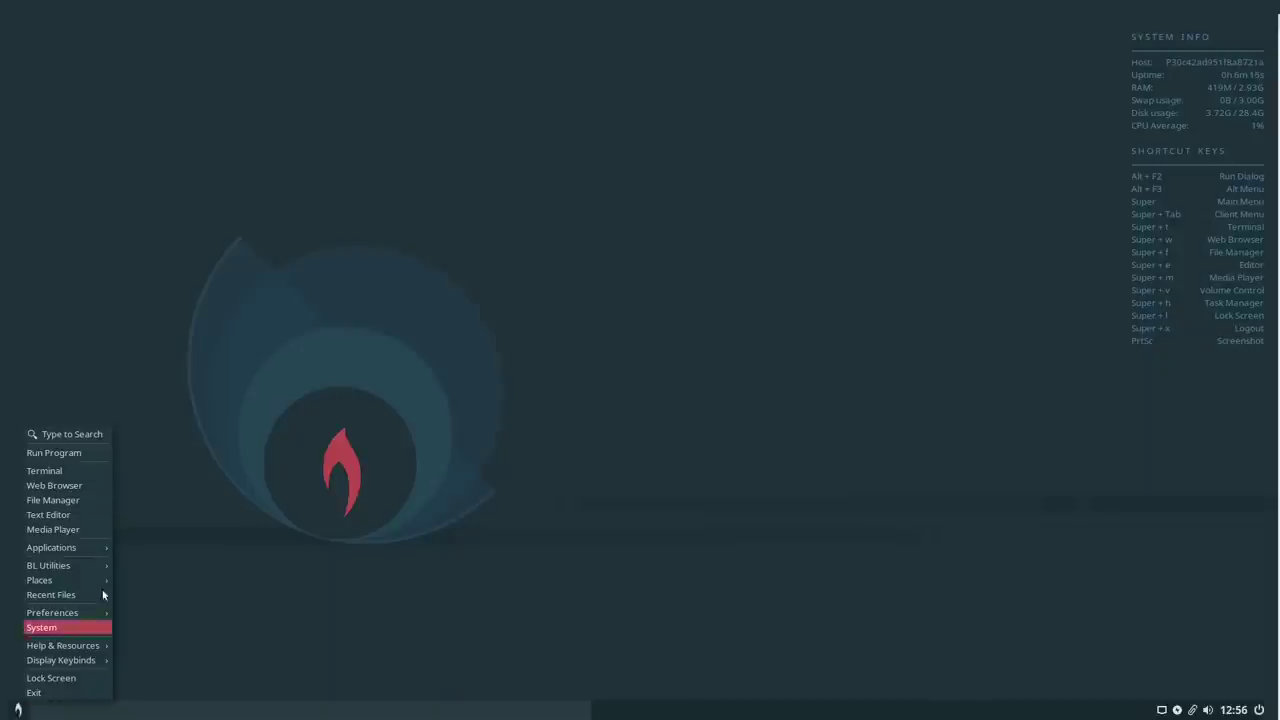
pyautogui.moveTo(88, 547)
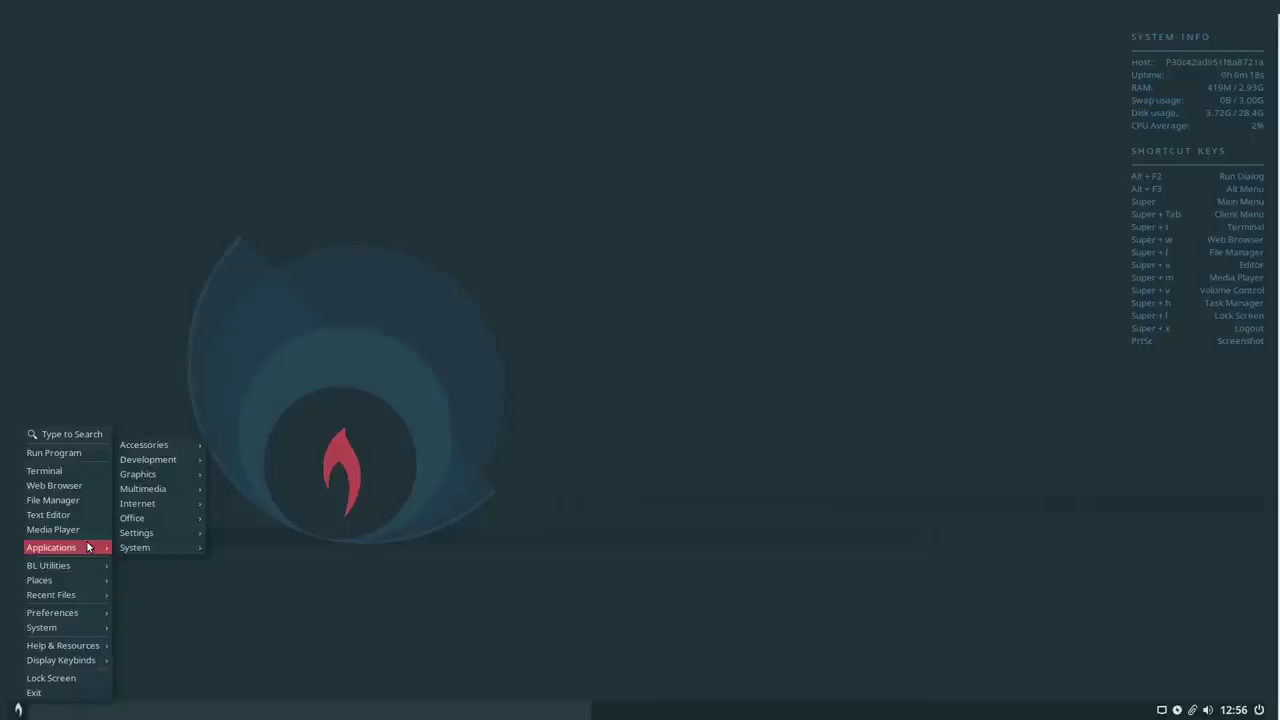
pyautogui.moveTo(165, 450)
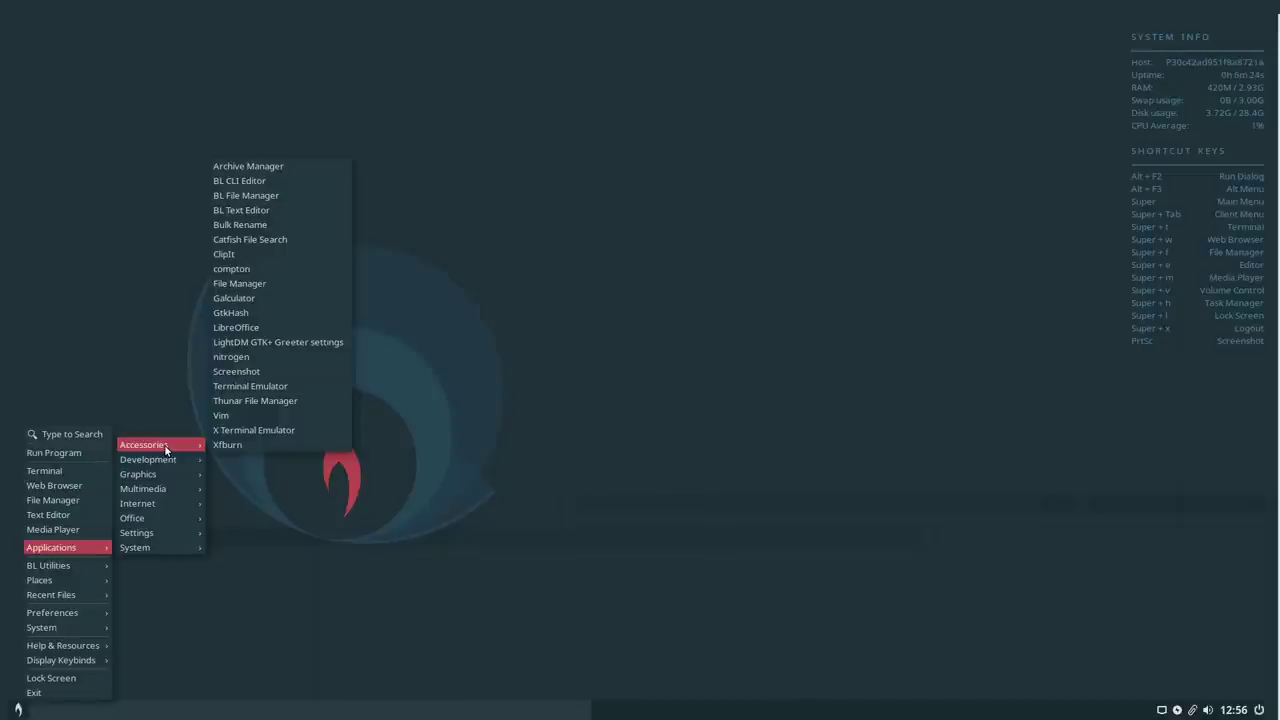
pyautogui.click(250, 183)
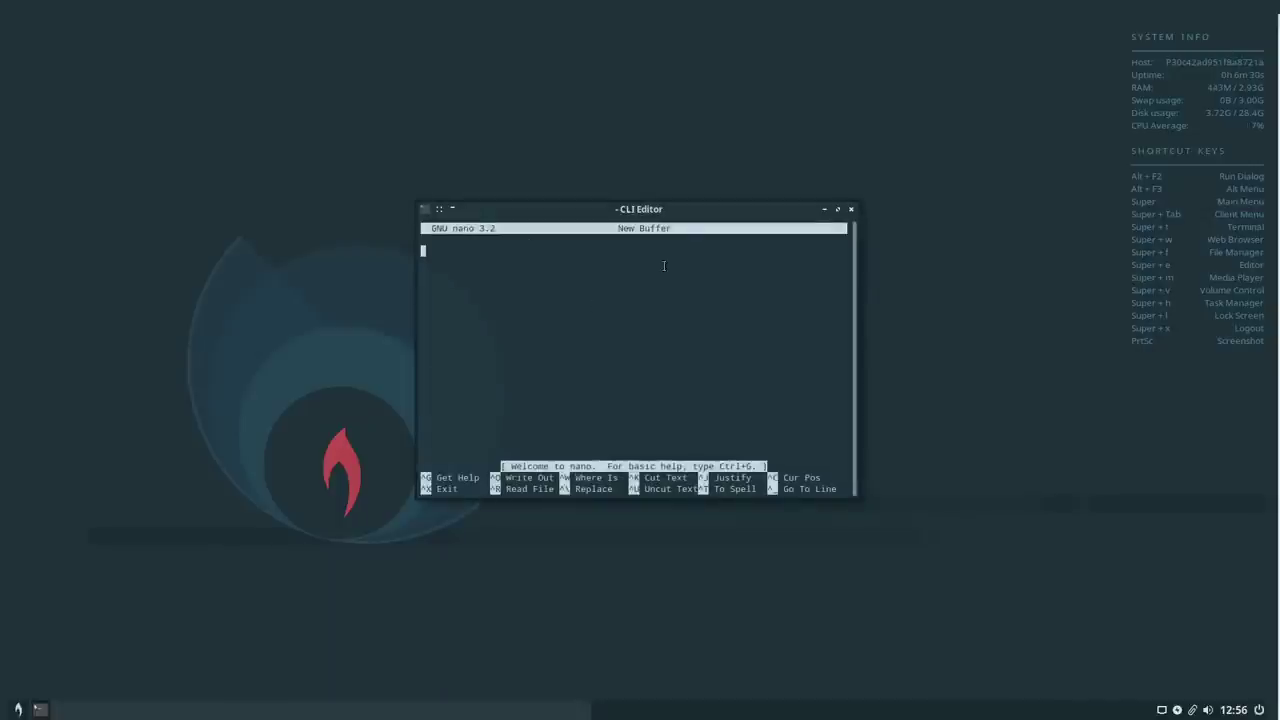
pyautogui.click(851, 209)
pyautogui.click(18, 709)
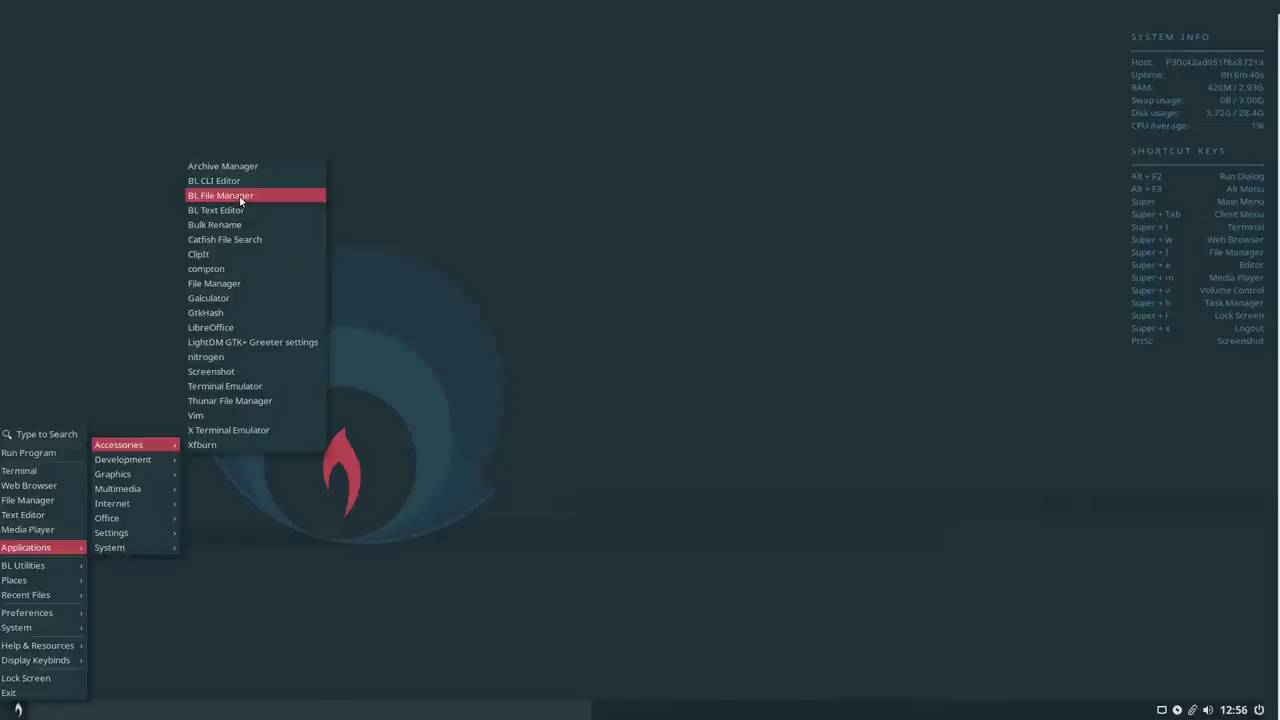
pyautogui.click(240, 198)
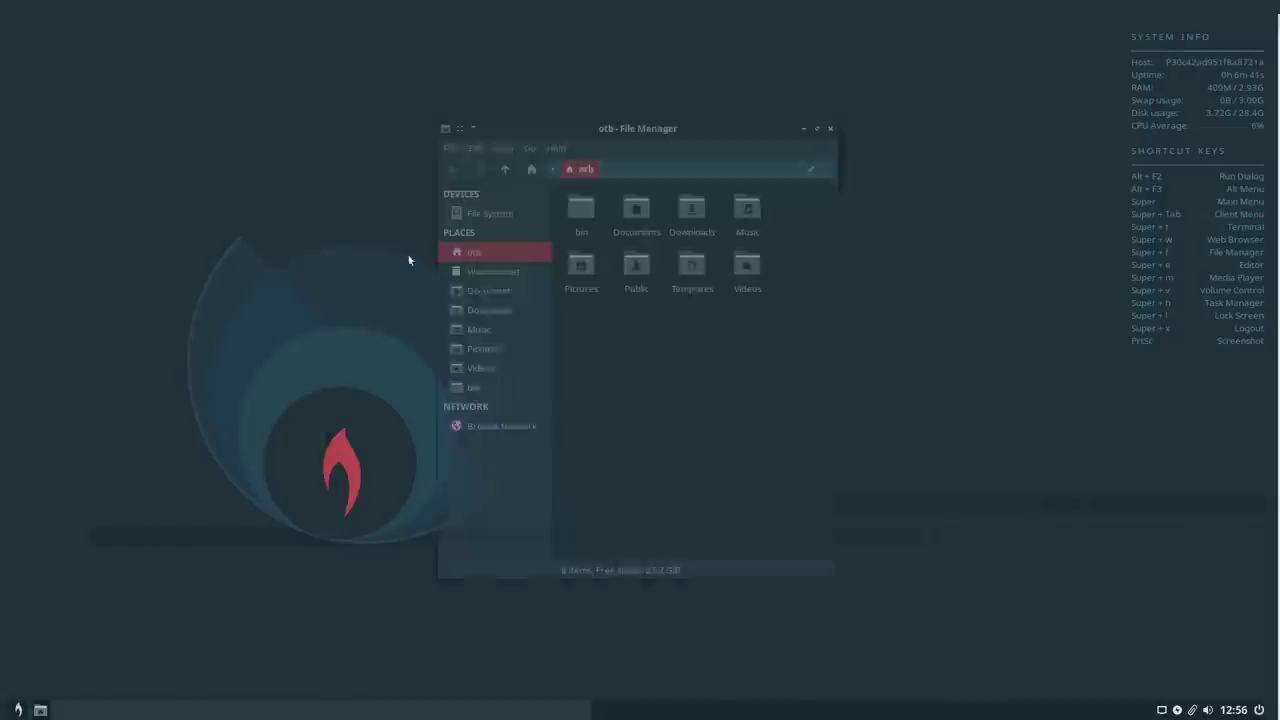
pyautogui.click(830, 131)
pyautogui.click(18, 709)
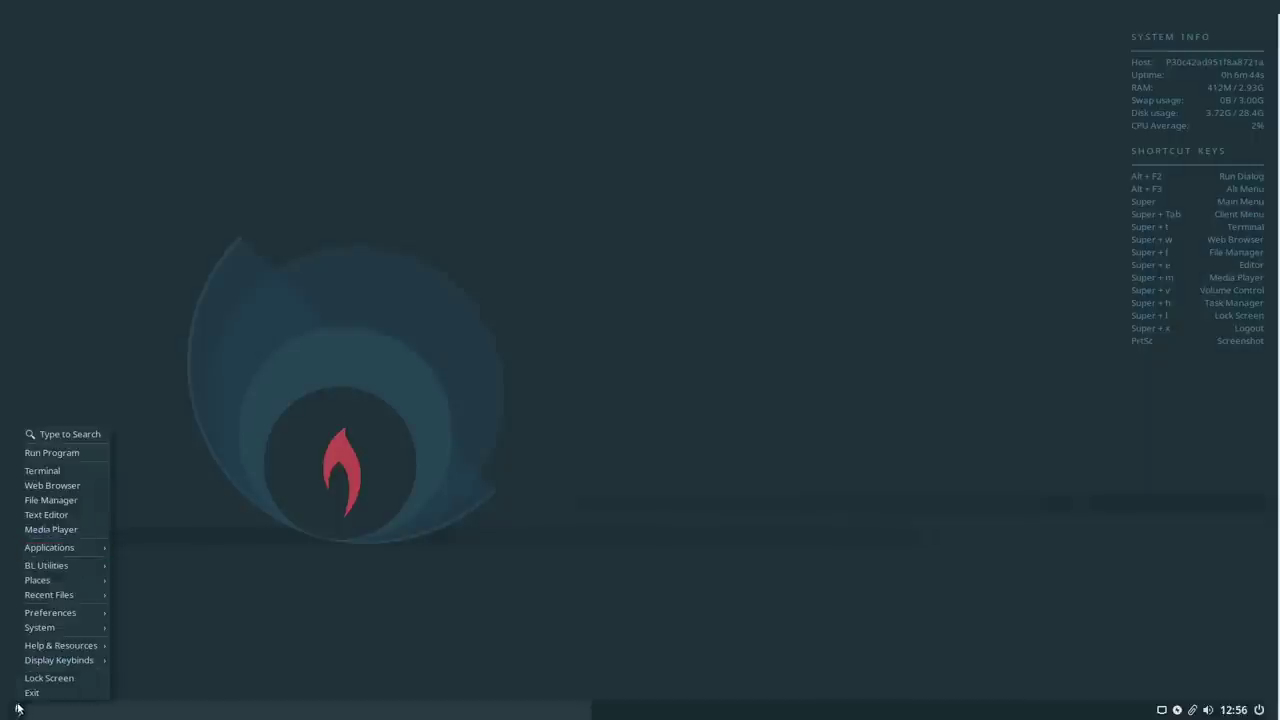
pyautogui.moveTo(86, 547)
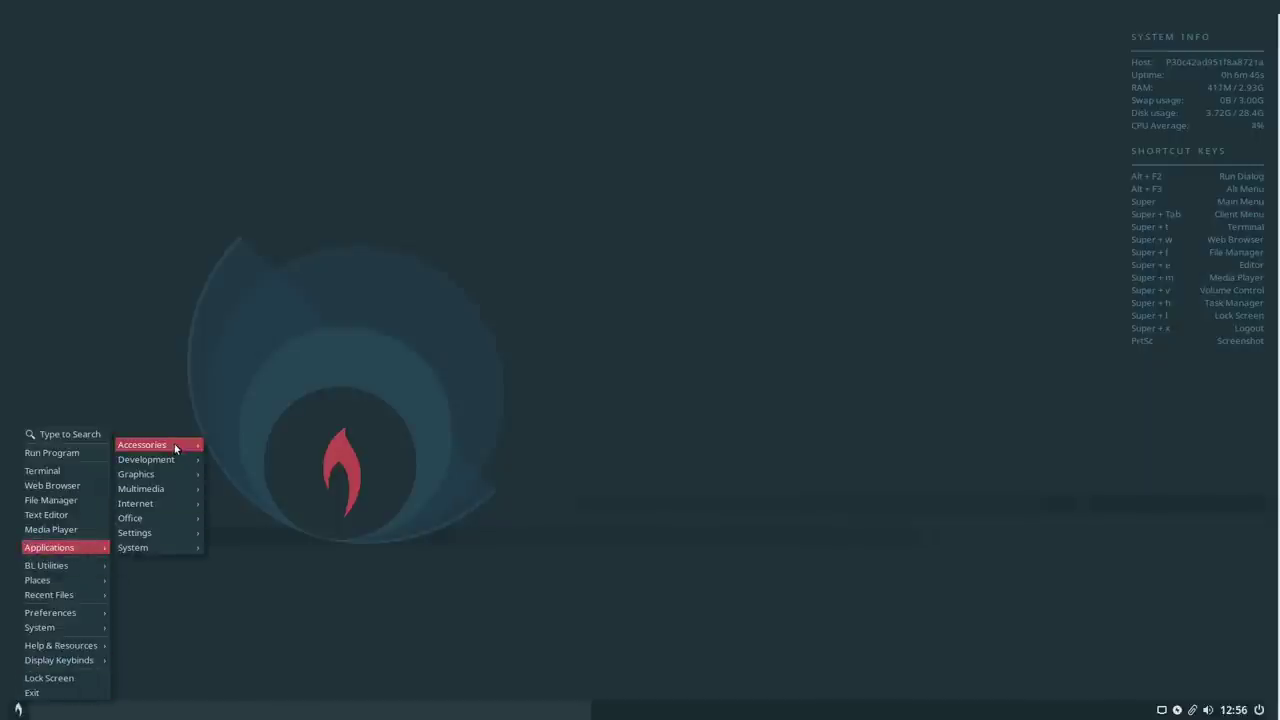
pyautogui.moveTo(176, 446)
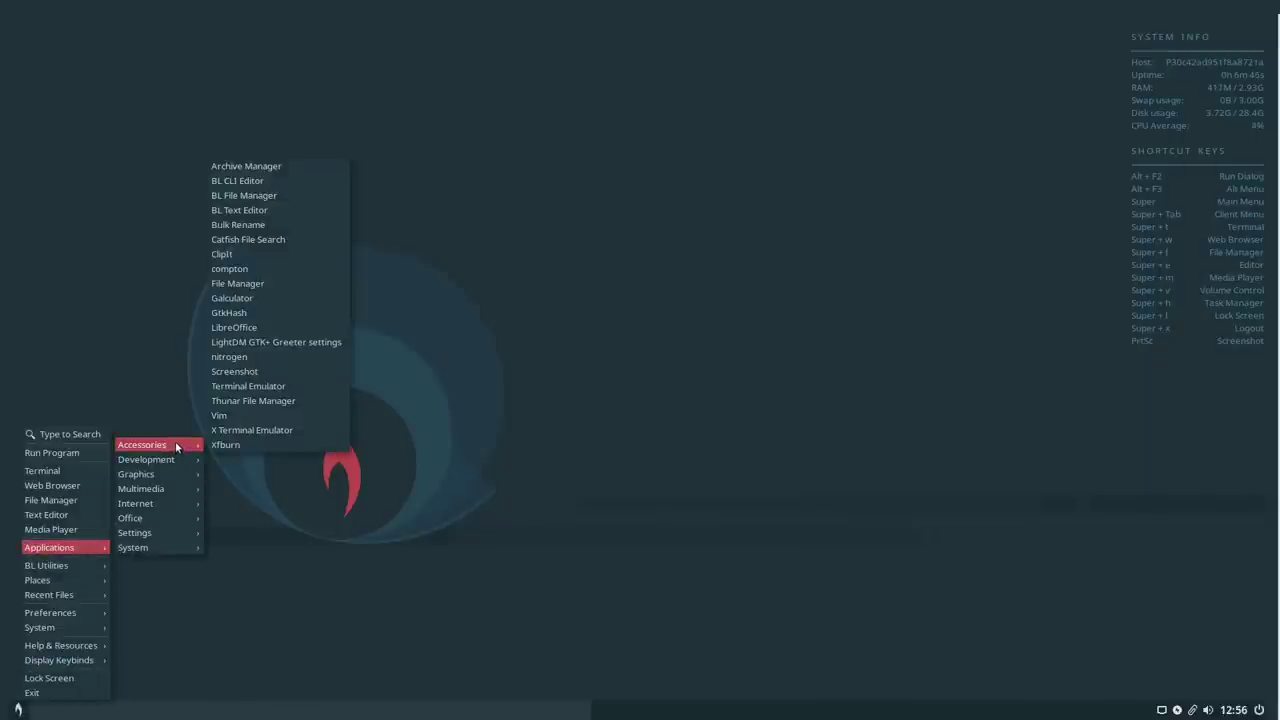
pyautogui.click(262, 332)
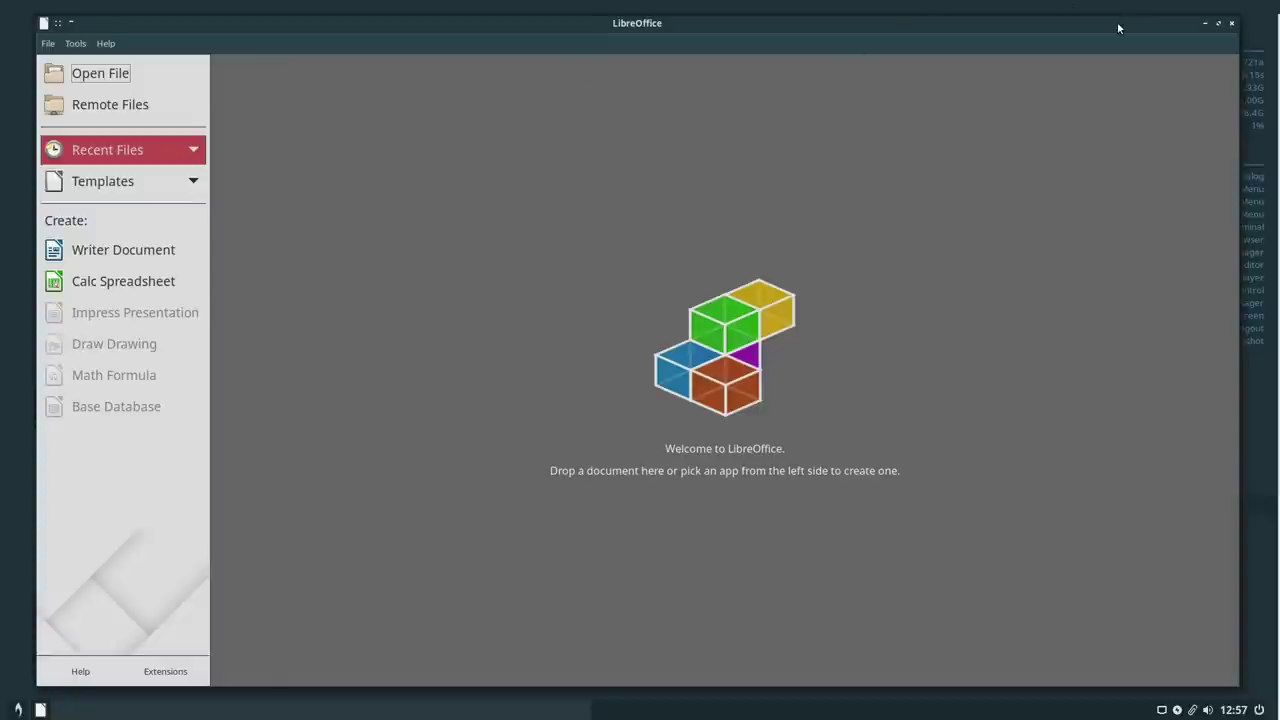
pyautogui.click(1233, 23)
pyautogui.click(15, 710)
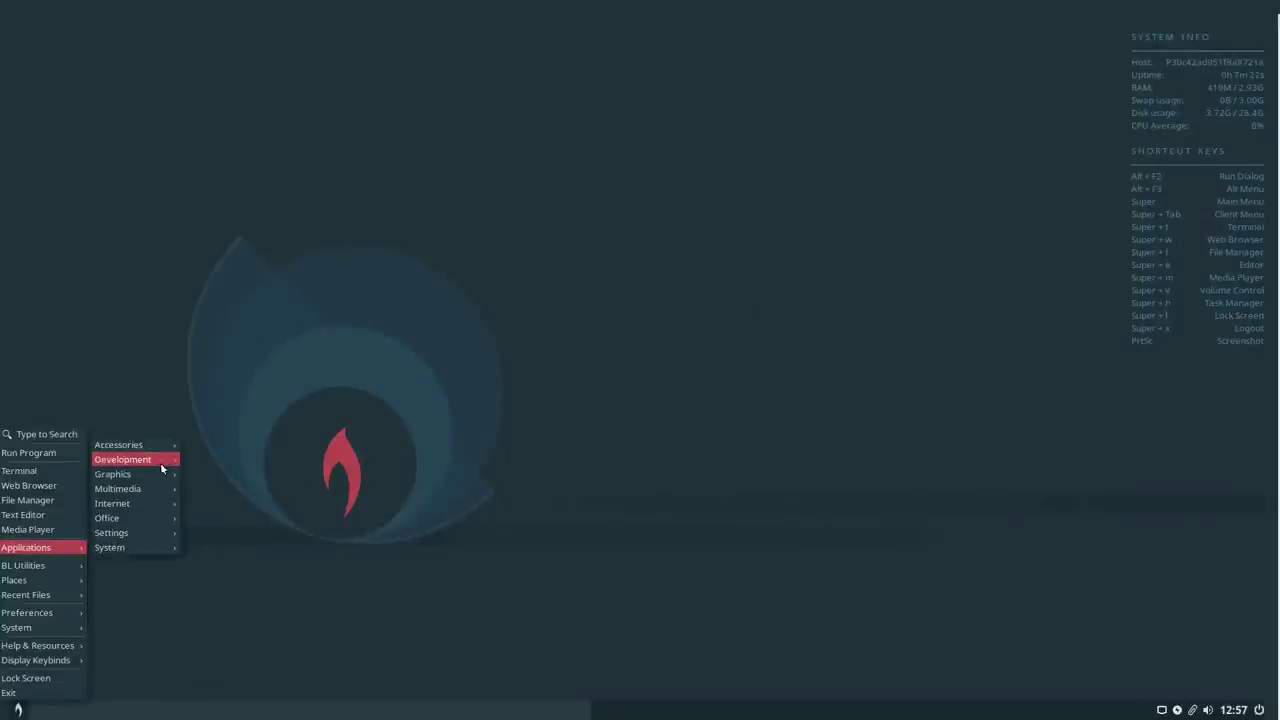
# Launch Nitrogen and apply BL-Fever_Room.jpg, then BL-beam-plain.png as the wallpaper
pyautogui.moveTo(128, 446)
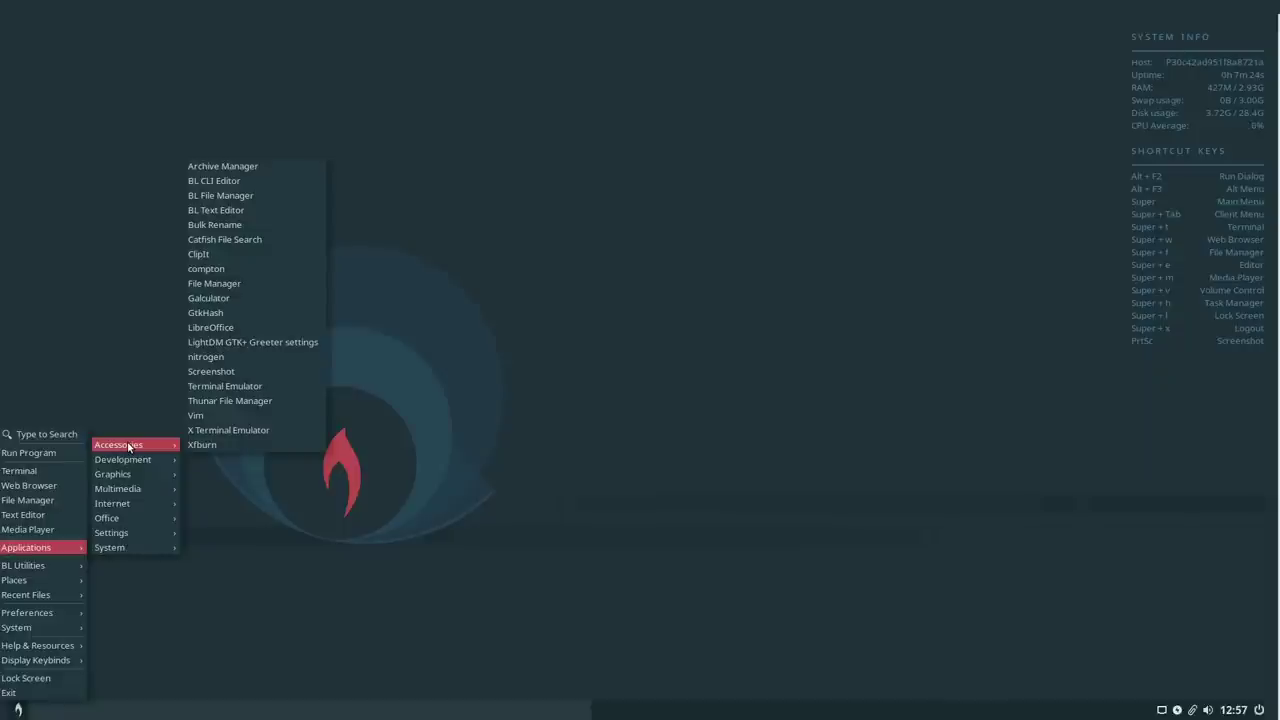
pyautogui.click(232, 355)
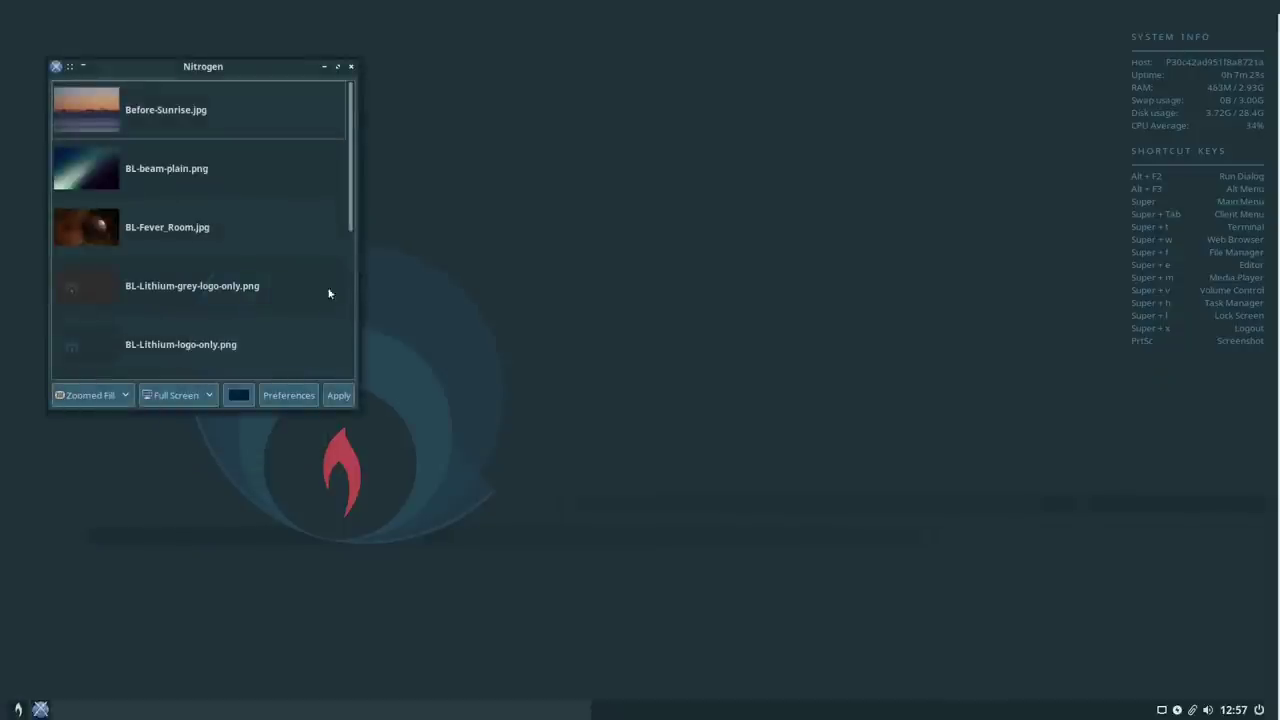
pyautogui.scroll(-2, 255, 192)
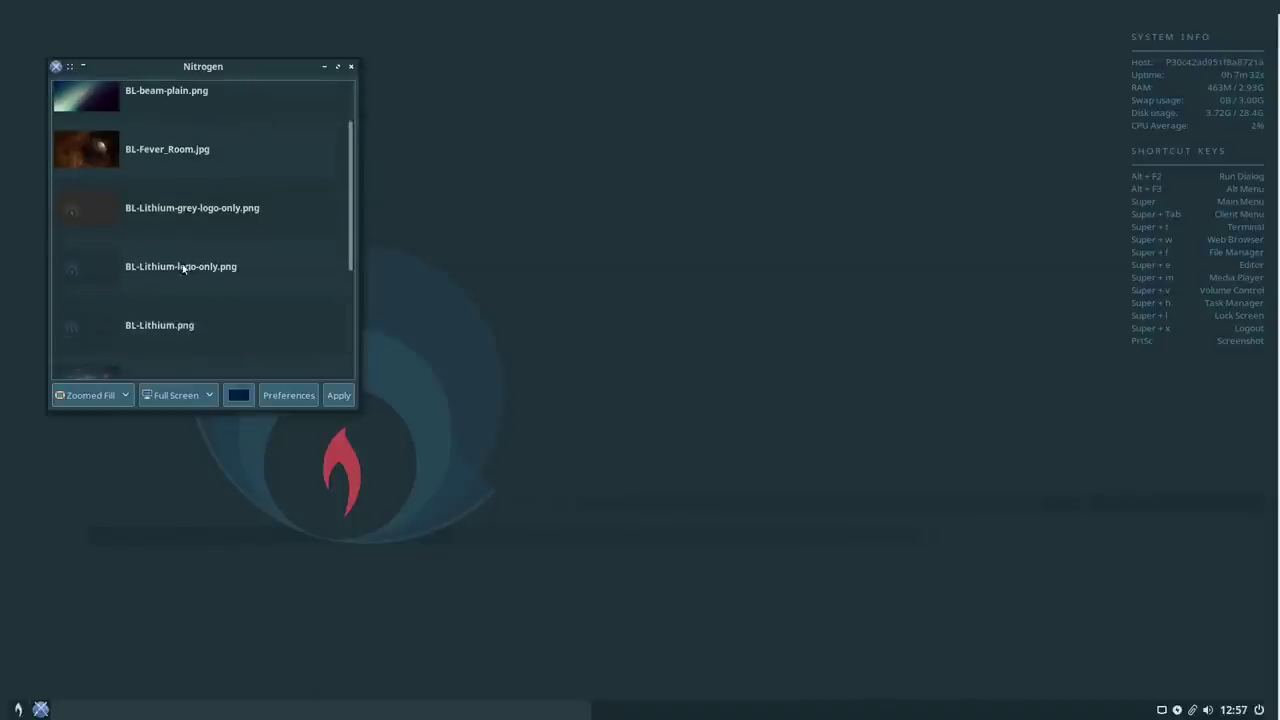
pyautogui.scroll(-2, 153, 259)
pyautogui.scroll(-2, 159, 257)
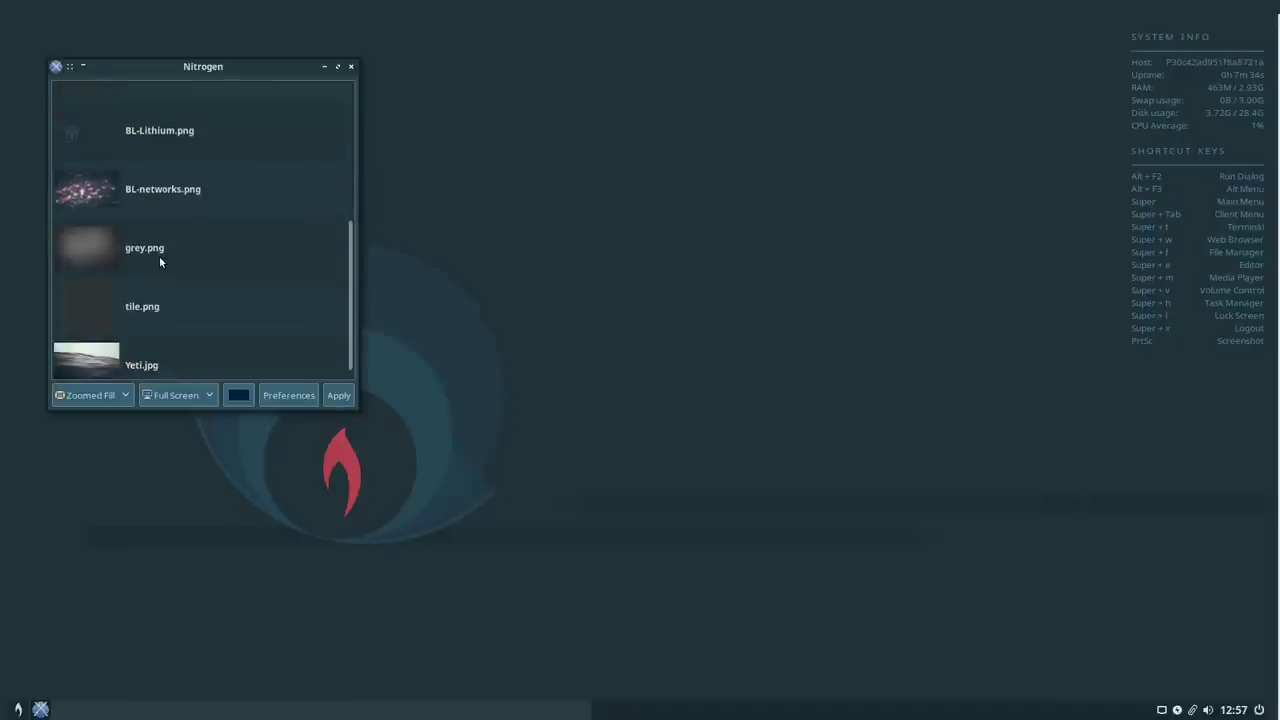
pyautogui.scroll(5, 213, 248)
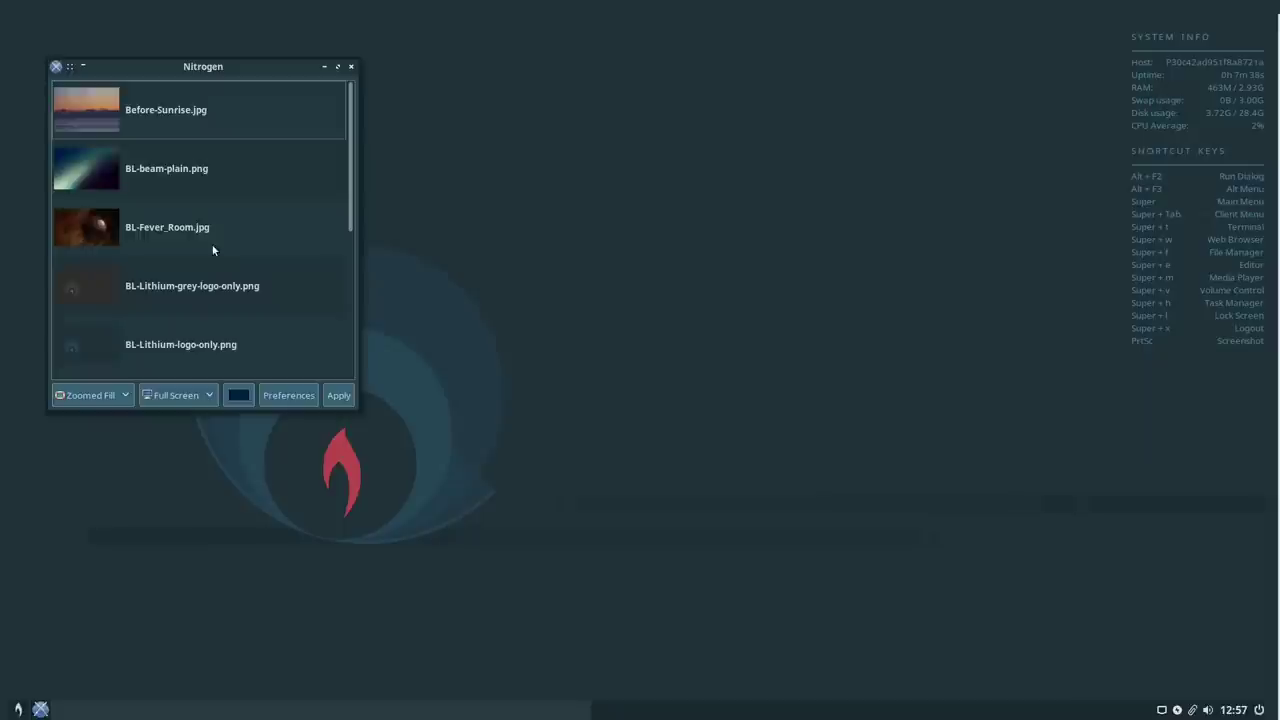
pyautogui.click(100, 222)
pyautogui.click(338, 398)
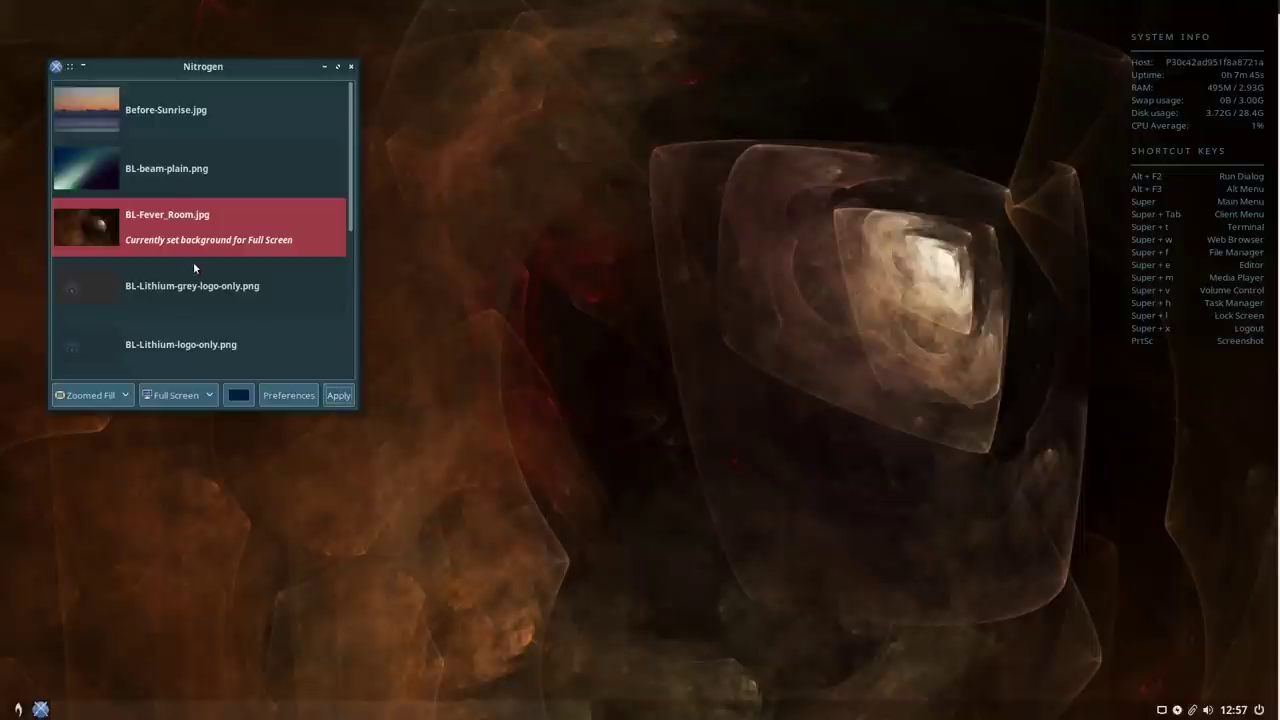
pyautogui.click(86, 175)
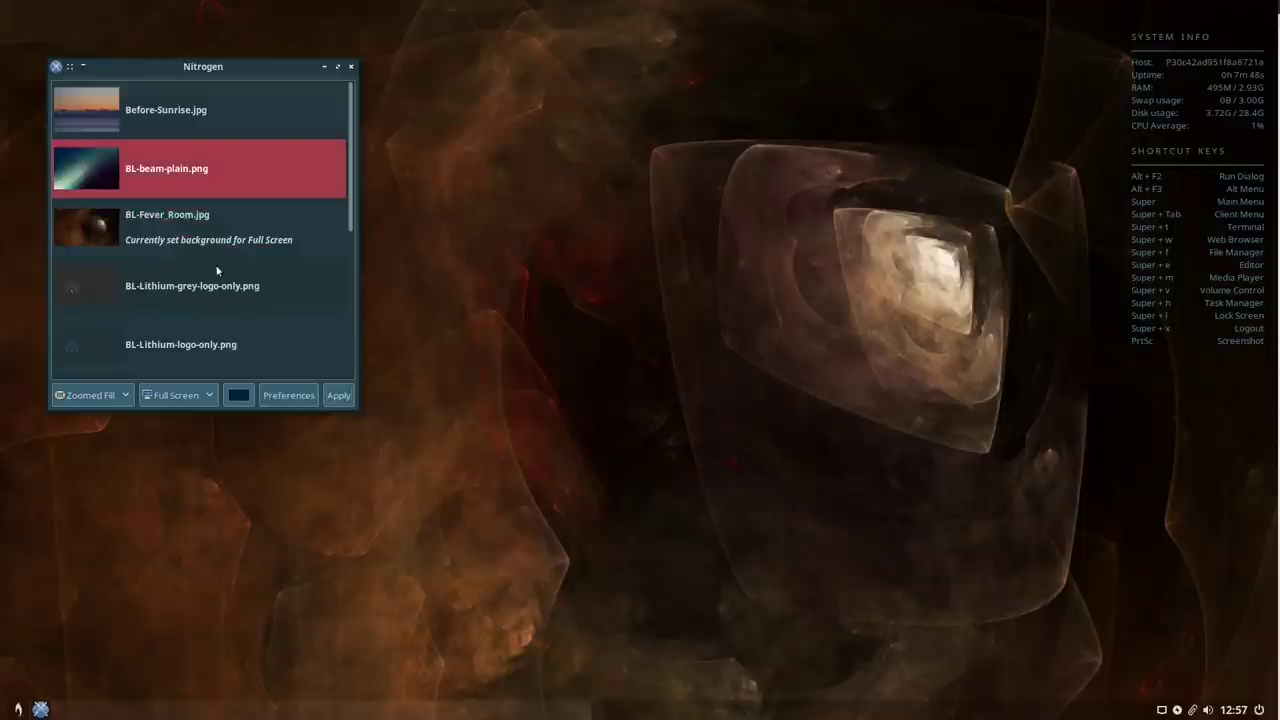
pyautogui.click(342, 398)
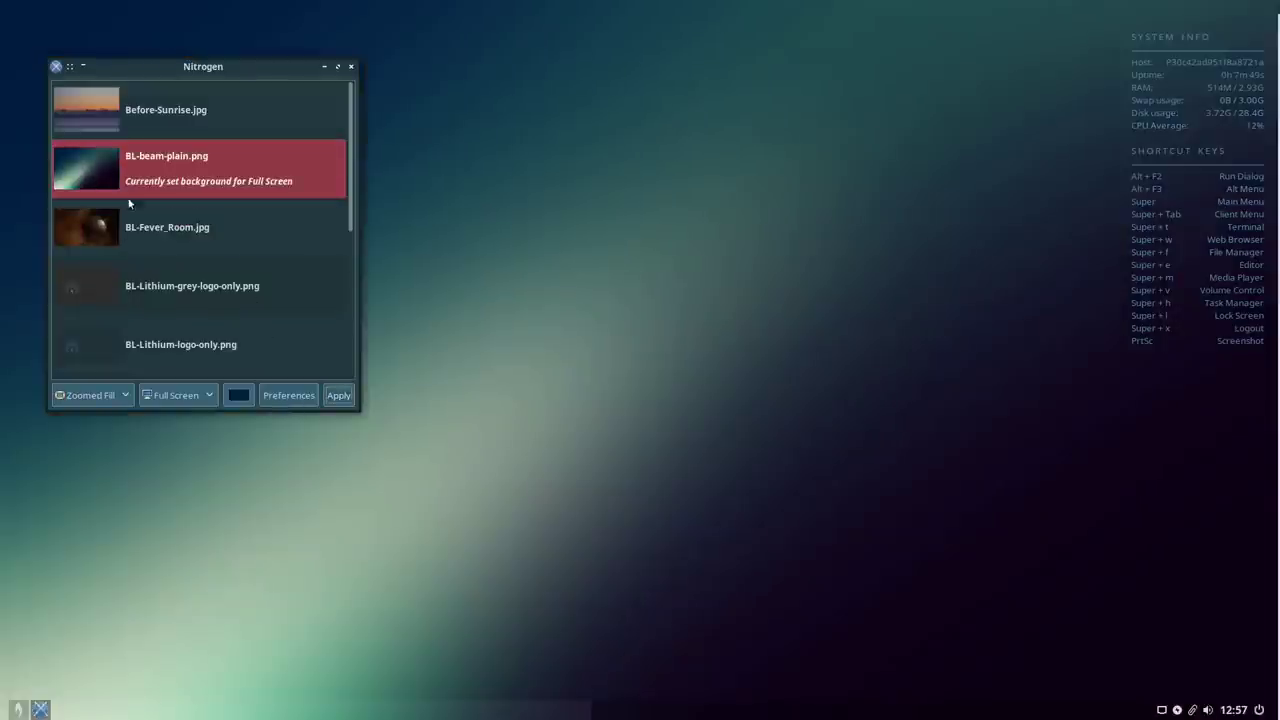
# Apply BL-Lithium-grey-logo-only.png, then BL-Lithium-logo-only.png as the wallpaper
pyautogui.scroll(-2, 138, 221)
pyautogui.click(100, 173)
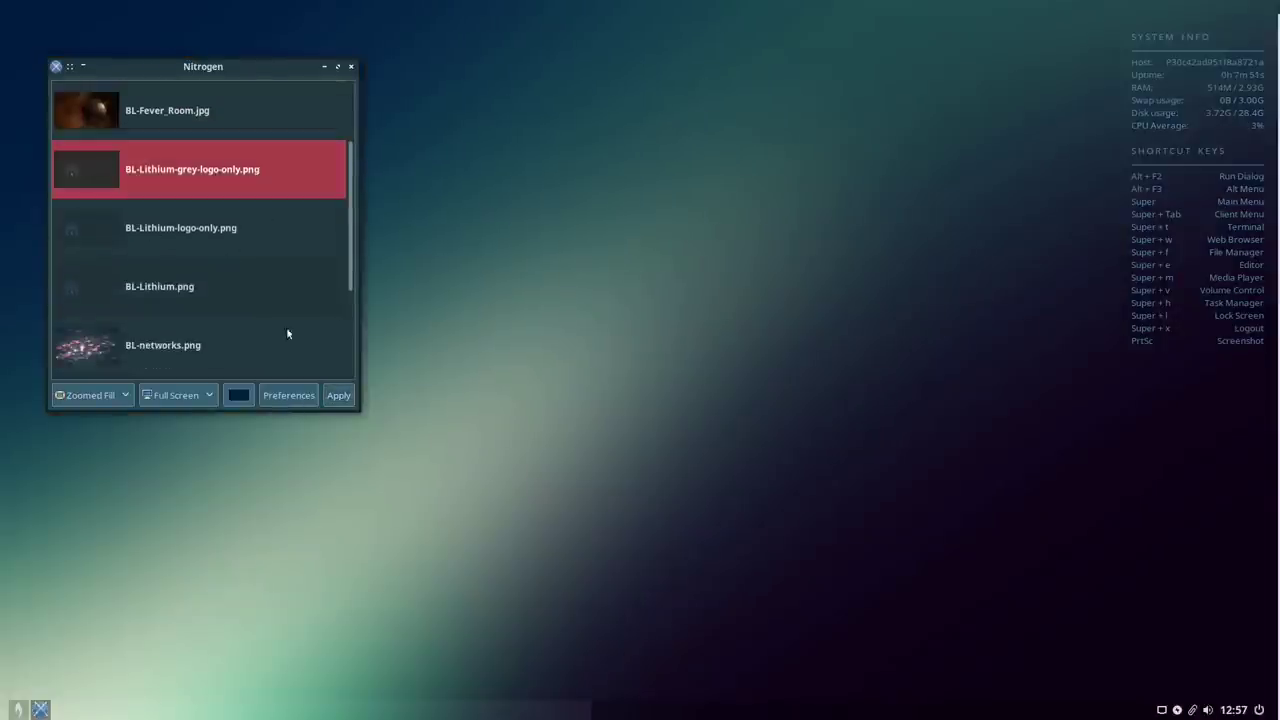
pyautogui.click(339, 398)
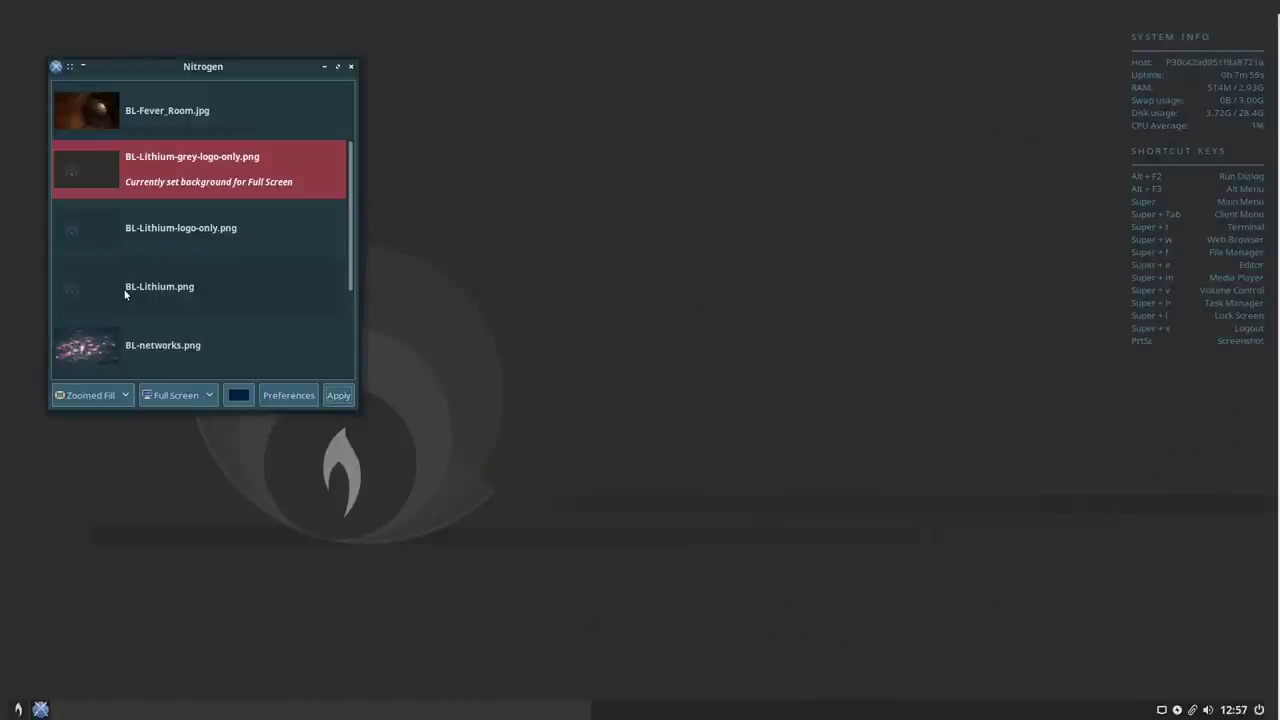
pyautogui.click(102, 231)
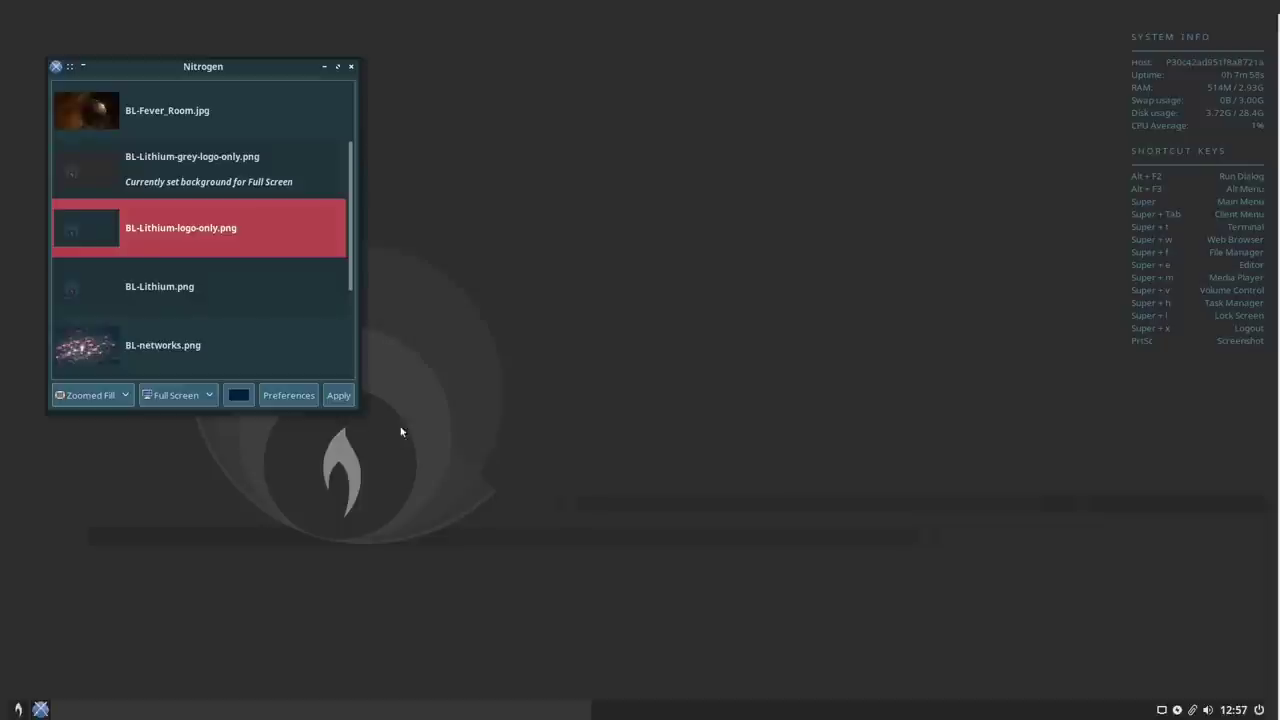
pyautogui.click(338, 397)
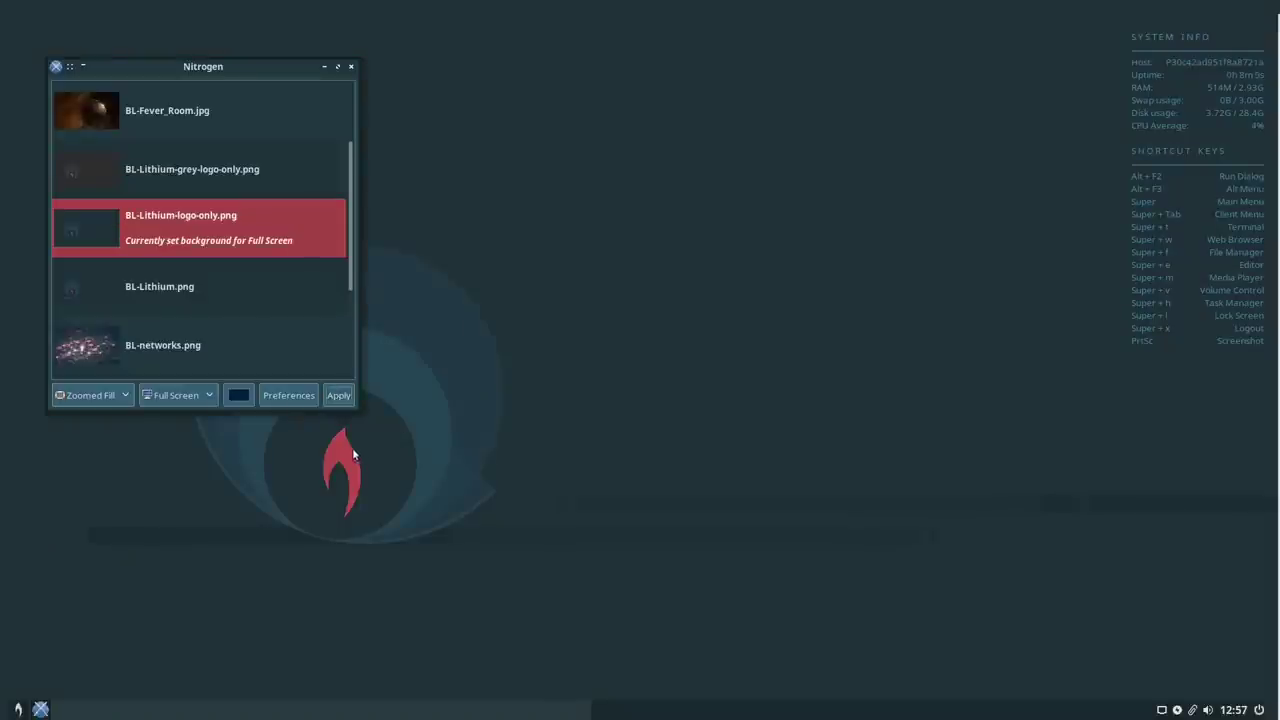
# Try BL-networks.png, restore BL-Lithium-logo-only.png as the wallpaper, and close Nitrogen
pyautogui.click(87, 358)
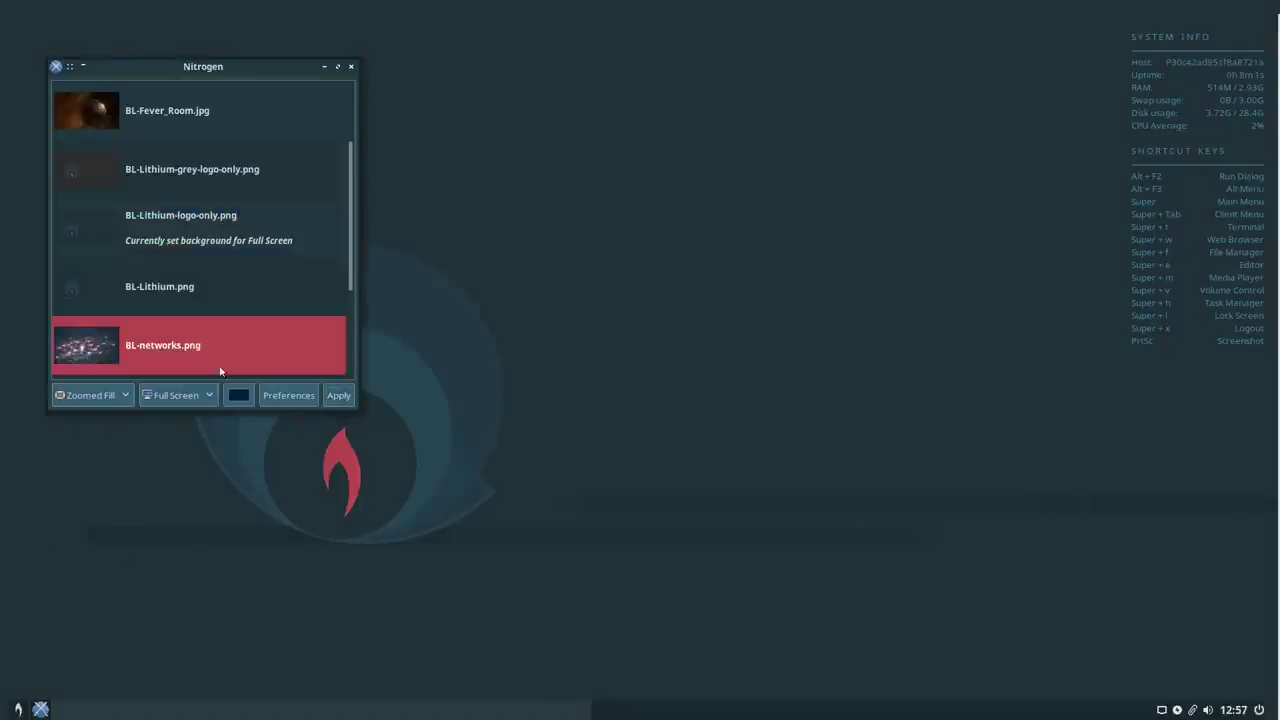
pyautogui.click(338, 396)
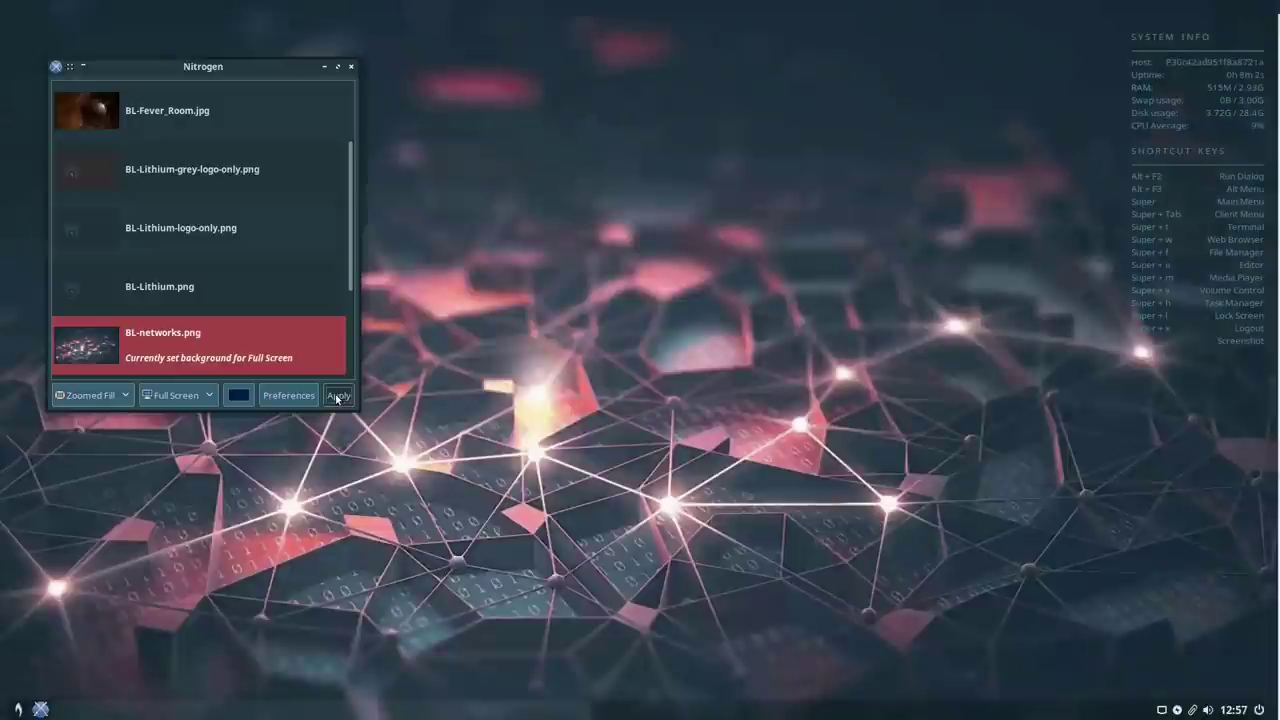
pyautogui.click(160, 236)
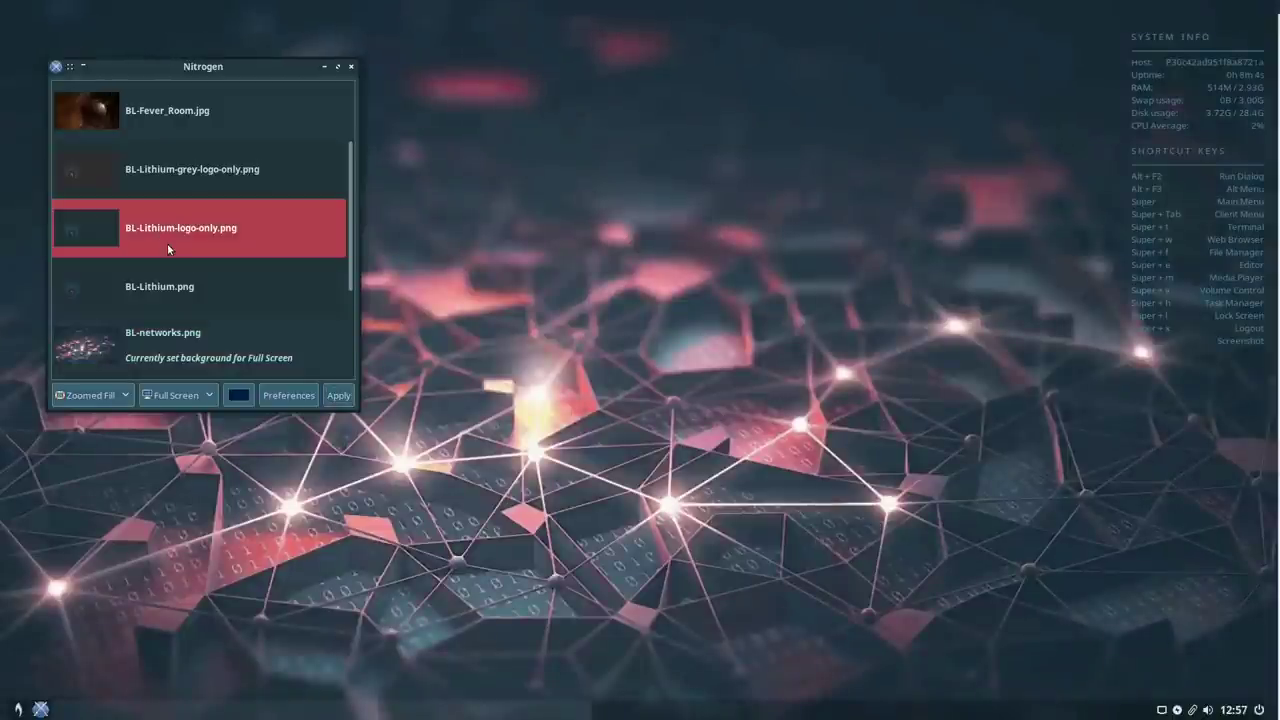
pyautogui.click(336, 396)
pyautogui.click(352, 67)
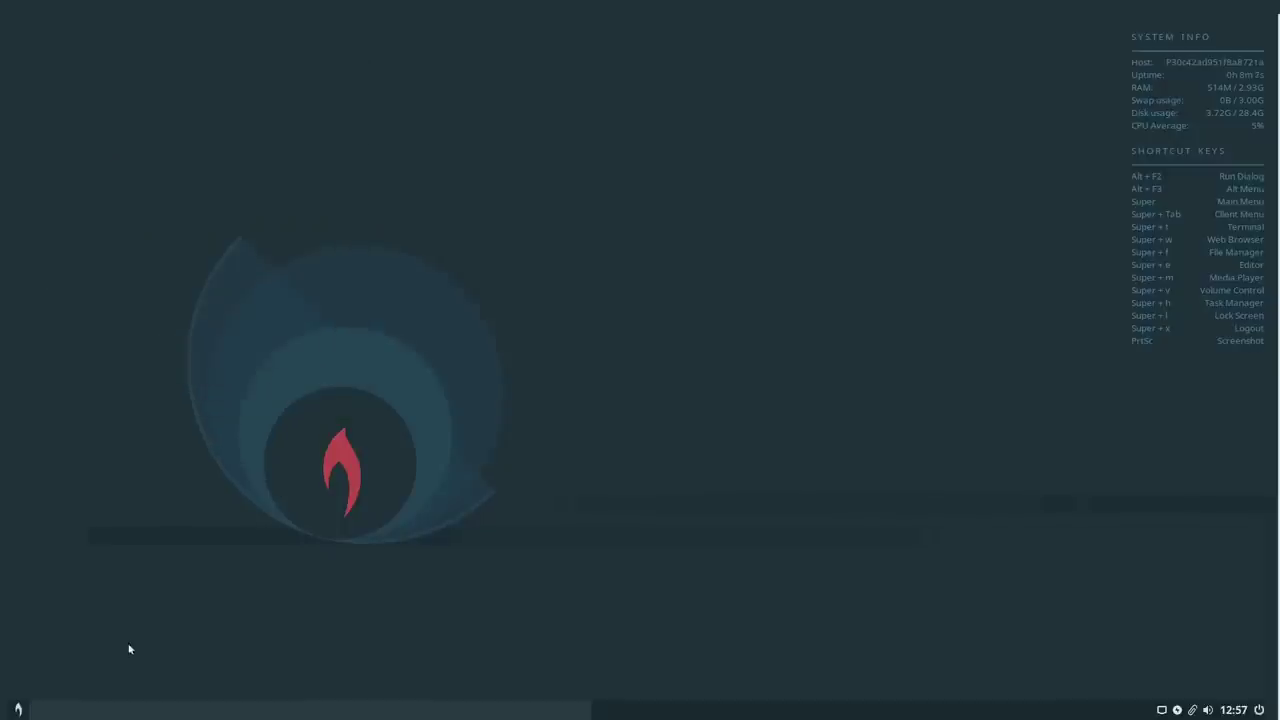
# Launch the Screenshot utility from the main menu and open its manual online via Help
pyautogui.click(18, 709)
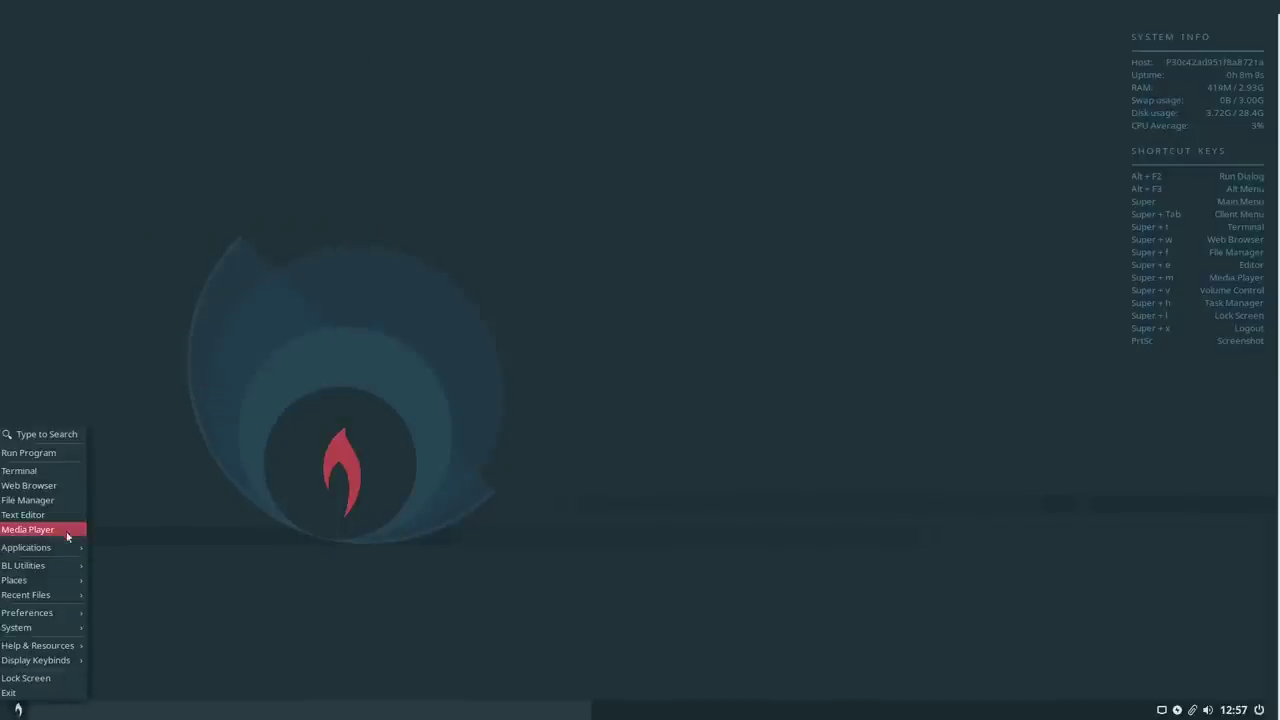
pyautogui.moveTo(66, 545)
pyautogui.moveTo(152, 442)
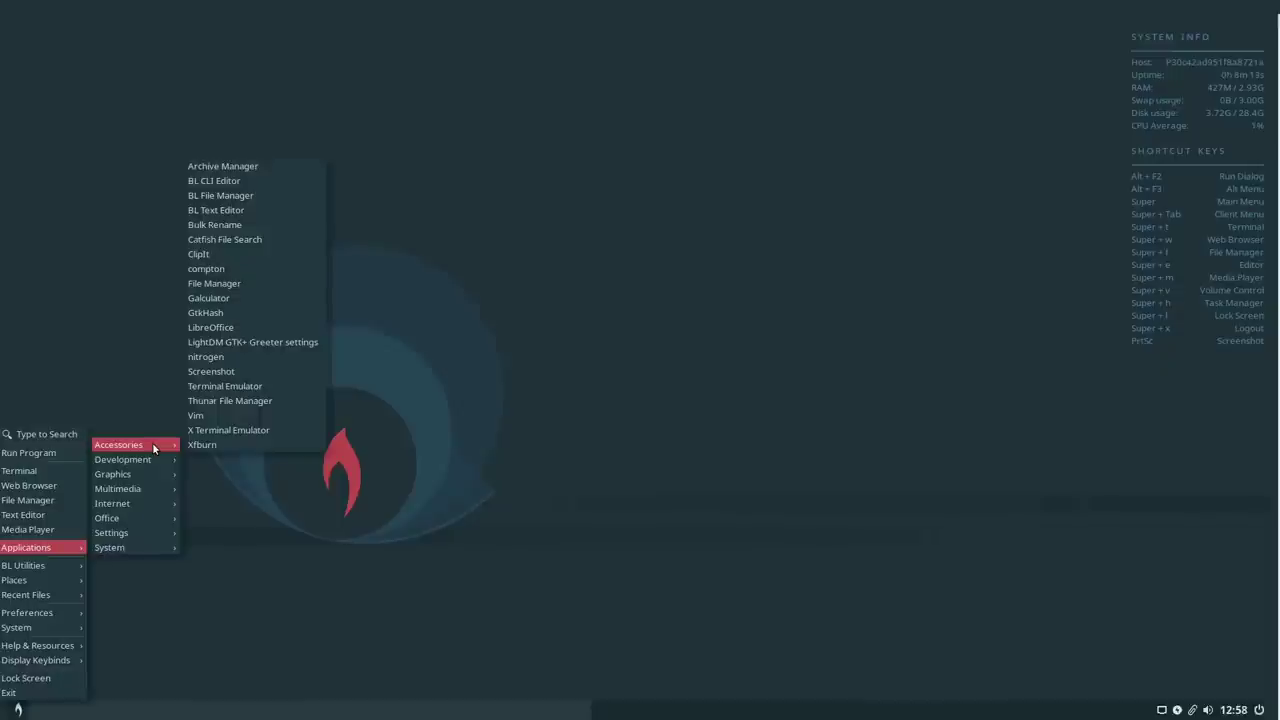
pyautogui.click(220, 371)
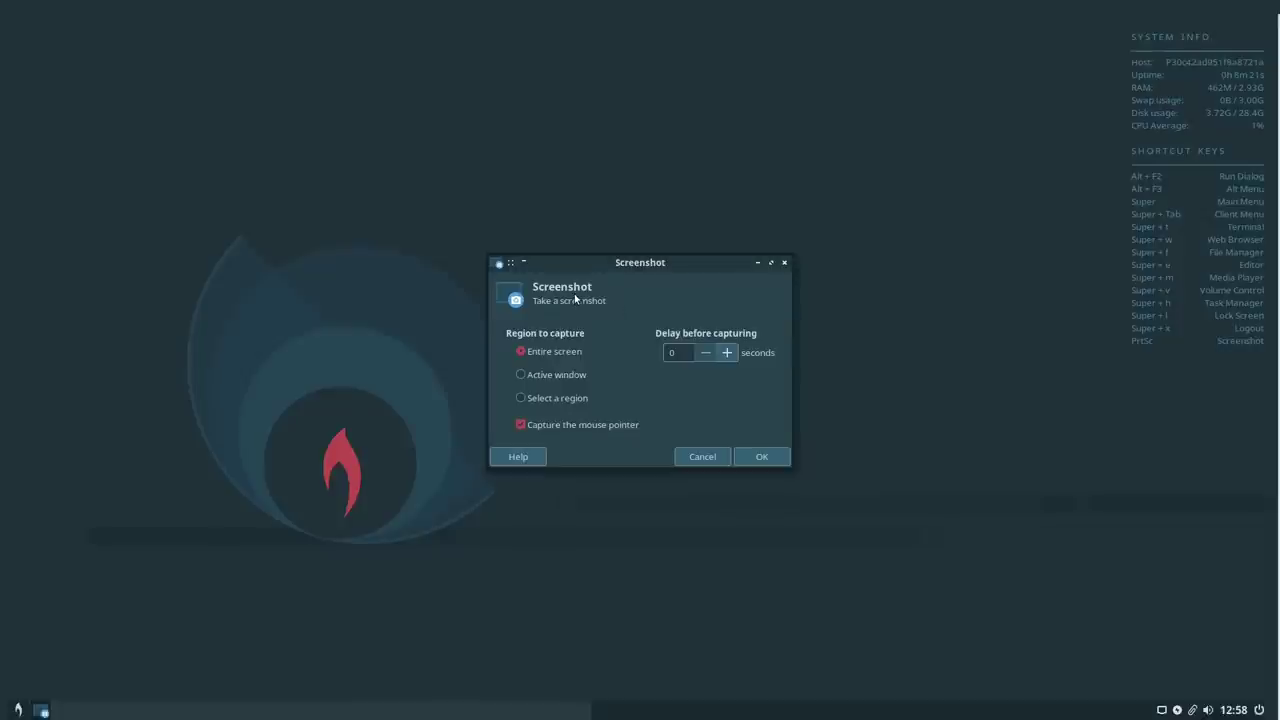
pyautogui.click(520, 460)
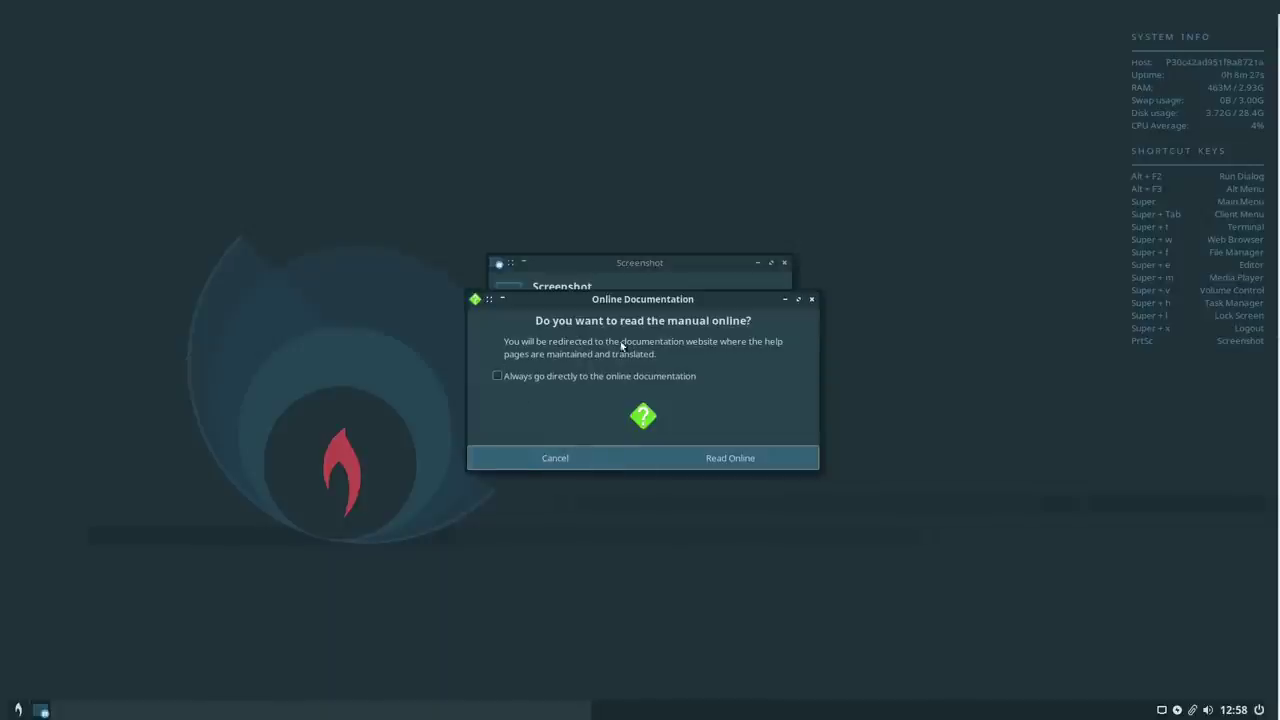
pyautogui.click(716, 460)
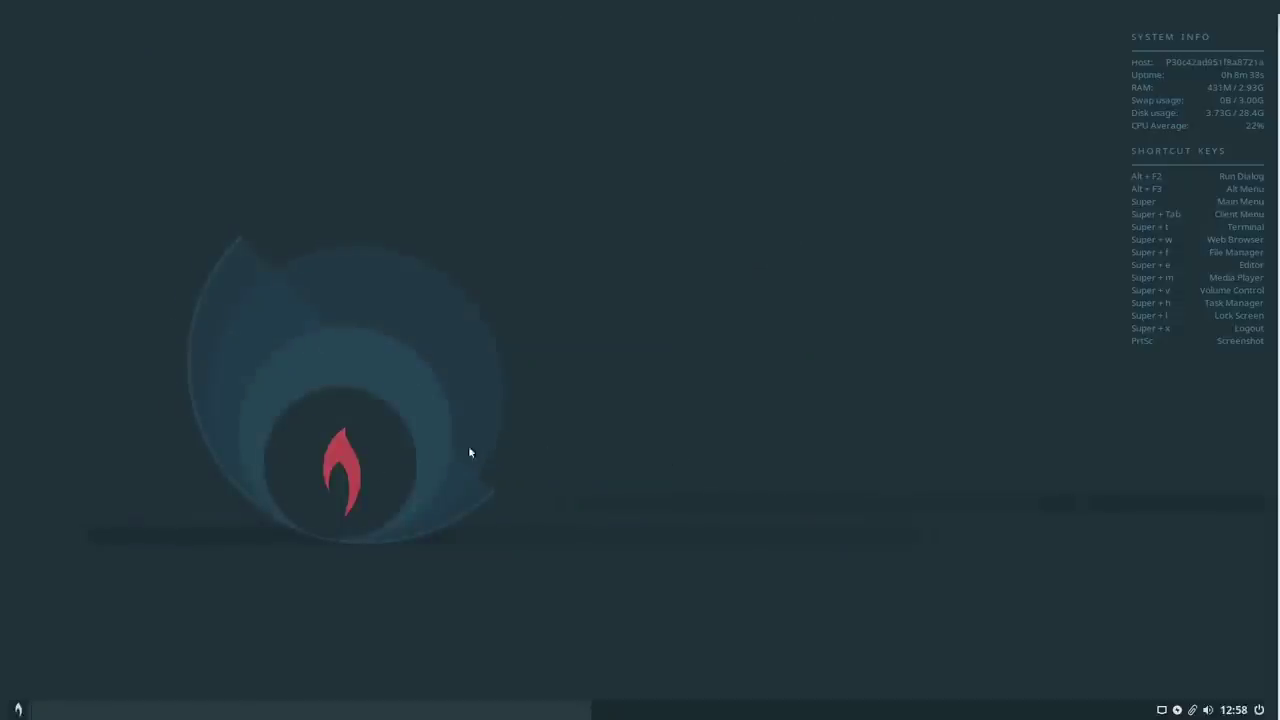
# Try launching Vim from Applications > Accessories
pyautogui.click(18, 709)
pyautogui.moveTo(50, 550)
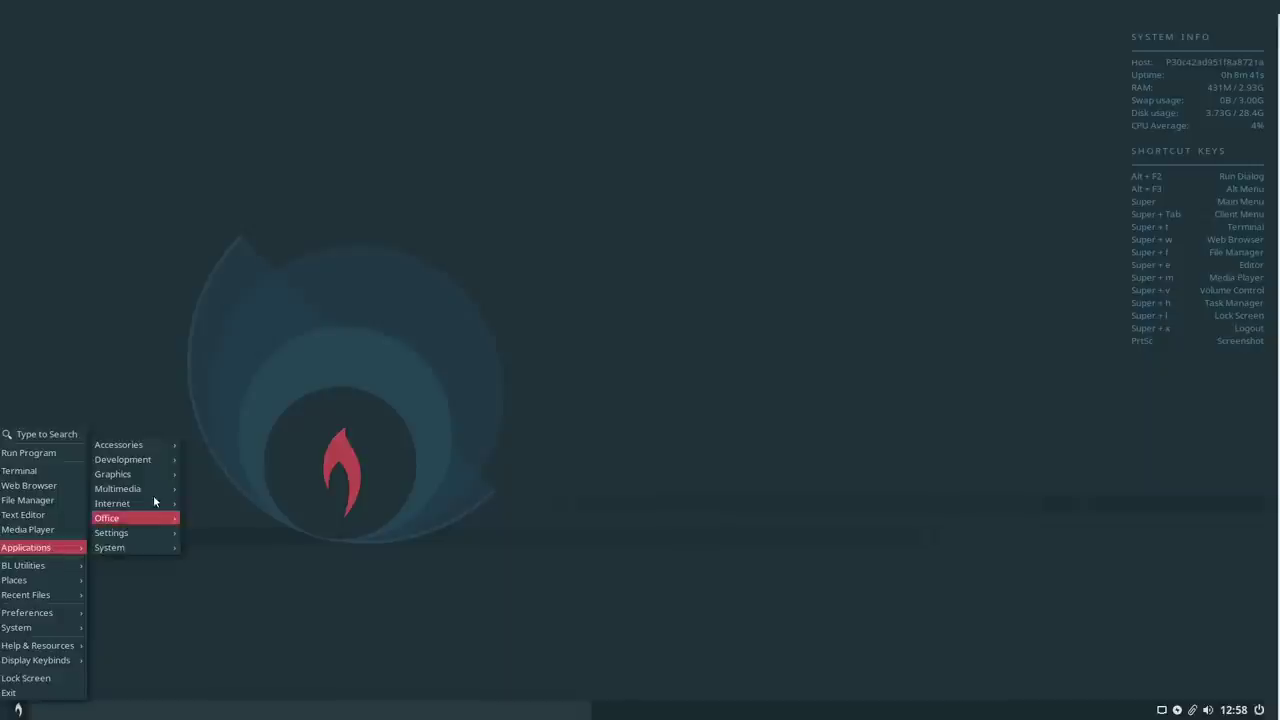
pyautogui.moveTo(157, 446)
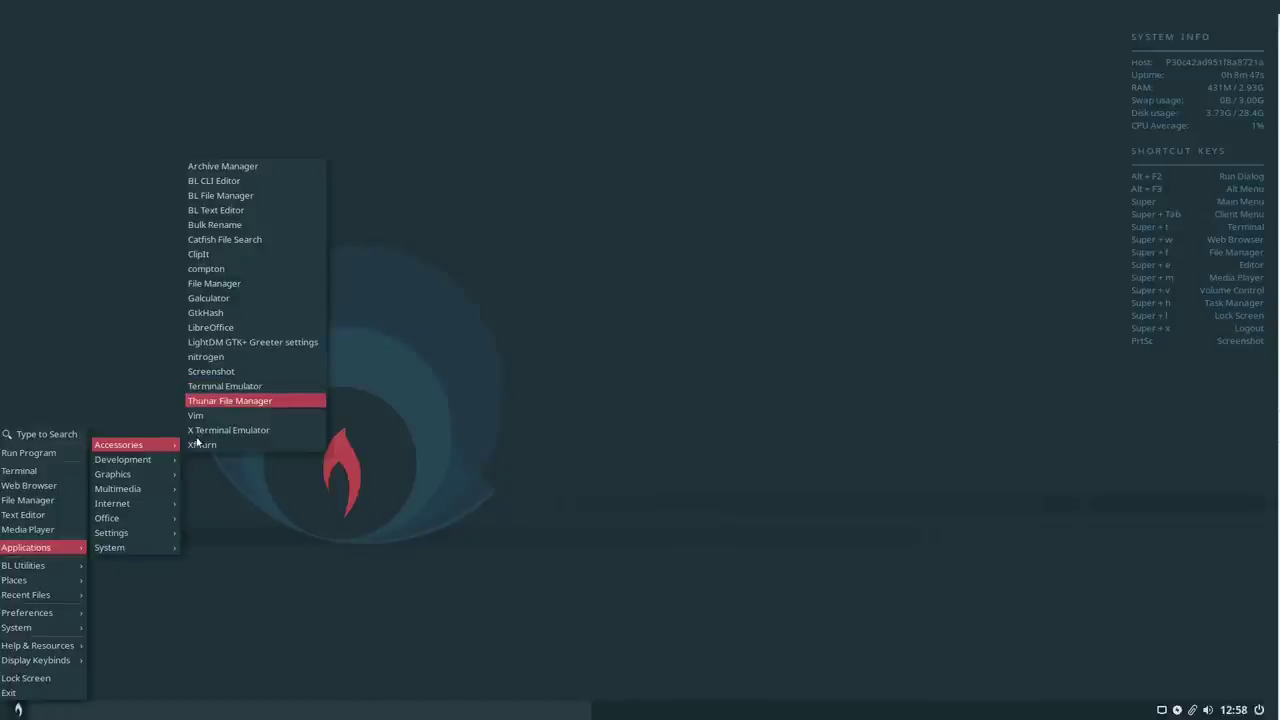
pyautogui.click(229, 414)
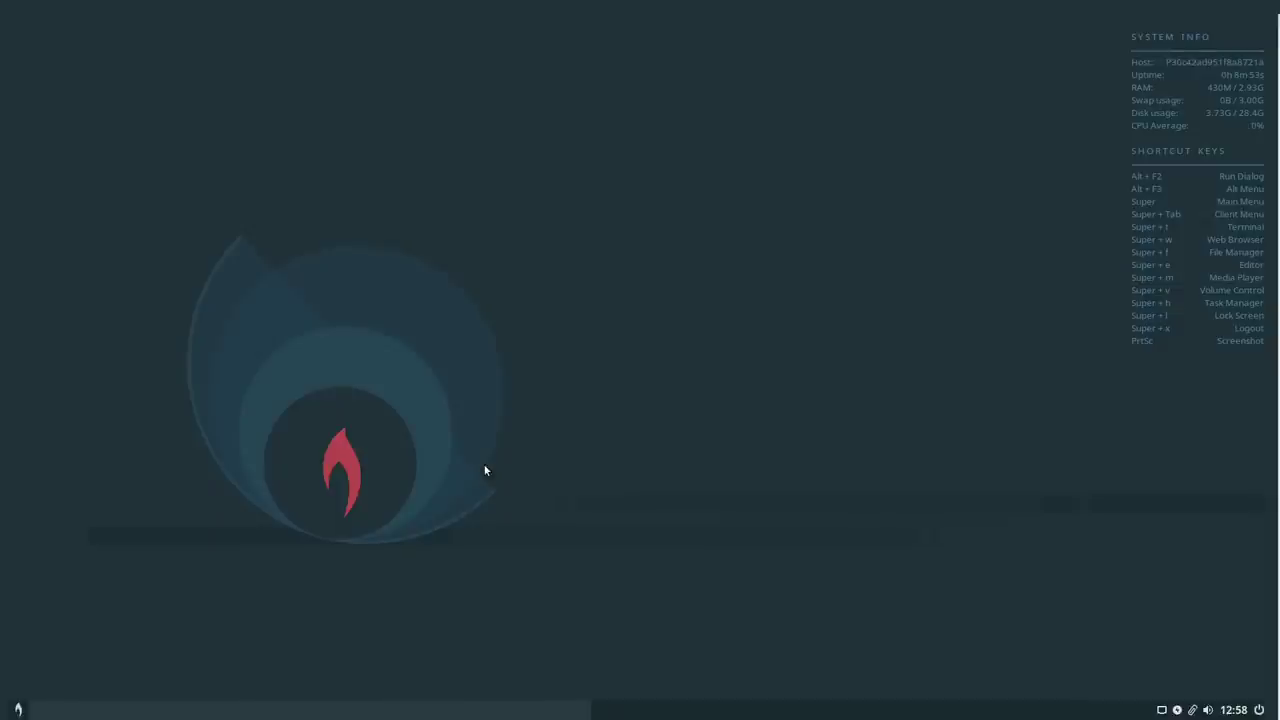
# Open the Thunar file manager from the main menu and close it
pyautogui.click(18, 709)
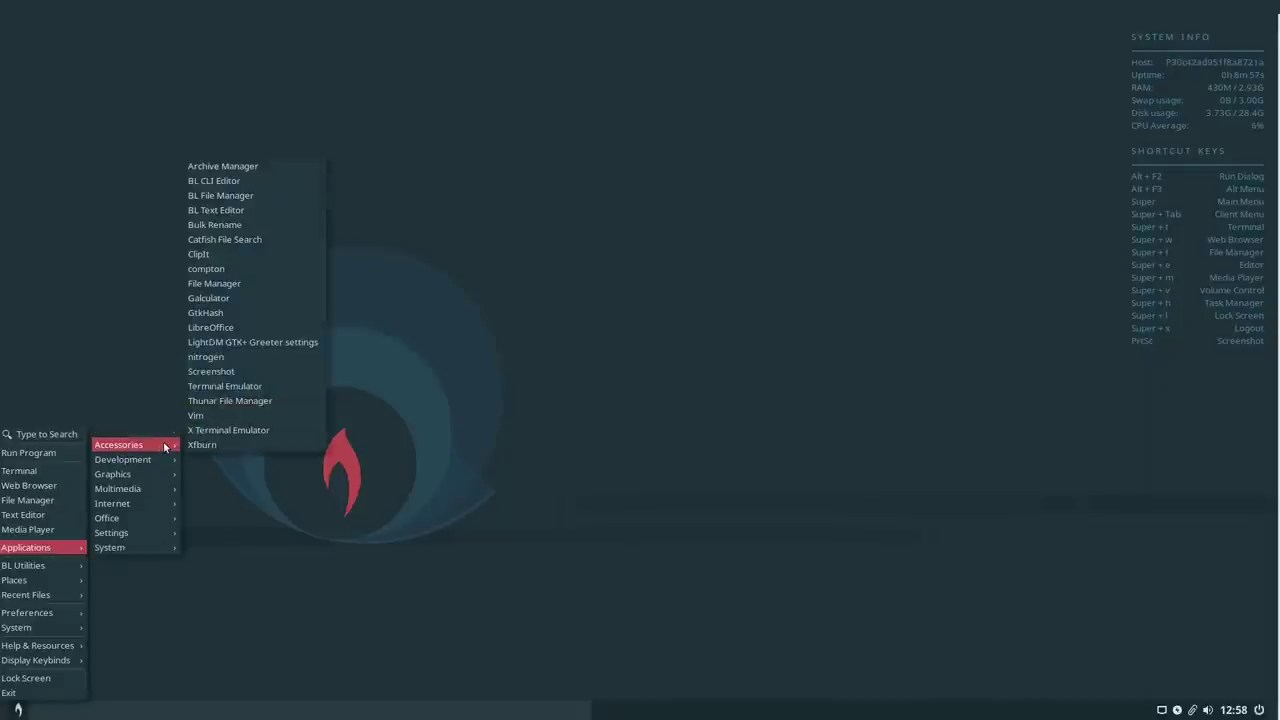
pyautogui.click(232, 404)
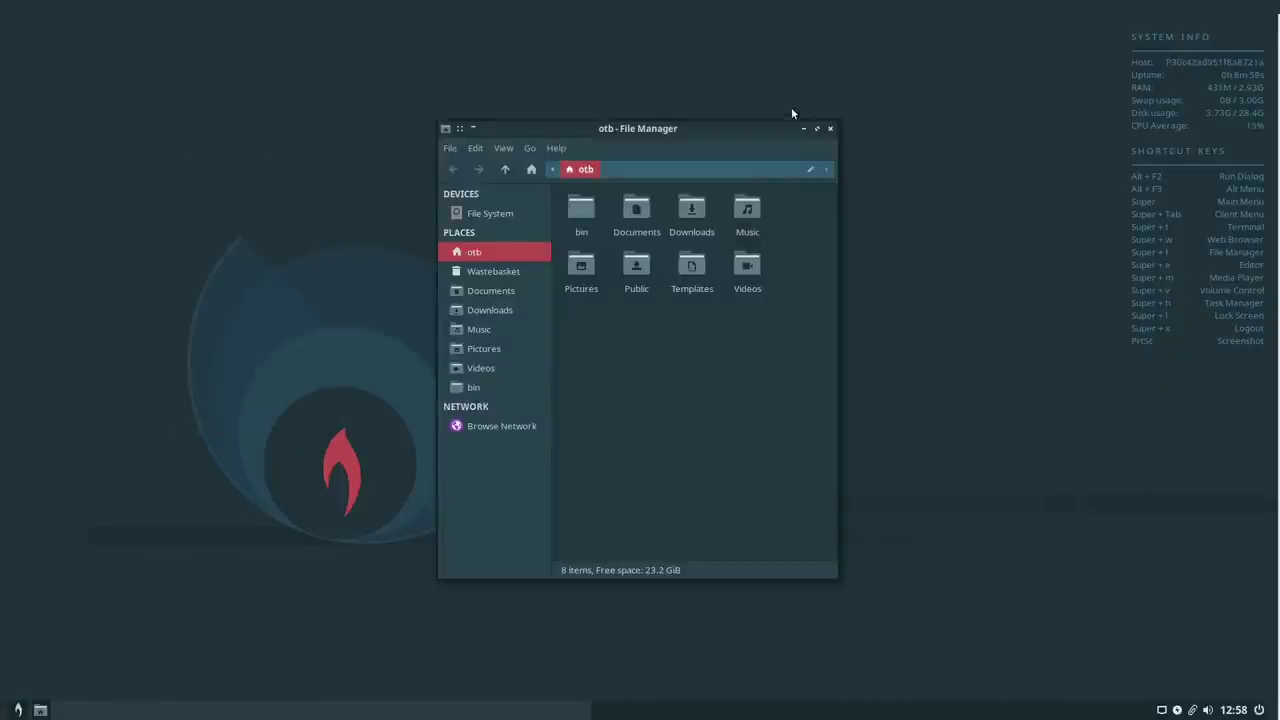
pyautogui.click(830, 128)
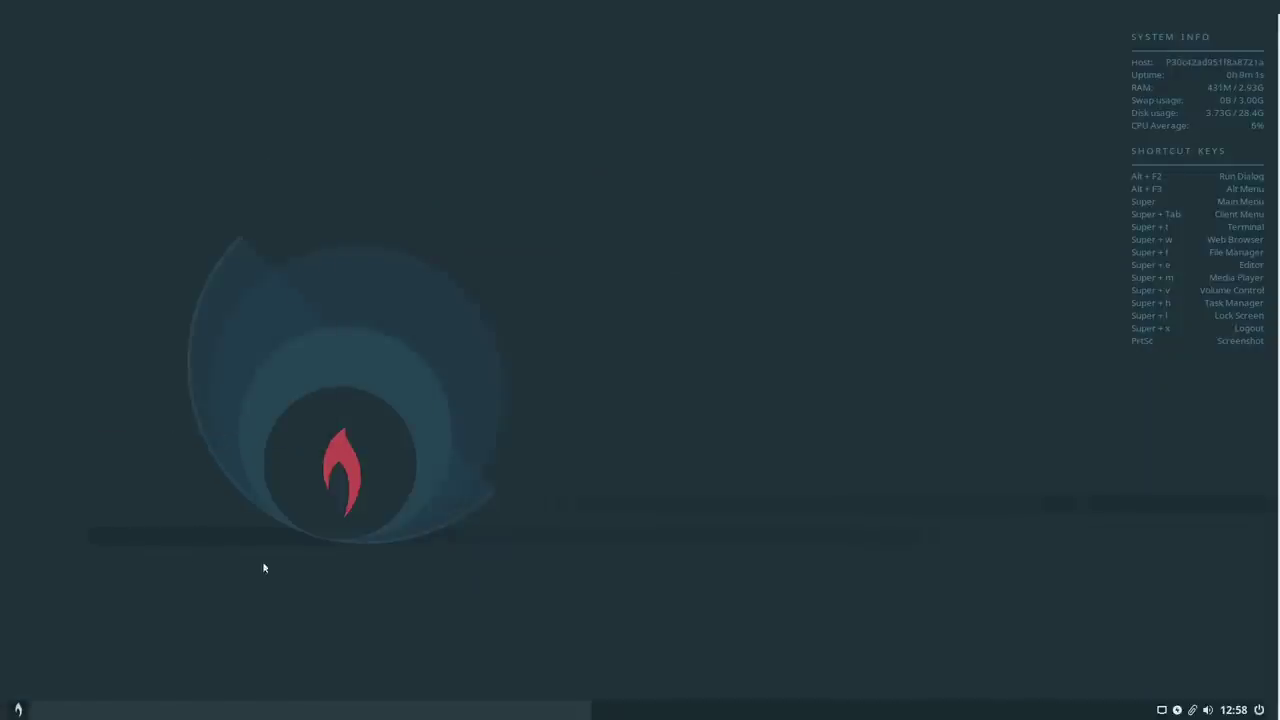
# Try launching Vim from Accessories again, then reopen the main menu
pyautogui.click(18, 710)
pyautogui.moveTo(81, 547)
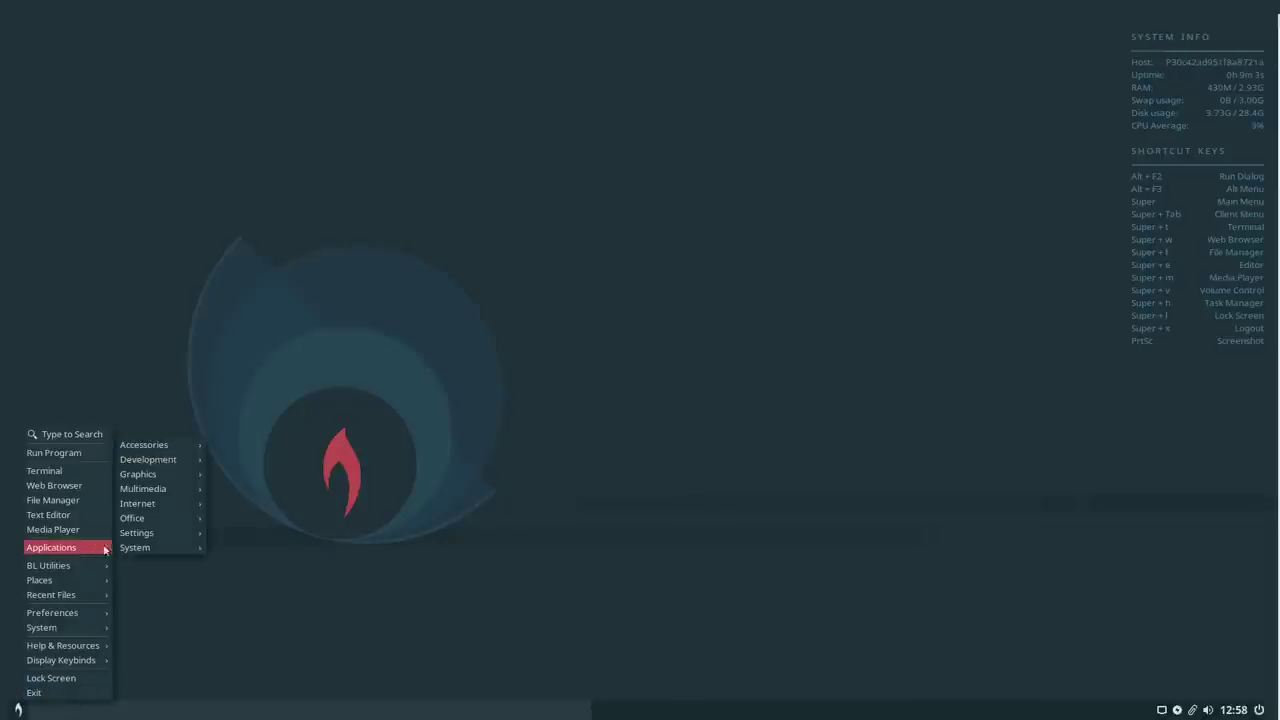
pyautogui.moveTo(180, 444)
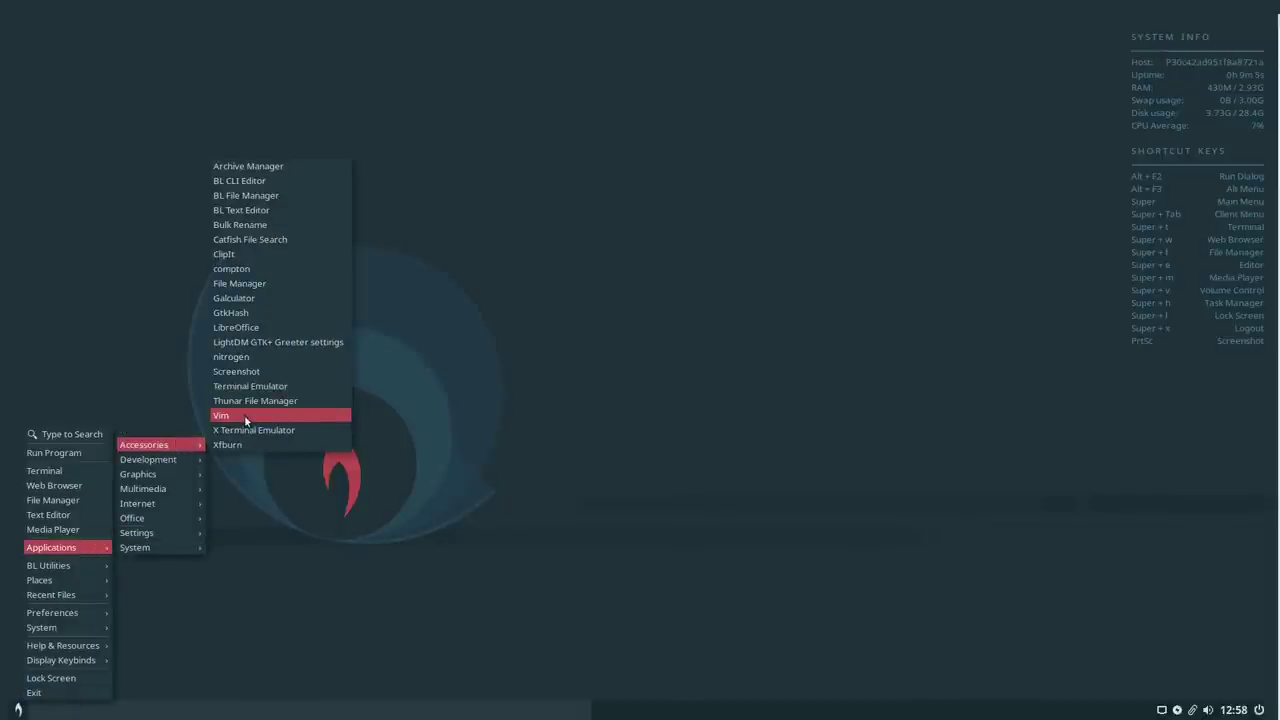
pyautogui.click(244, 415)
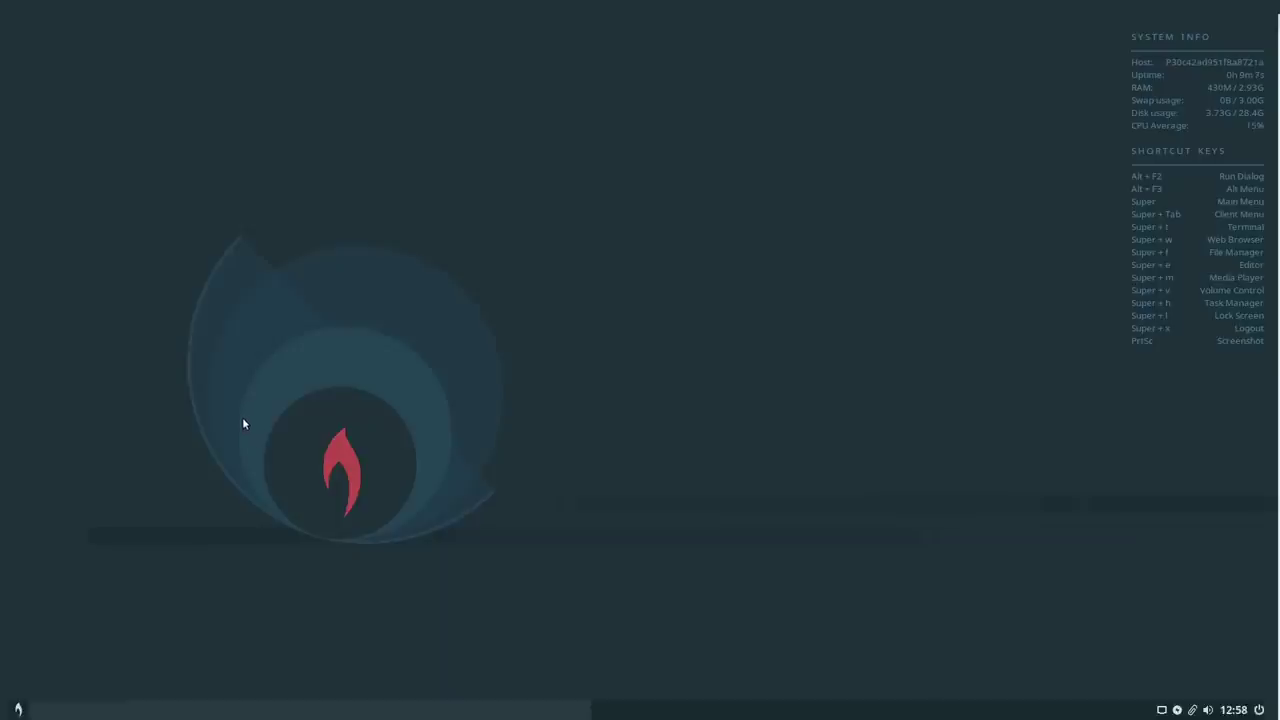
pyautogui.click(17, 709)
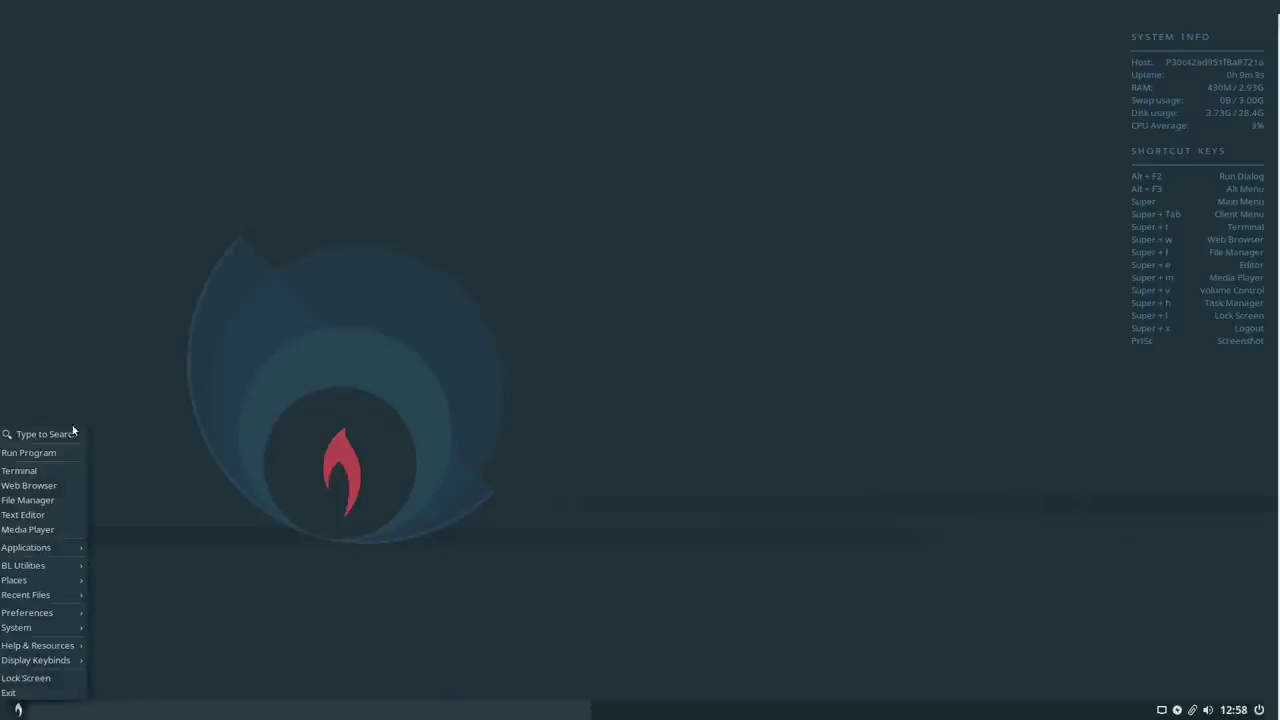
# Open a terminal and install vim with 'sudo apt install vim', confirming with y
pyautogui.click(45, 470)
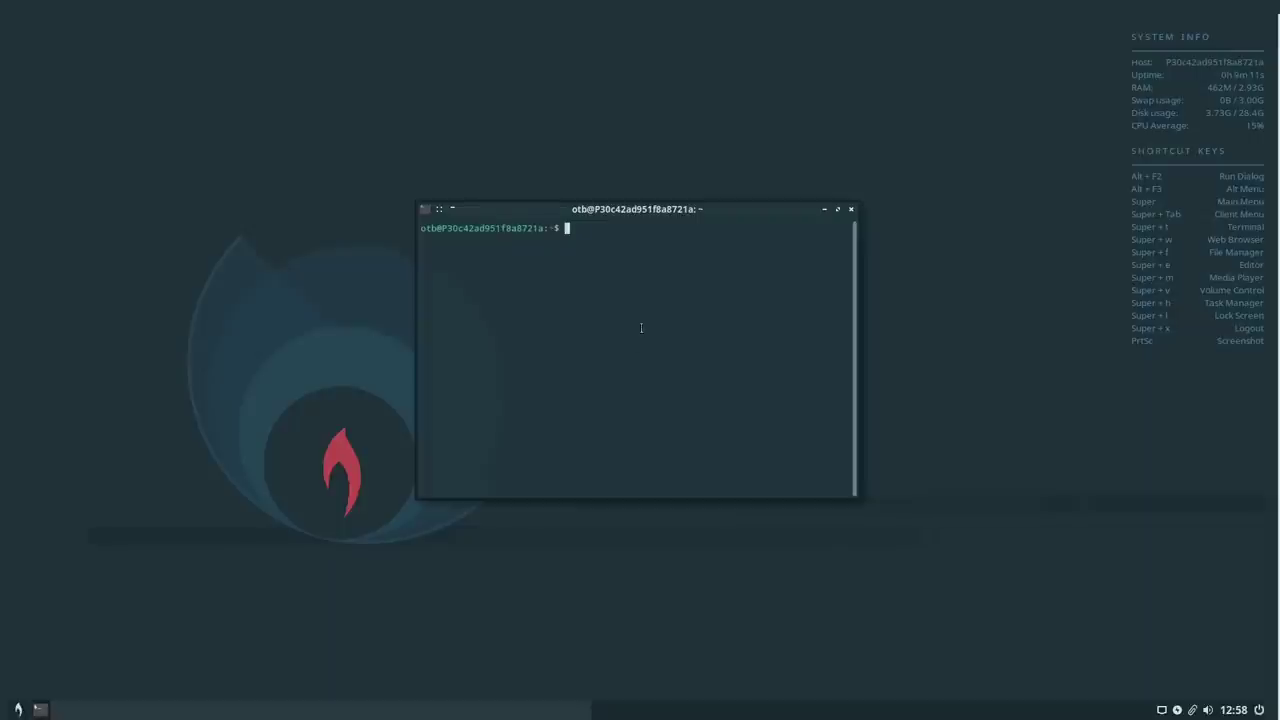
pyautogui.write('sudo apt install vim')
pyautogui.press('Return')
pyautogui.press('Return')
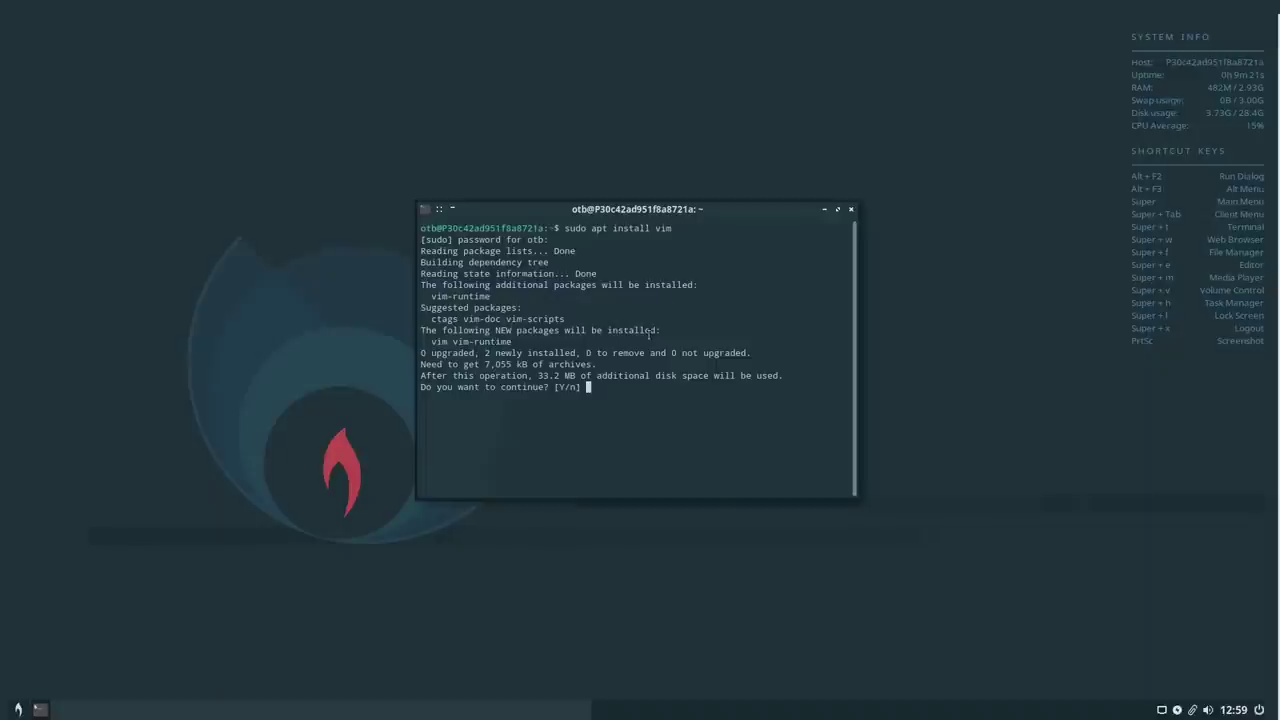
pyautogui.write('y')
pyautogui.press('Return')
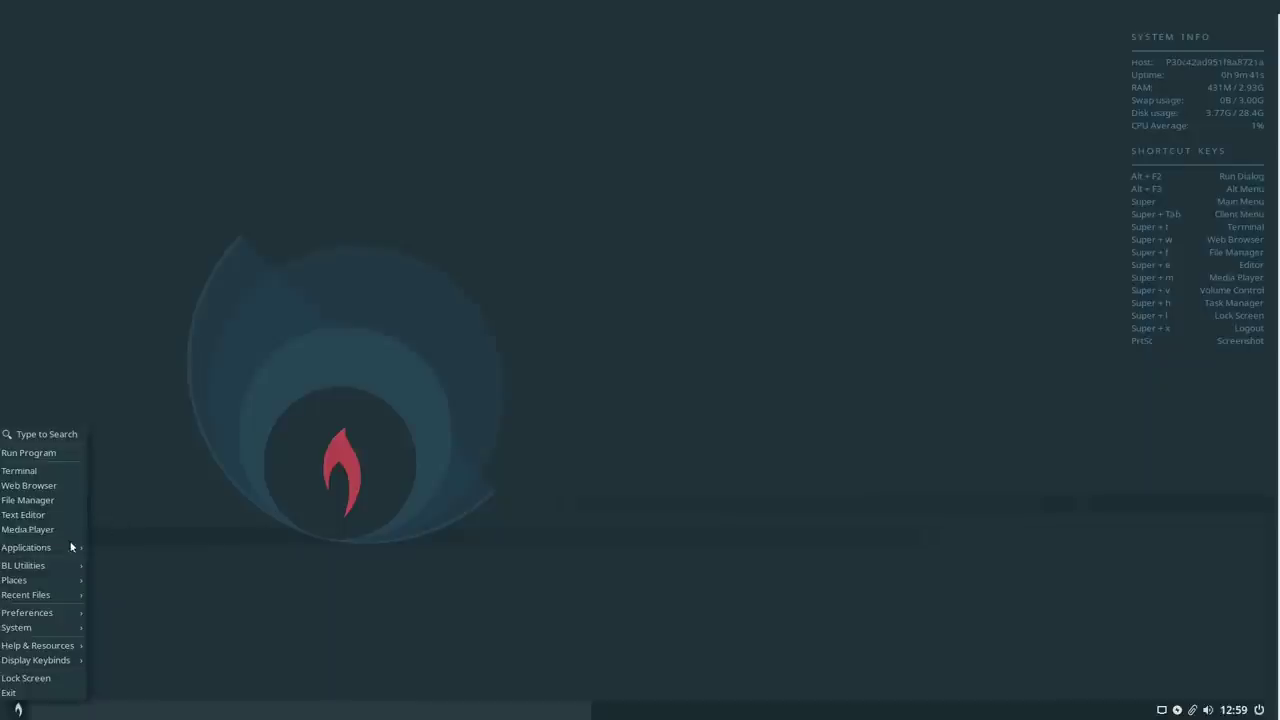
# Launch the newly installed Vim from Accessories and close it
pyautogui.moveTo(92, 549)
pyautogui.moveTo(160, 445)
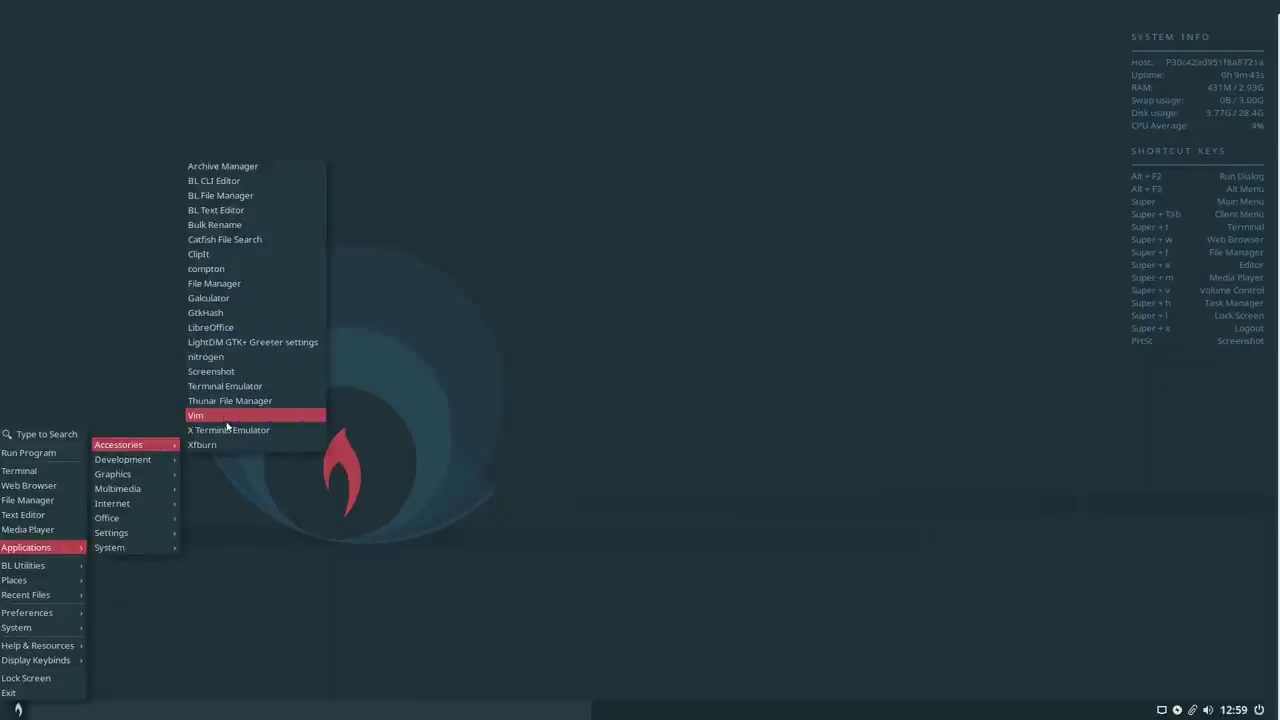
pyautogui.click(288, 421)
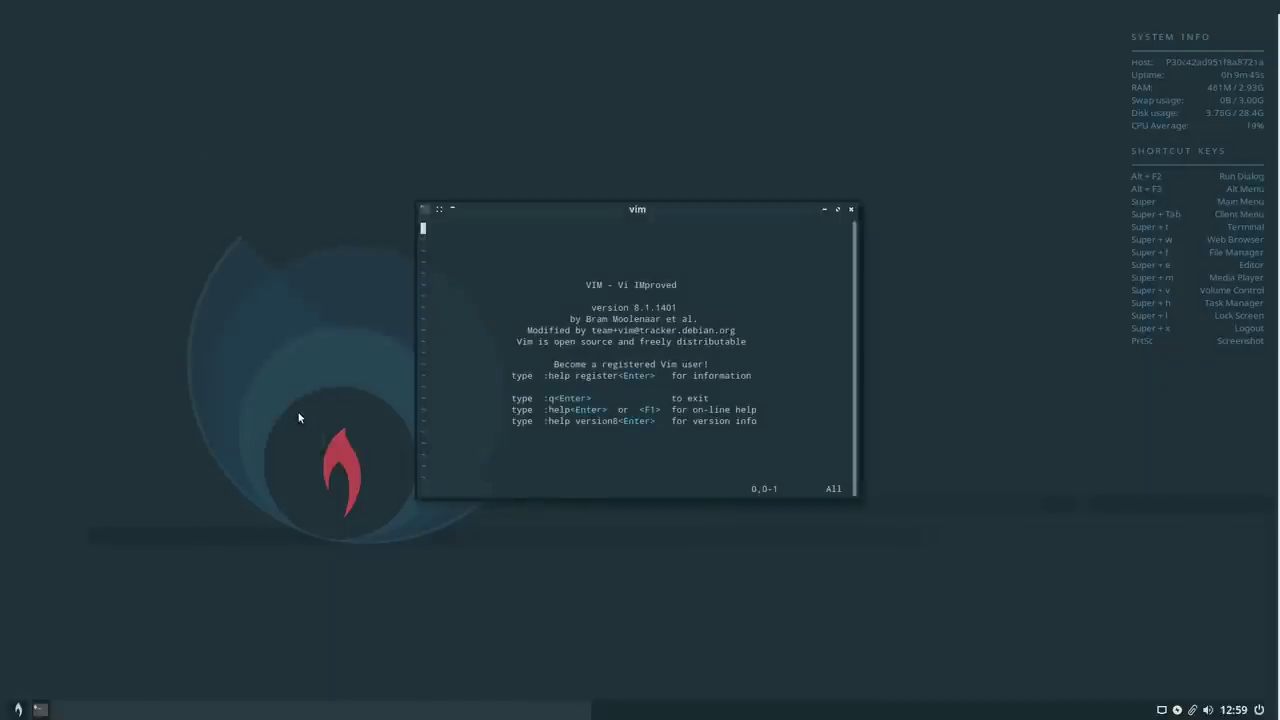
pyautogui.click(851, 209)
# Open BL Image Viewer from Graphics, check its About info (version 0.8.3), then close it
pyautogui.click(20, 706)
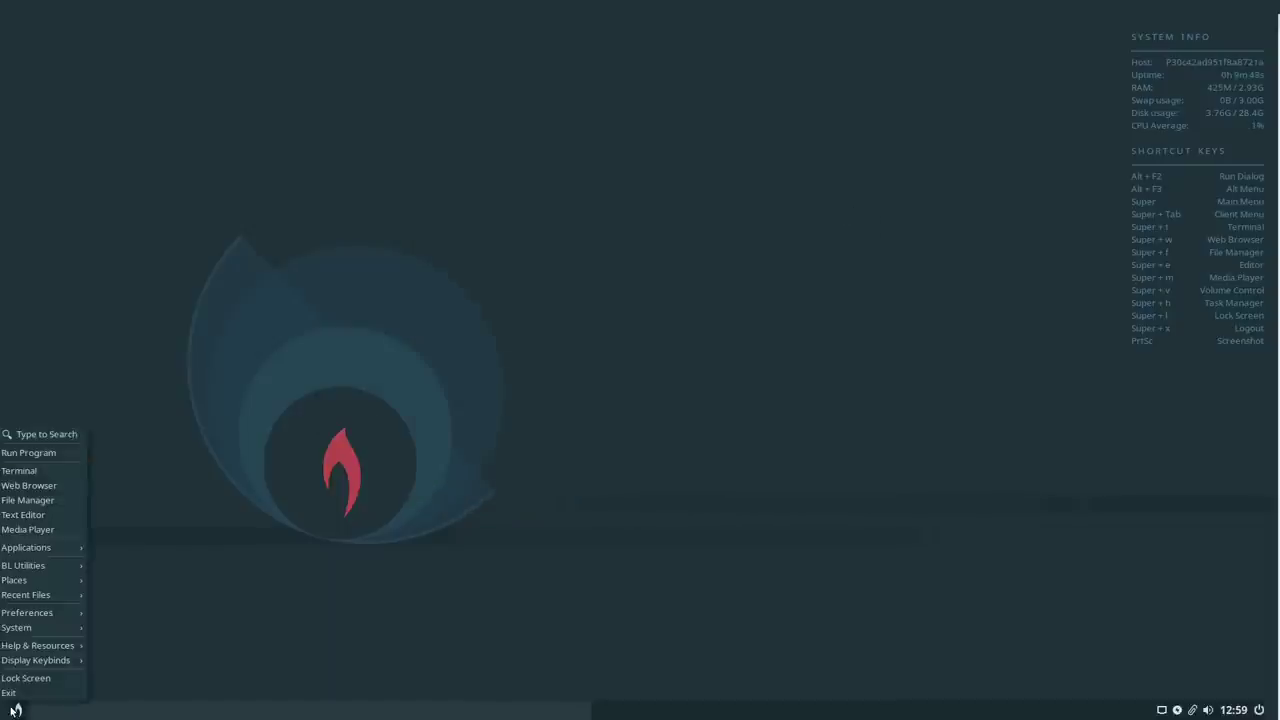
pyautogui.moveTo(61, 547)
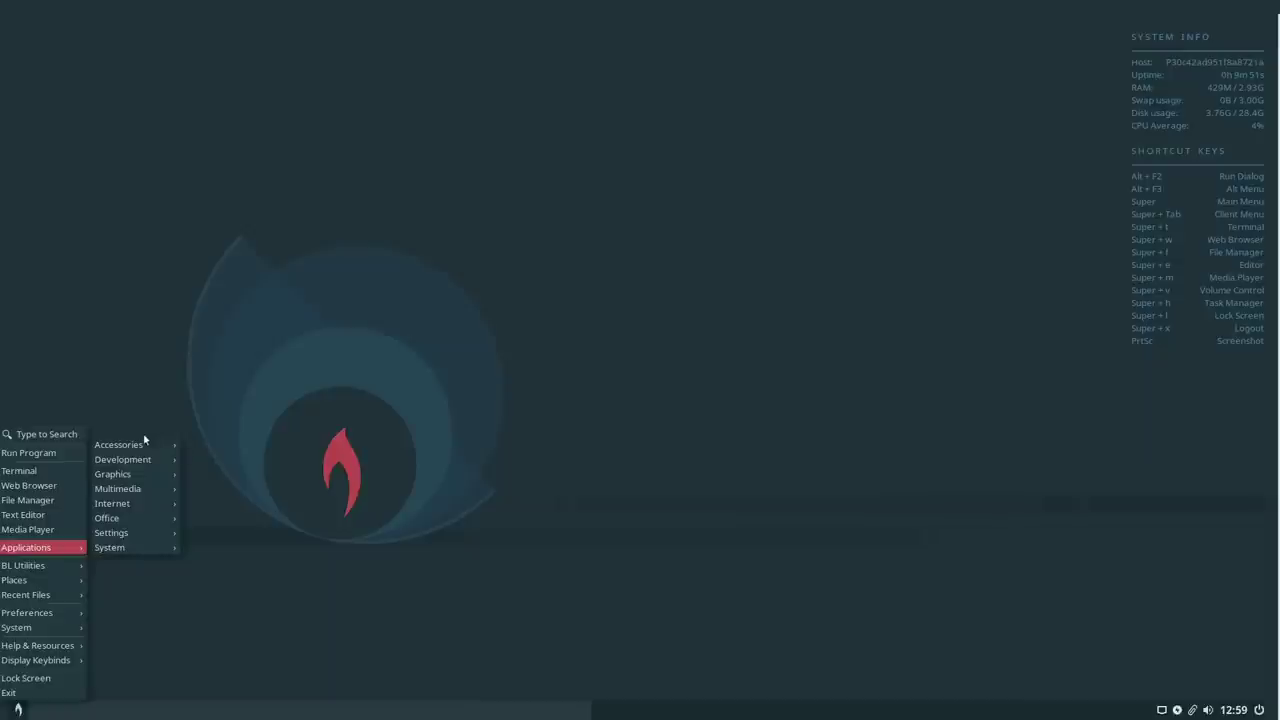
pyautogui.moveTo(145, 447)
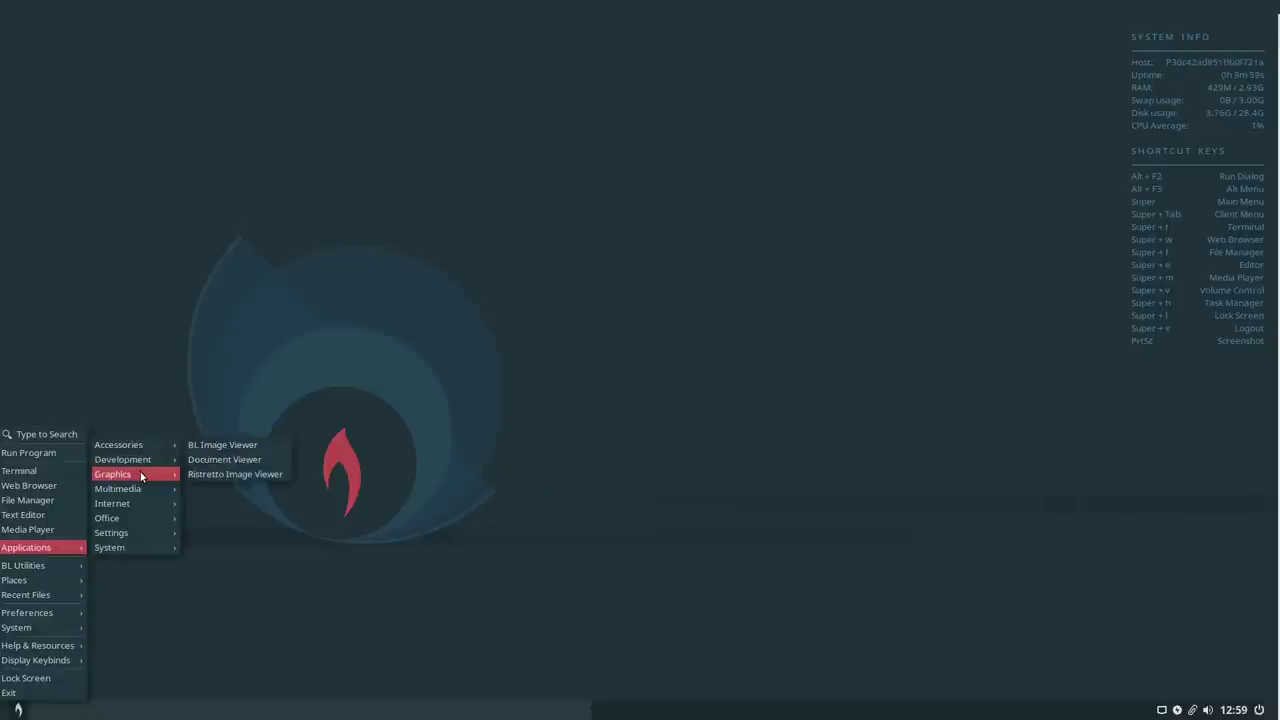
pyautogui.click(244, 449)
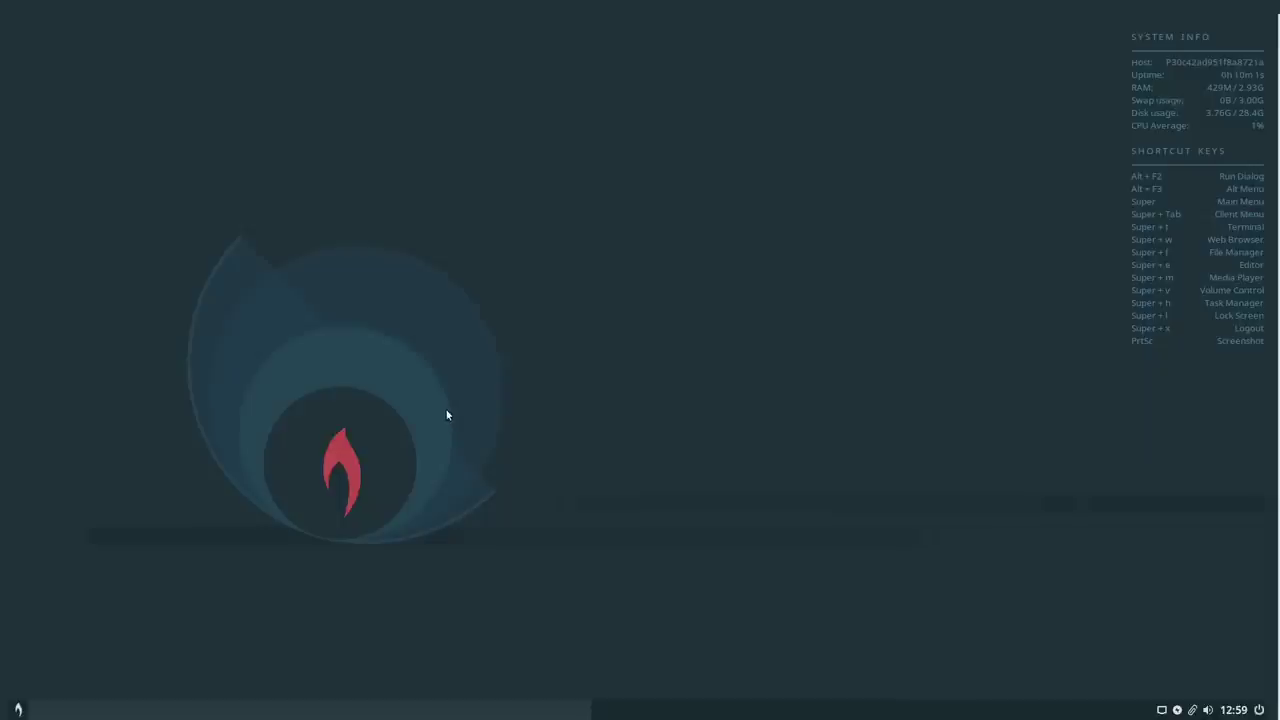
pyautogui.click(551, 223)
pyautogui.click(575, 240)
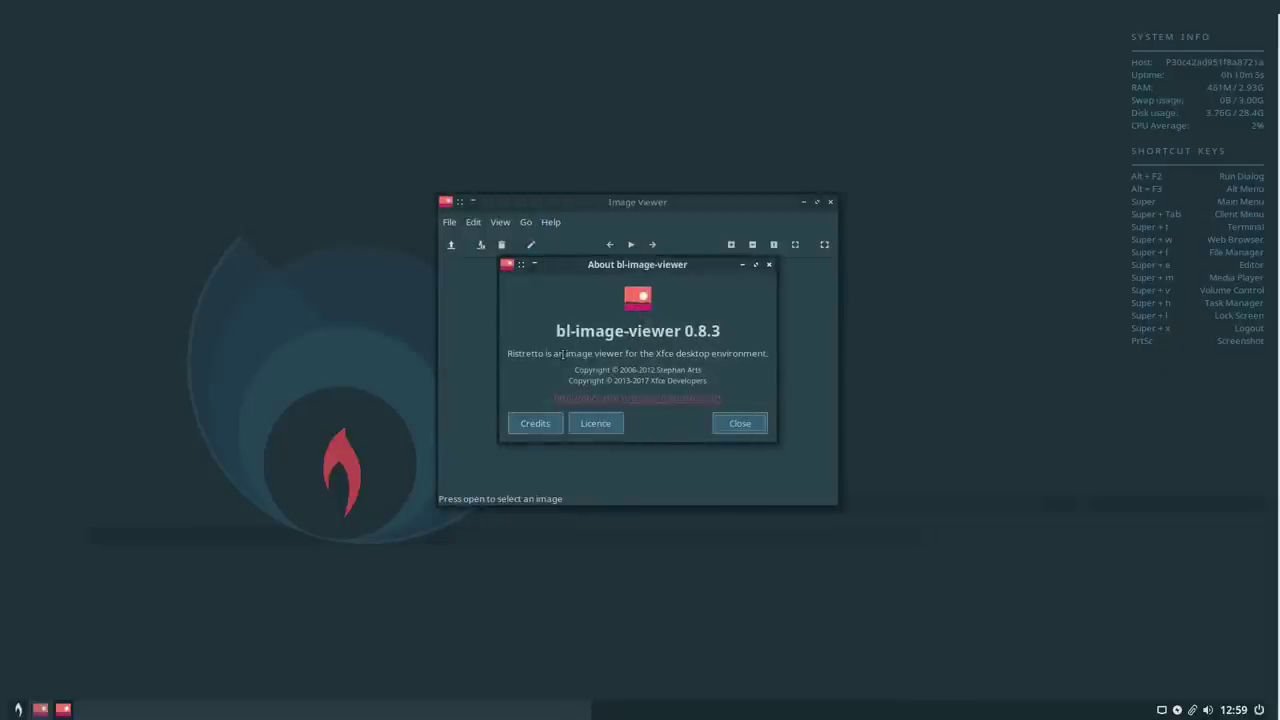
pyautogui.click(738, 423)
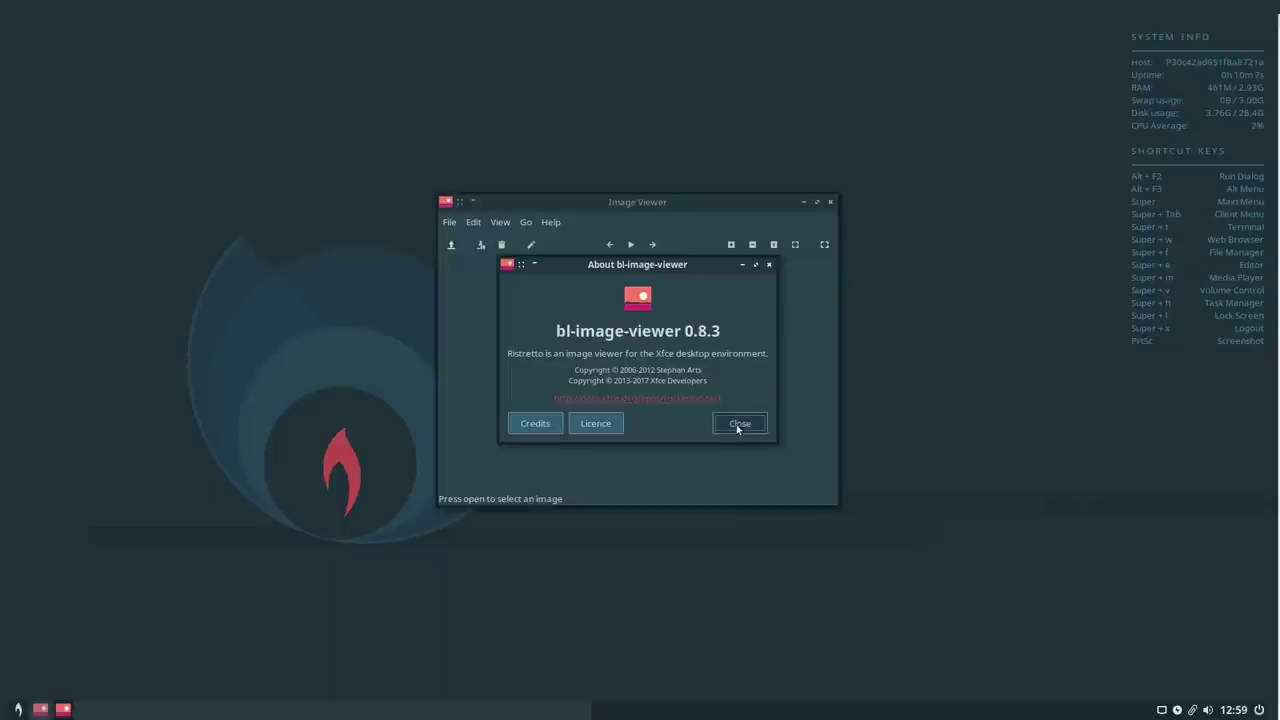
pyautogui.click(831, 203)
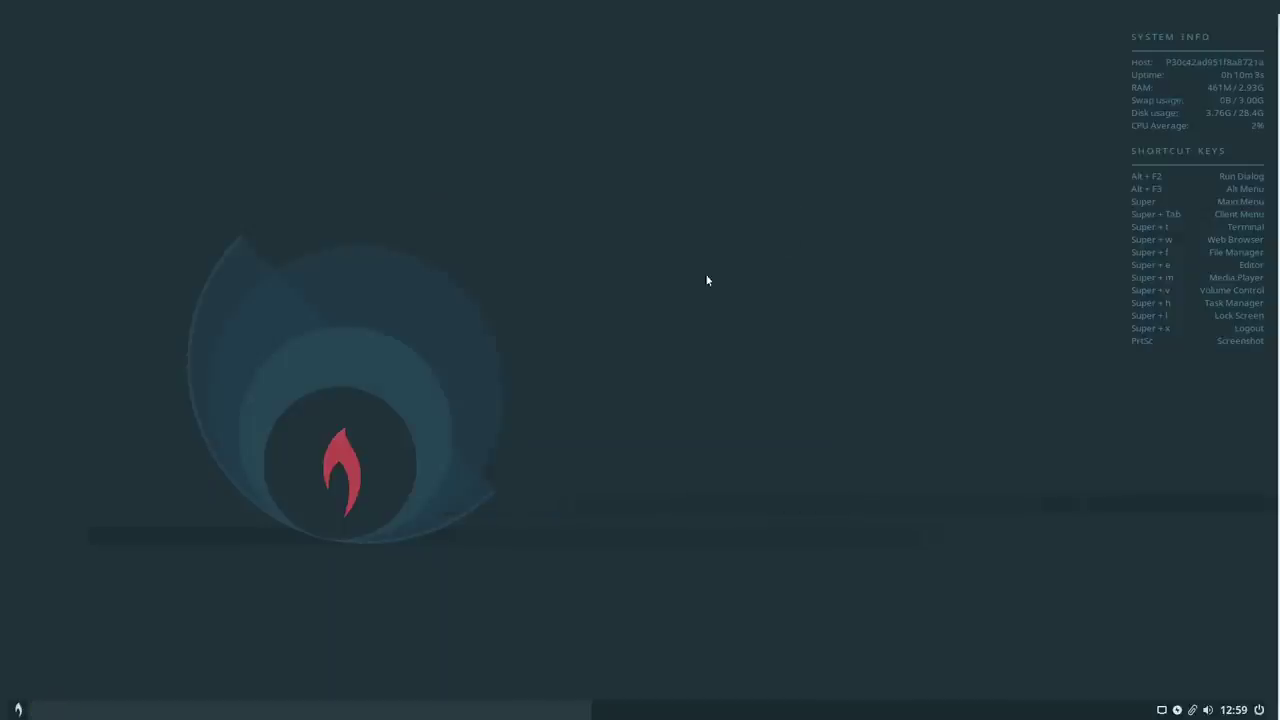
# Open the main menu to show the Internet applications: FileZilla, Firefox ESR, HexChat, Transmission
pyautogui.click(19, 710)
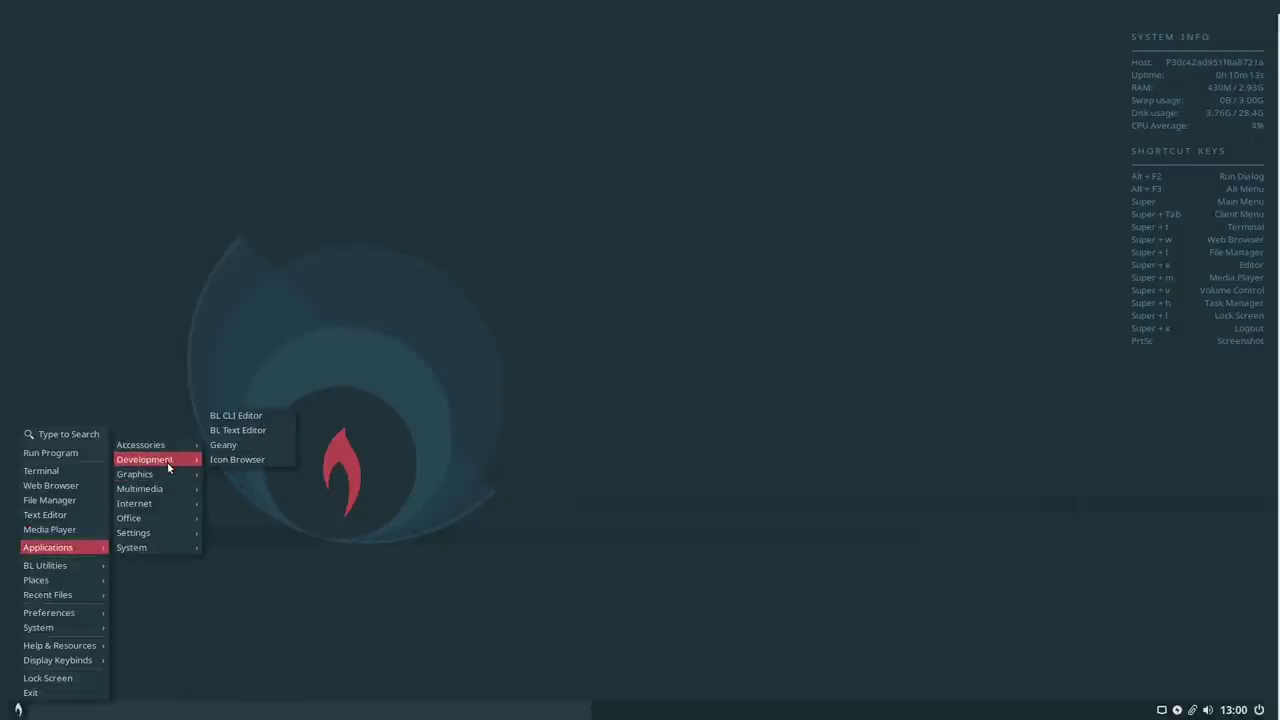
pyautogui.moveTo(171, 474)
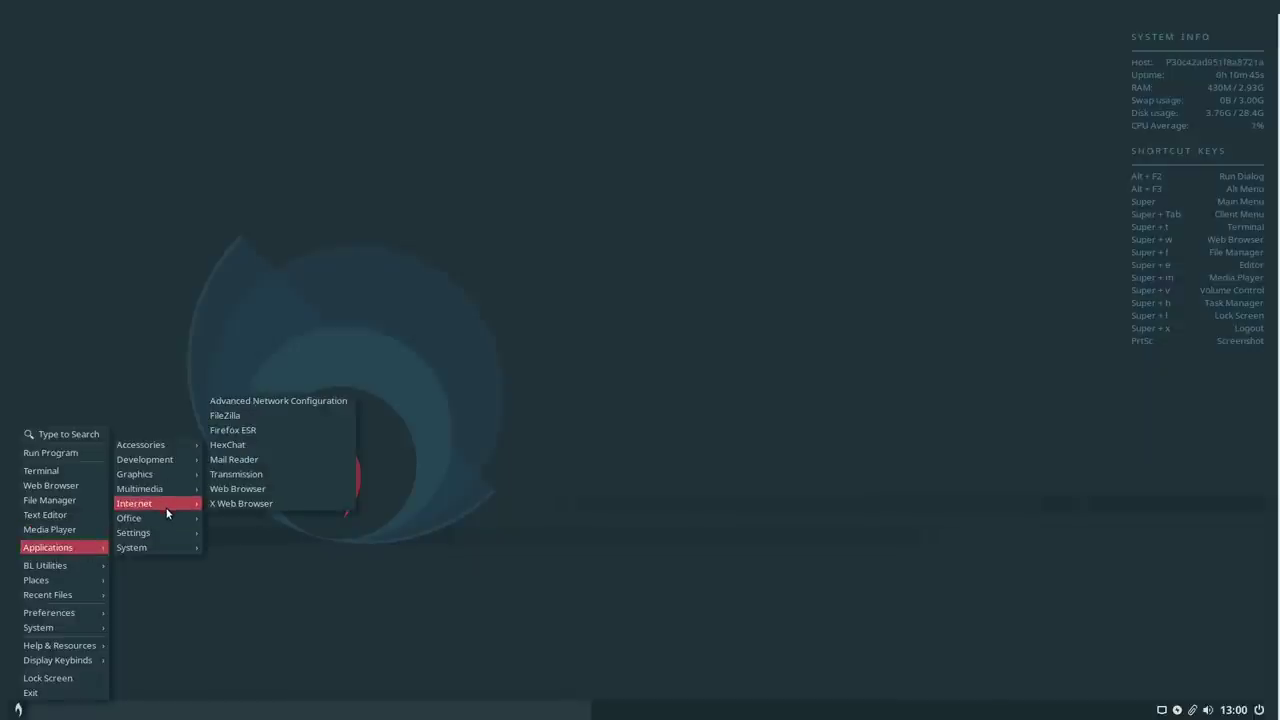
# Launch FileZilla, dismiss its welcome message, and close it
pyautogui.click(271, 414)
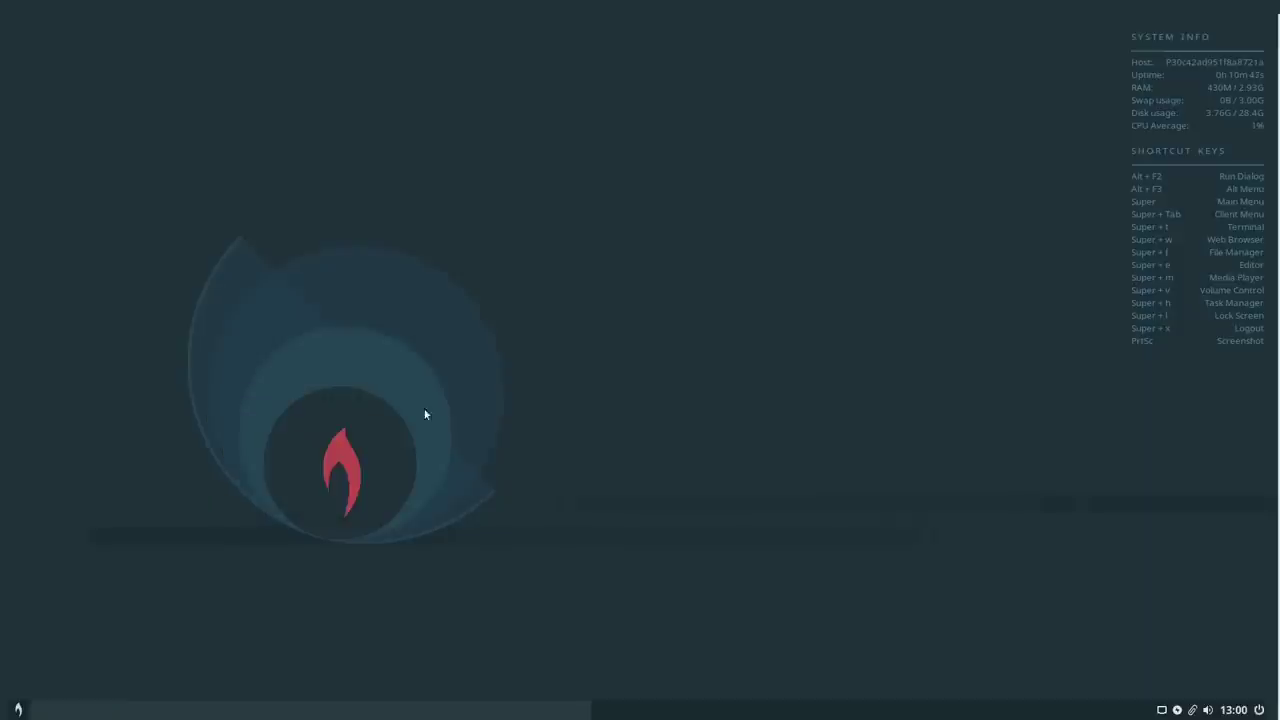
pyautogui.click(708, 477)
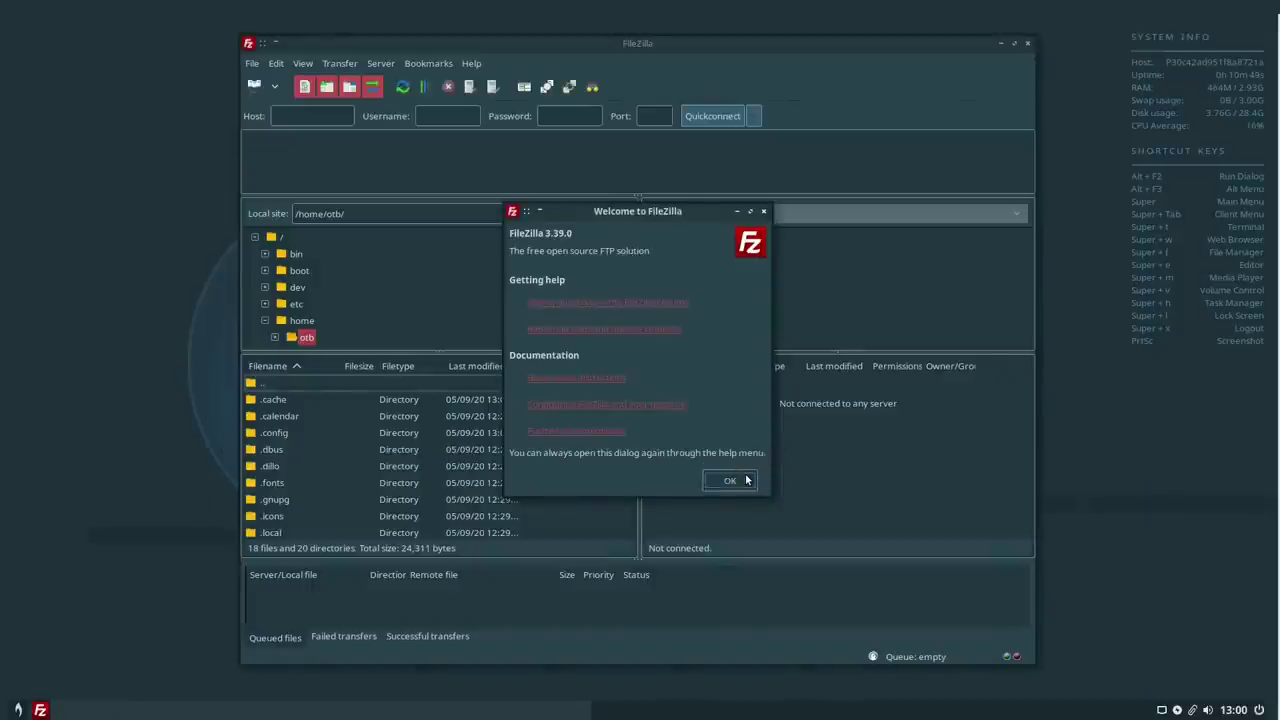
pyautogui.click(1025, 45)
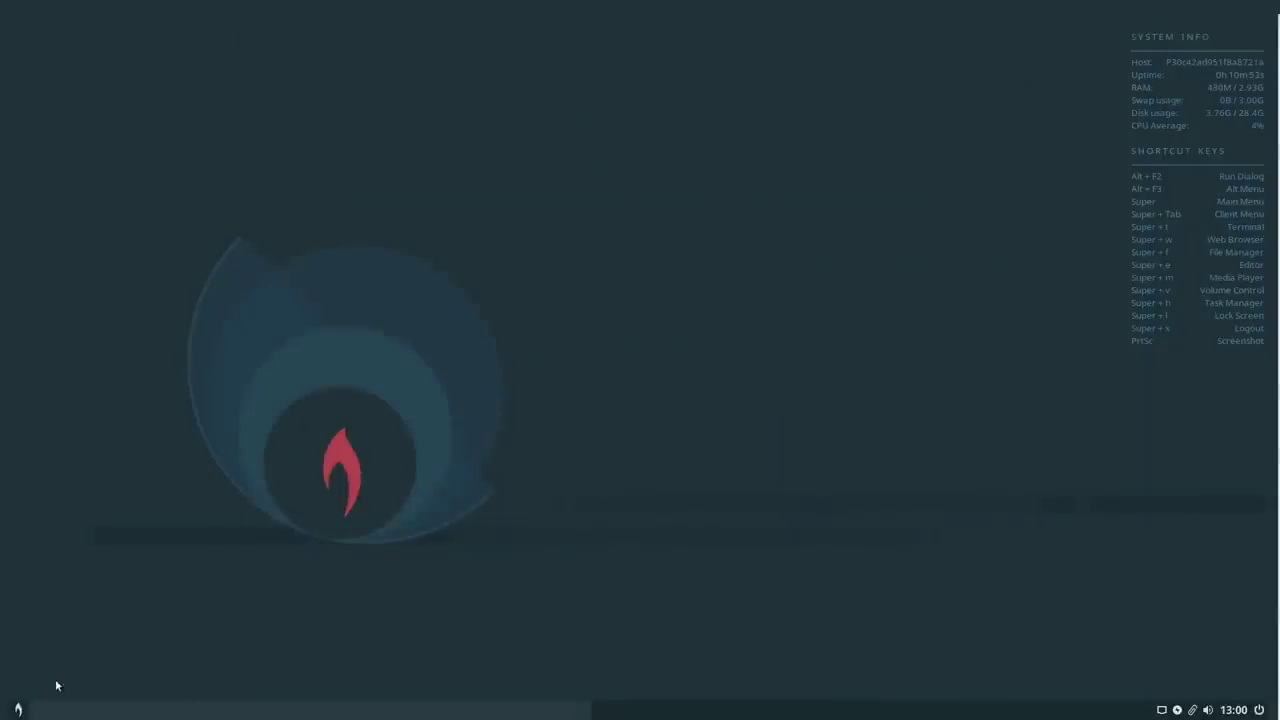
# Open the main menu's Applications > Settings list
pyautogui.click(17, 709)
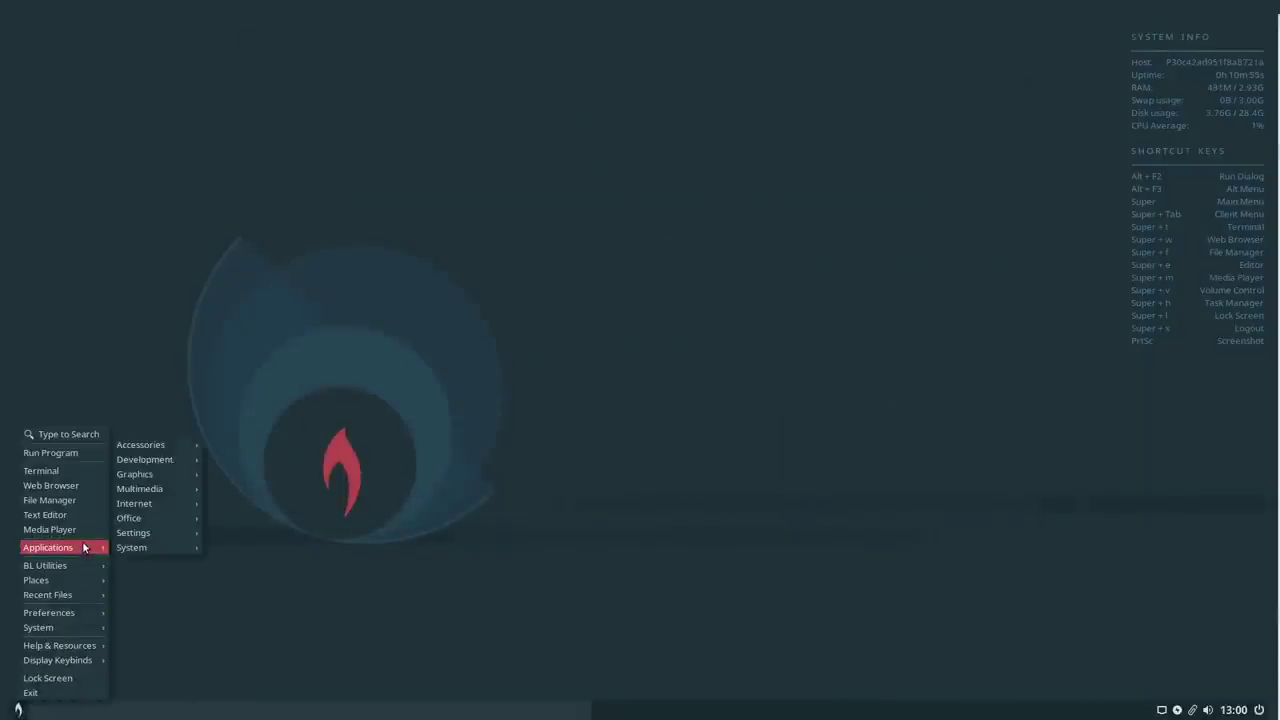
pyautogui.moveTo(171, 506)
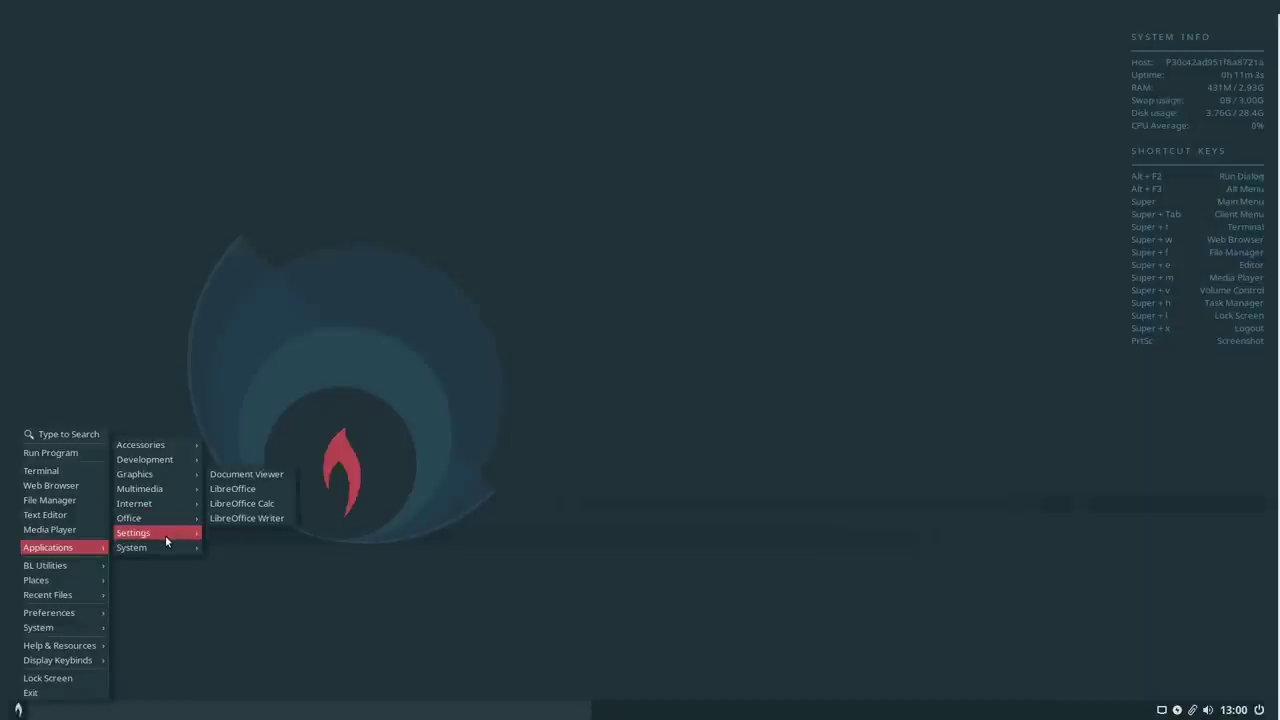
pyautogui.moveTo(166, 540)
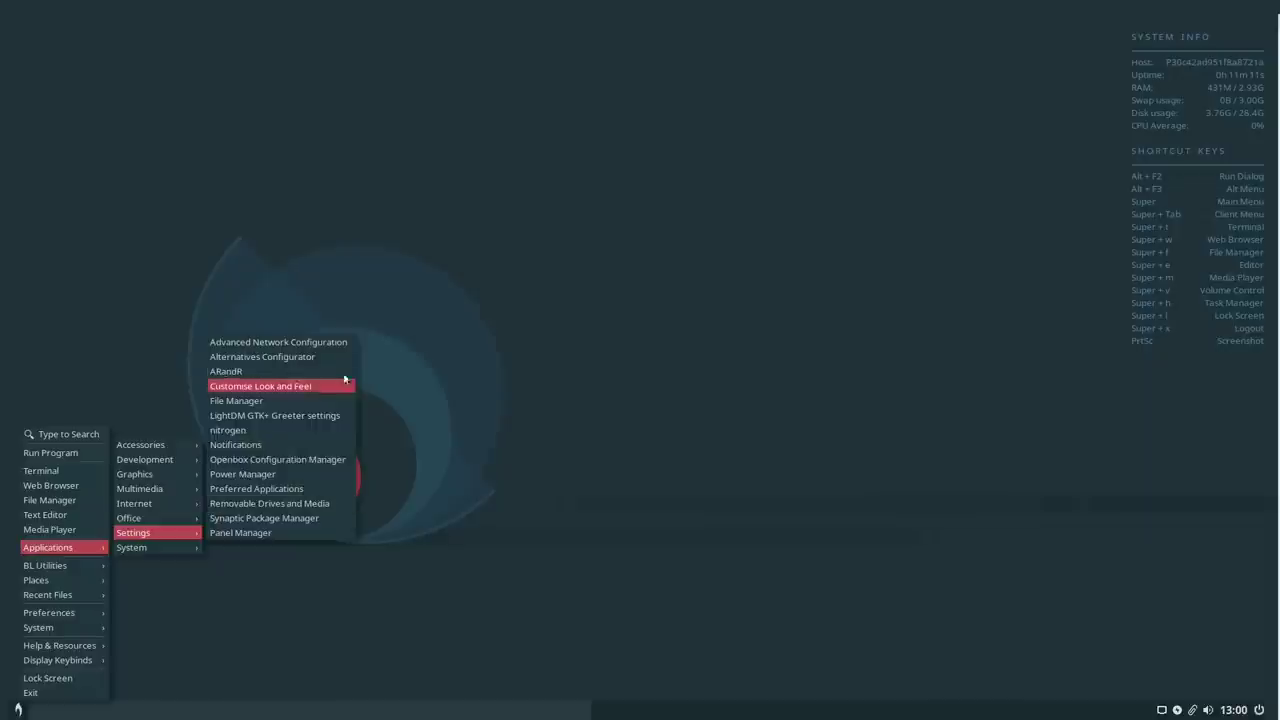
pyautogui.click(320, 349)
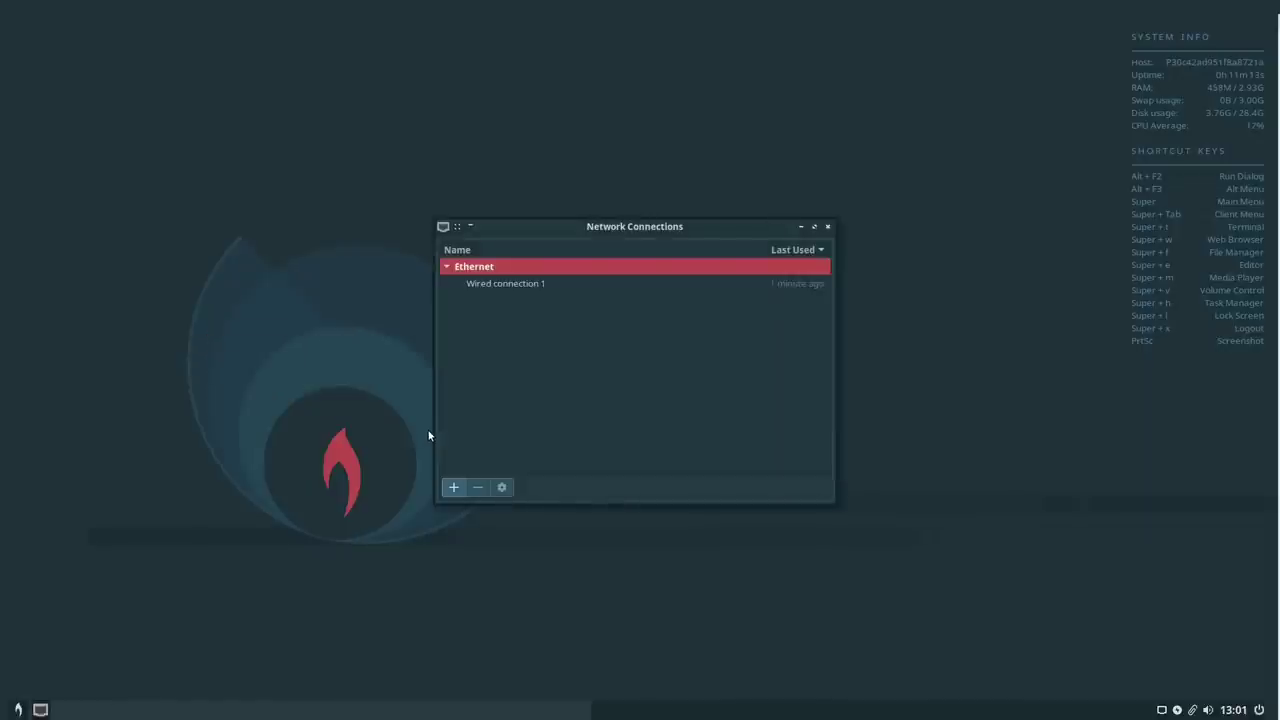
pyautogui.click(828, 229)
pyautogui.click(18, 709)
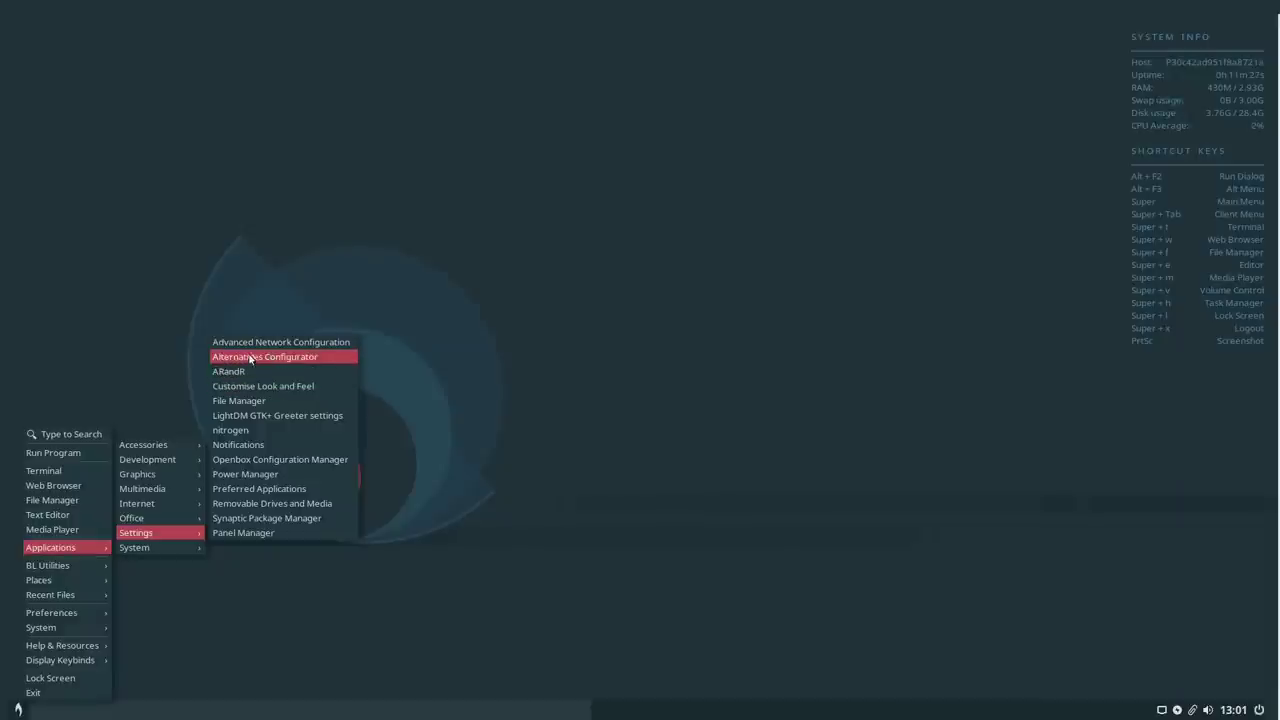
pyautogui.click(262, 385)
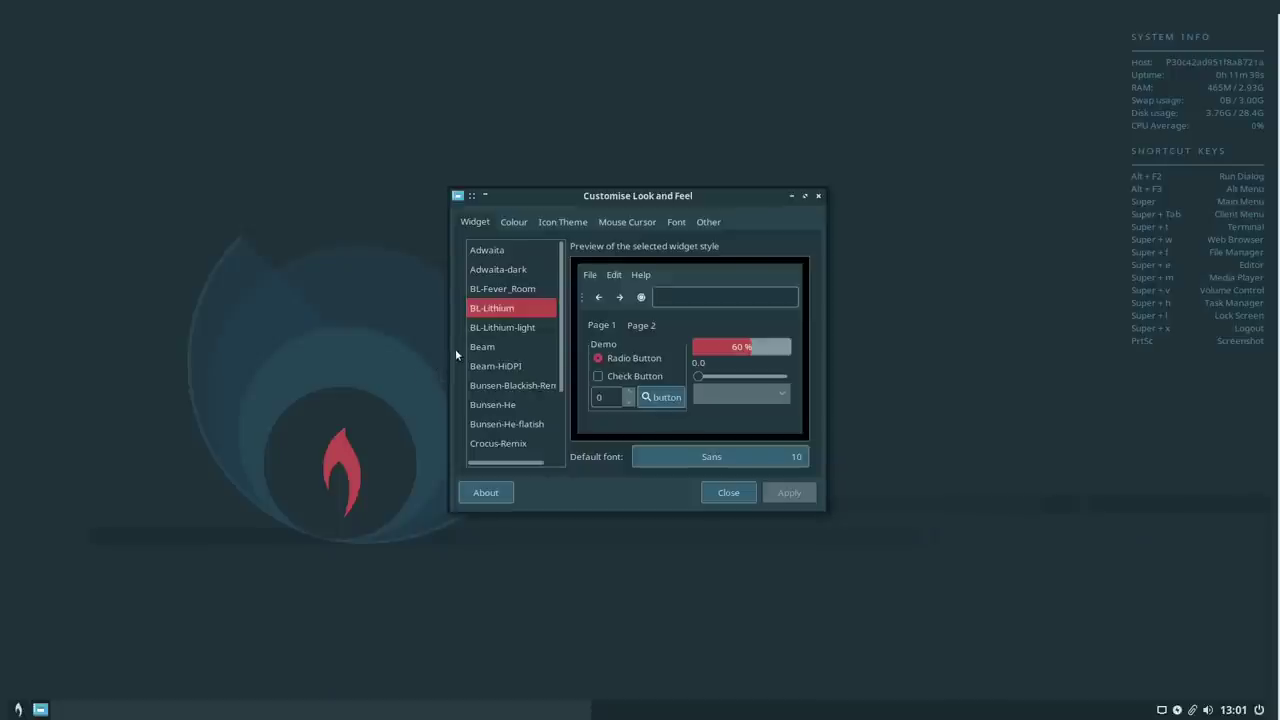
pyautogui.click(494, 288)
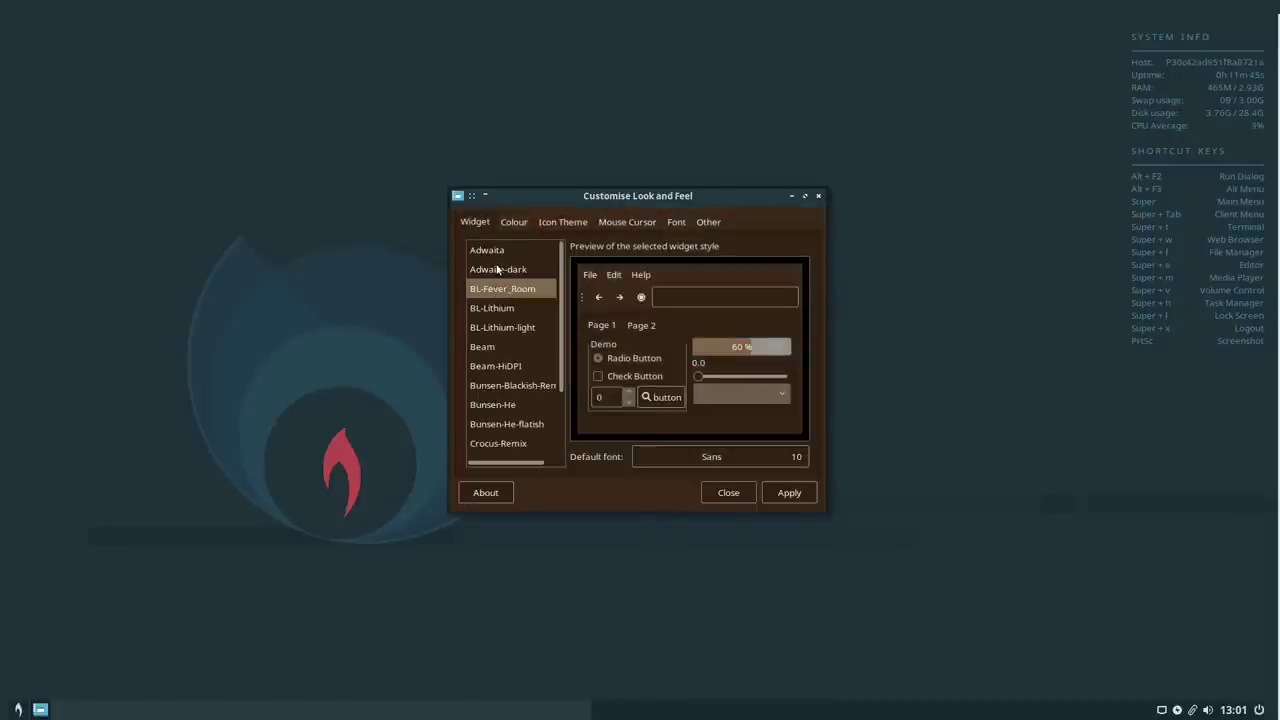
pyautogui.click(497, 268)
pyautogui.scroll(-2, 509, 303)
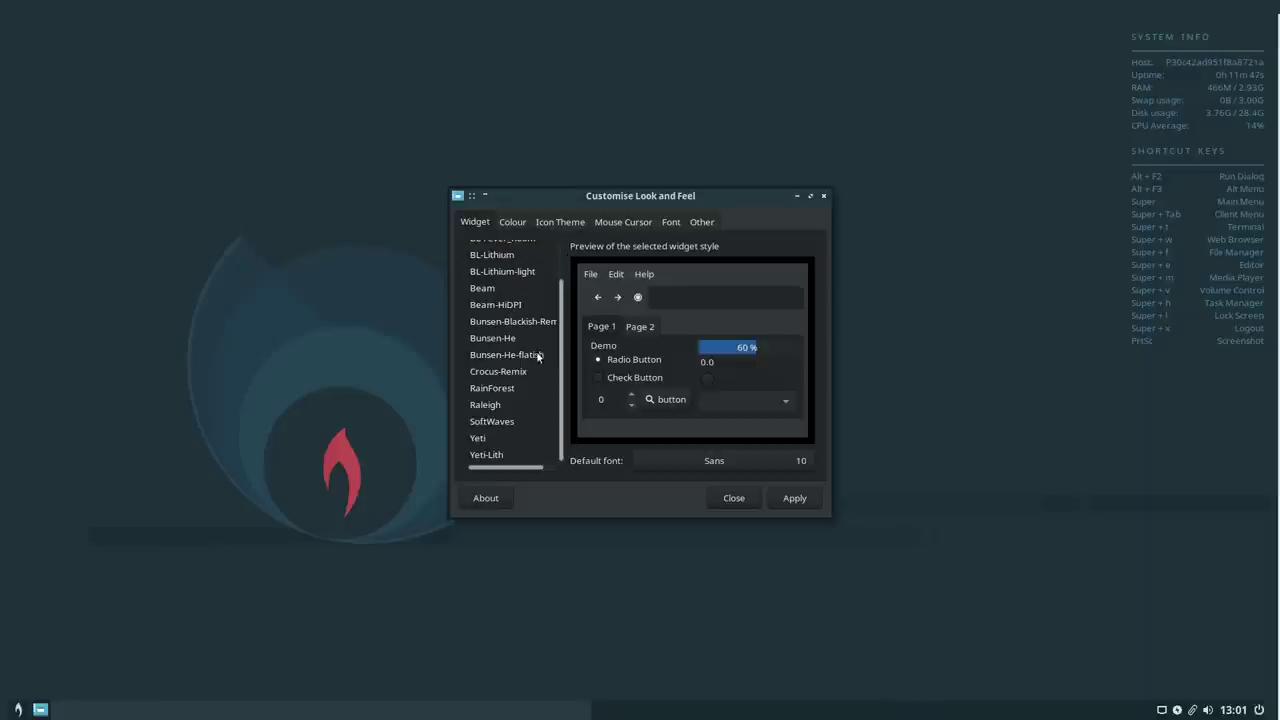
pyautogui.click(505, 322)
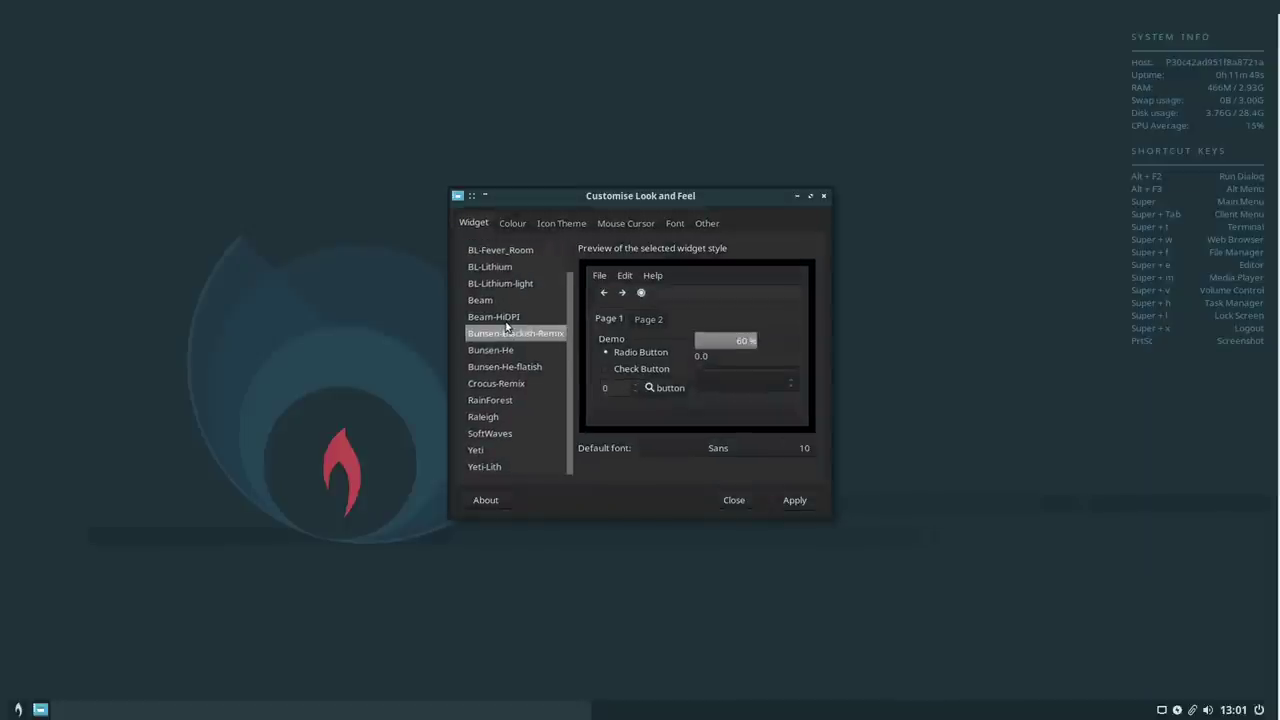
pyautogui.click(502, 352)
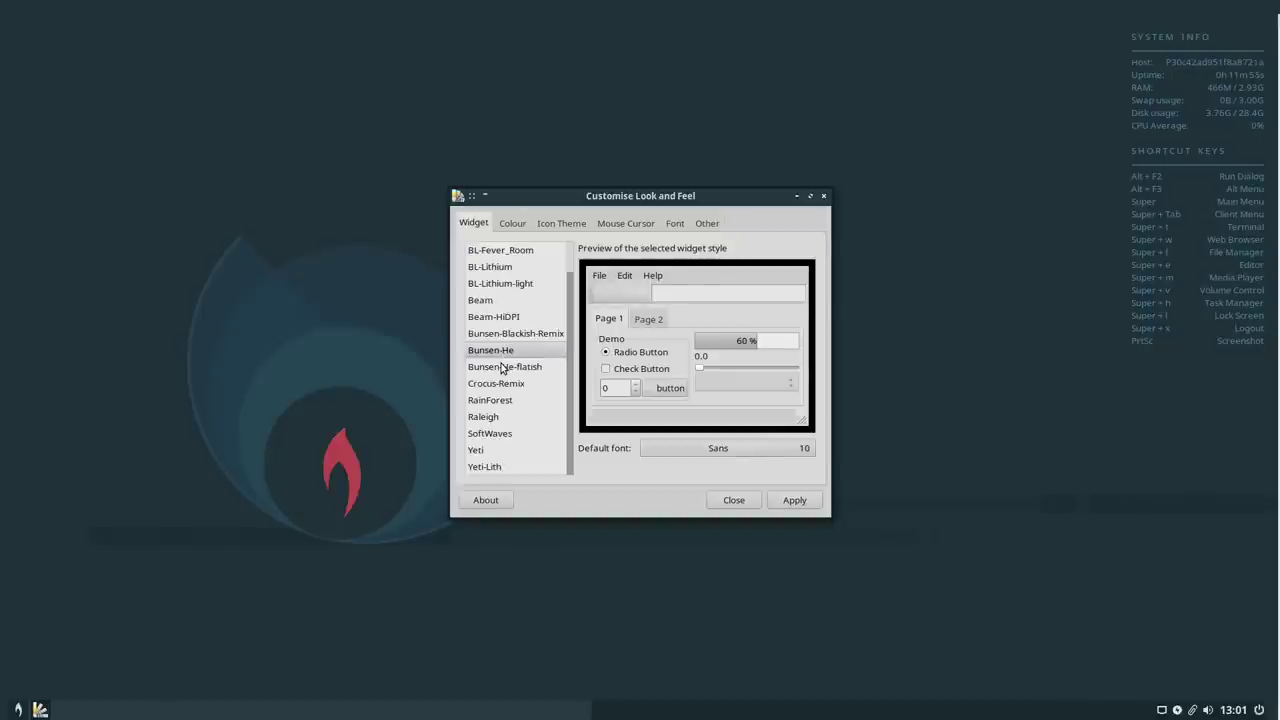
pyautogui.click(503, 368)
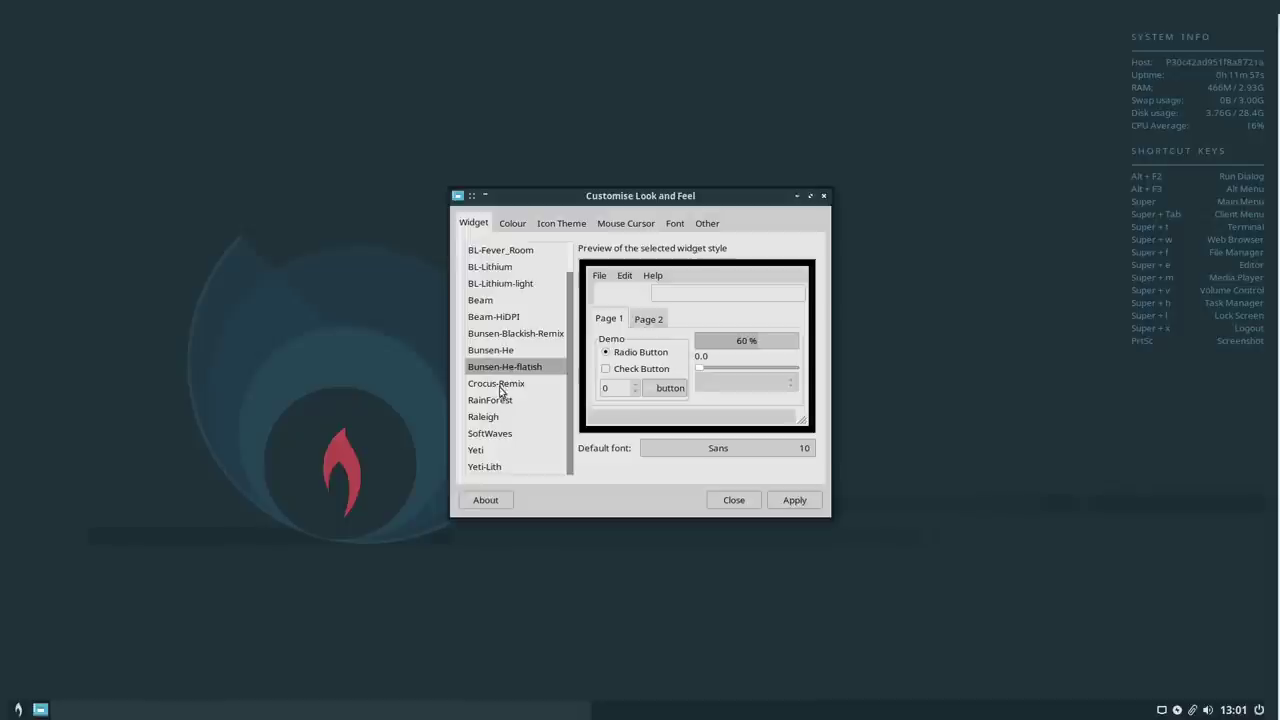
pyautogui.click(499, 385)
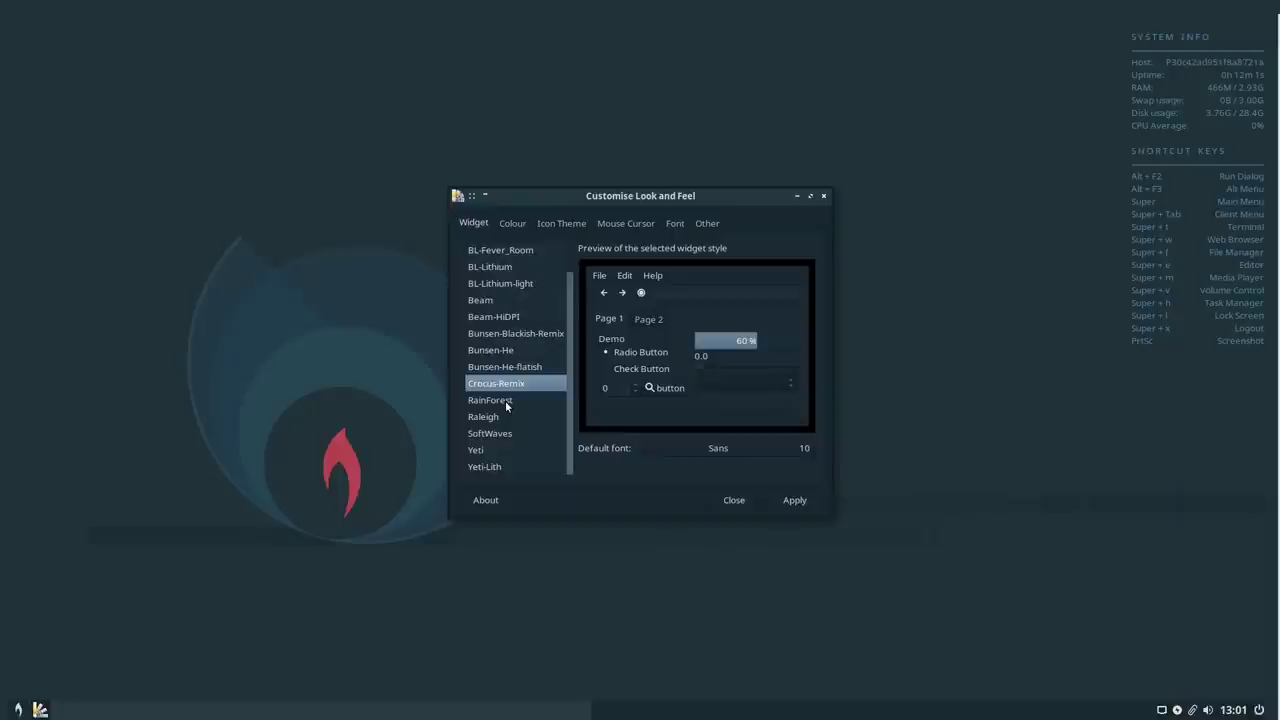
pyautogui.click(505, 400)
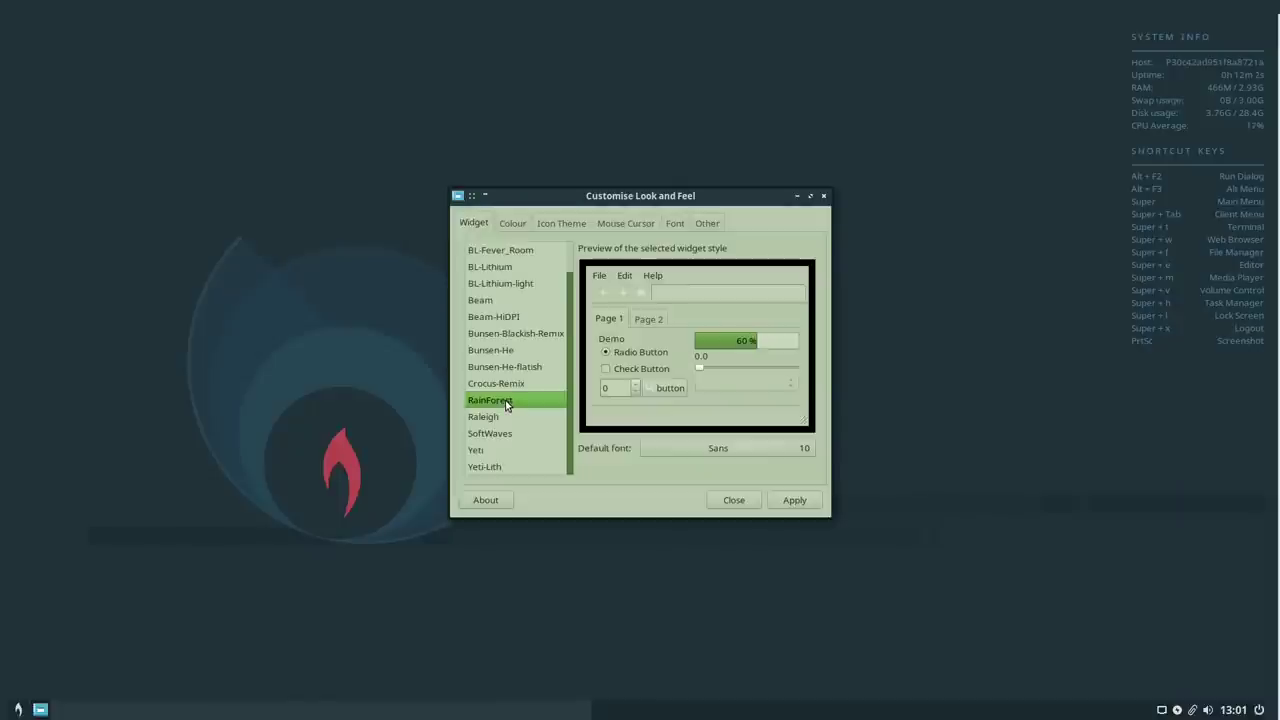
pyautogui.click(478, 453)
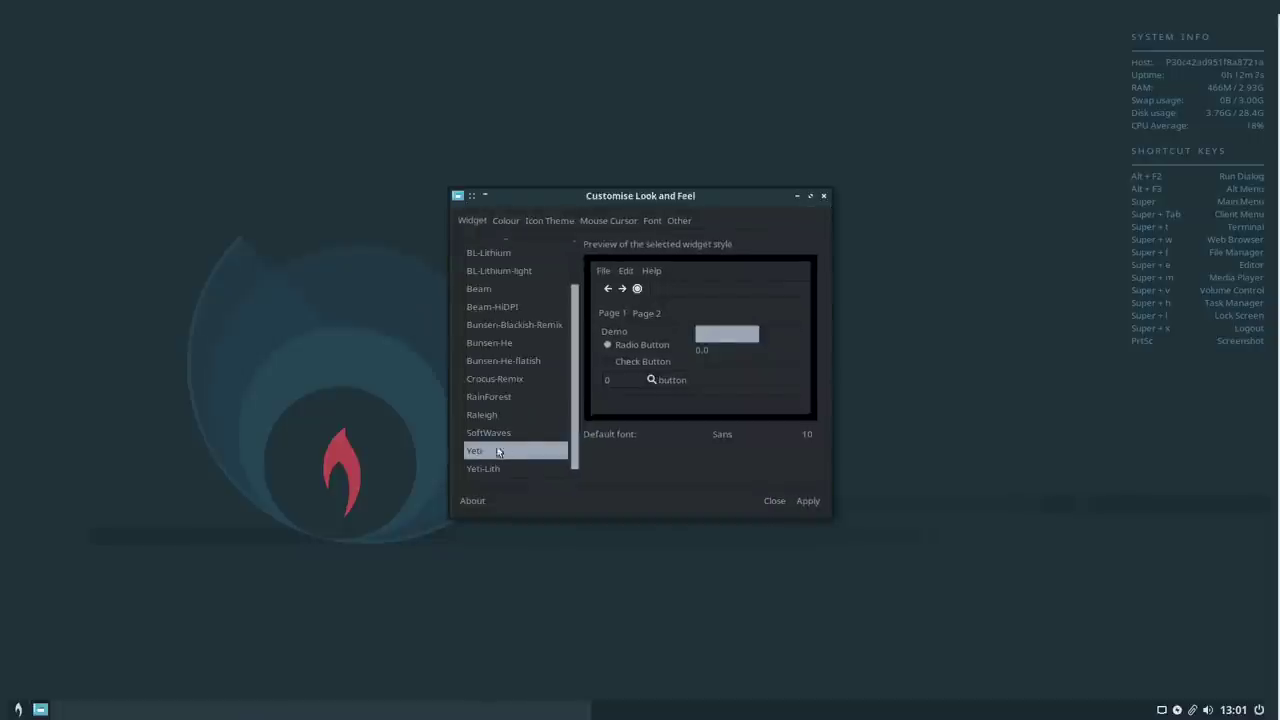
pyautogui.scroll(3, 513, 378)
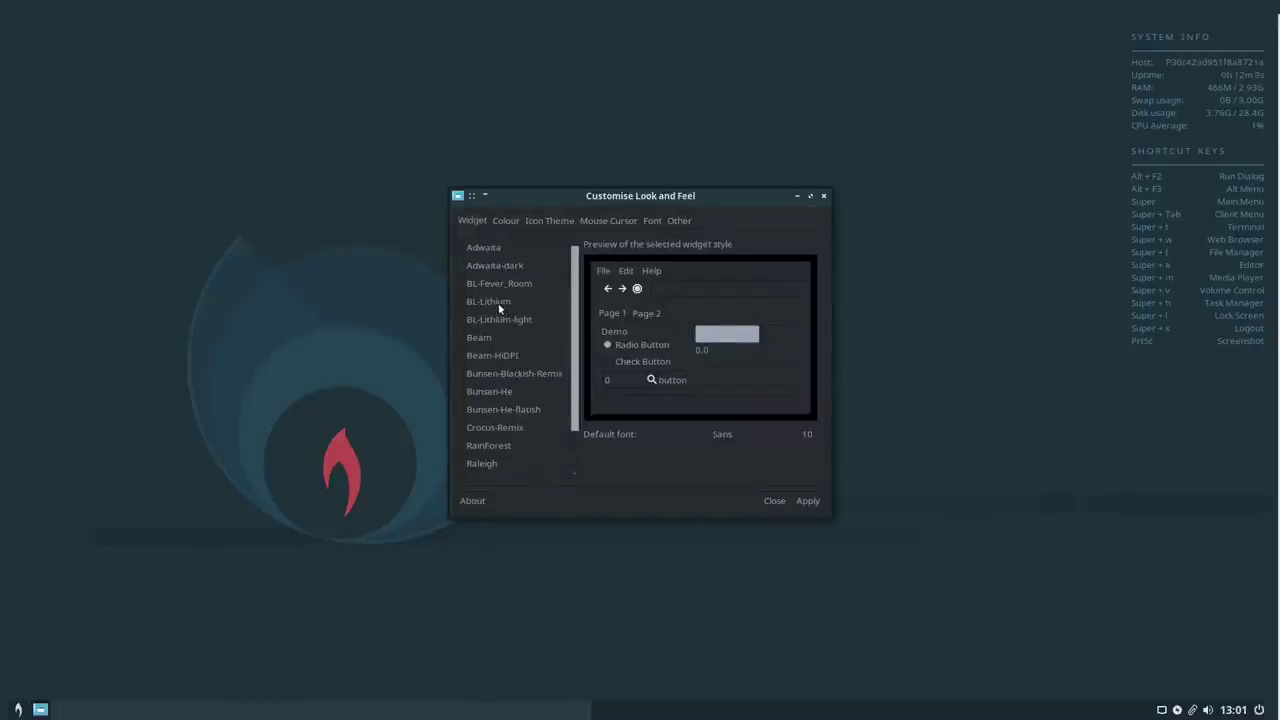
pyautogui.click(494, 301)
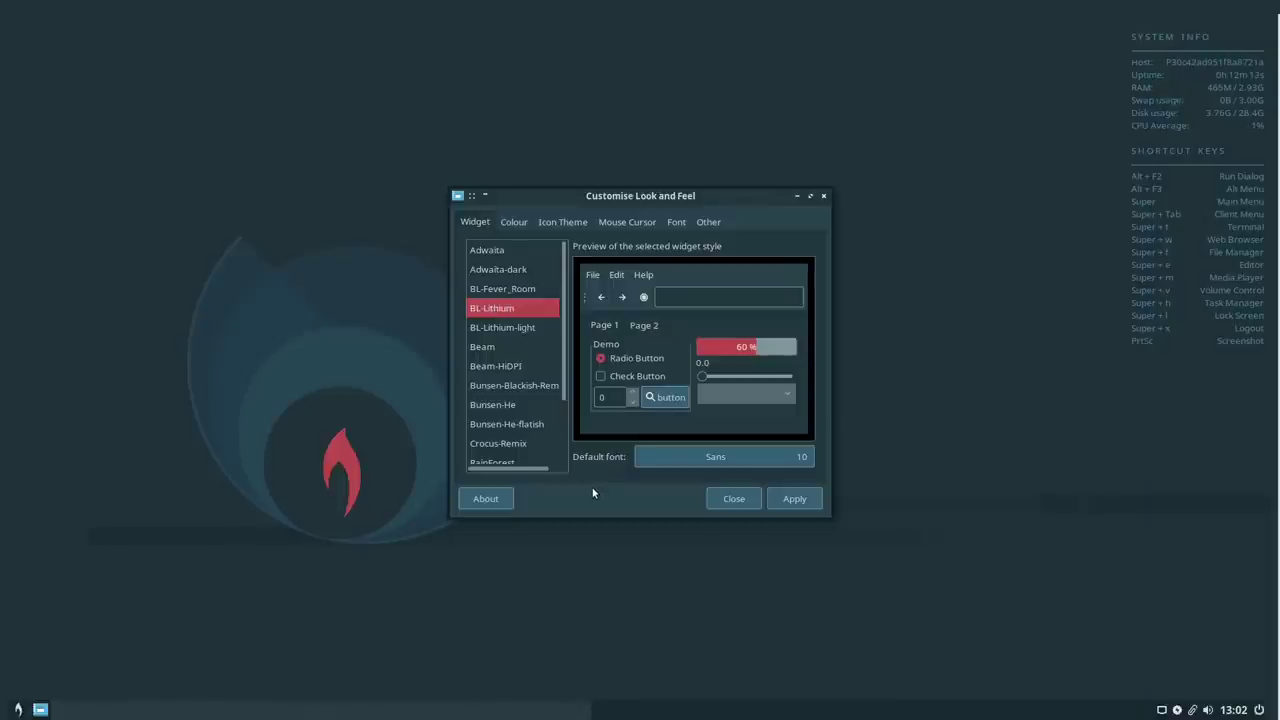
pyautogui.click(729, 500)
pyautogui.click(18, 710)
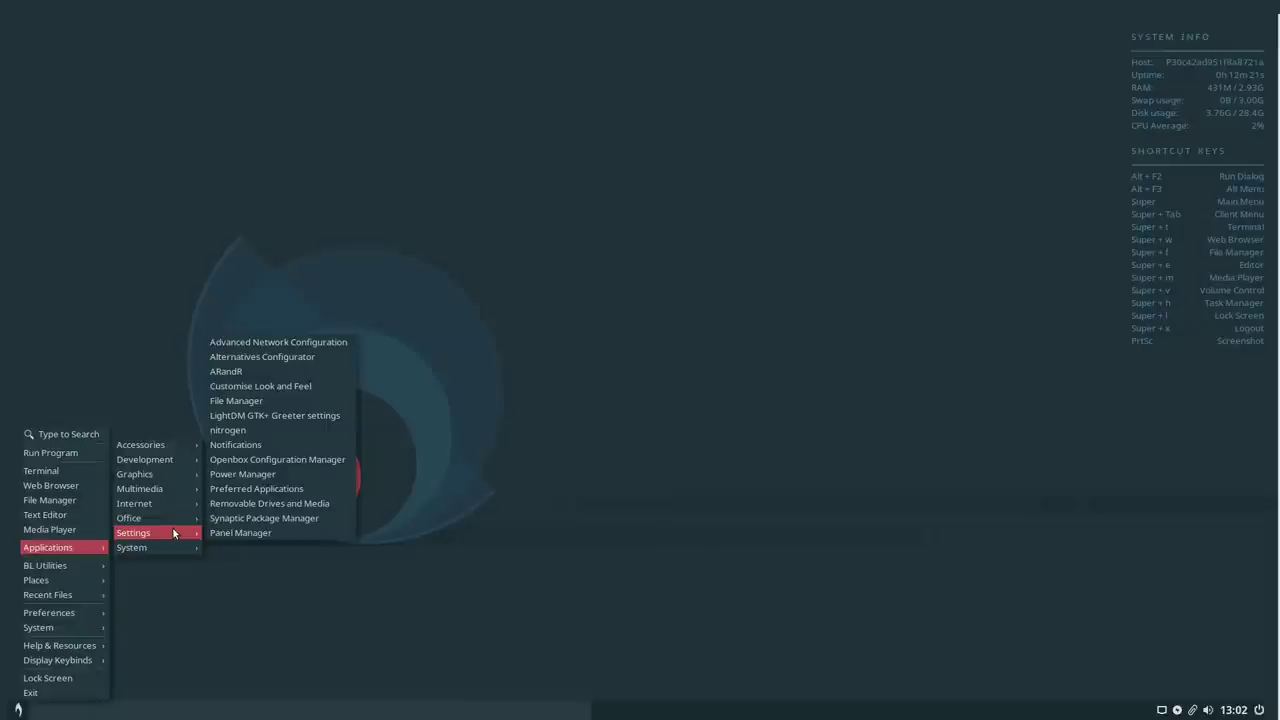
# Reopen and close Customise Look and Feel, then launch Openbox Configuration Manager from Settings
pyautogui.click(290, 386)
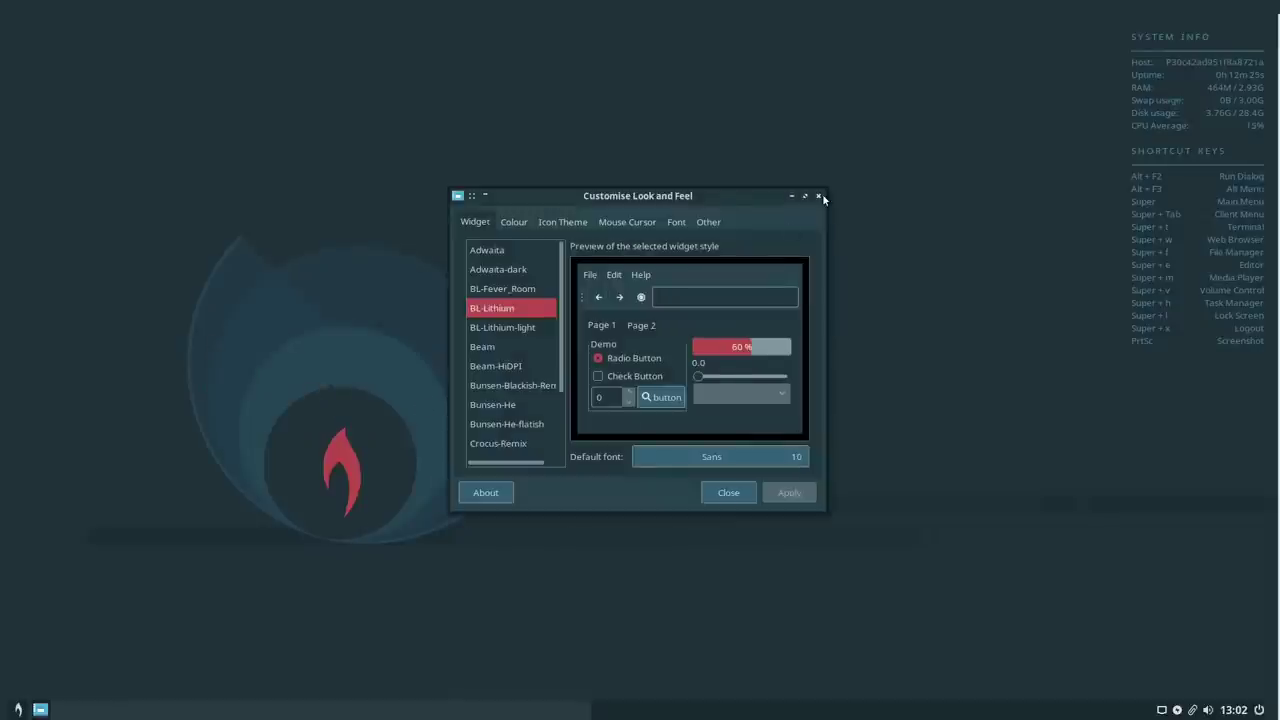
pyautogui.click(819, 196)
pyautogui.click(18, 709)
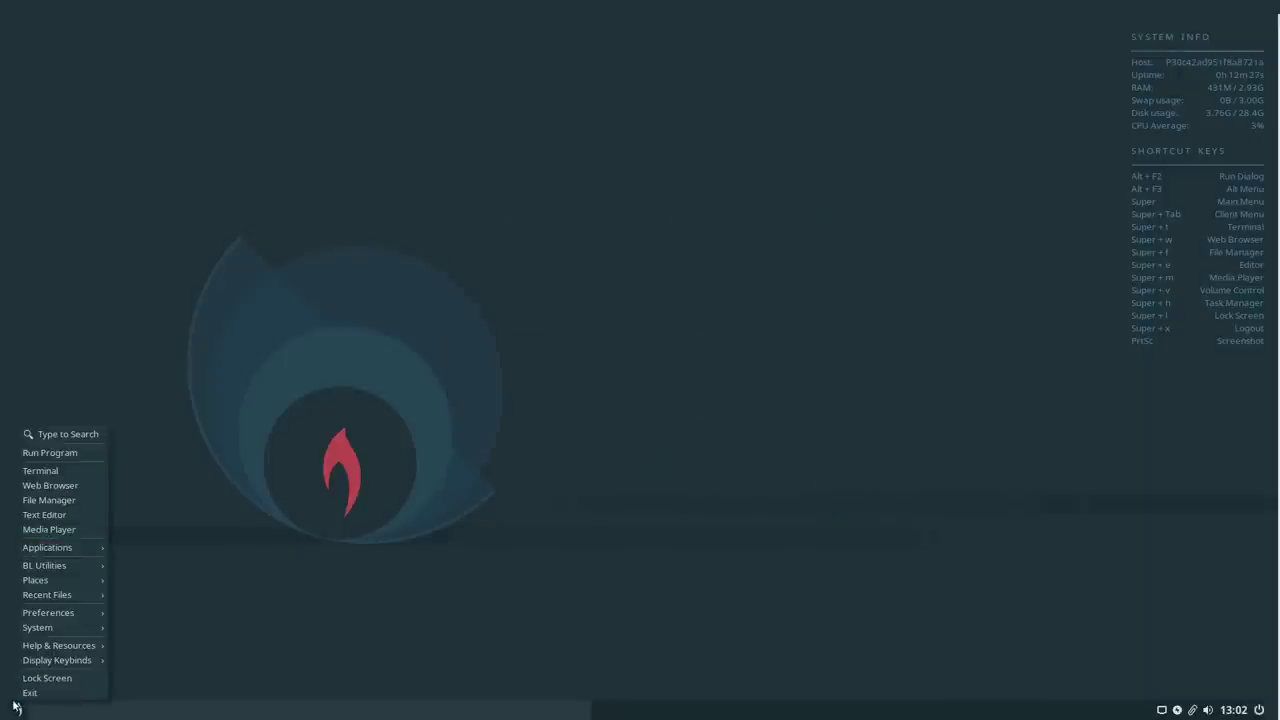
pyautogui.moveTo(84, 549)
pyautogui.moveTo(155, 535)
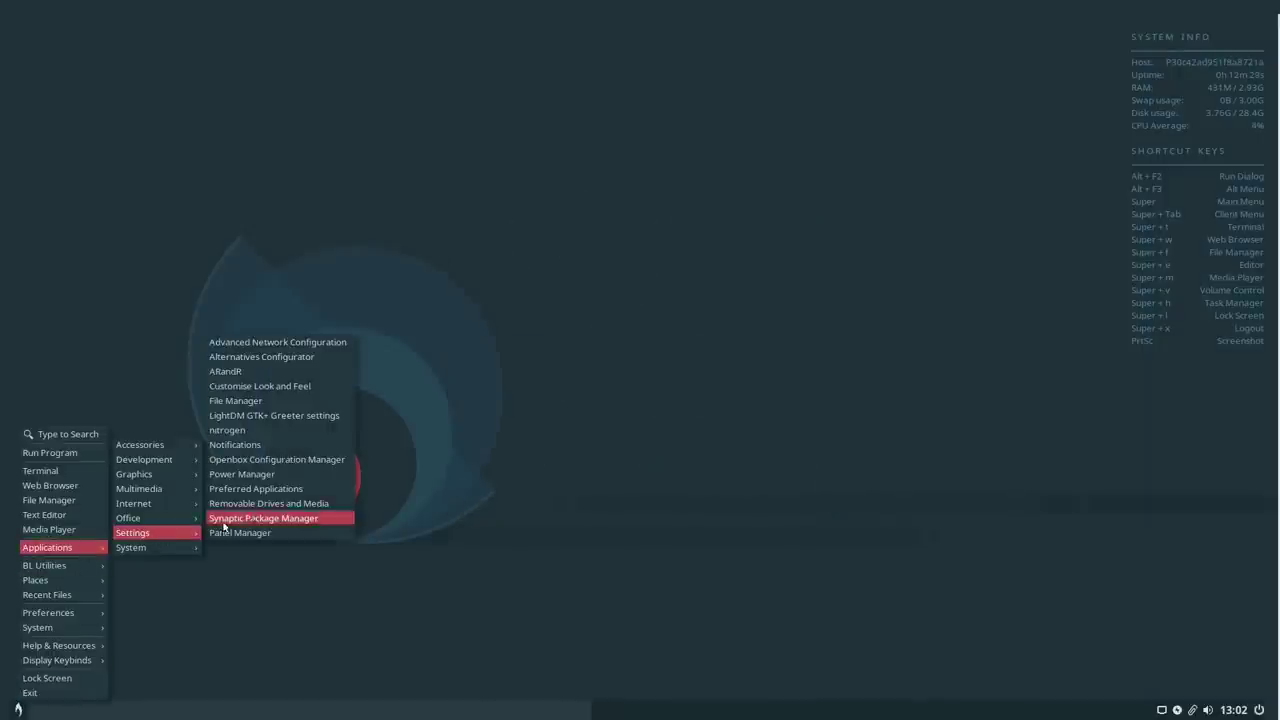
pyautogui.click(264, 460)
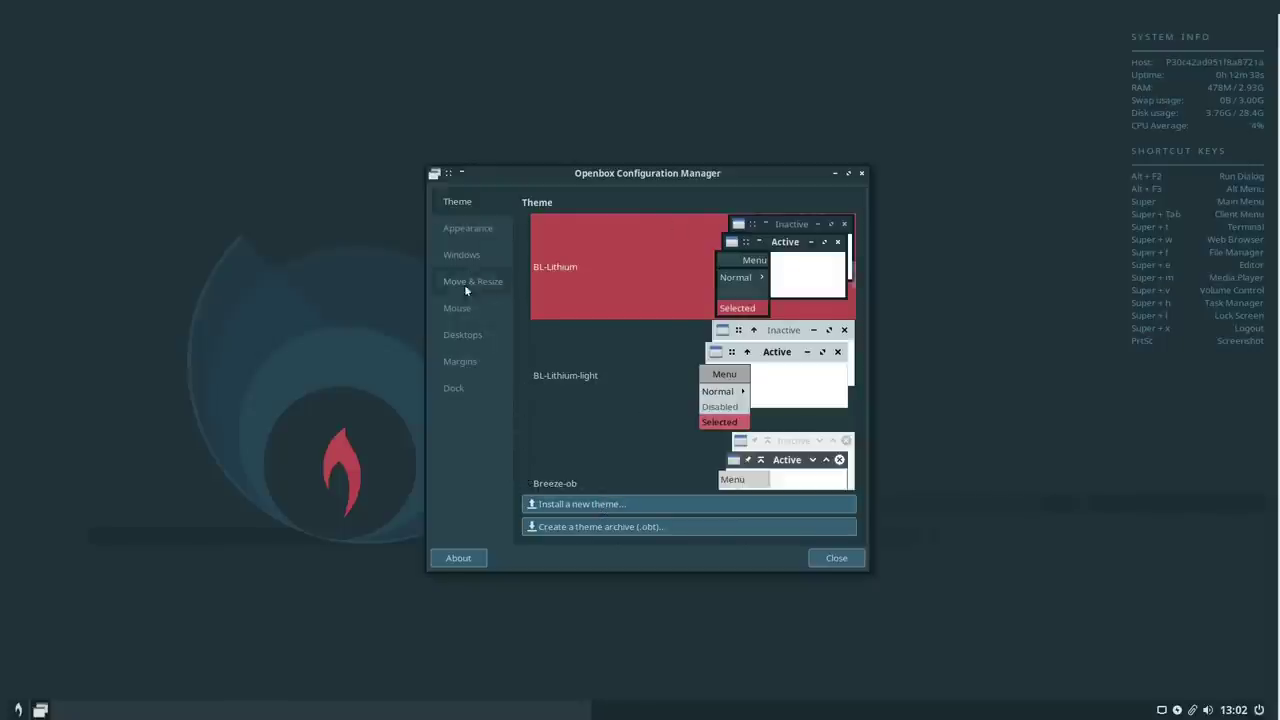
# Browse Openbox's Appearance, Windows, Move & Resize, Mouse, Desktops and Margins pages, then close it
pyautogui.click(473, 233)
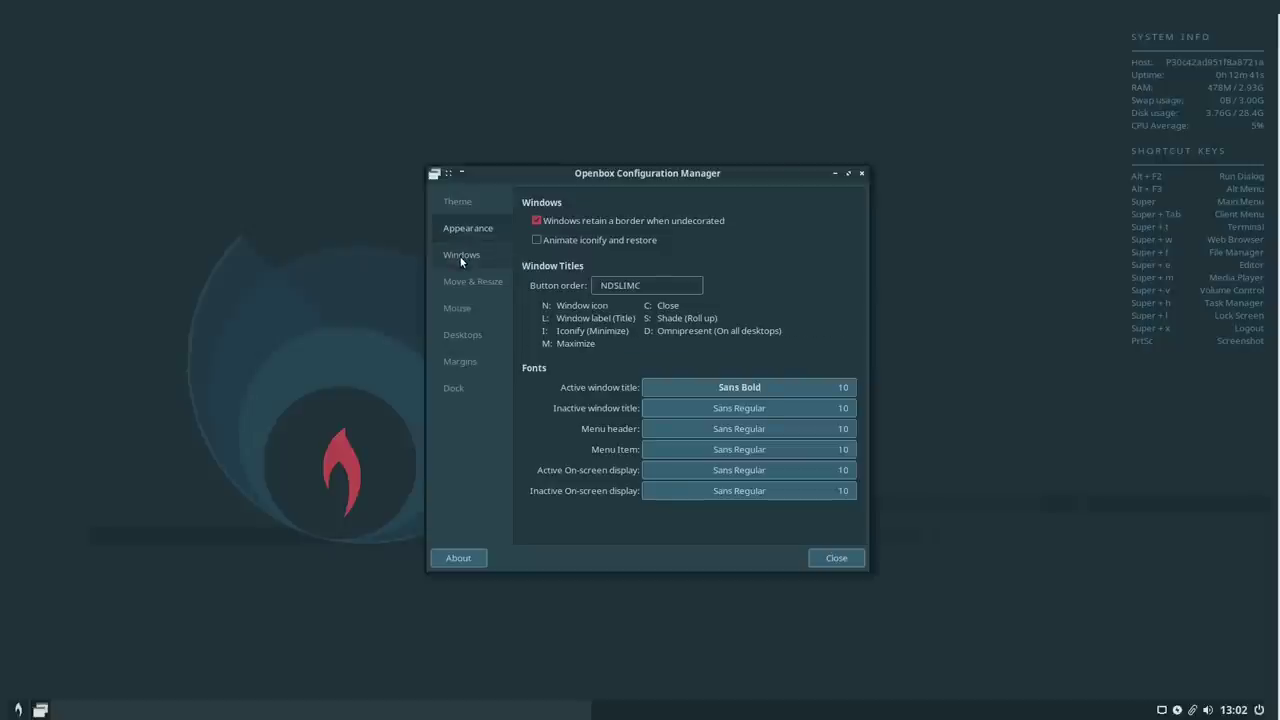
pyautogui.click(459, 256)
pyautogui.click(456, 284)
pyautogui.click(455, 309)
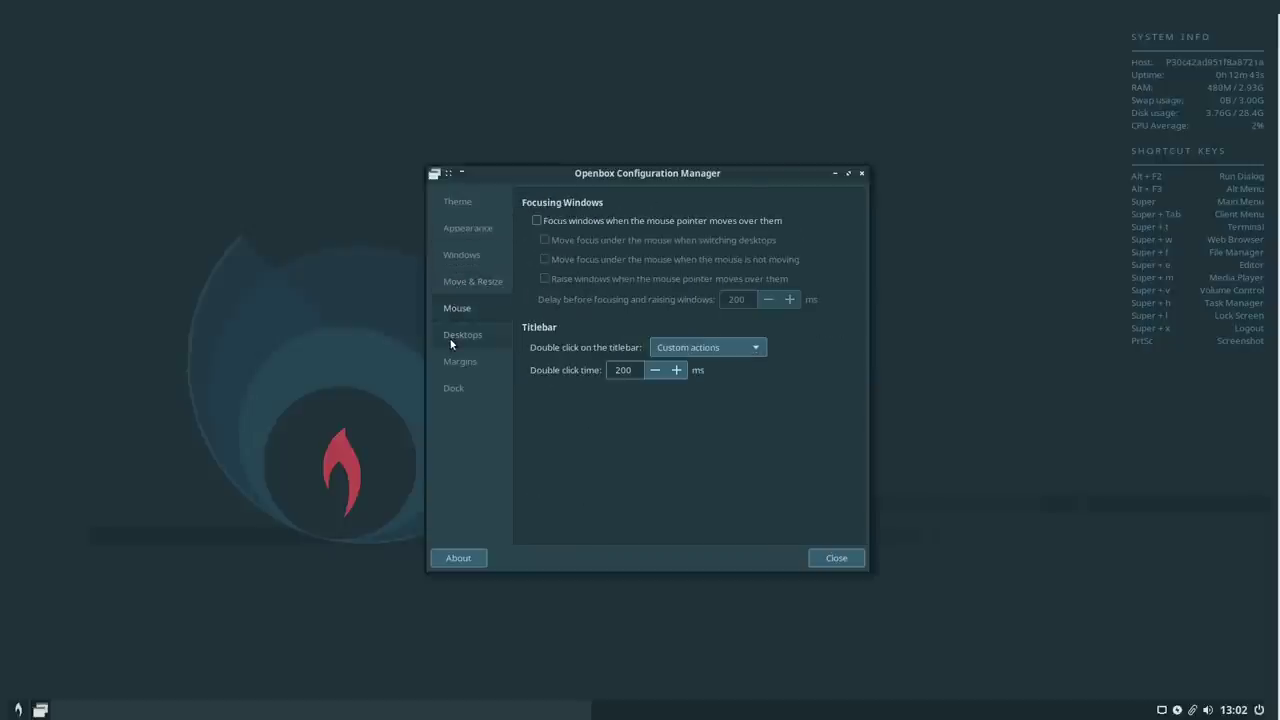
pyautogui.click(451, 340)
pyautogui.click(455, 366)
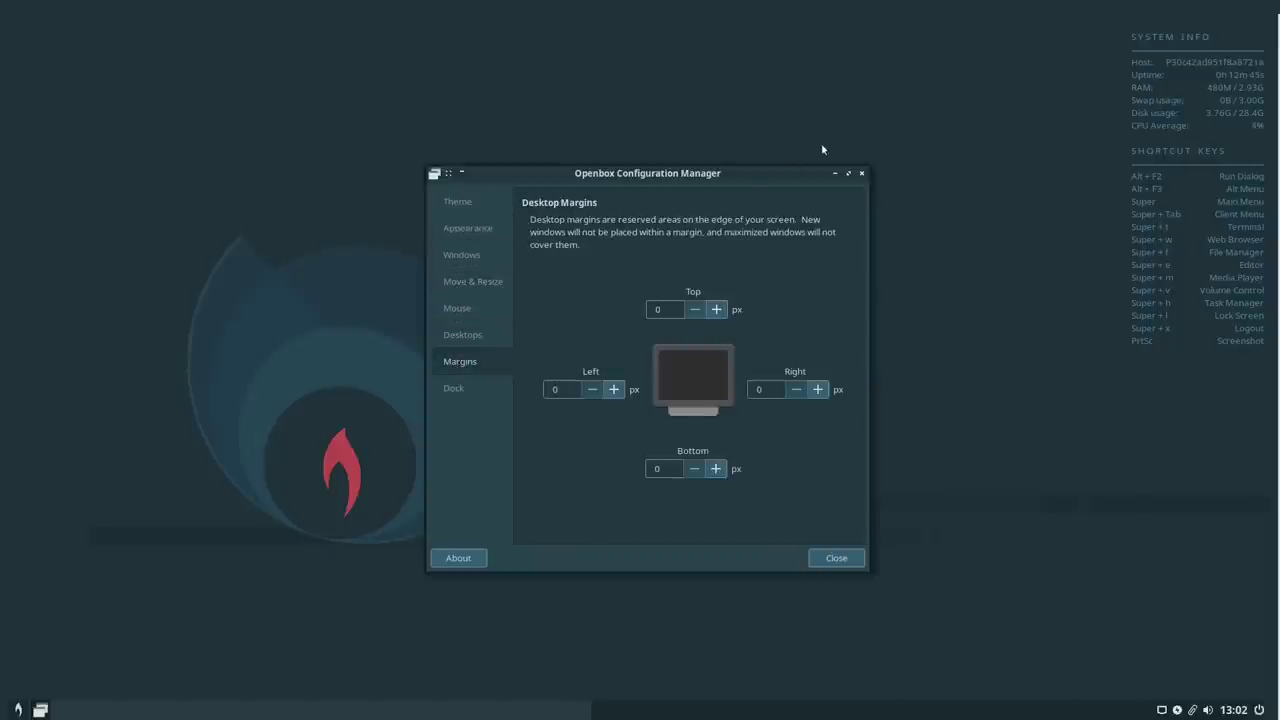
pyautogui.click(862, 174)
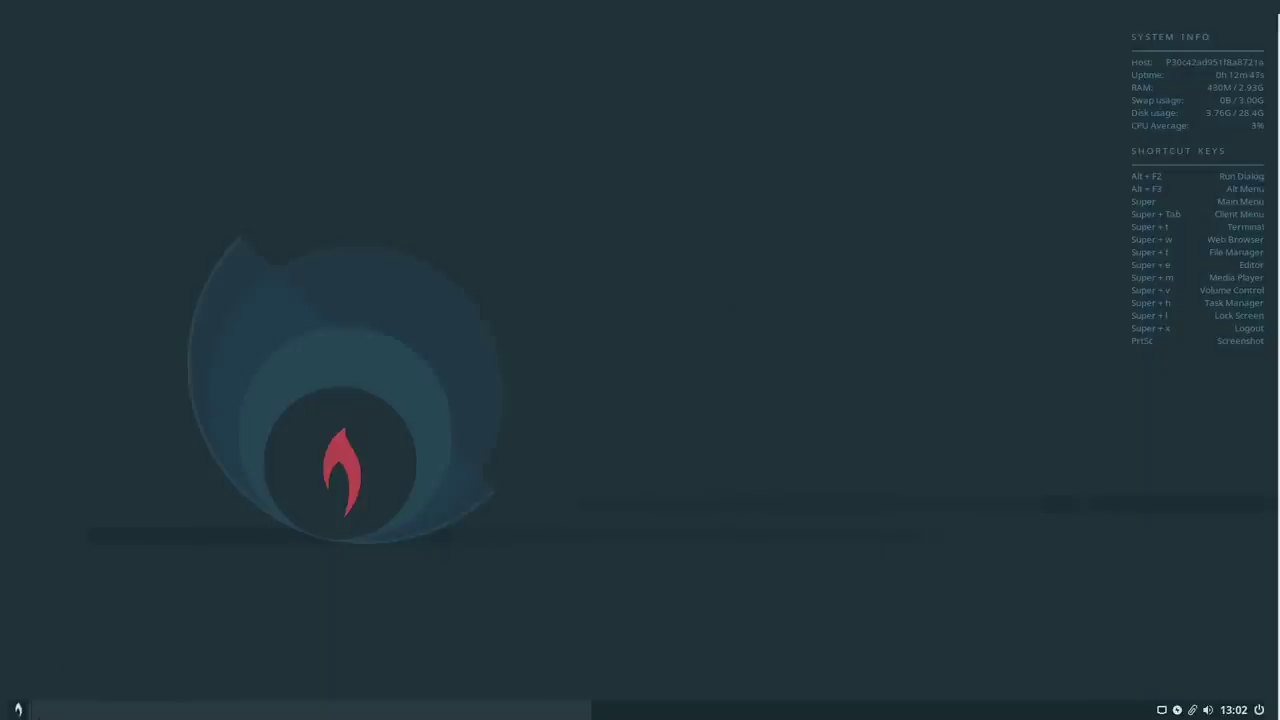
# Launch the tint2 Panel Manager from Applications > Settings in the main menu
pyautogui.click(20, 707)
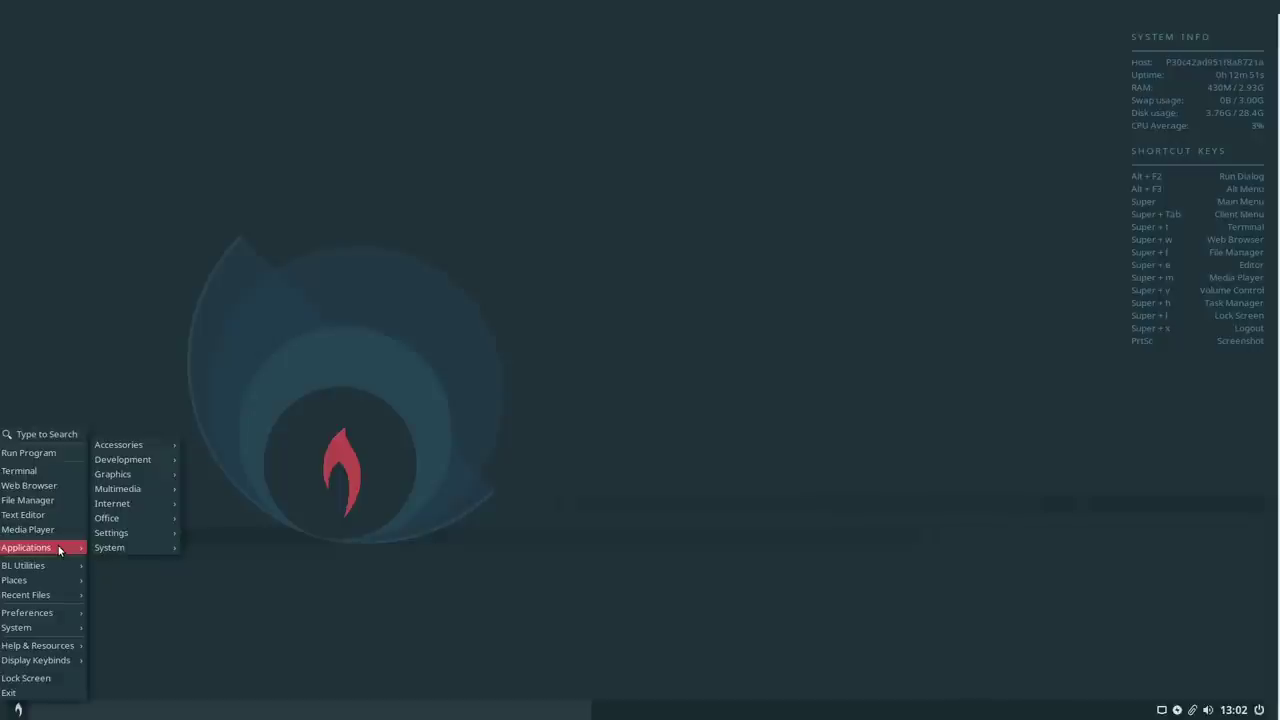
pyautogui.moveTo(153, 541)
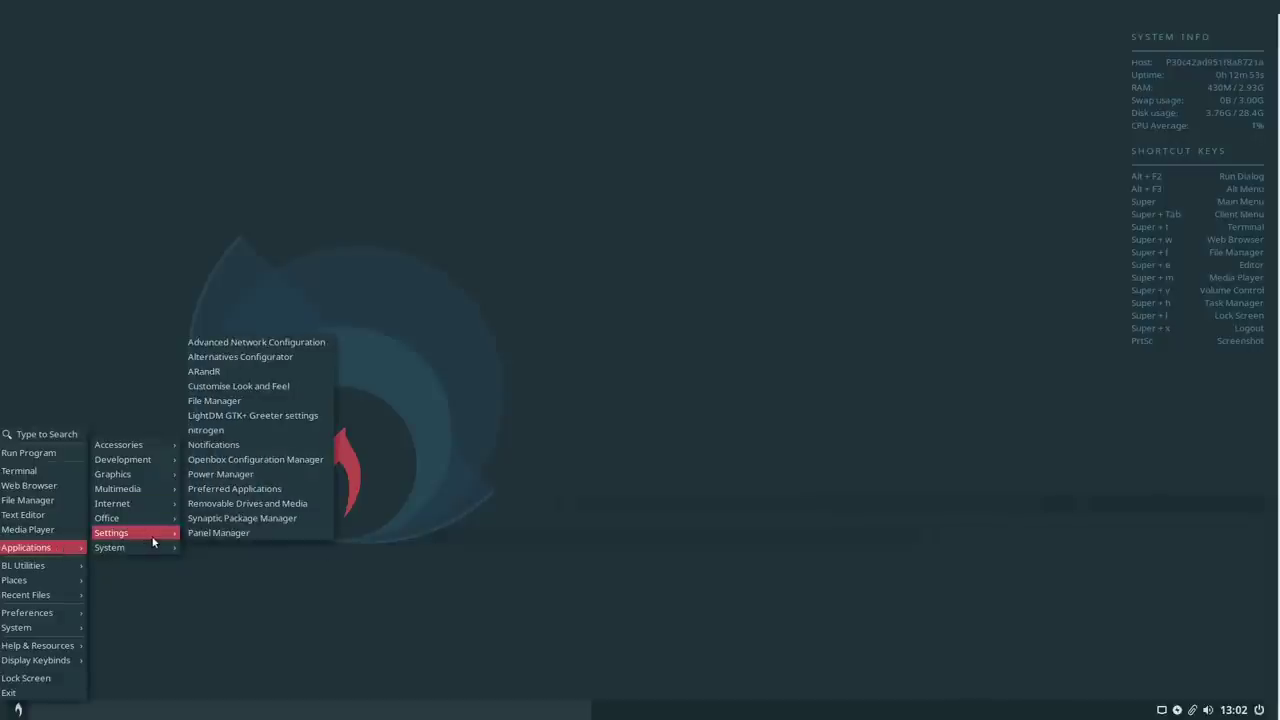
pyautogui.click(252, 535)
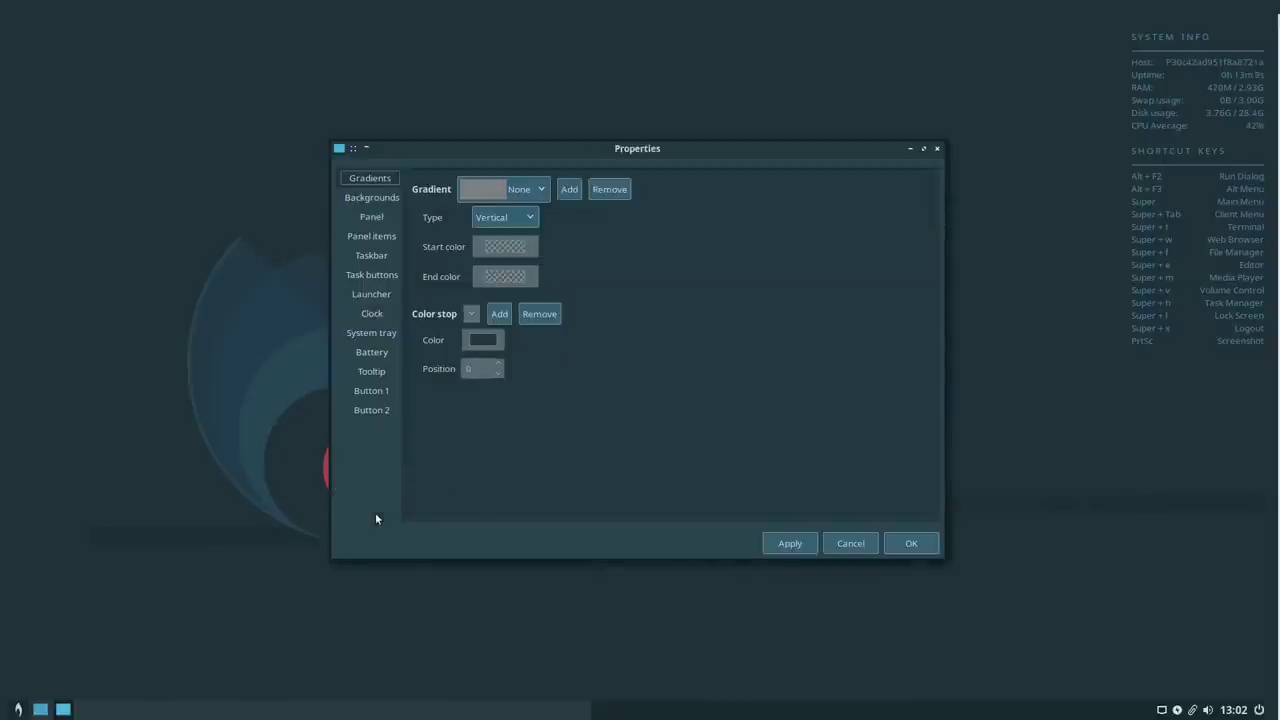
# Set the panel geometry position to top-centre, apply and confirm, then close the themes window
pyautogui.click(378, 200)
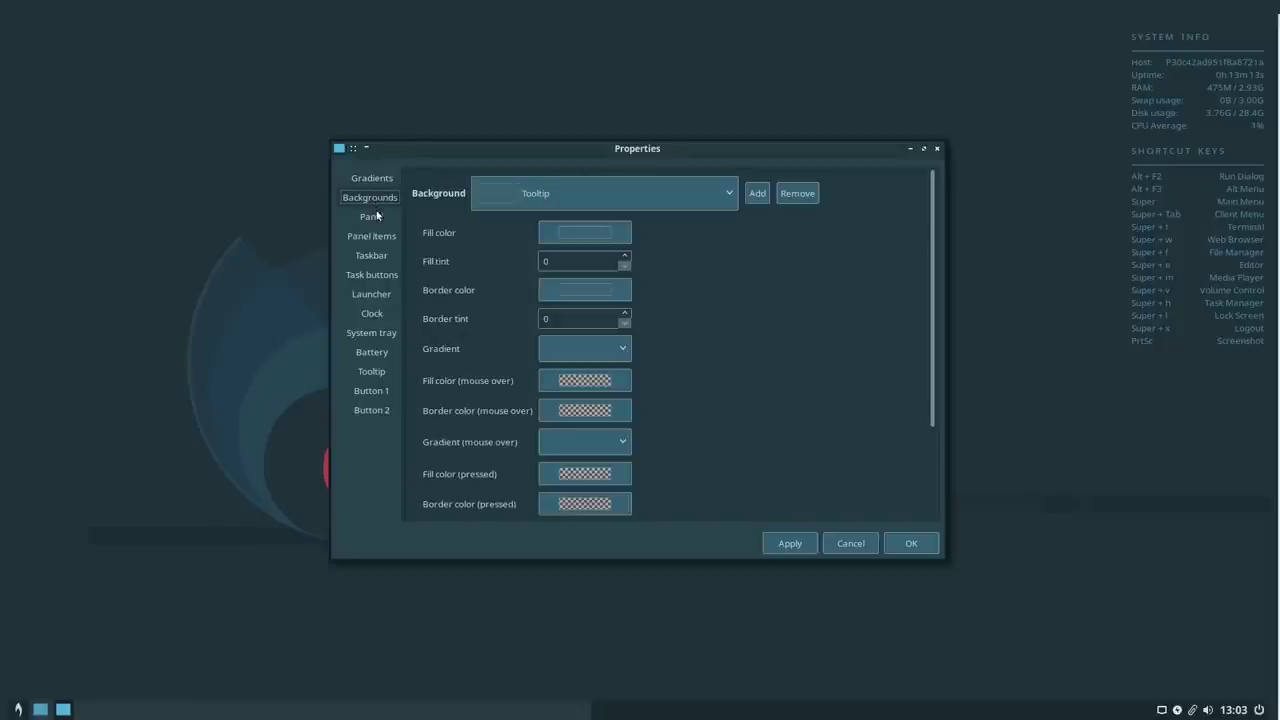
pyautogui.click(375, 216)
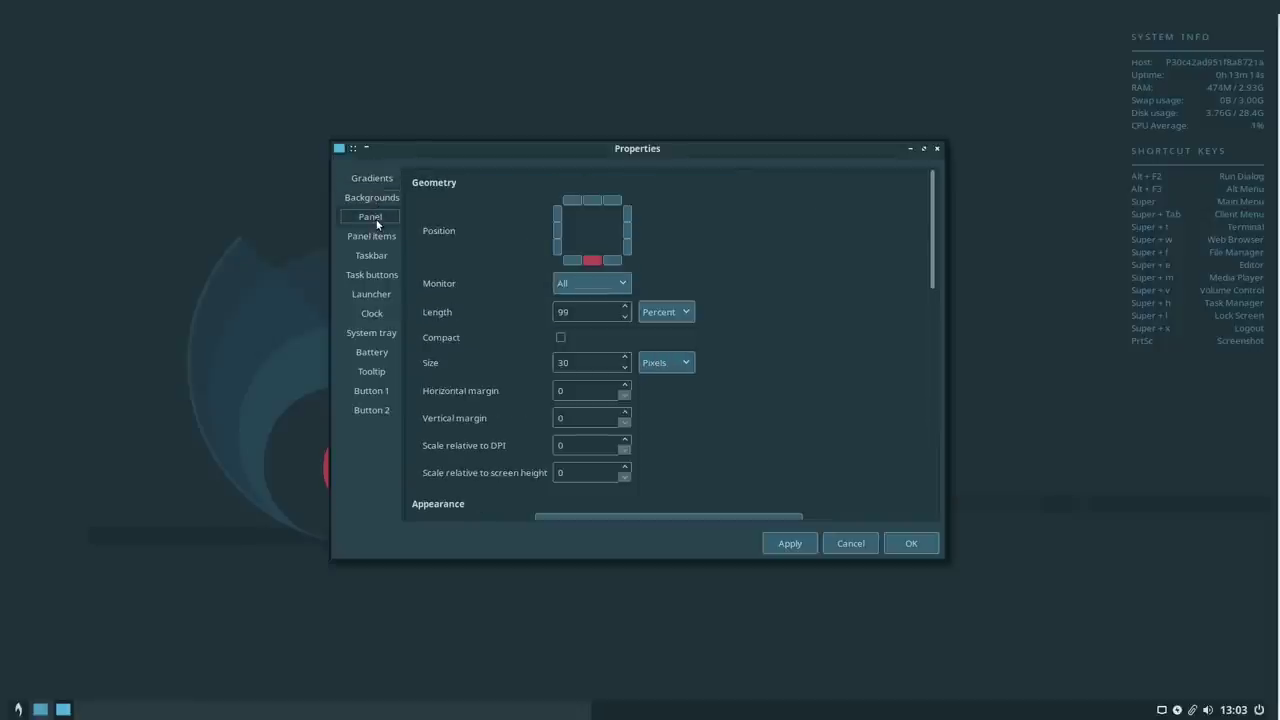
pyautogui.click(592, 201)
pyautogui.click(804, 548)
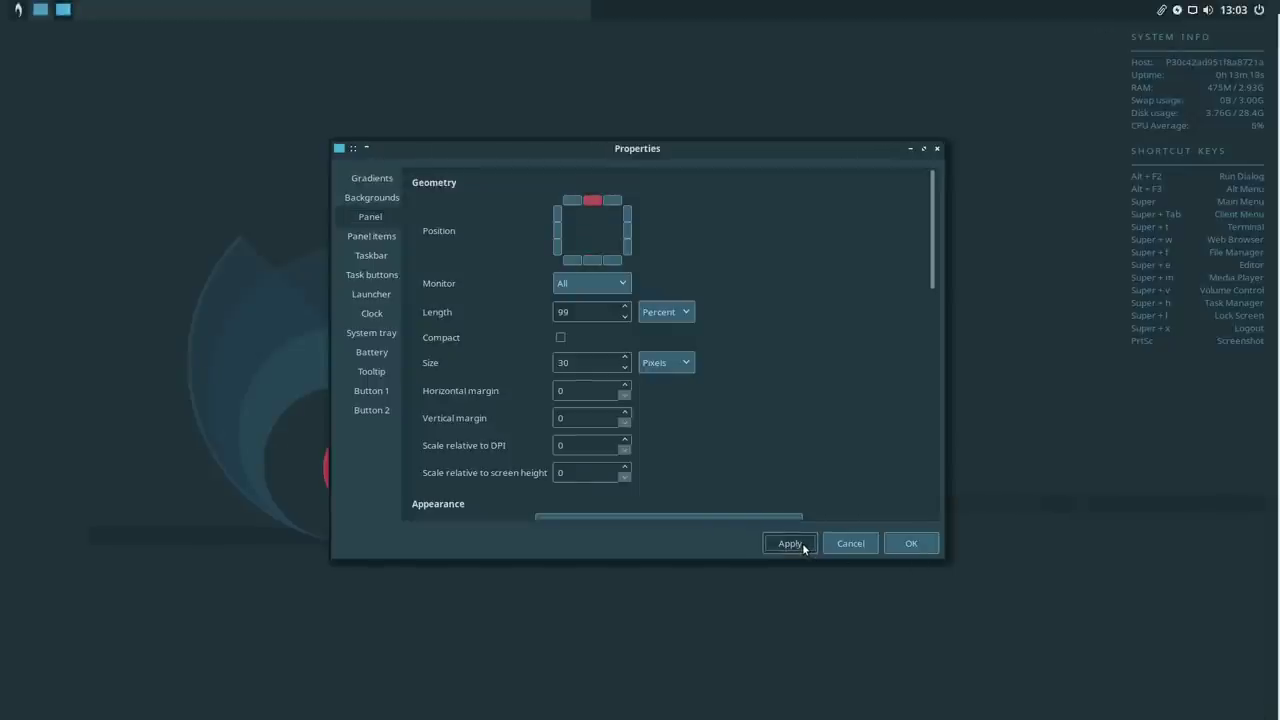
pyautogui.click(919, 545)
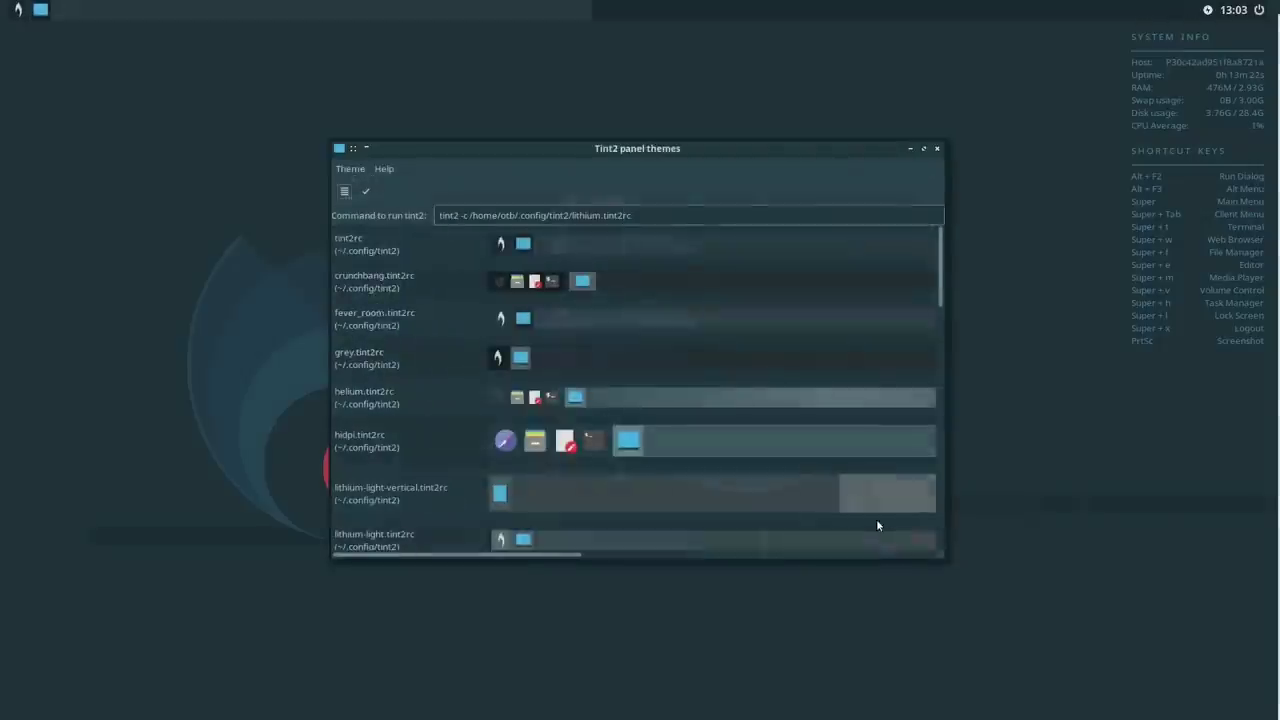
pyautogui.click(937, 148)
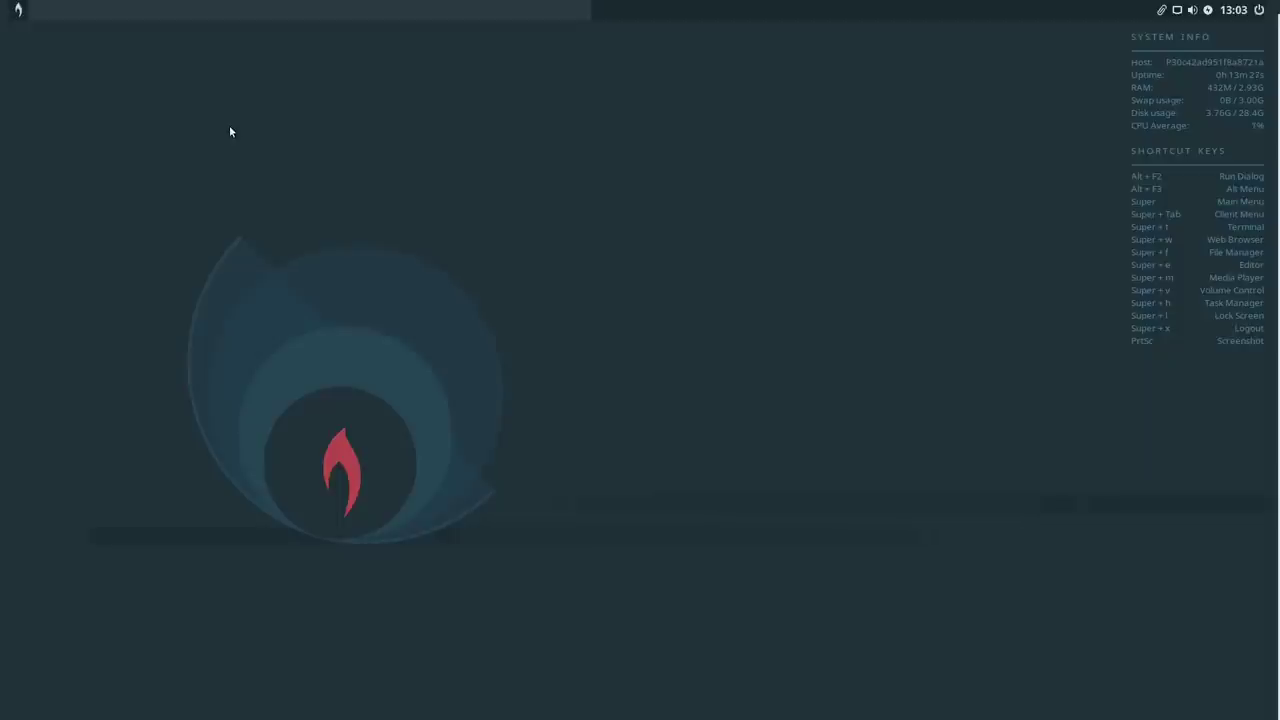
pyautogui.click(17, 9)
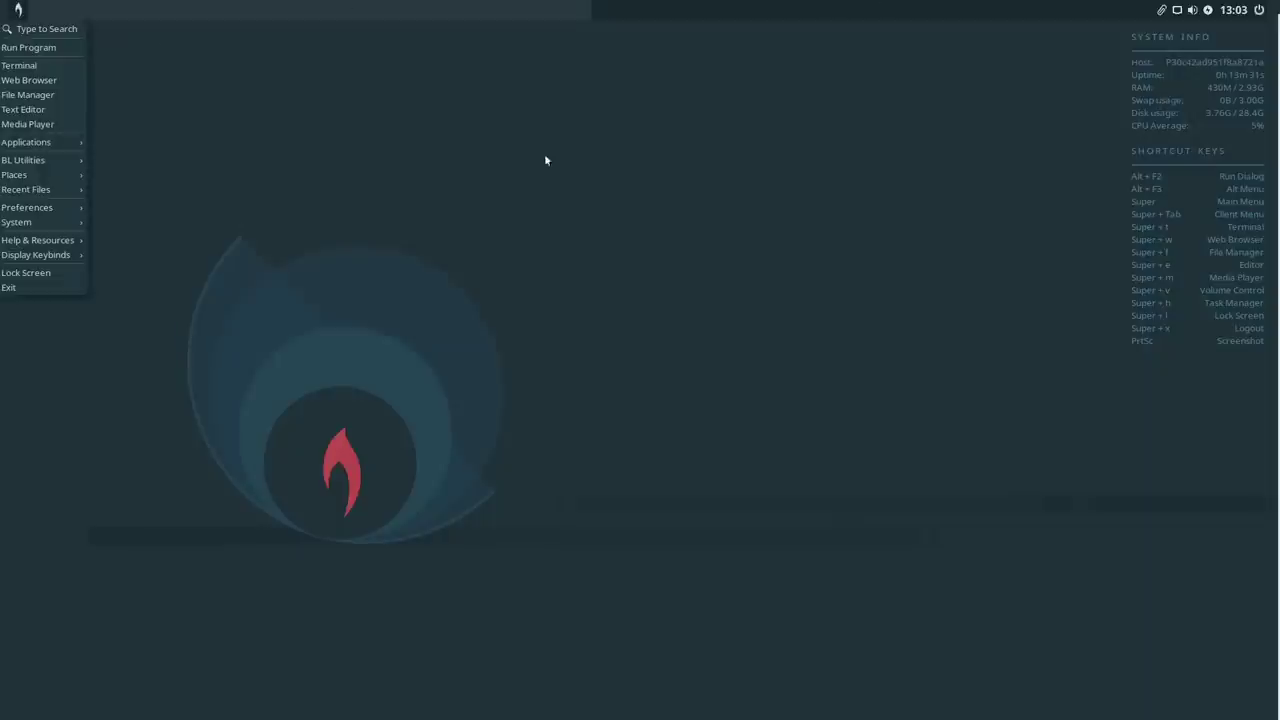
pyautogui.moveTo(45, 143)
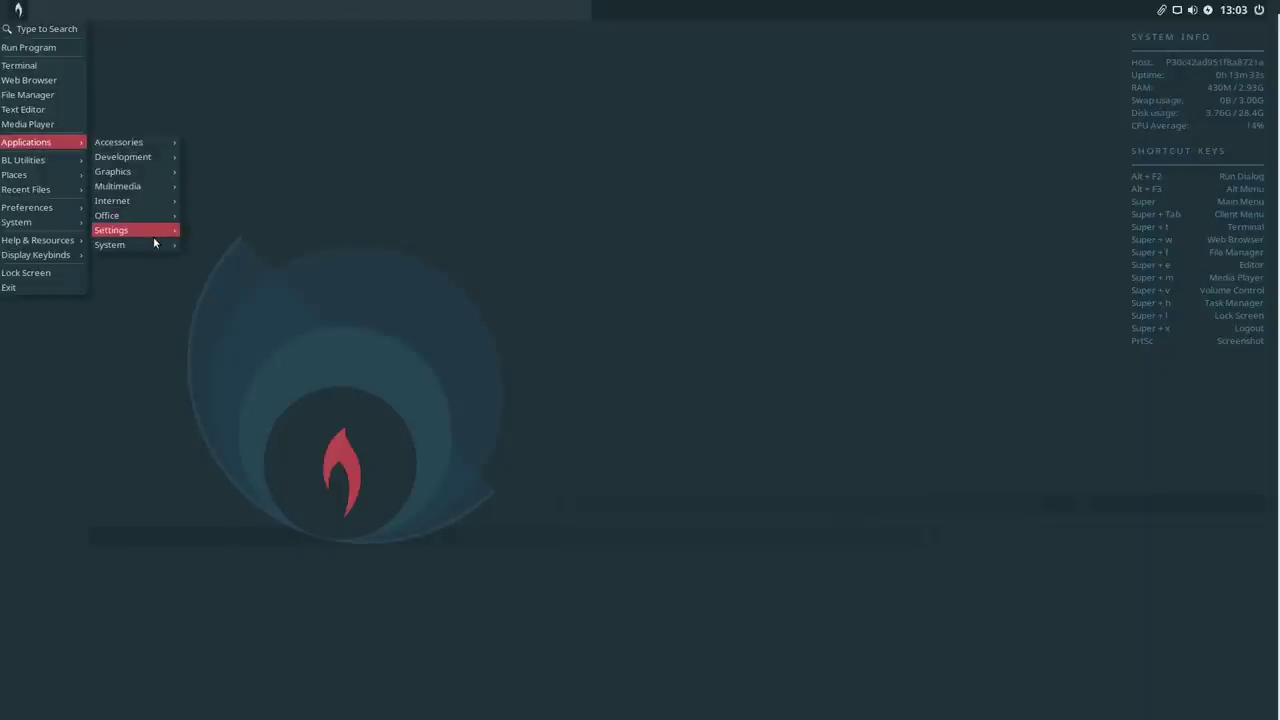
pyautogui.moveTo(153, 233)
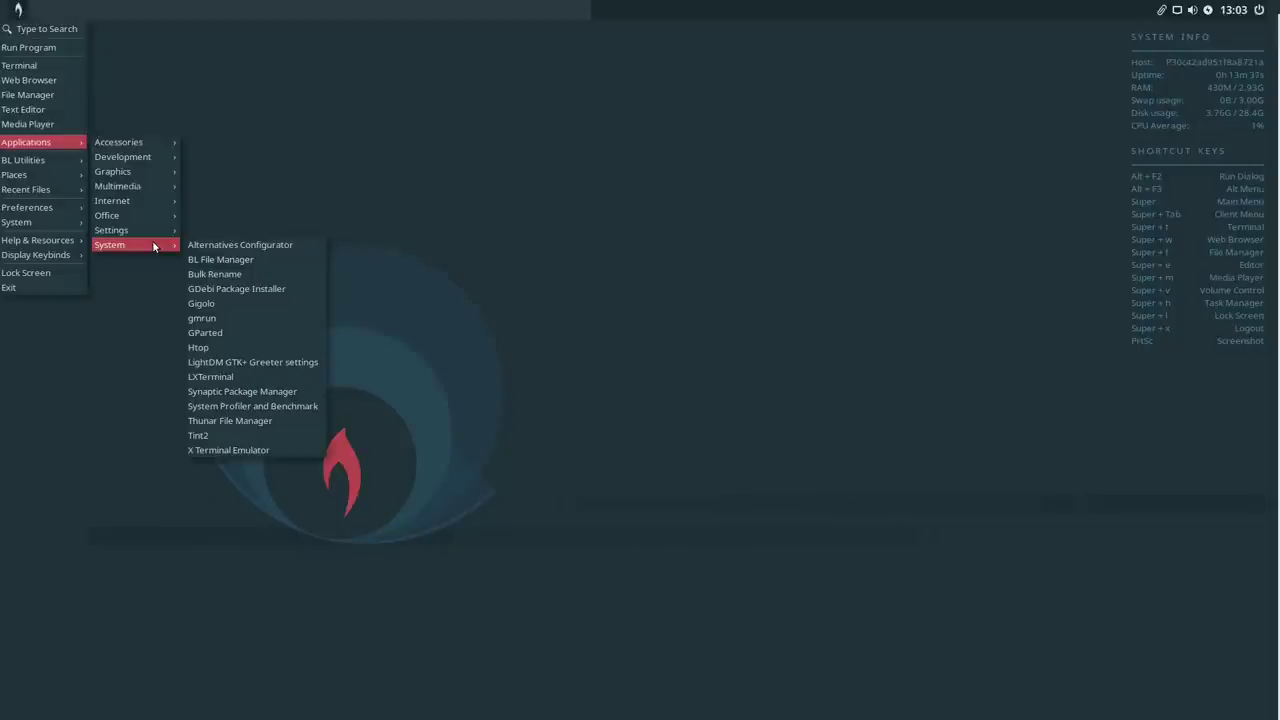
pyautogui.click(218, 303)
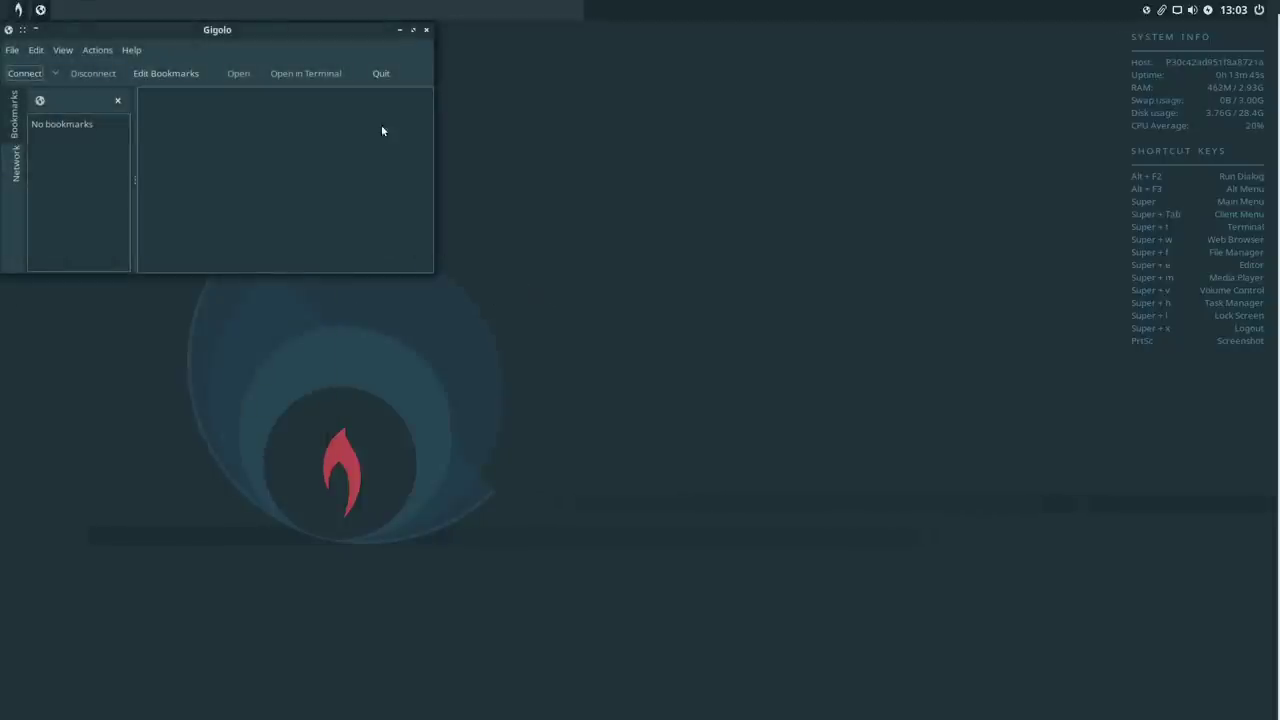
pyautogui.click(135, 50)
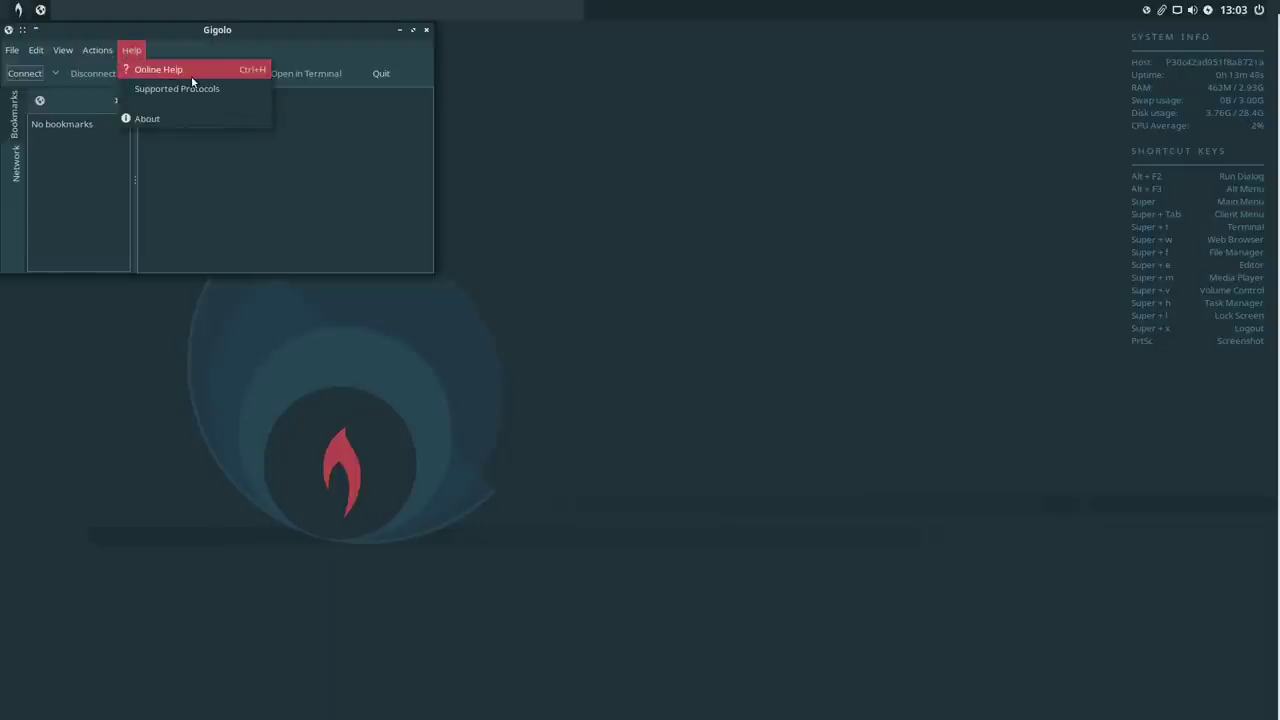
pyautogui.click(150, 118)
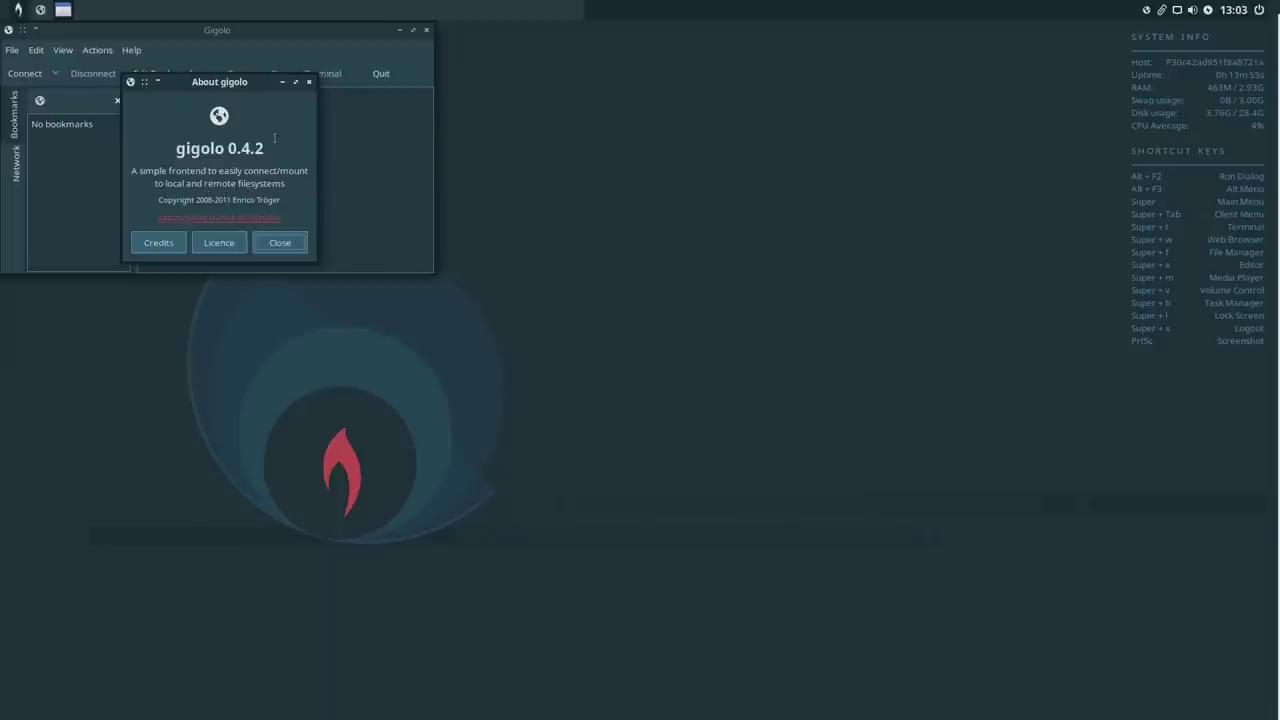
pyautogui.click(309, 83)
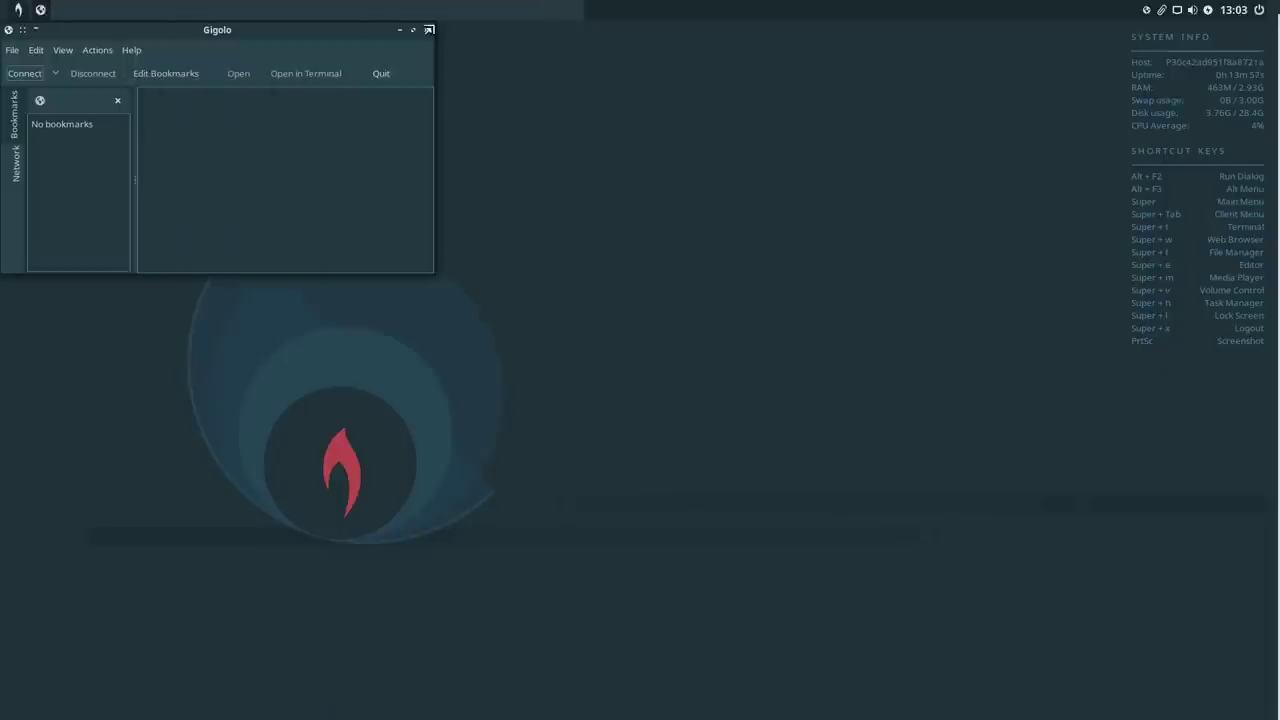
pyautogui.click(378, 74)
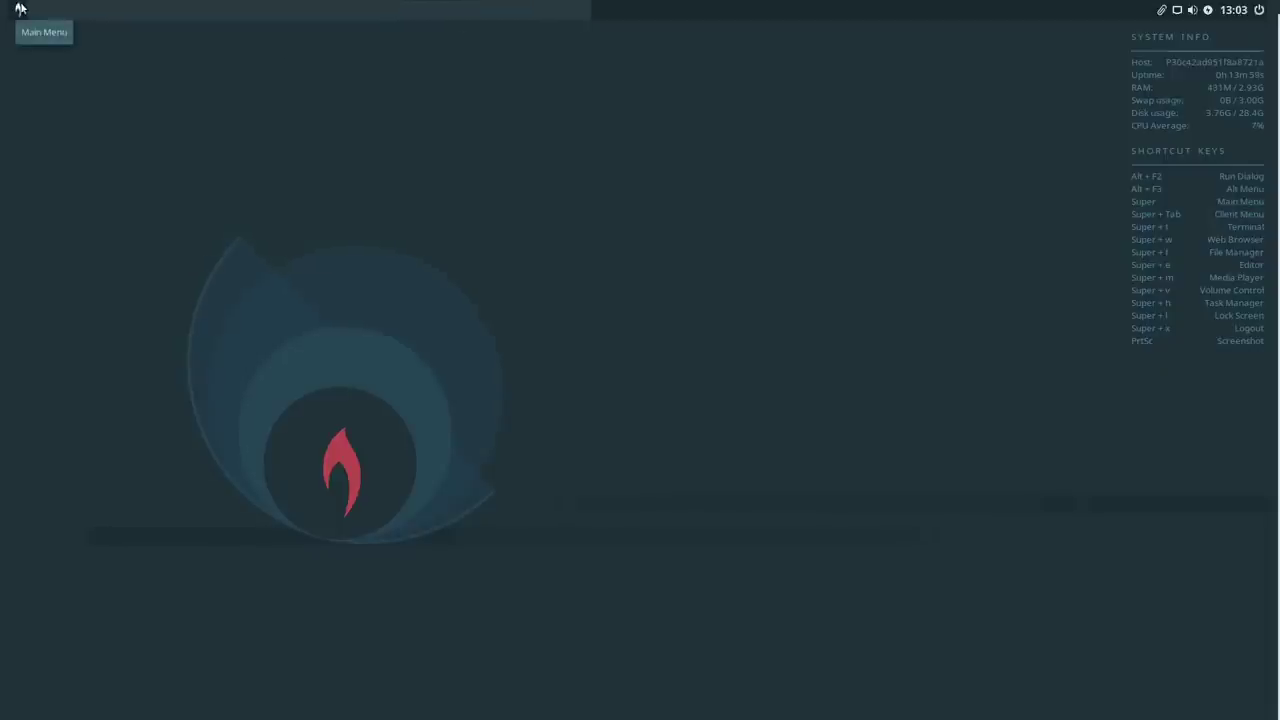
pyautogui.click(18, 10)
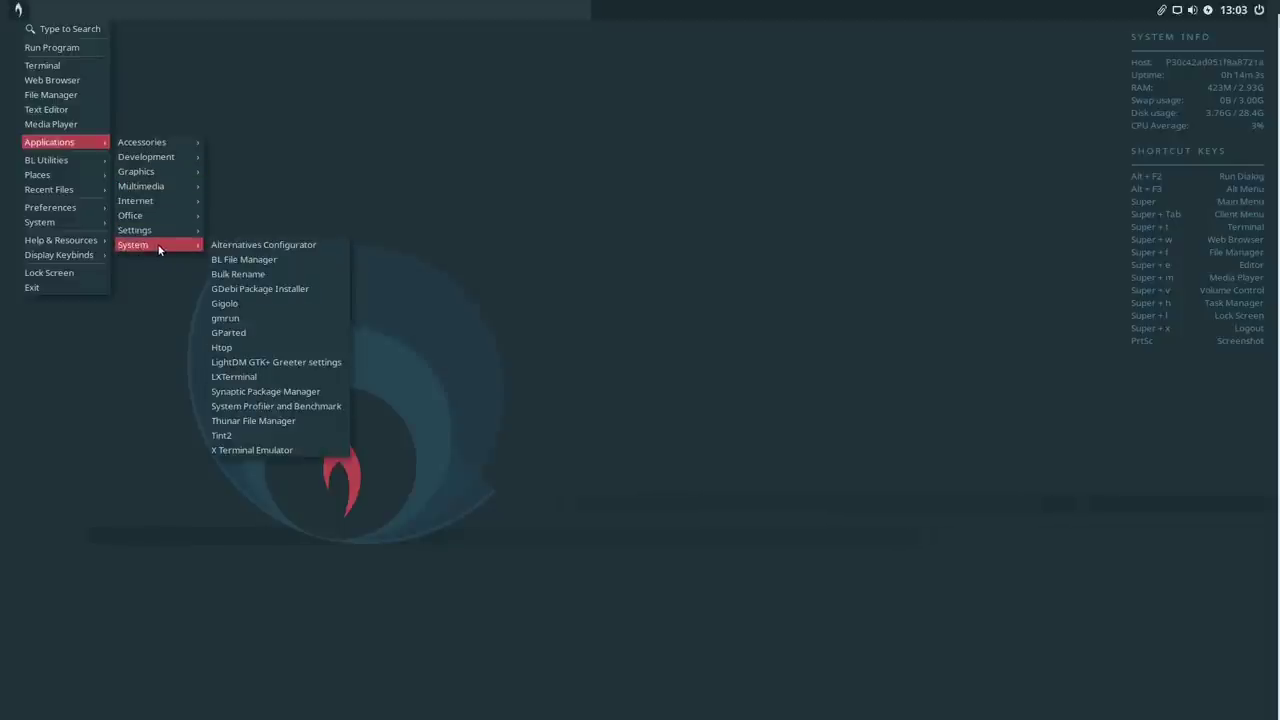
pyautogui.click(230, 347)
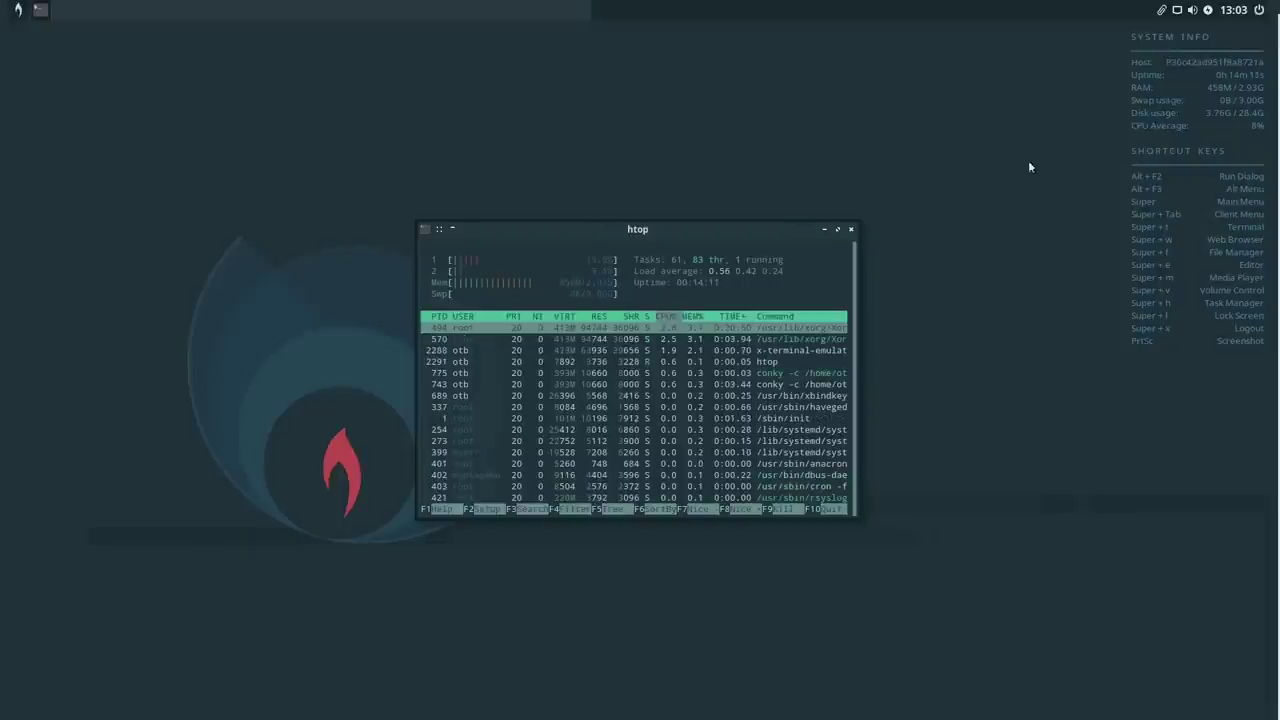
pyautogui.click(851, 231)
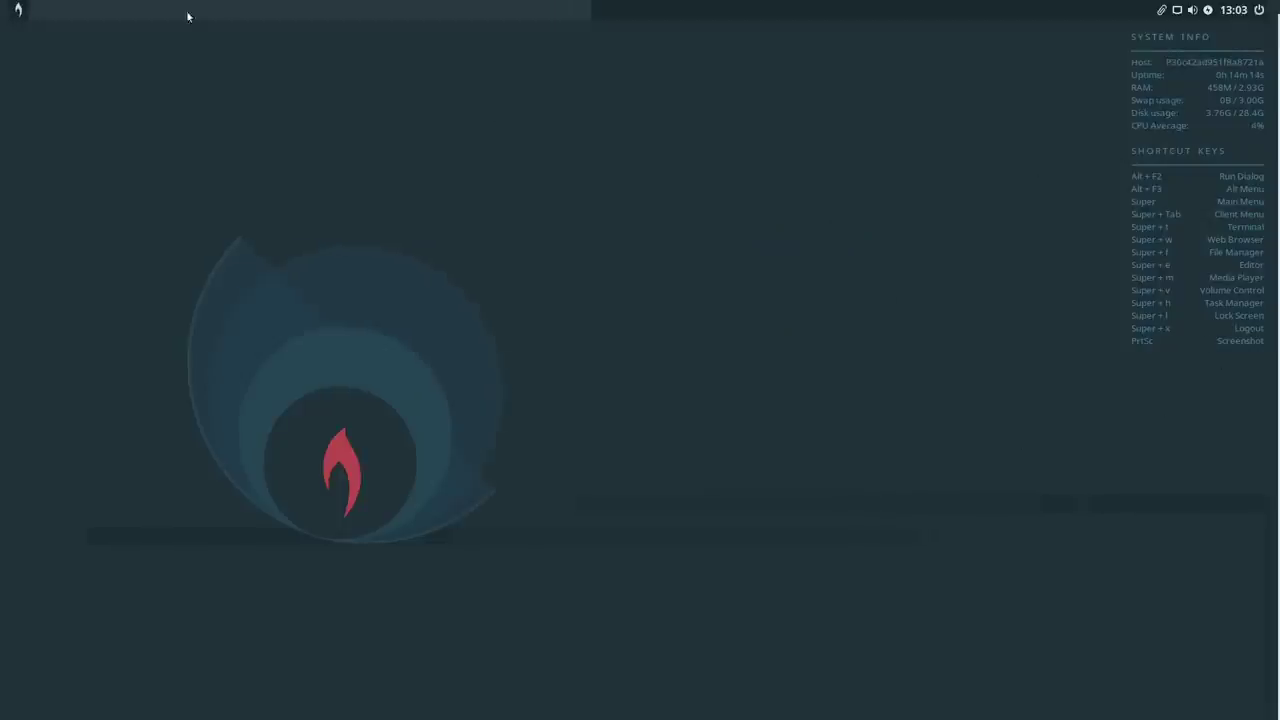
pyautogui.click(20, 12)
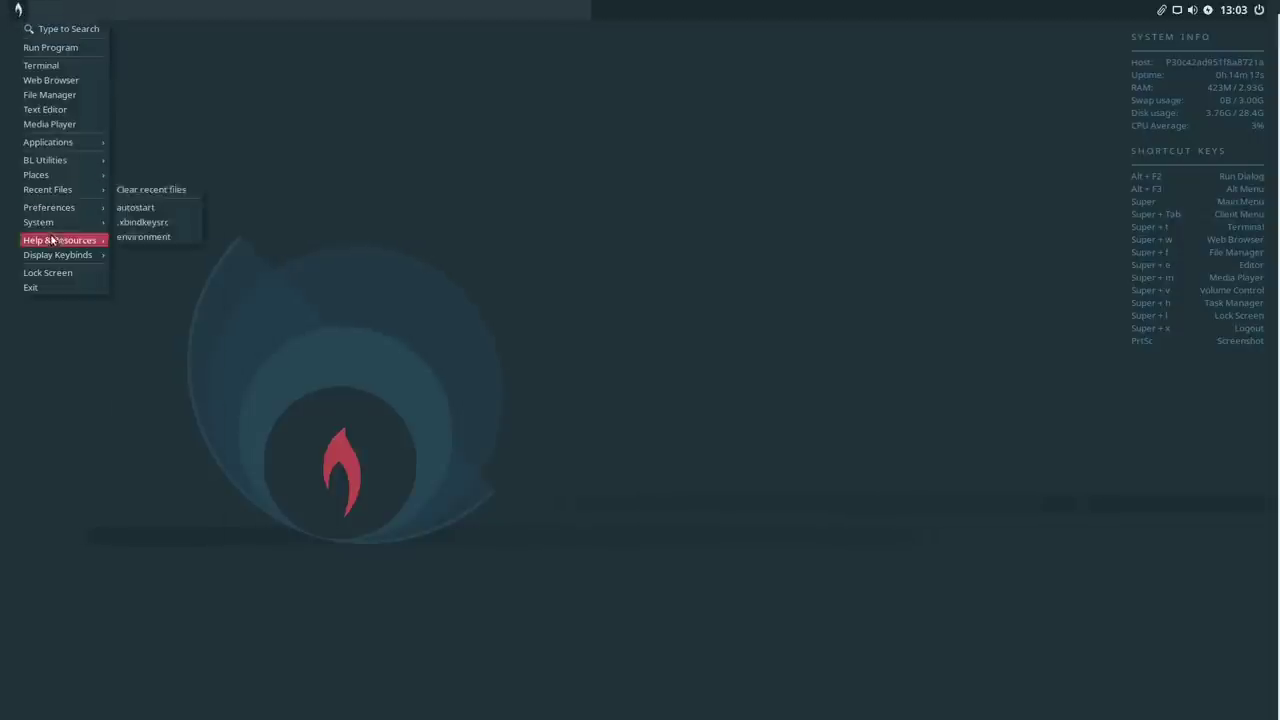
pyautogui.moveTo(65, 142)
pyautogui.moveTo(175, 246)
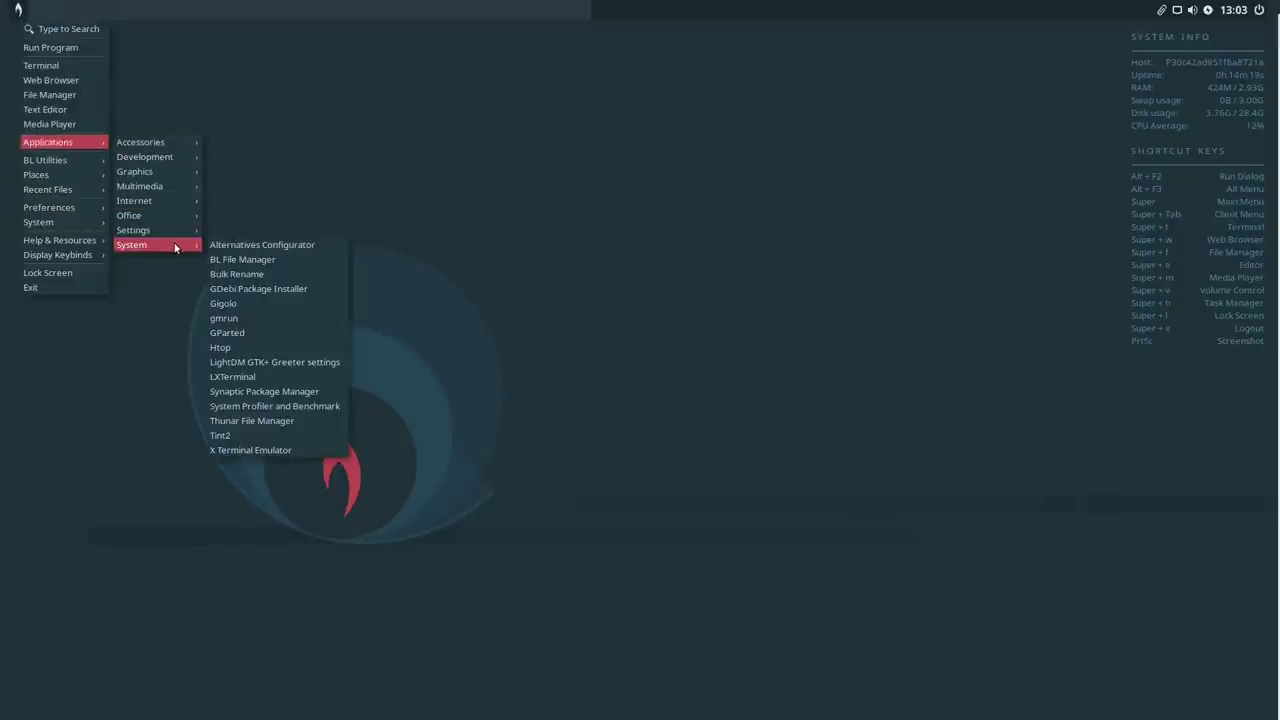
pyautogui.click(268, 379)
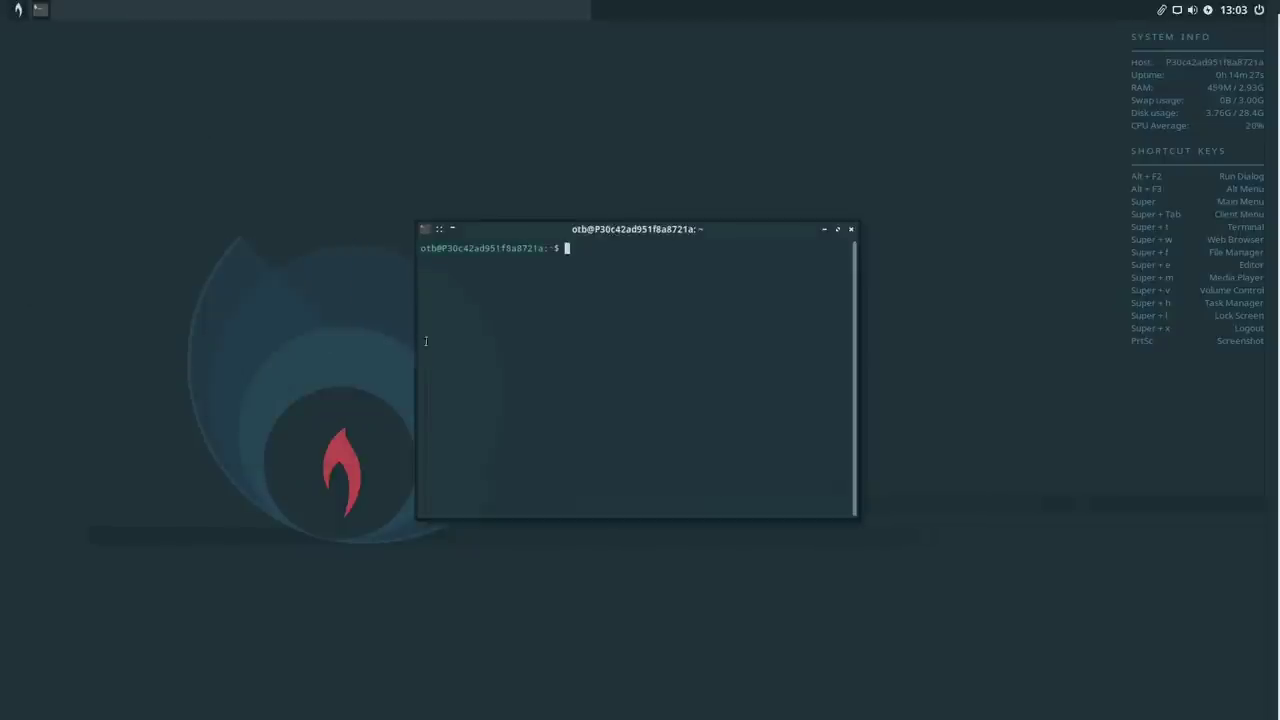
pyautogui.click(851, 229)
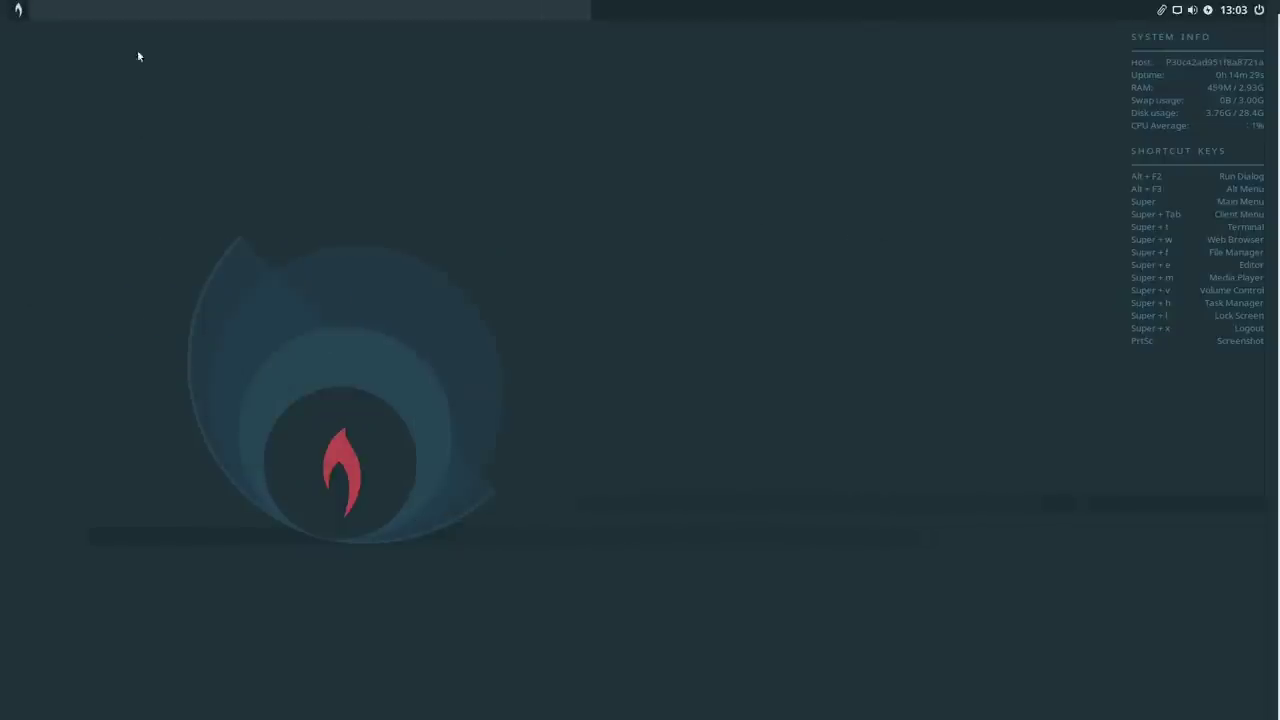
# Browse the main menu's BL Utilities, including Take Screenshot, SSH and Remote Desktop submenus
pyautogui.click(20, 11)
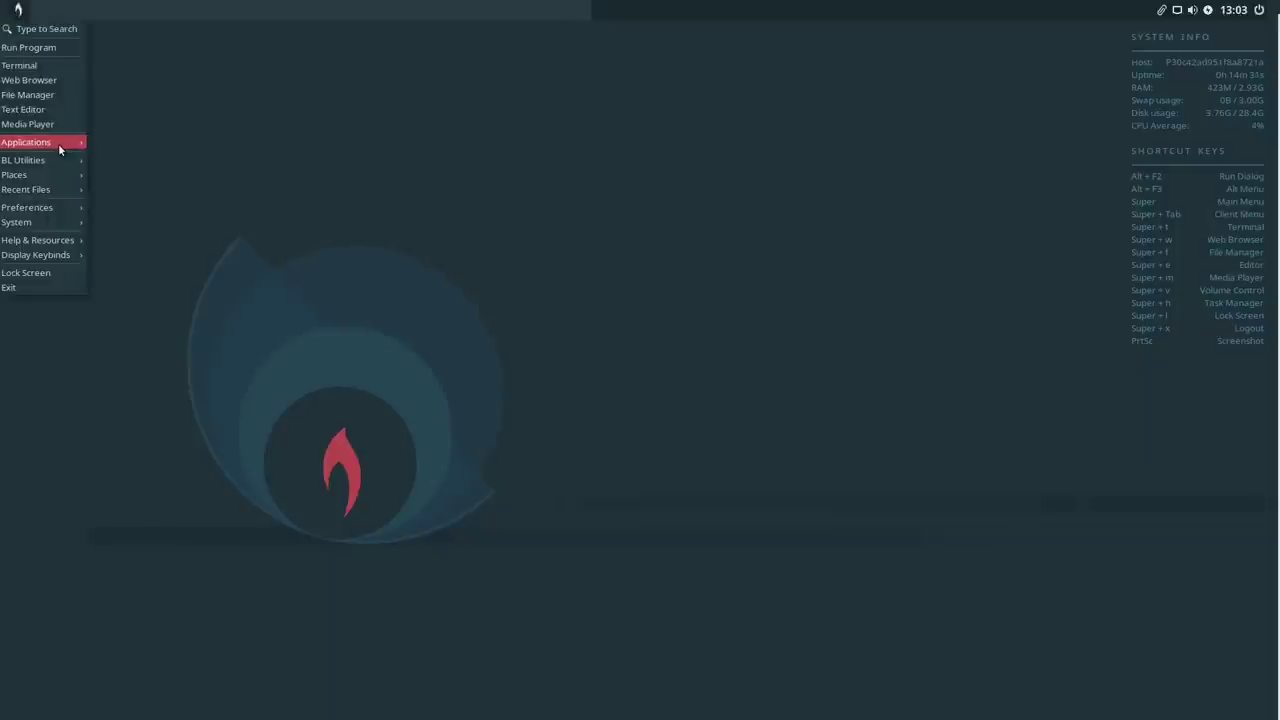
pyautogui.moveTo(136, 251)
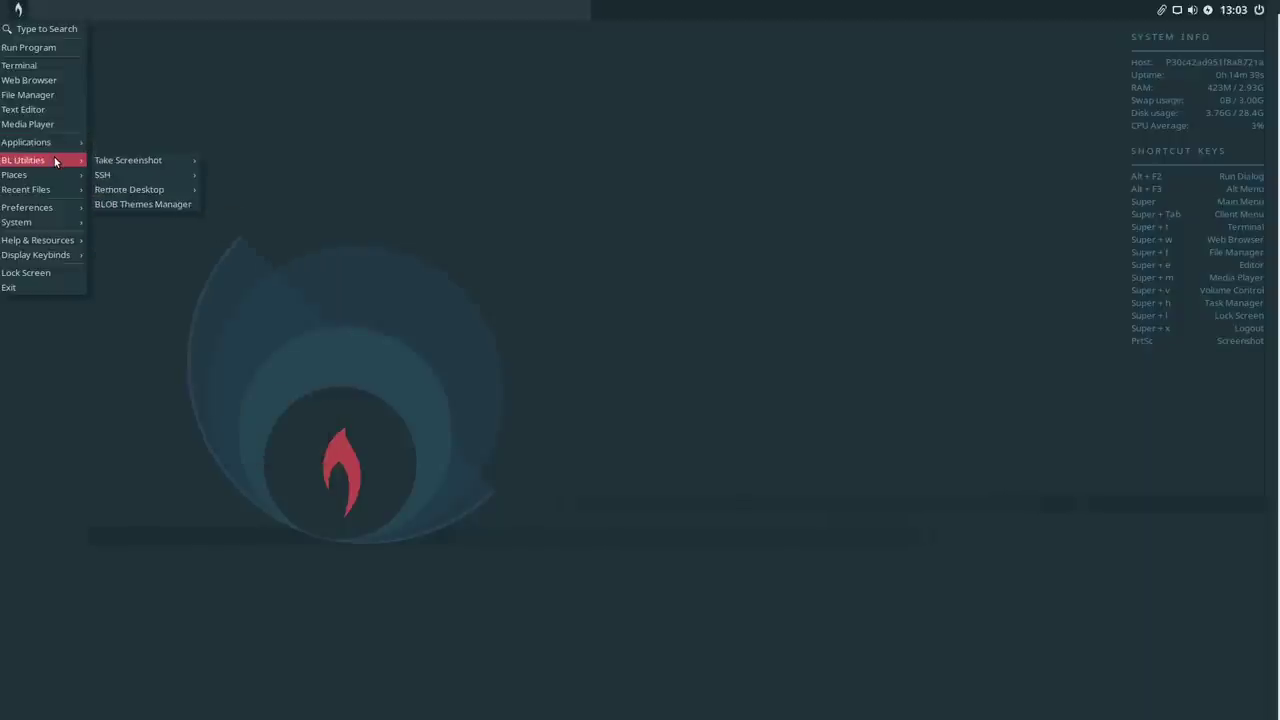
pyautogui.moveTo(160, 160)
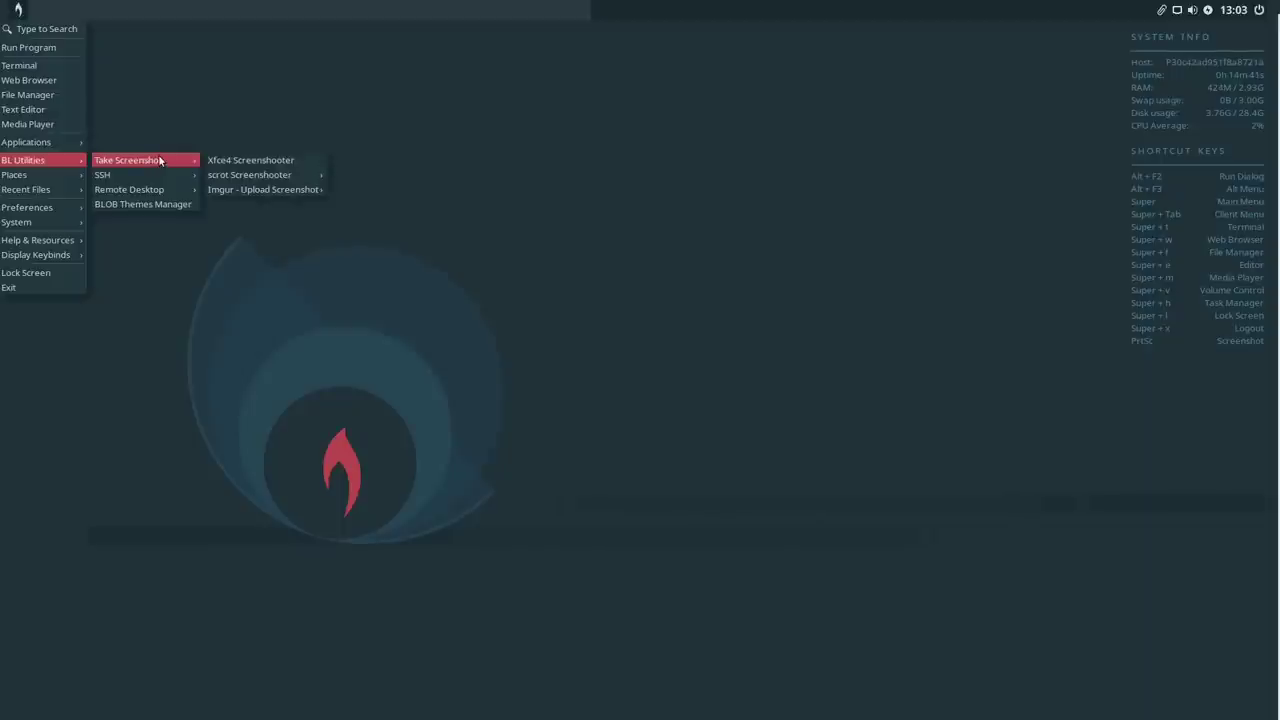
pyautogui.moveTo(277, 178)
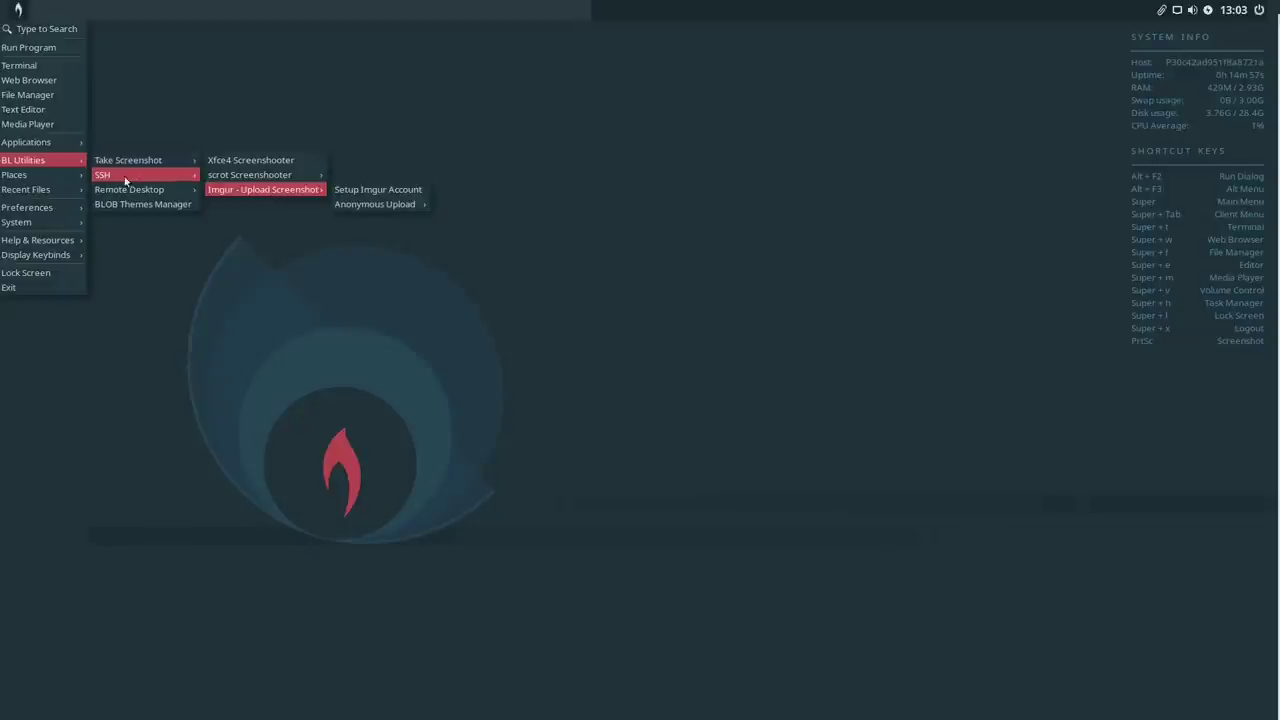
pyautogui.moveTo(126, 172)
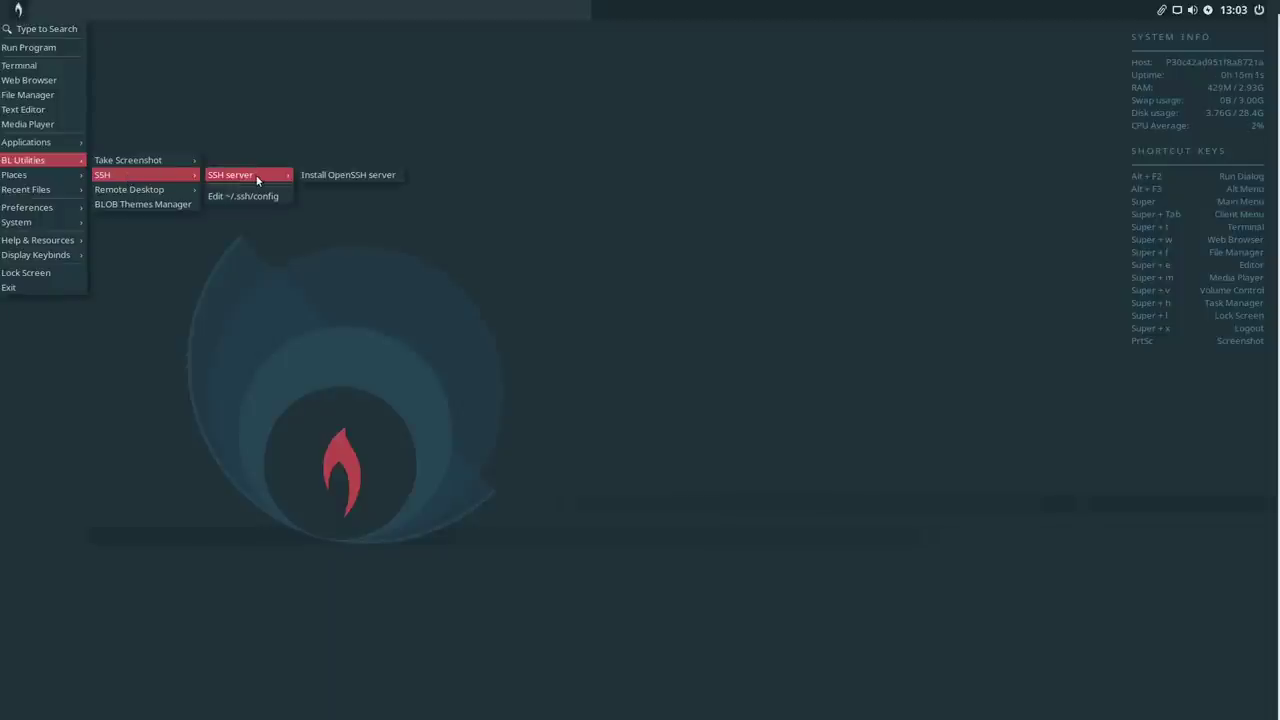
pyautogui.moveTo(147, 191)
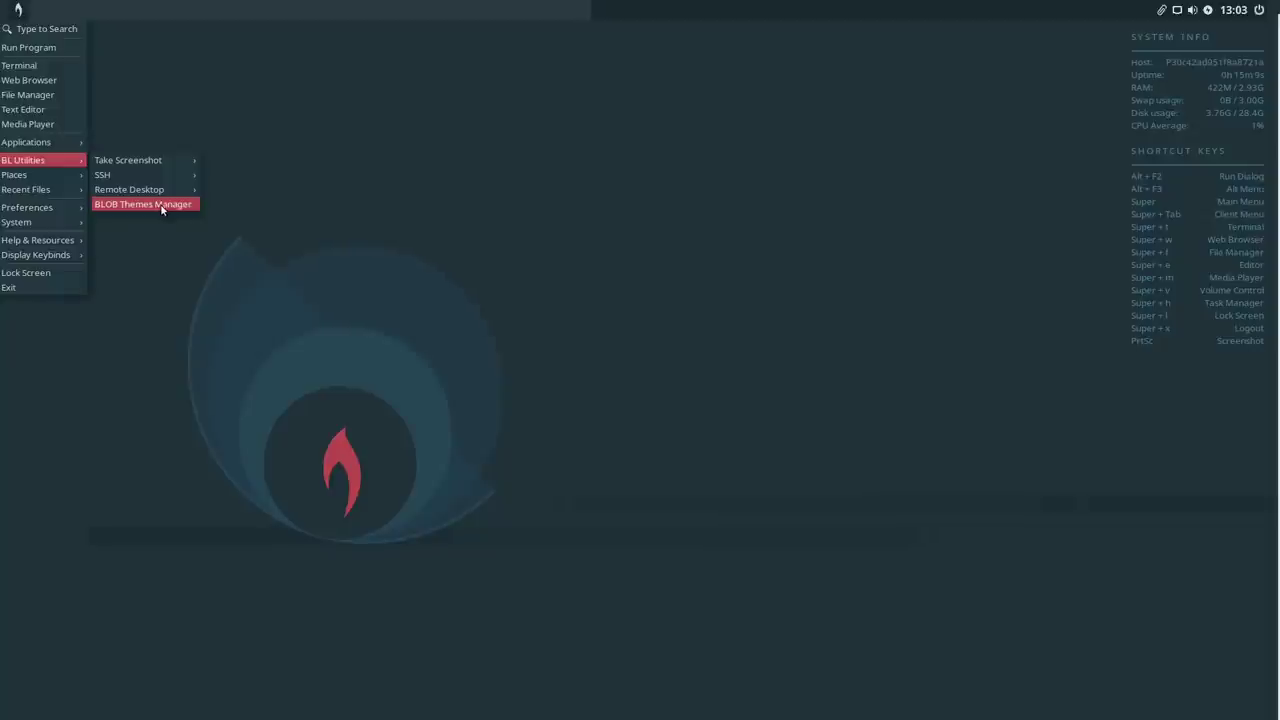
# Launch BLOB Themes Manager, view saved configs like BL-Fever_Room and Lithium, then quit
pyautogui.click(163, 208)
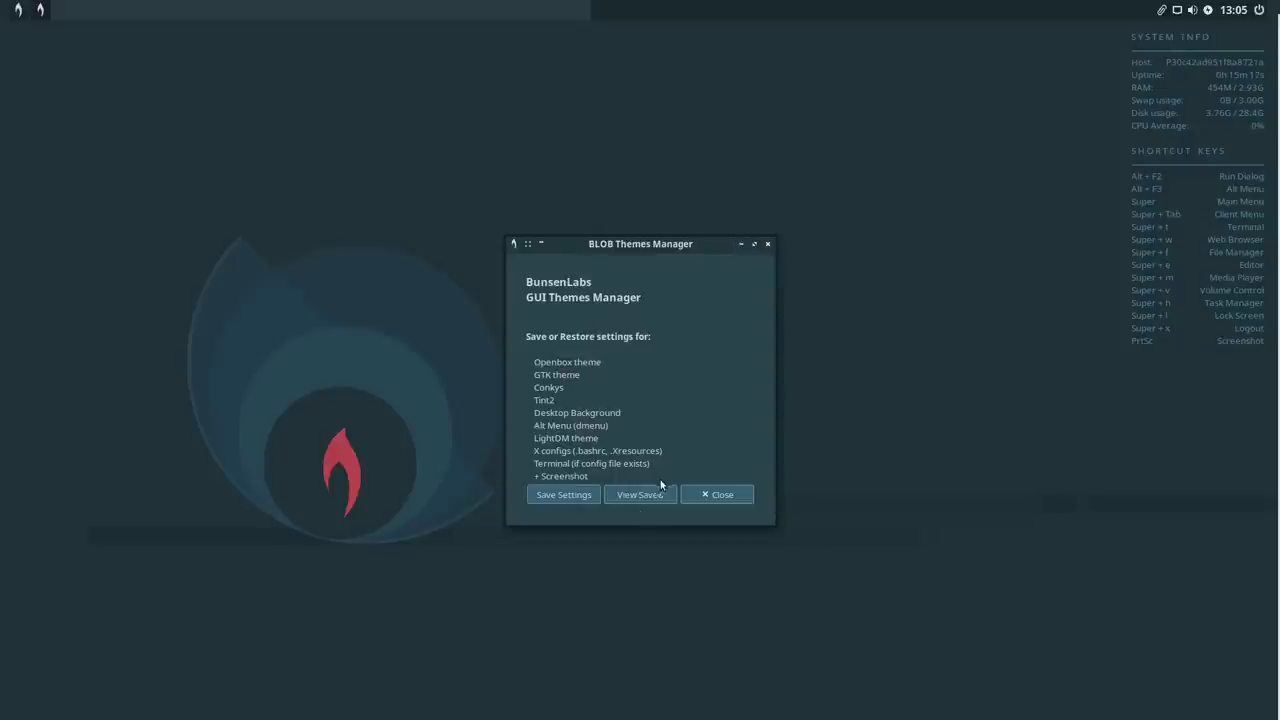
pyautogui.click(632, 497)
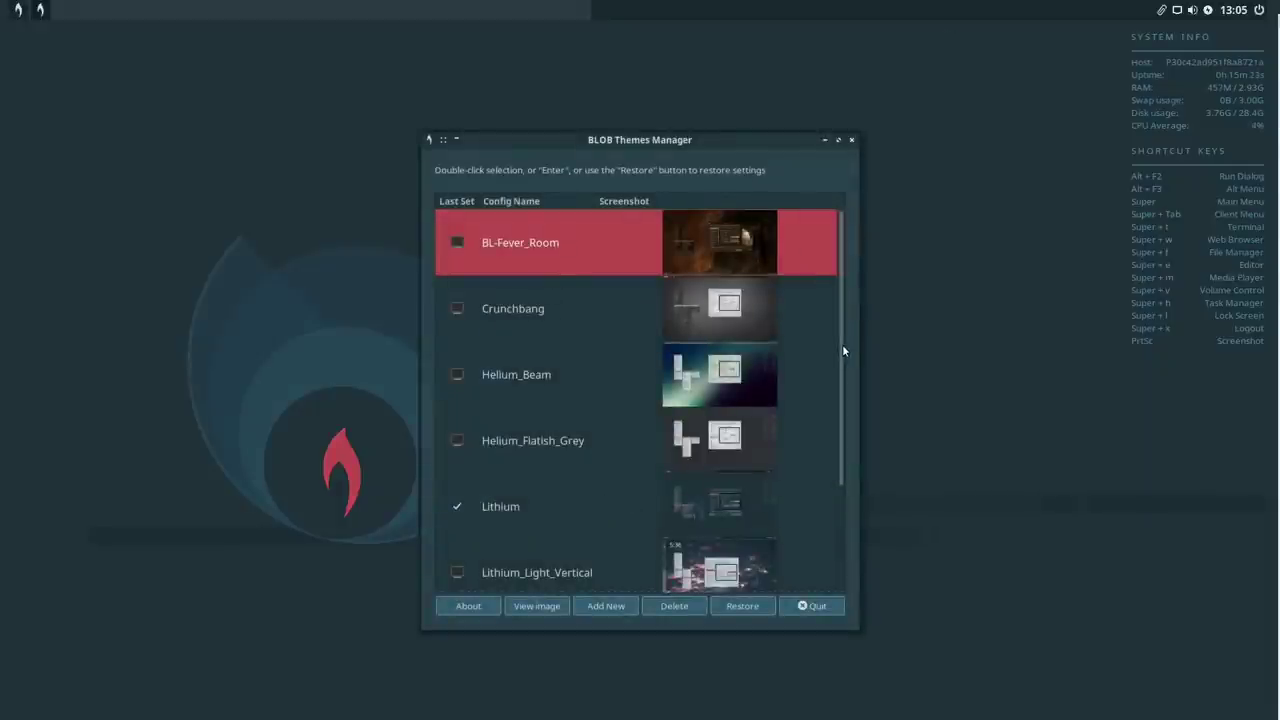
pyautogui.moveTo(843, 344); pyautogui.dragTo(861, 316)
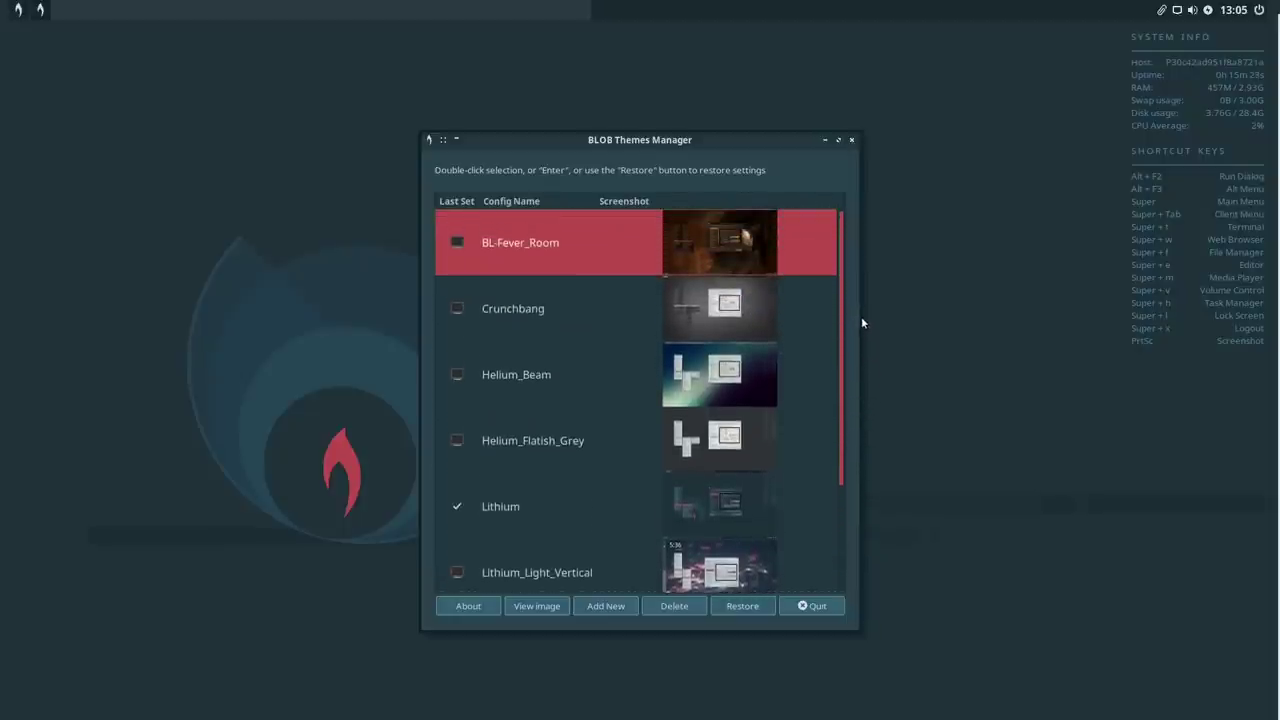
pyautogui.click(812, 606)
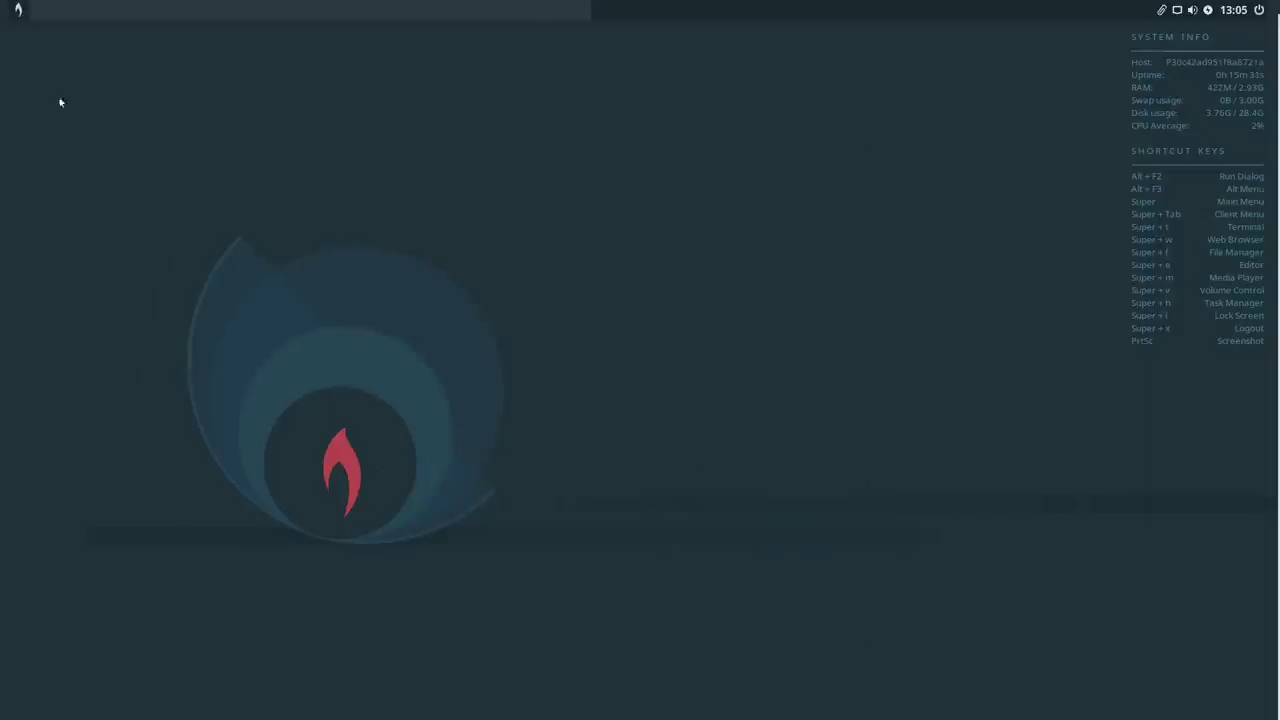
# Browse the empty Downloads folder via Places, close it, then show the Recent Files menu
pyautogui.click(4, 16)
pyautogui.moveTo(18, 190)
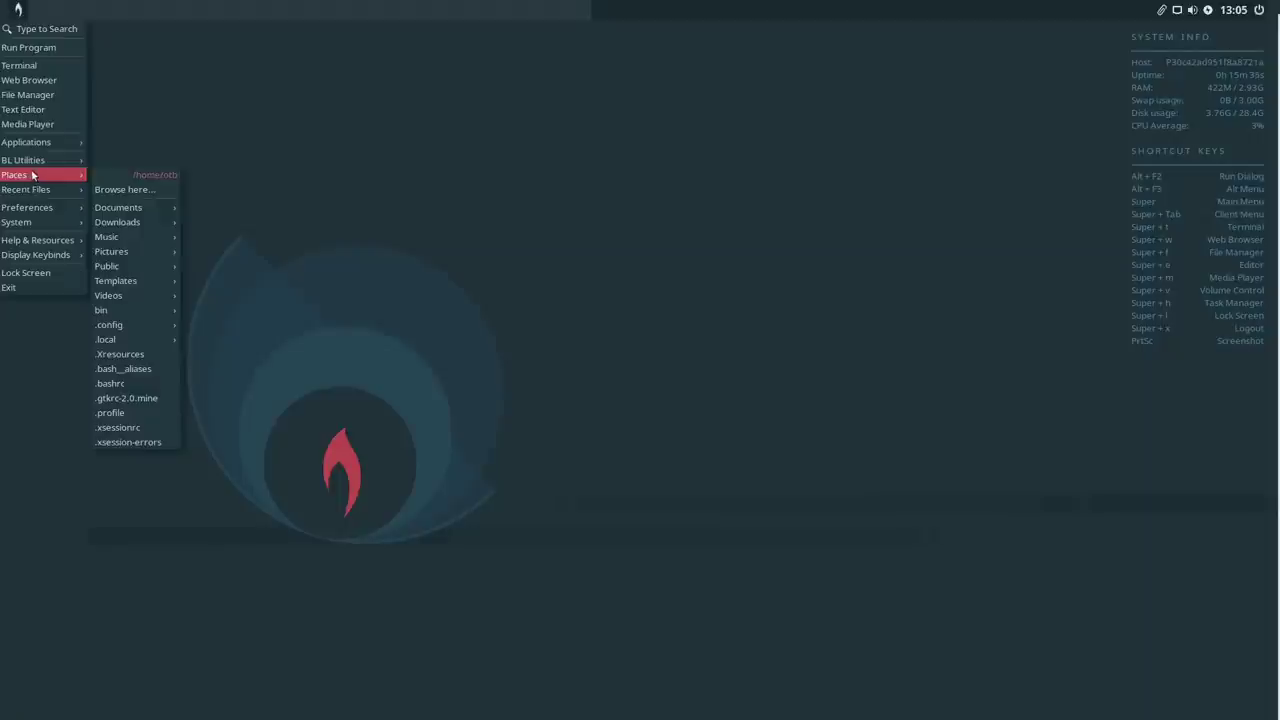
pyautogui.moveTo(155, 209)
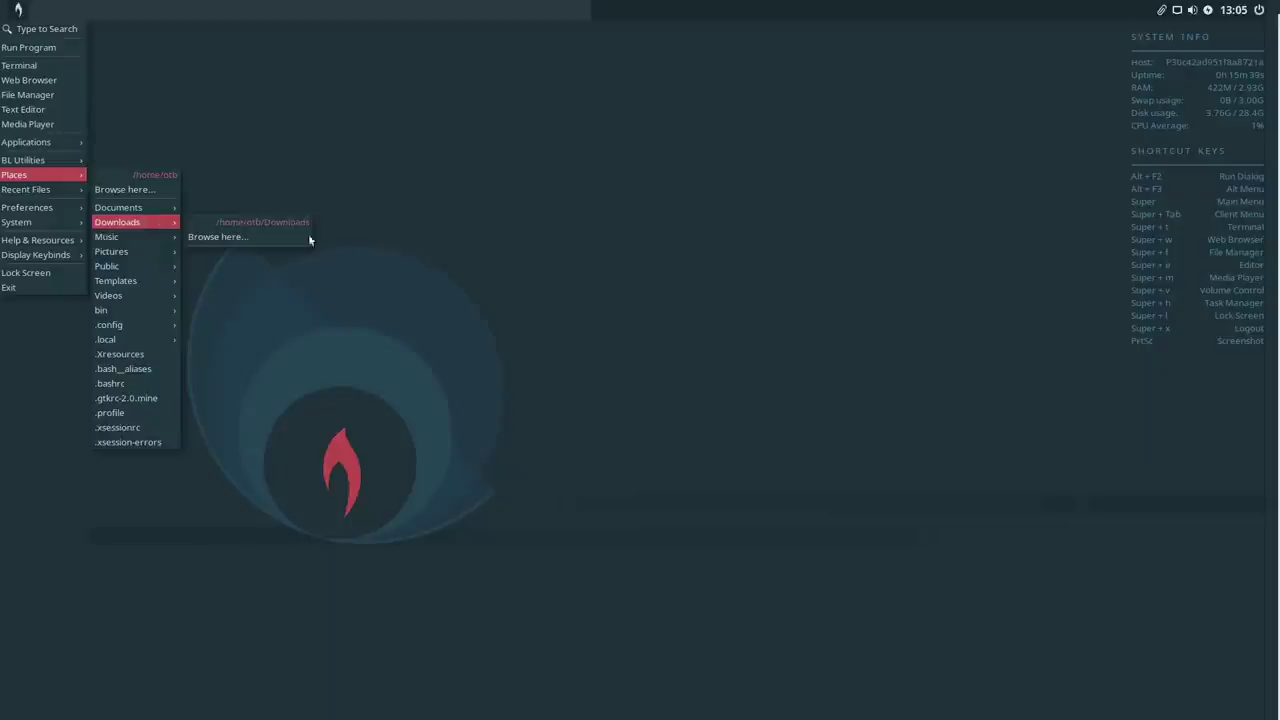
pyautogui.click(243, 237)
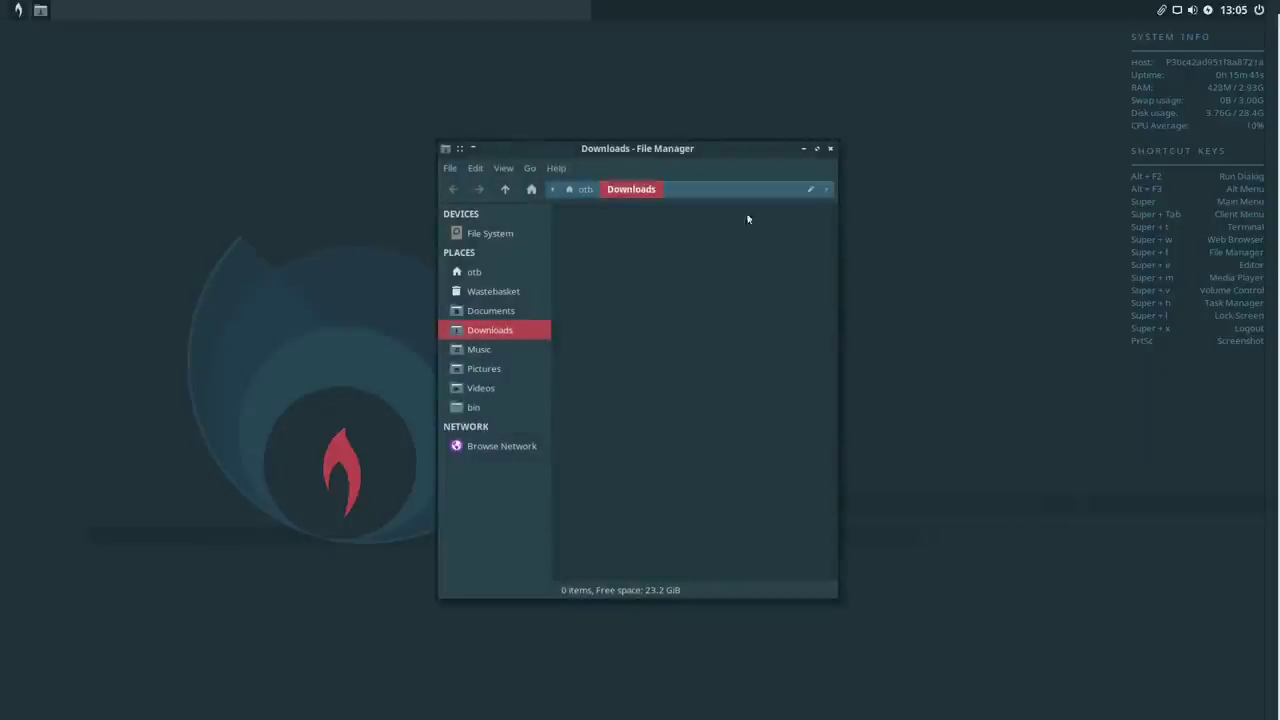
pyautogui.click(831, 148)
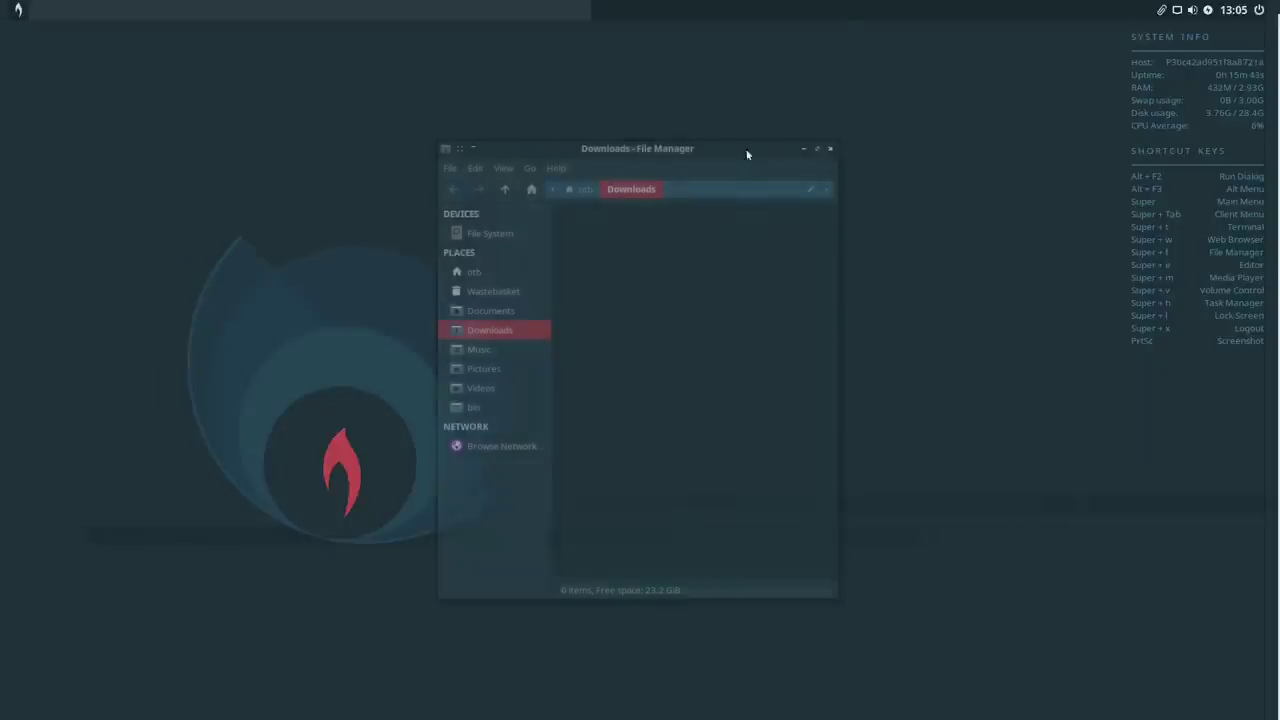
pyautogui.click(18, 10)
pyautogui.moveTo(53, 229)
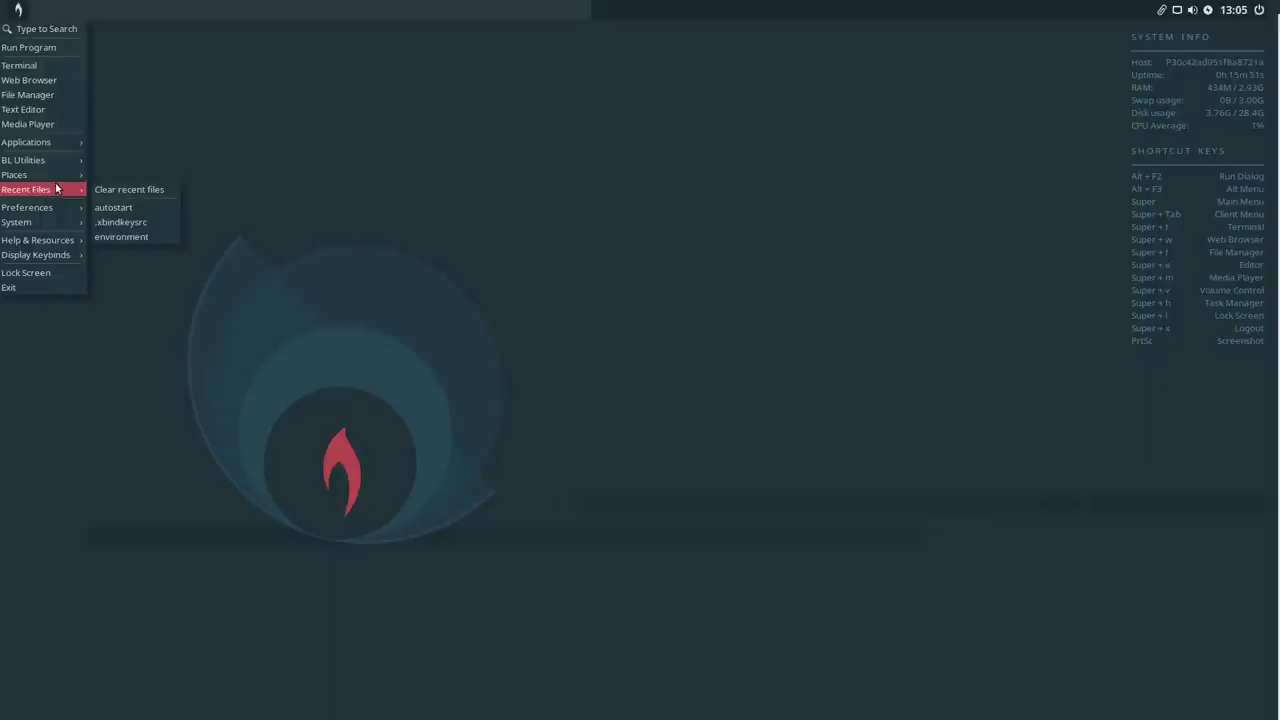
# Open autostart from Recent Files in maximized Geany, scroll to the end and back, then close it
pyautogui.click(141, 210)
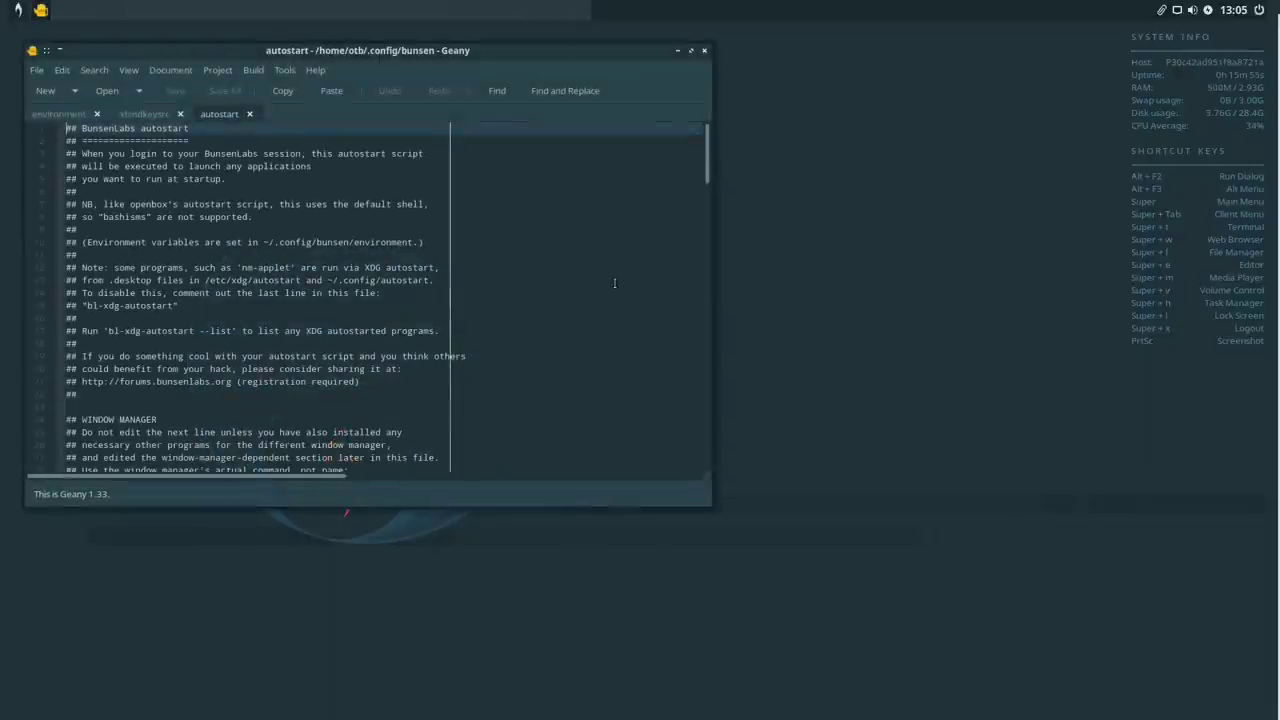
pyautogui.click(691, 50)
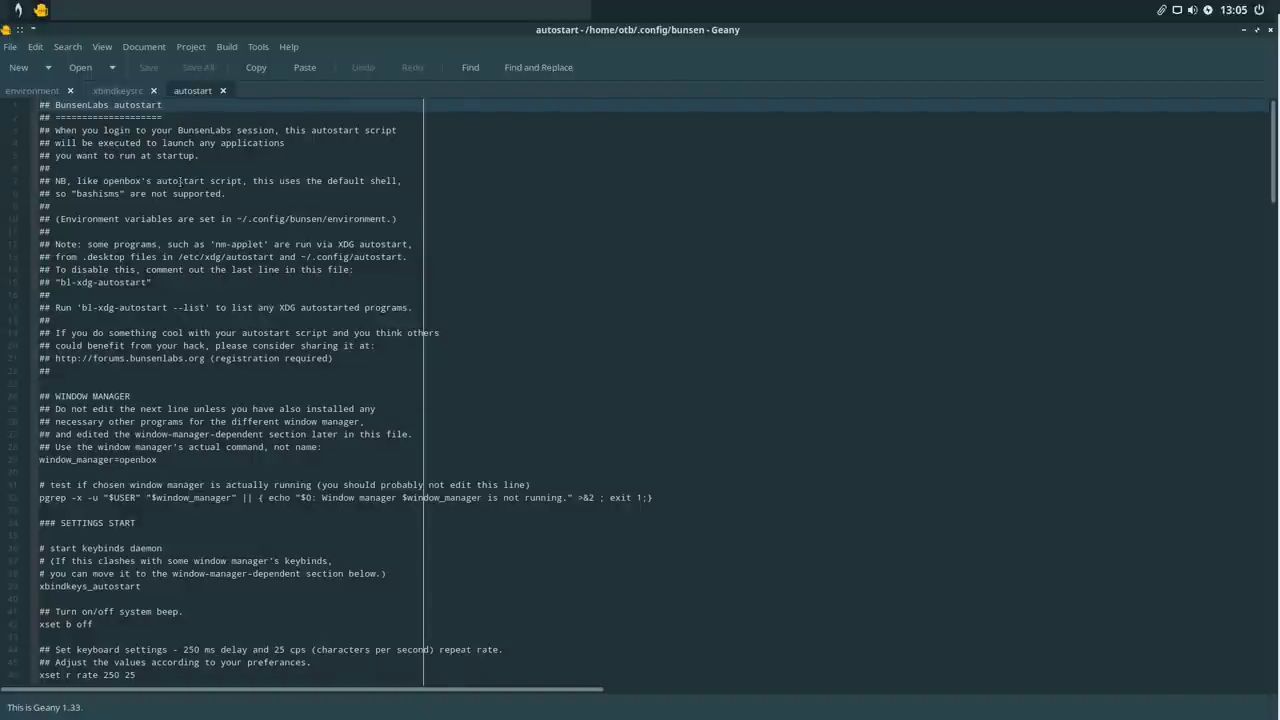
pyautogui.scroll(-3, 180, 181)
pyautogui.scroll(-3, 180, 181)
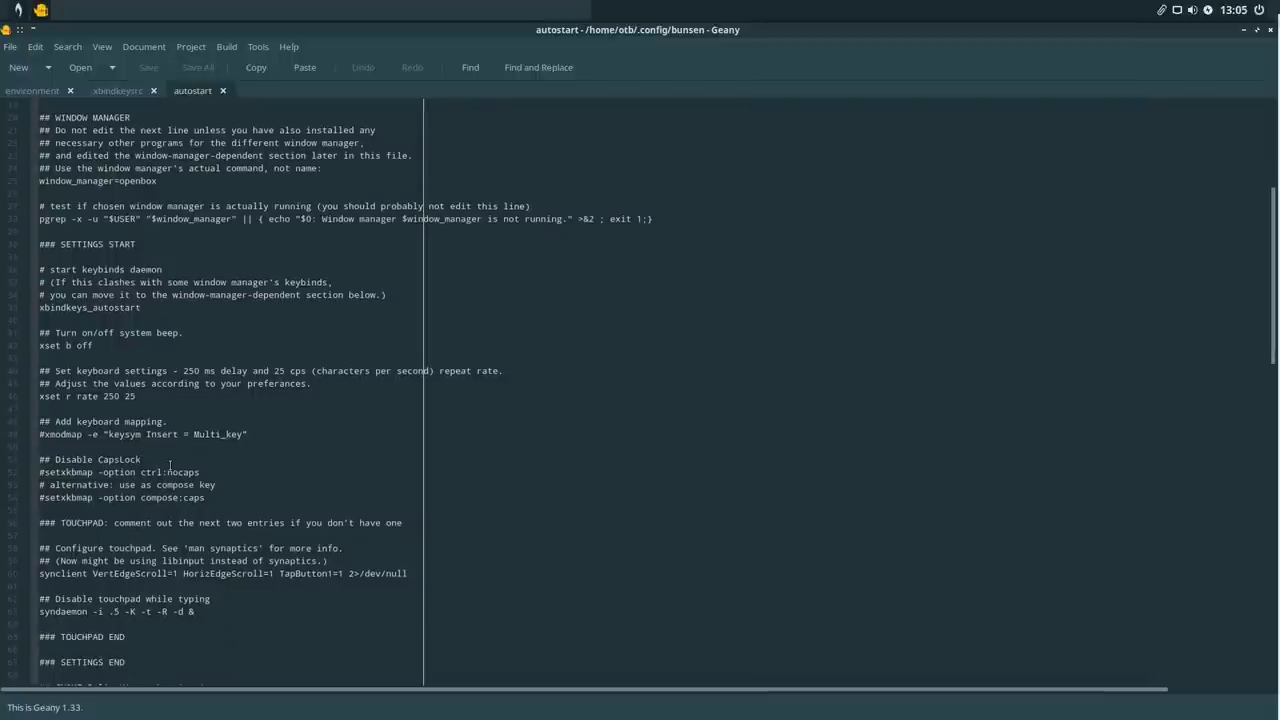
pyautogui.scroll(-7, 170, 463)
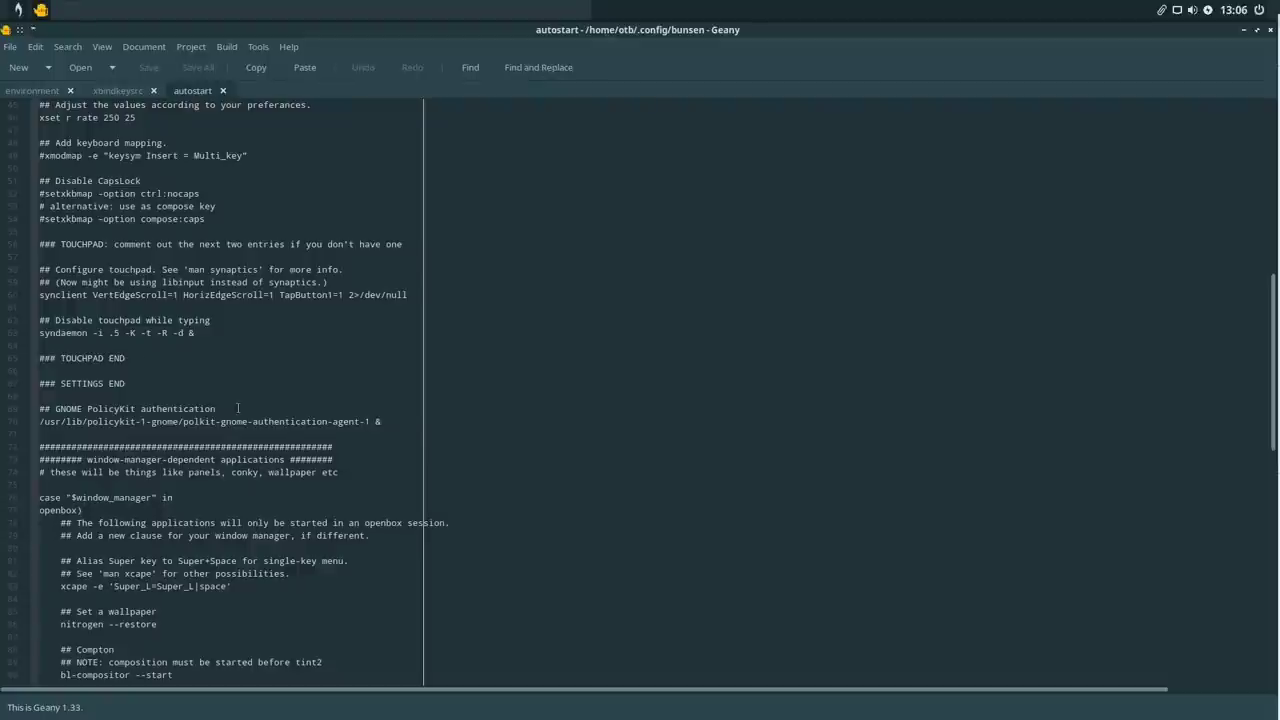
pyautogui.scroll(-3, 235, 408)
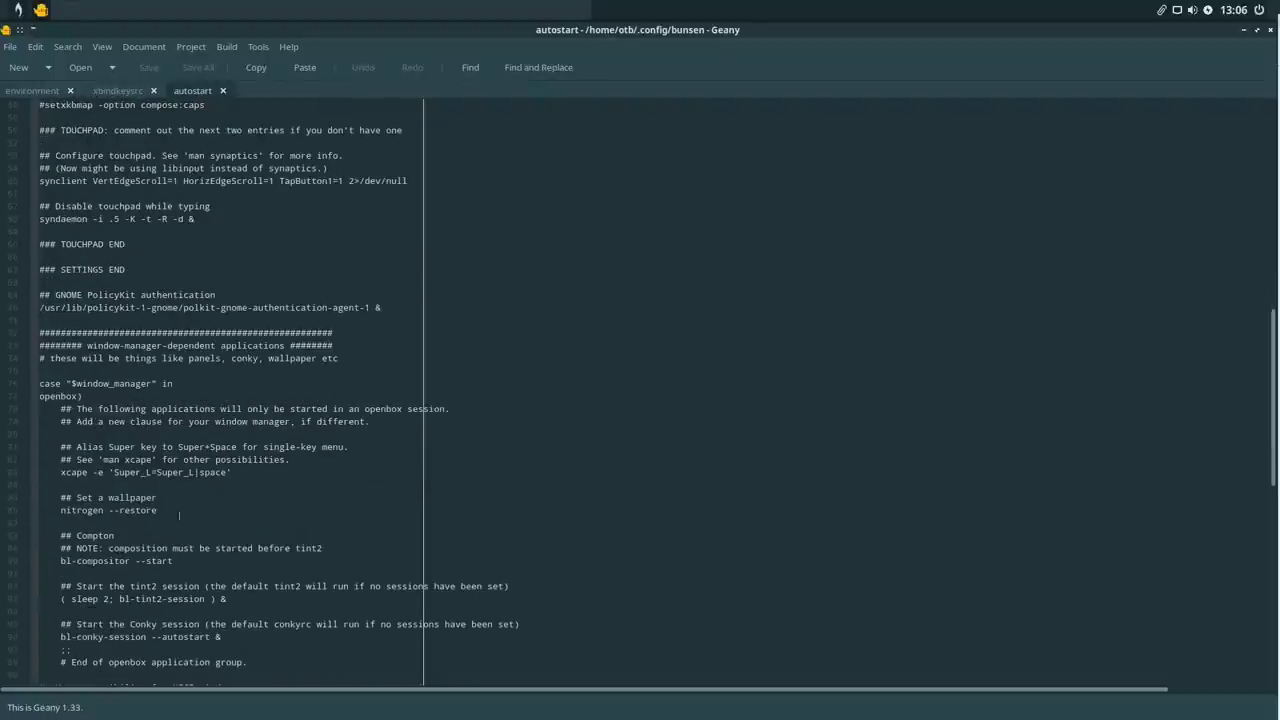
pyautogui.scroll(-3, 251, 512)
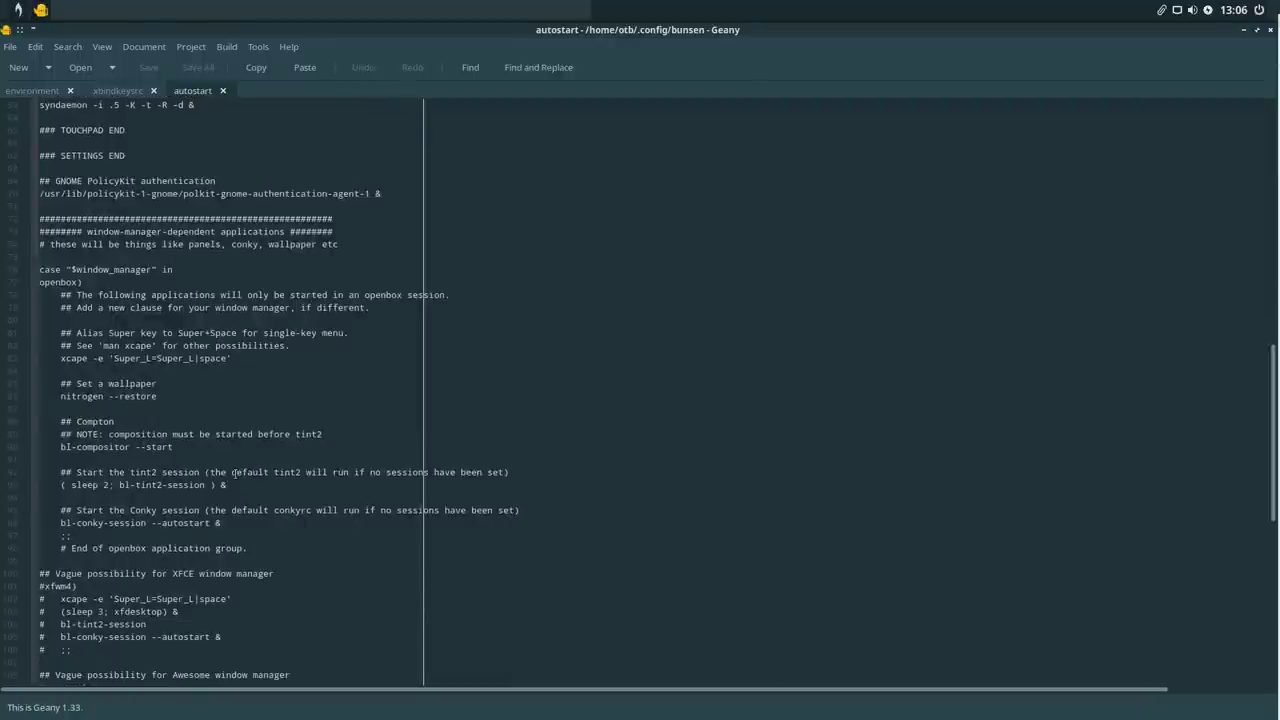
pyautogui.scroll(-5, 203, 514)
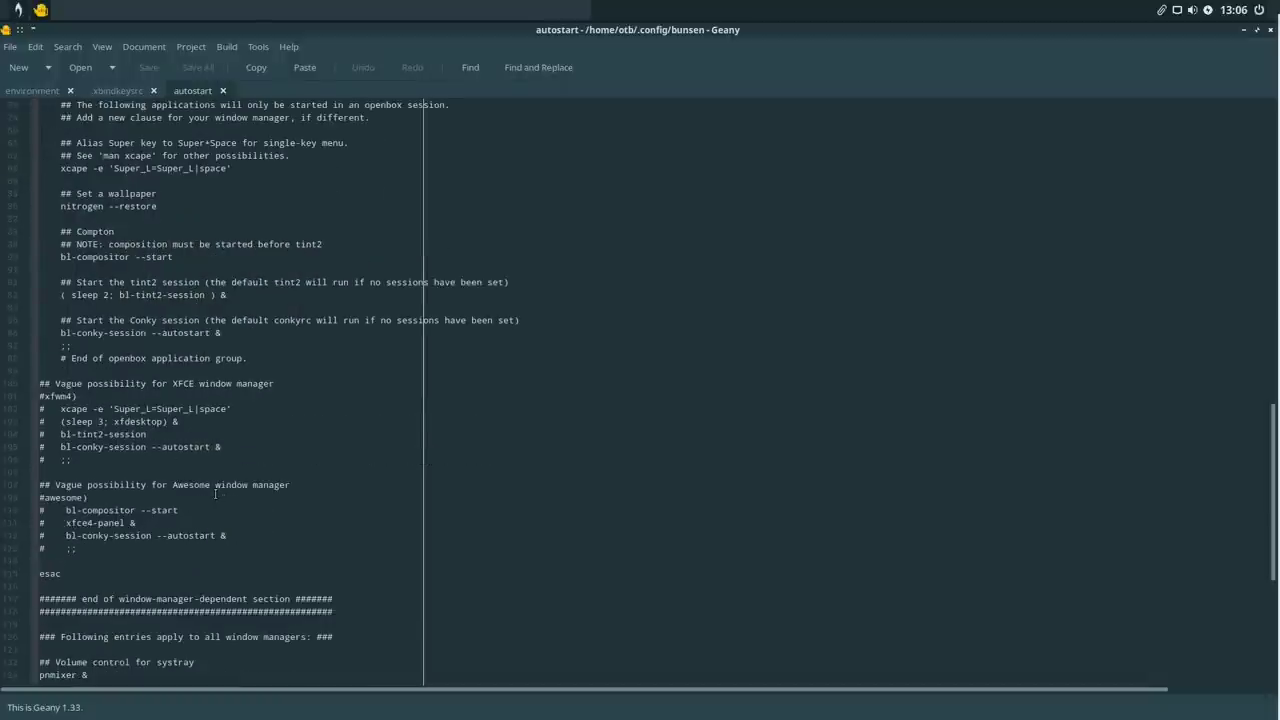
pyautogui.scroll(-1, 215, 493)
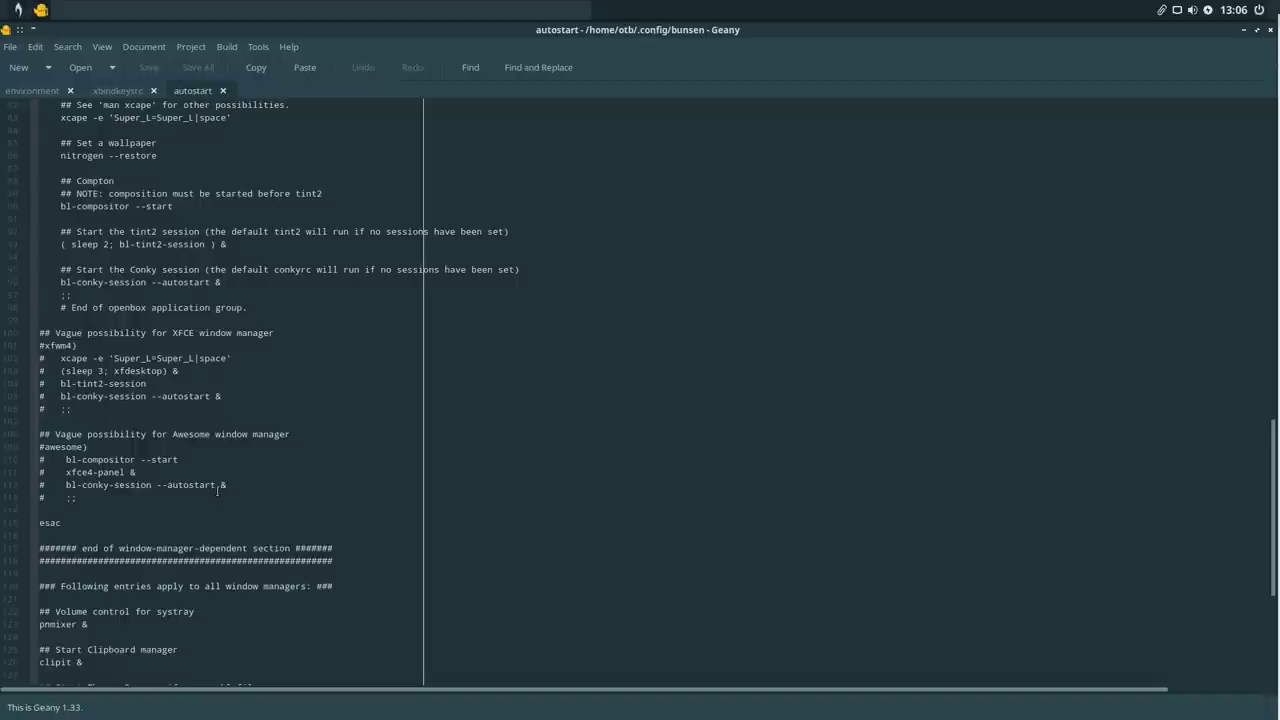
pyautogui.scroll(-4, 218, 488)
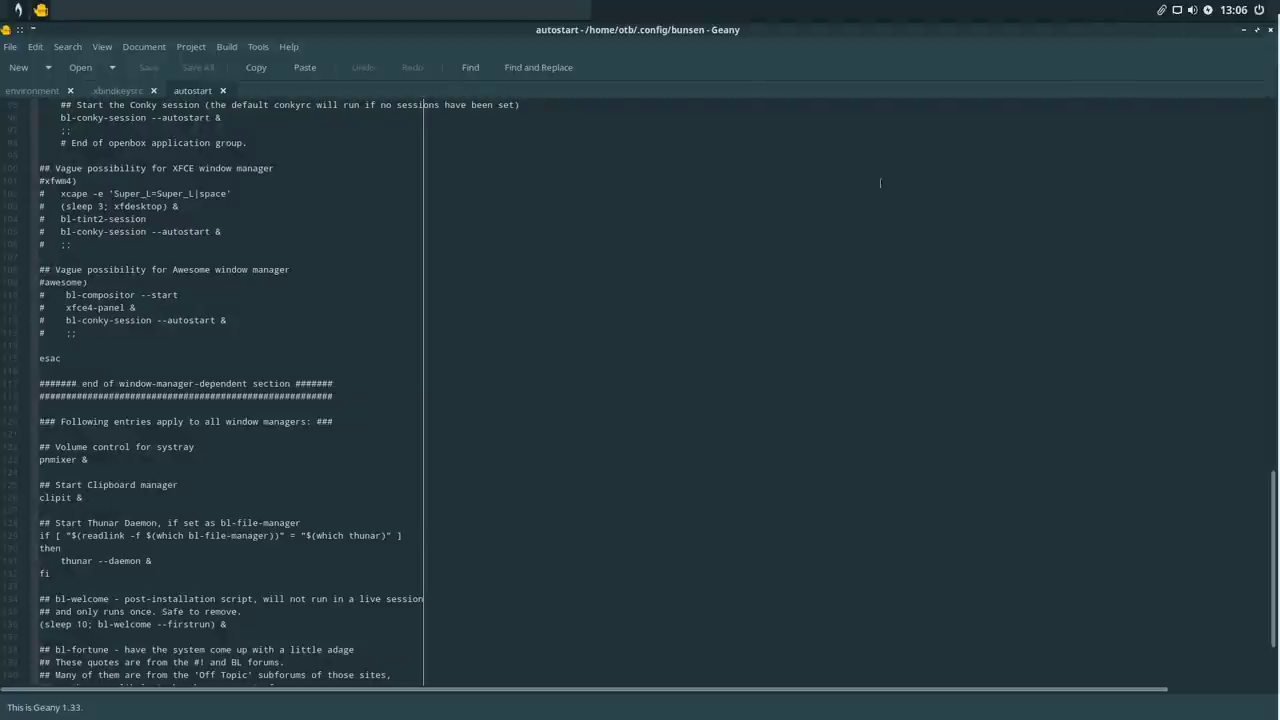
pyautogui.scroll(-3, 187, 400)
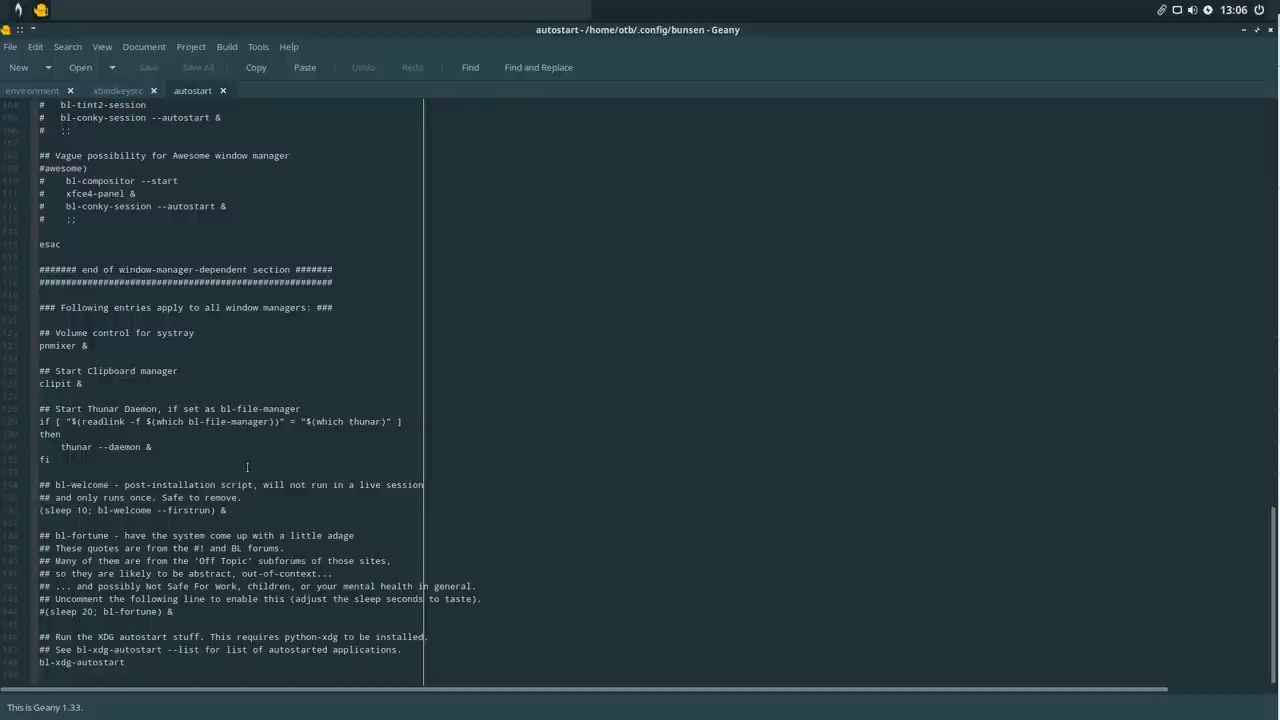
pyautogui.scroll(20, 247, 466)
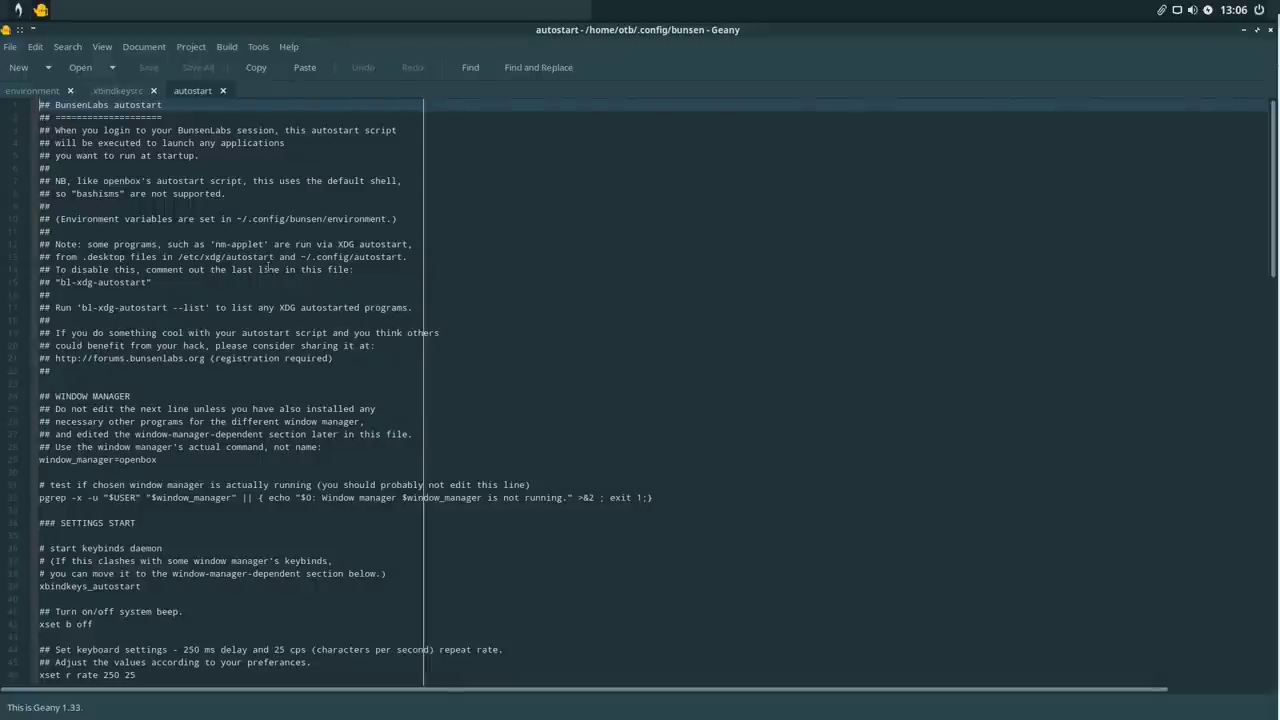
pyautogui.click(1271, 30)
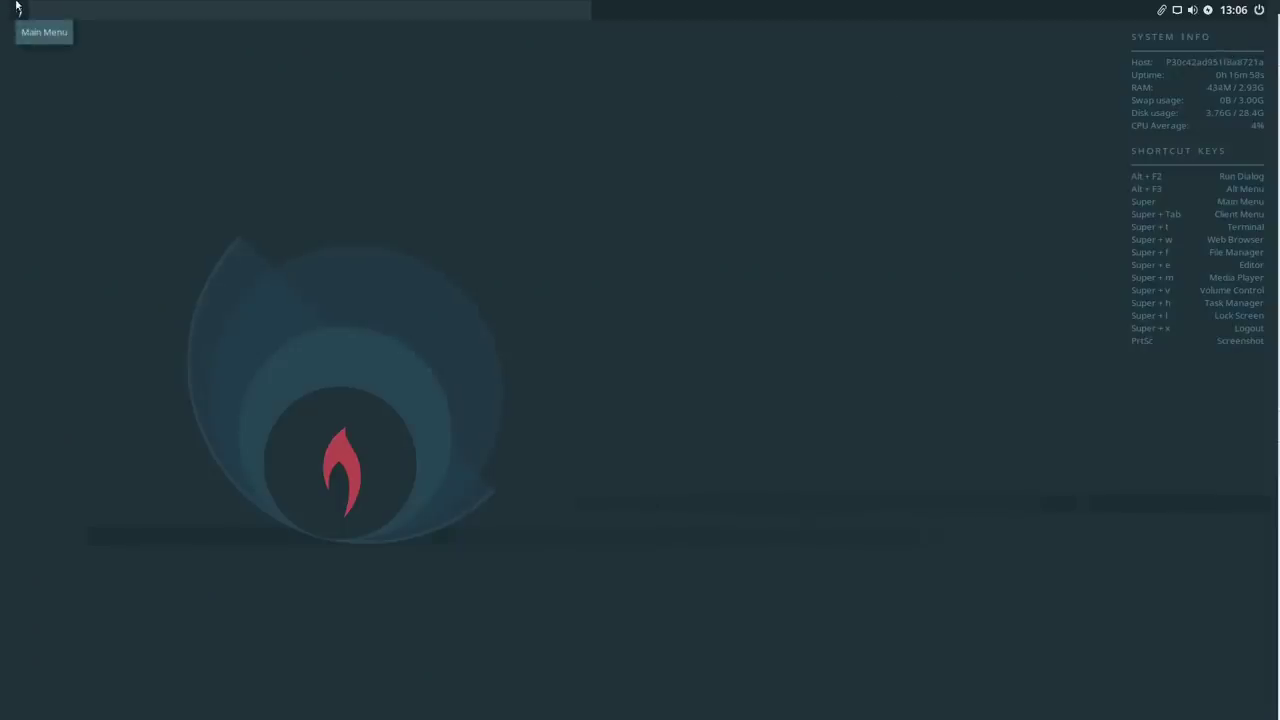
# Open bl-rc.xml via Preferences > Openbox, skim its focus, font and keybinding sections, then close Geany
pyautogui.click(16, 6)
pyautogui.moveTo(40, 209)
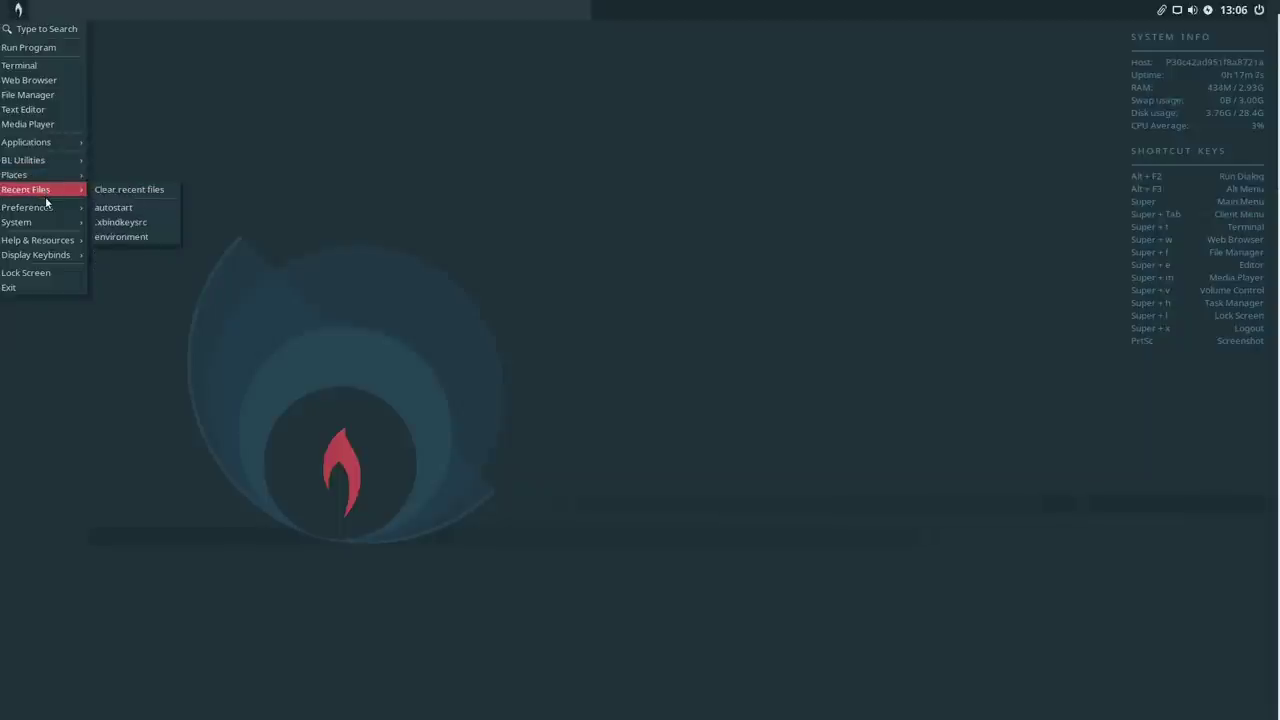
pyautogui.moveTo(134, 209)
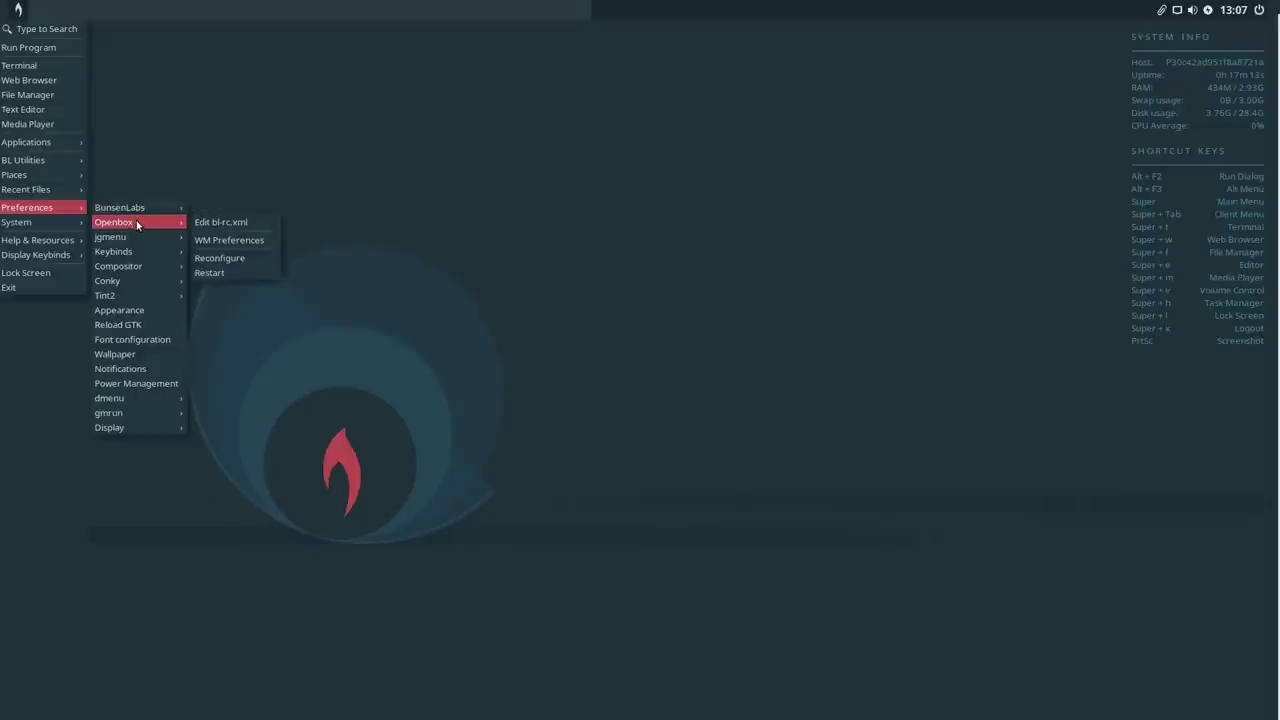
pyautogui.click(240, 222)
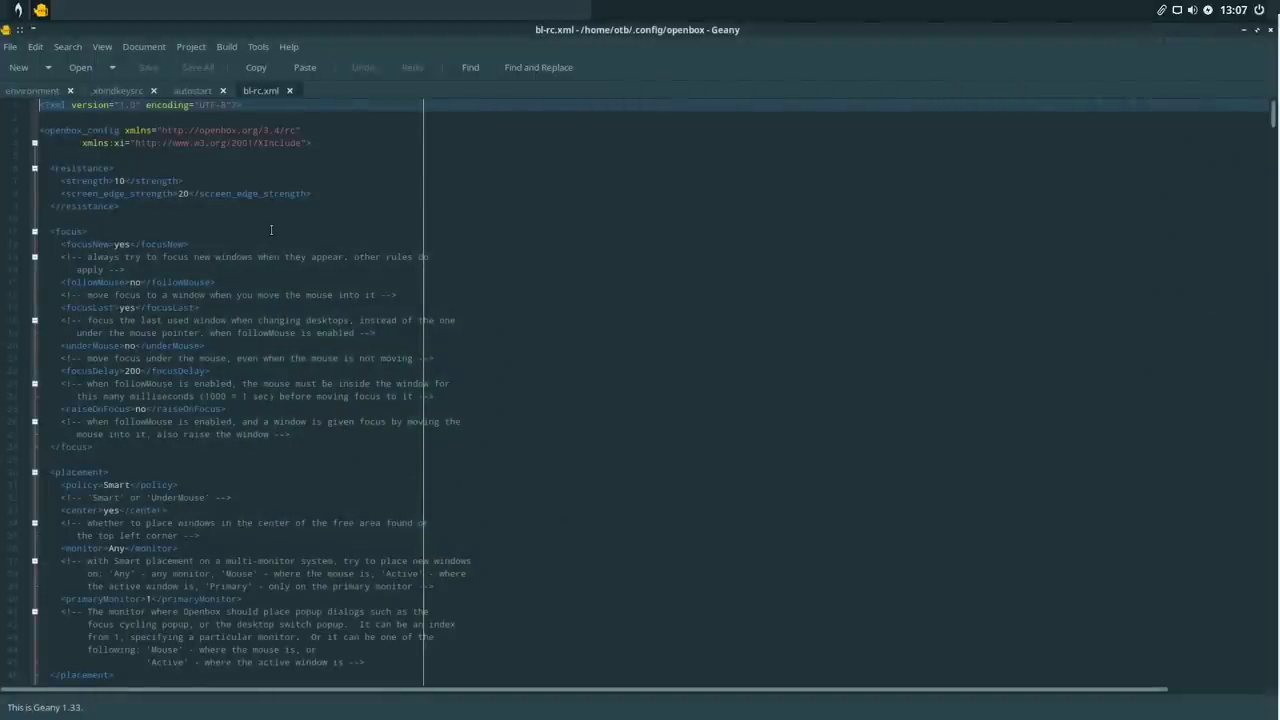
pyautogui.scroll(-10, 270, 231)
pyautogui.scroll(-15, 271, 231)
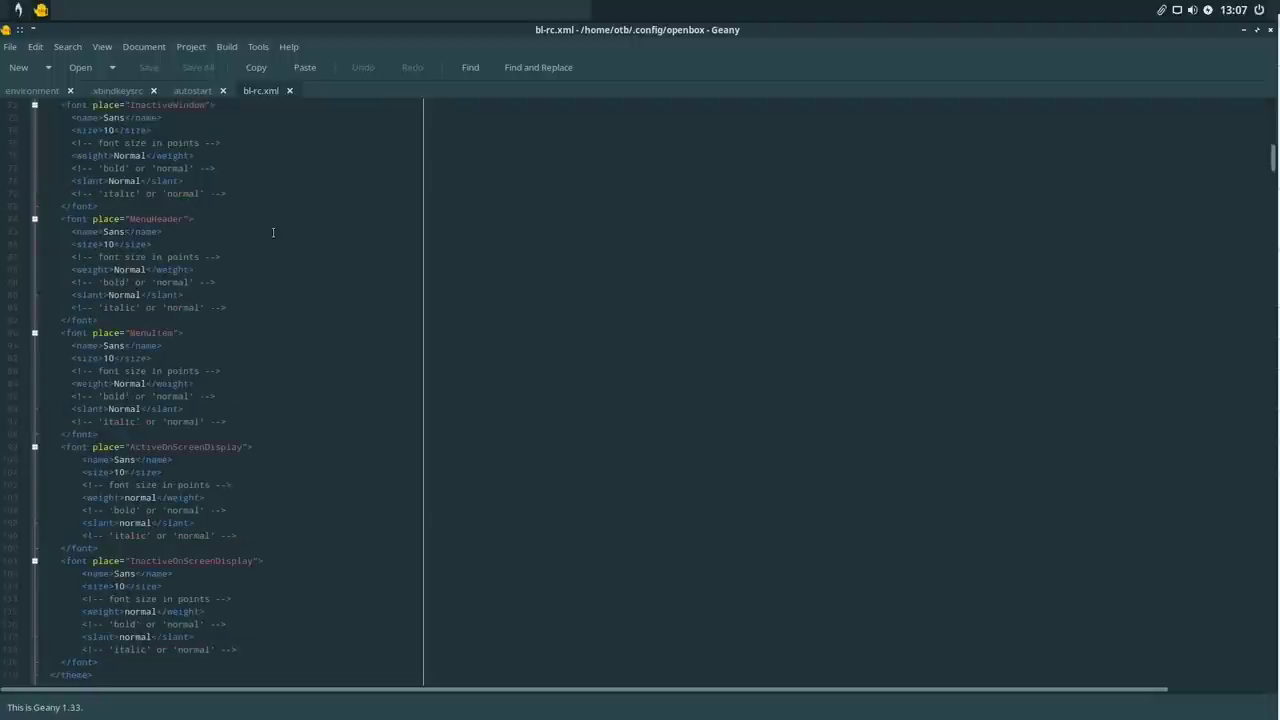
pyautogui.scroll(-20, 275, 234)
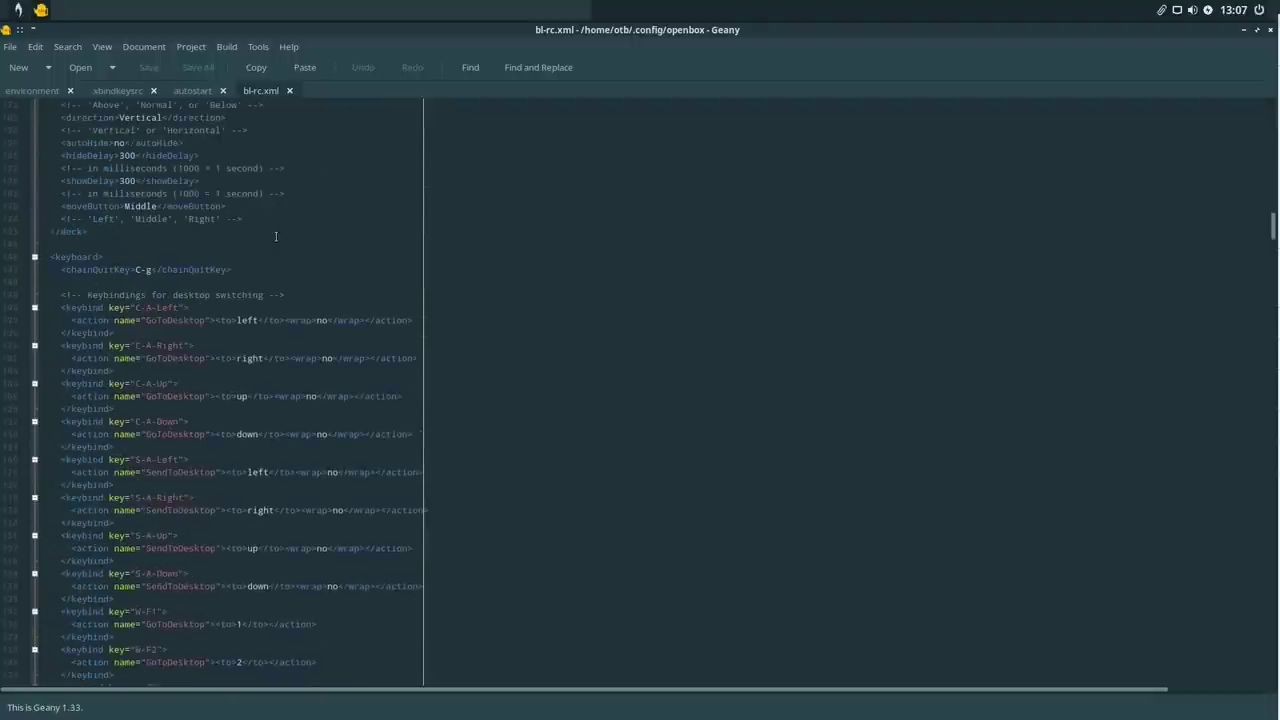
pyautogui.scroll(-15, 276, 236)
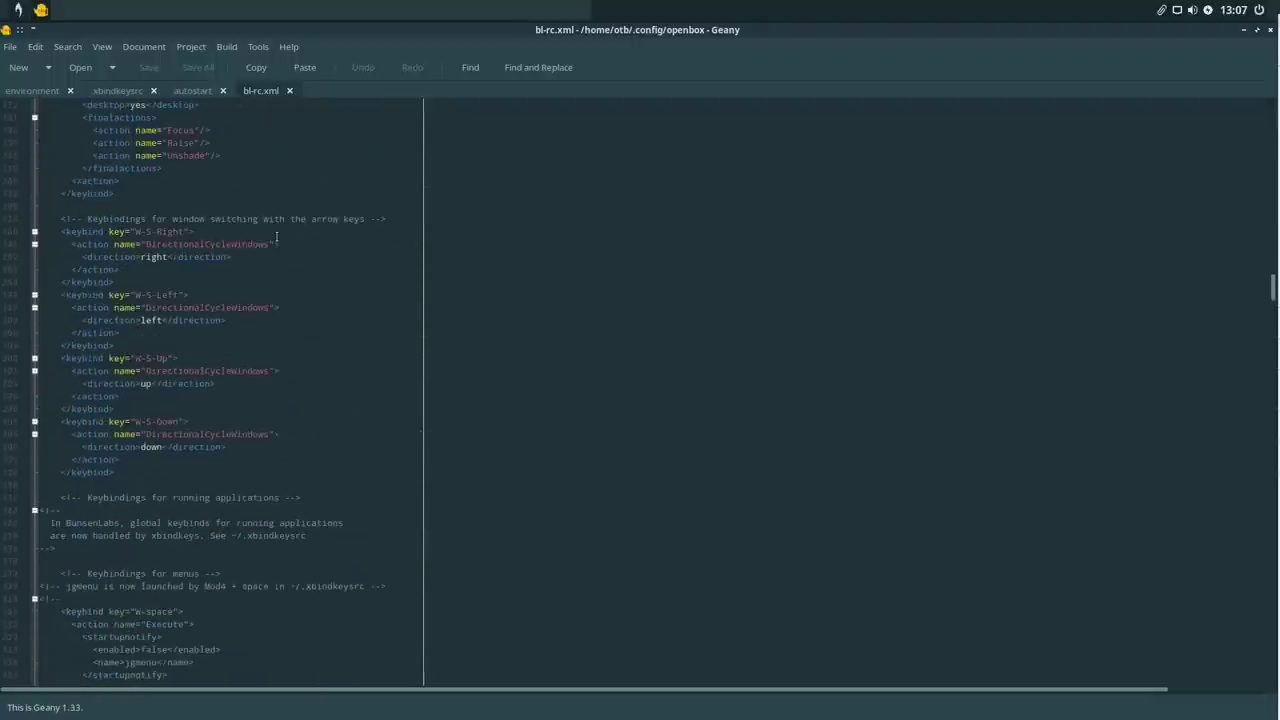
pyautogui.click(1270, 29)
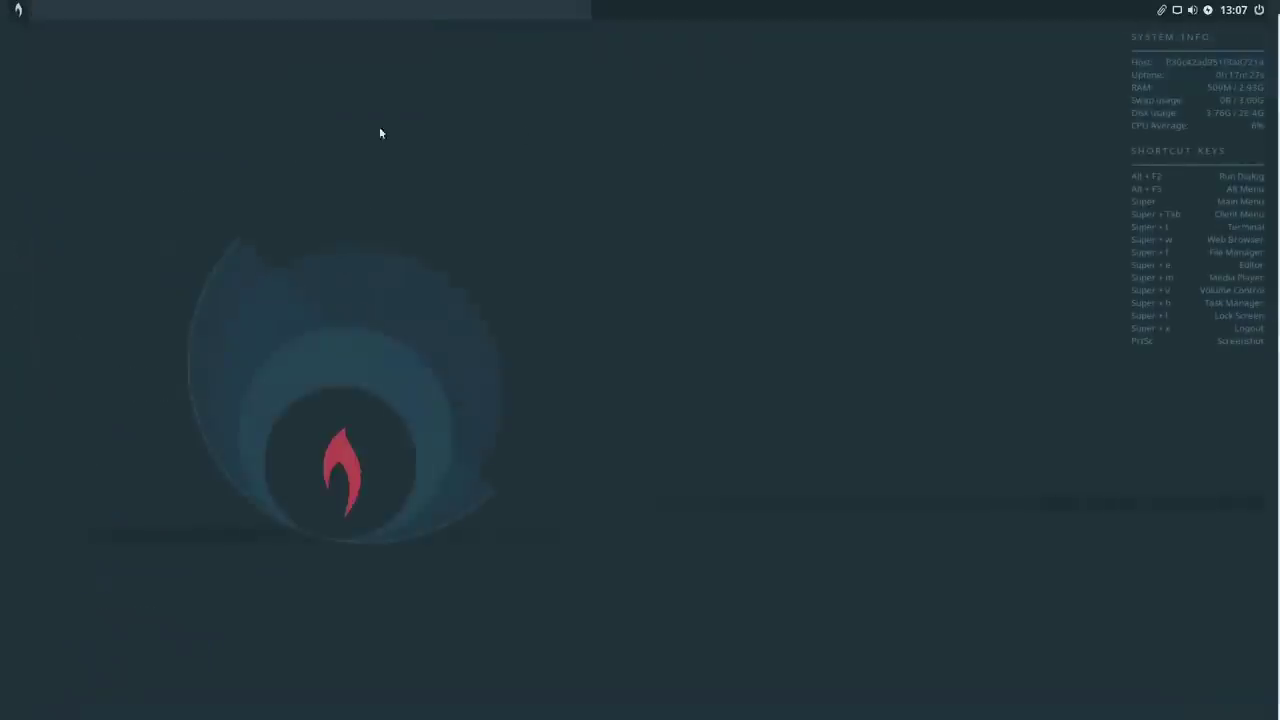
# Open .xbindkeysrc via Preferences > Keybinds, read its shortcut definitions in Geany, then close it
pyautogui.click(18, 10)
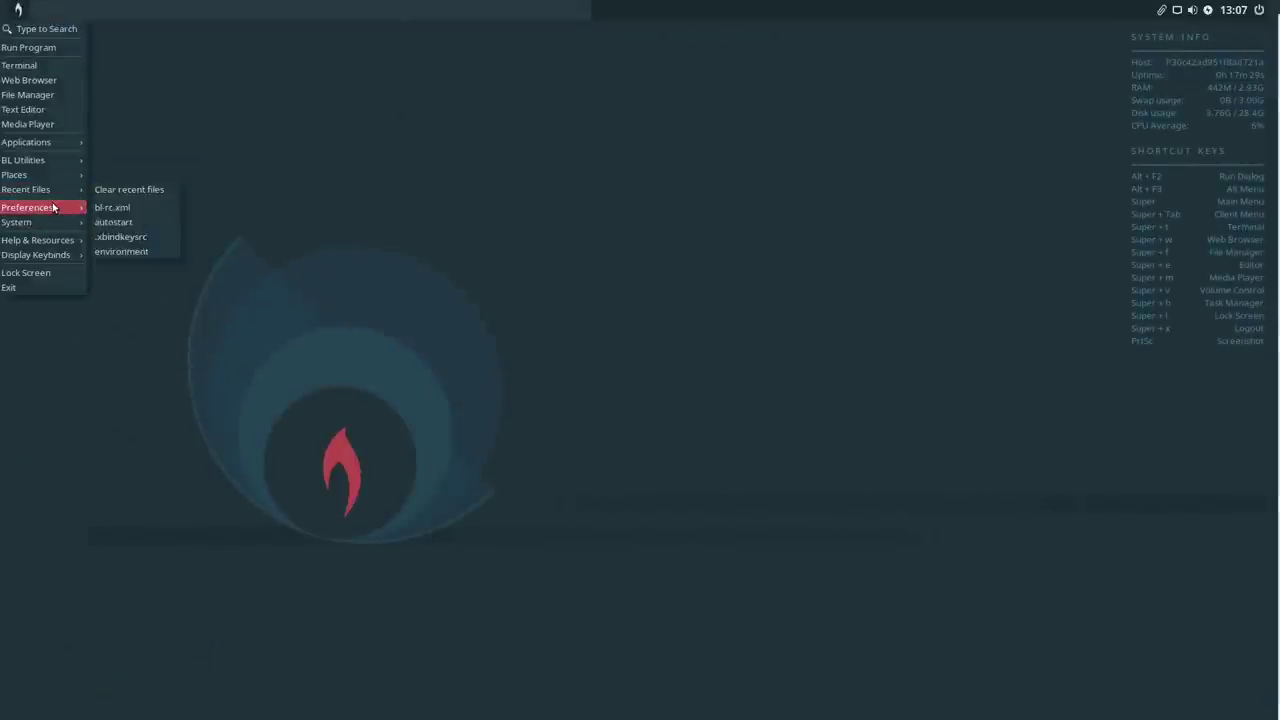
pyautogui.moveTo(135, 237)
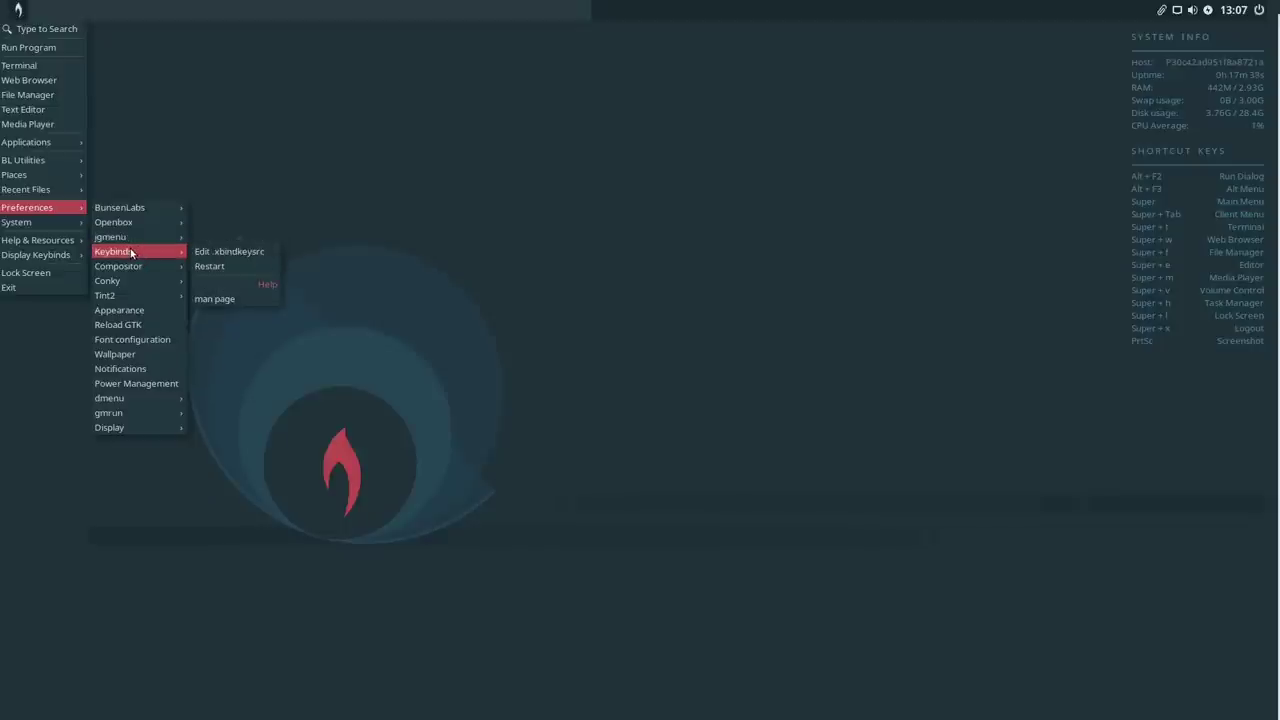
pyautogui.click(245, 252)
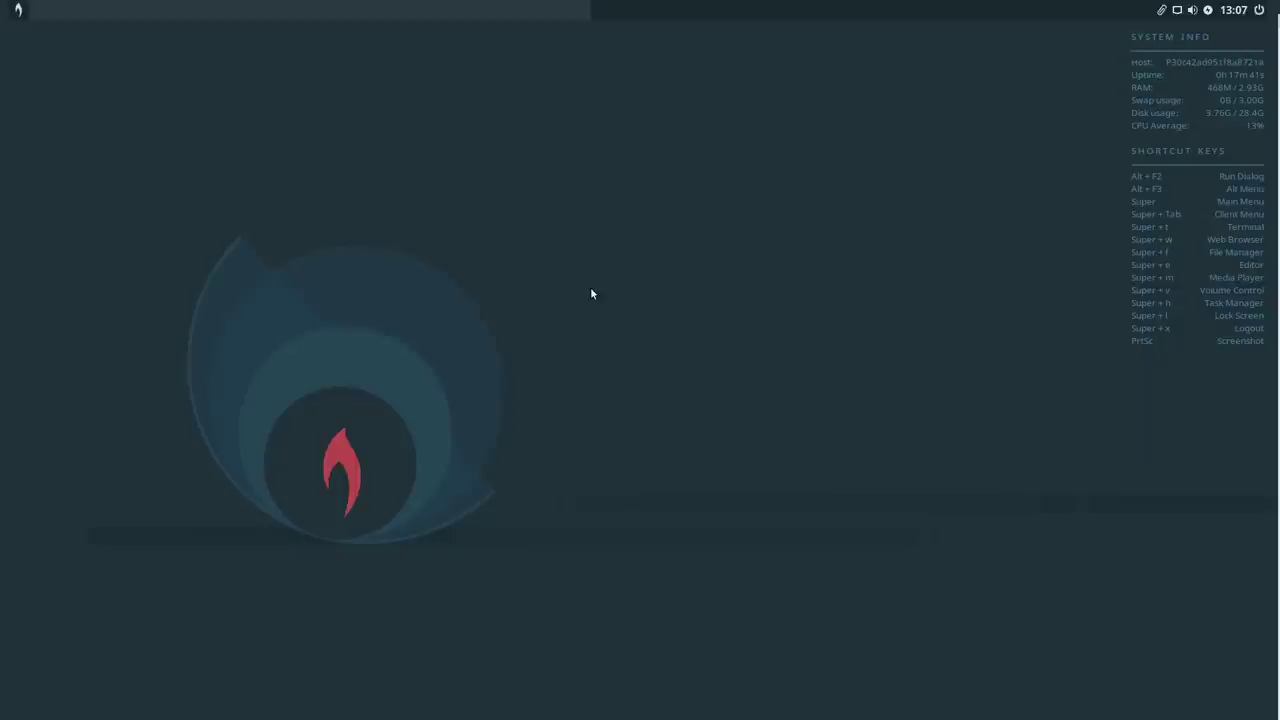
pyautogui.scroll(-15, 294, 224)
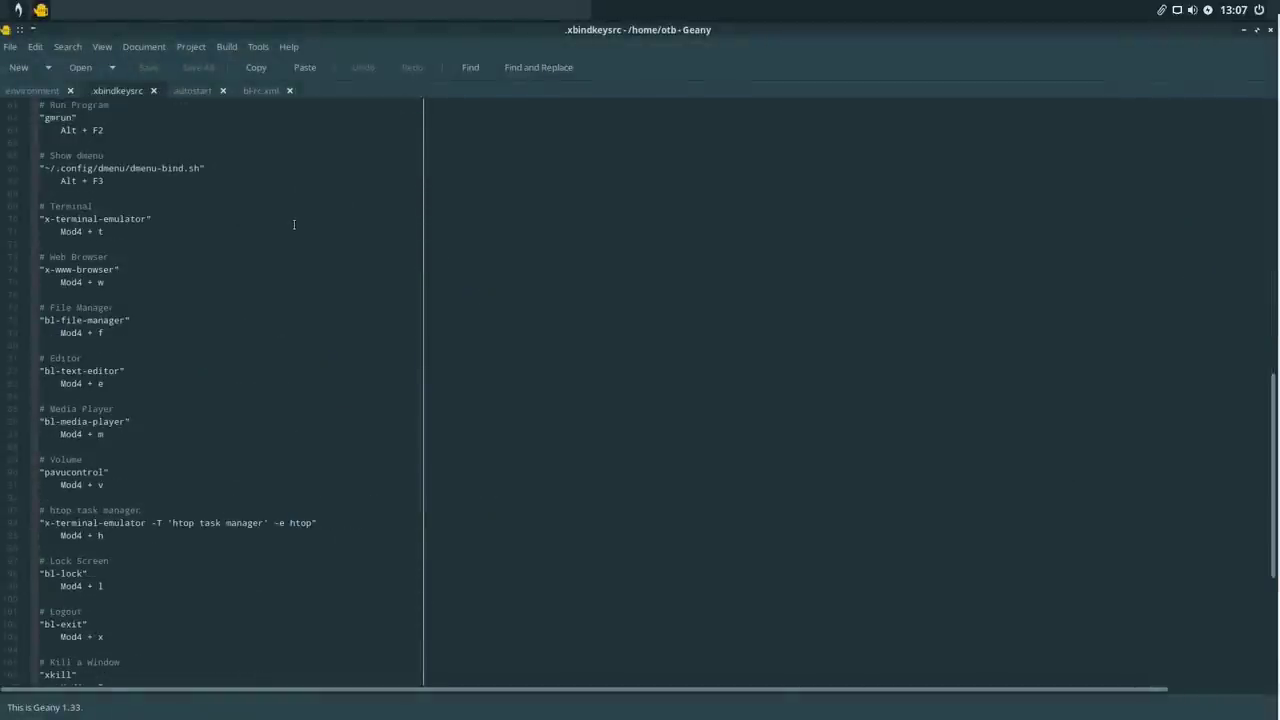
pyautogui.scroll(-6, 294, 224)
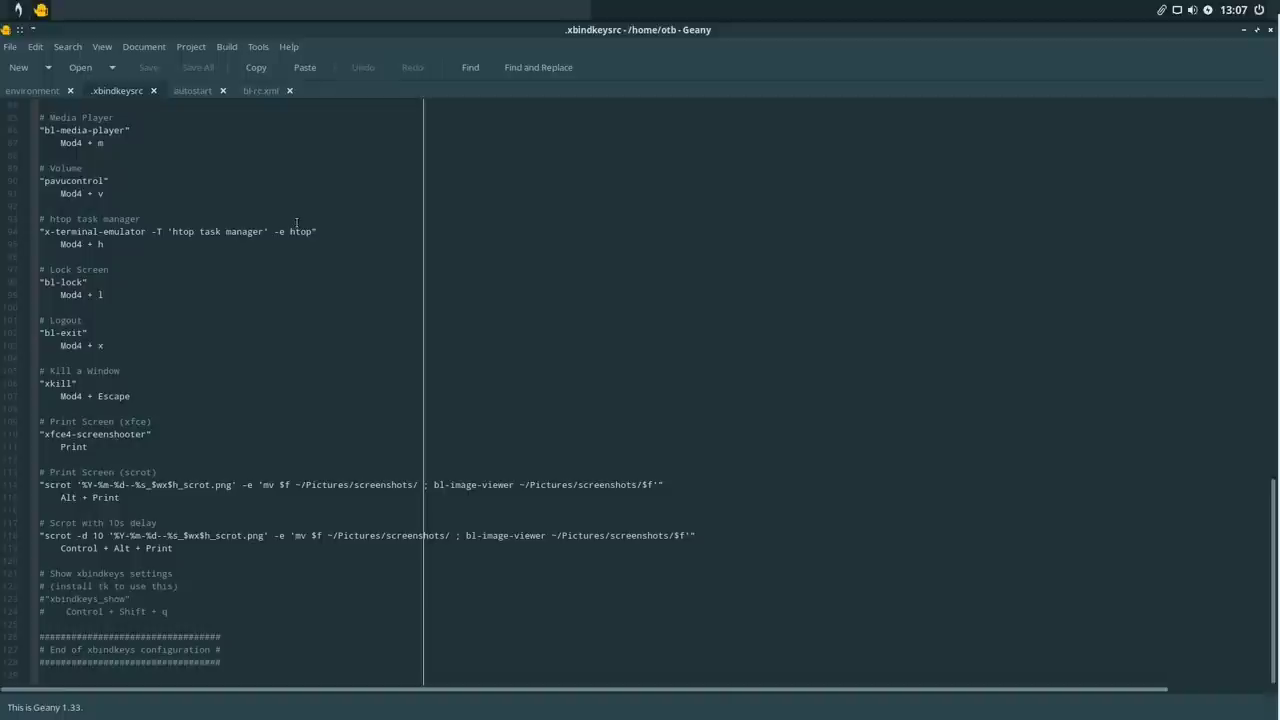
pyautogui.scroll(7, 296, 222)
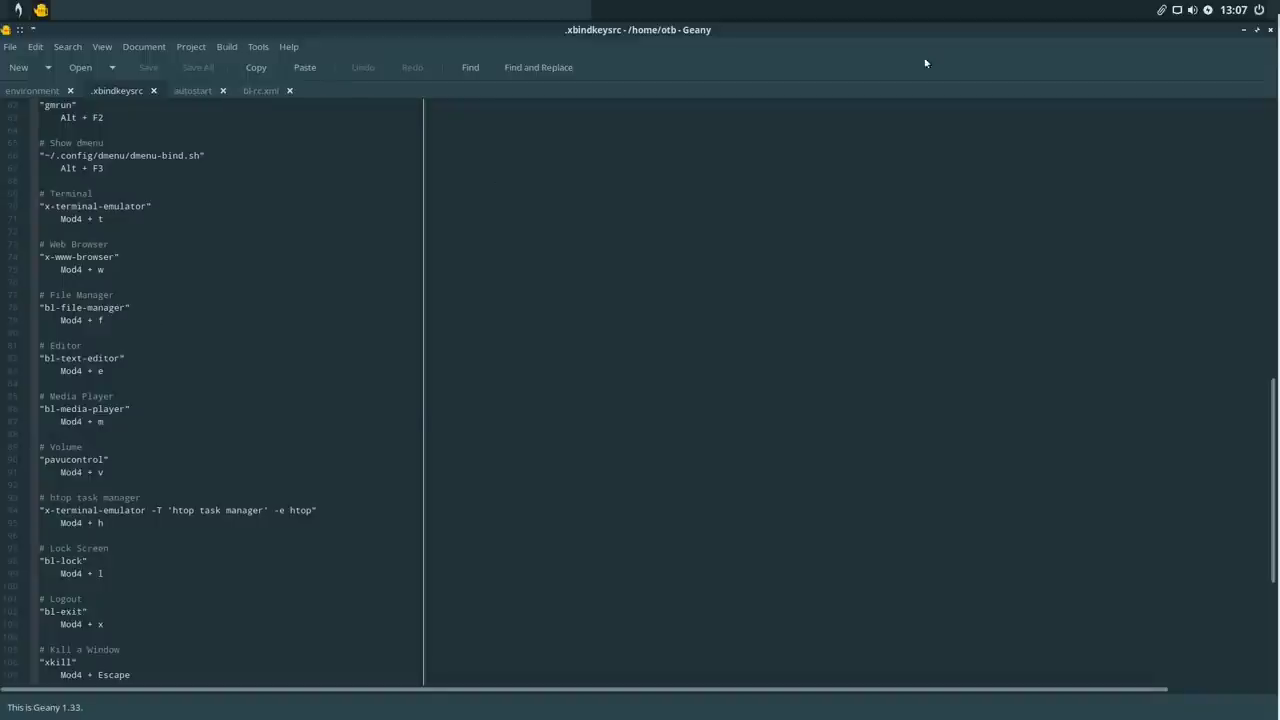
pyautogui.click(1271, 35)
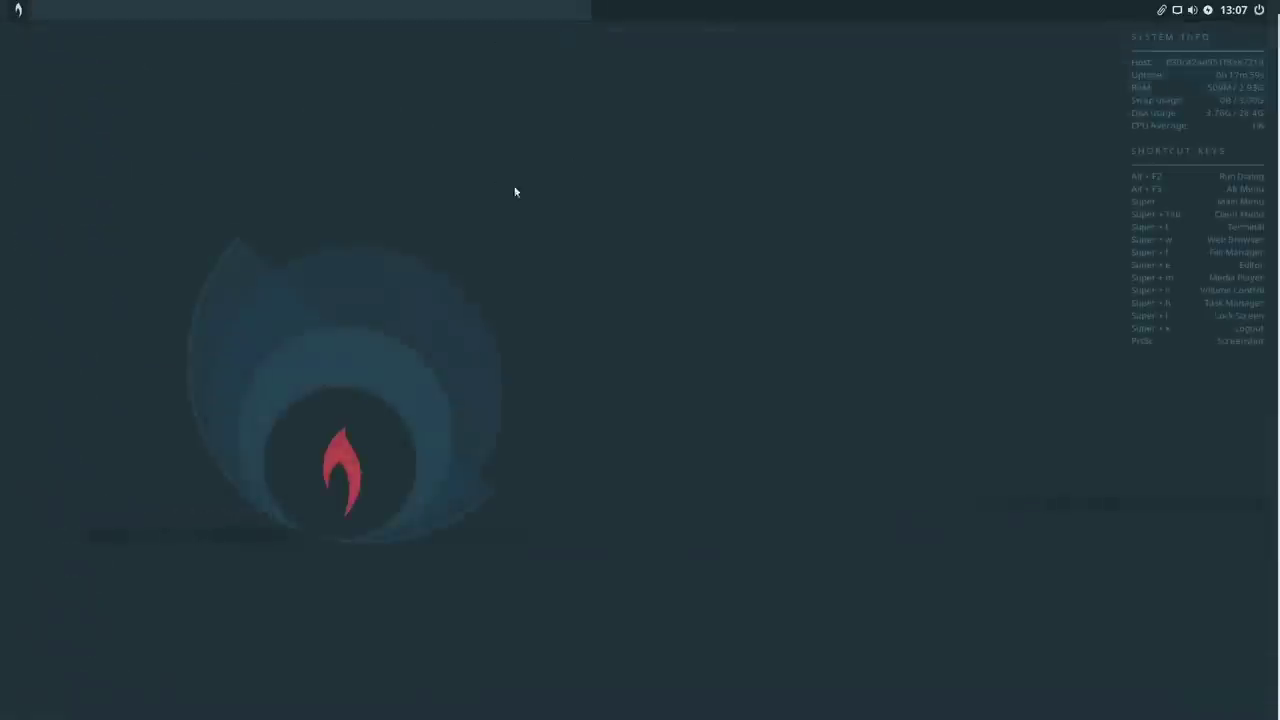
# View the Customise Look and Feel appearance settings from Preferences, then close them
pyautogui.click(20, 10)
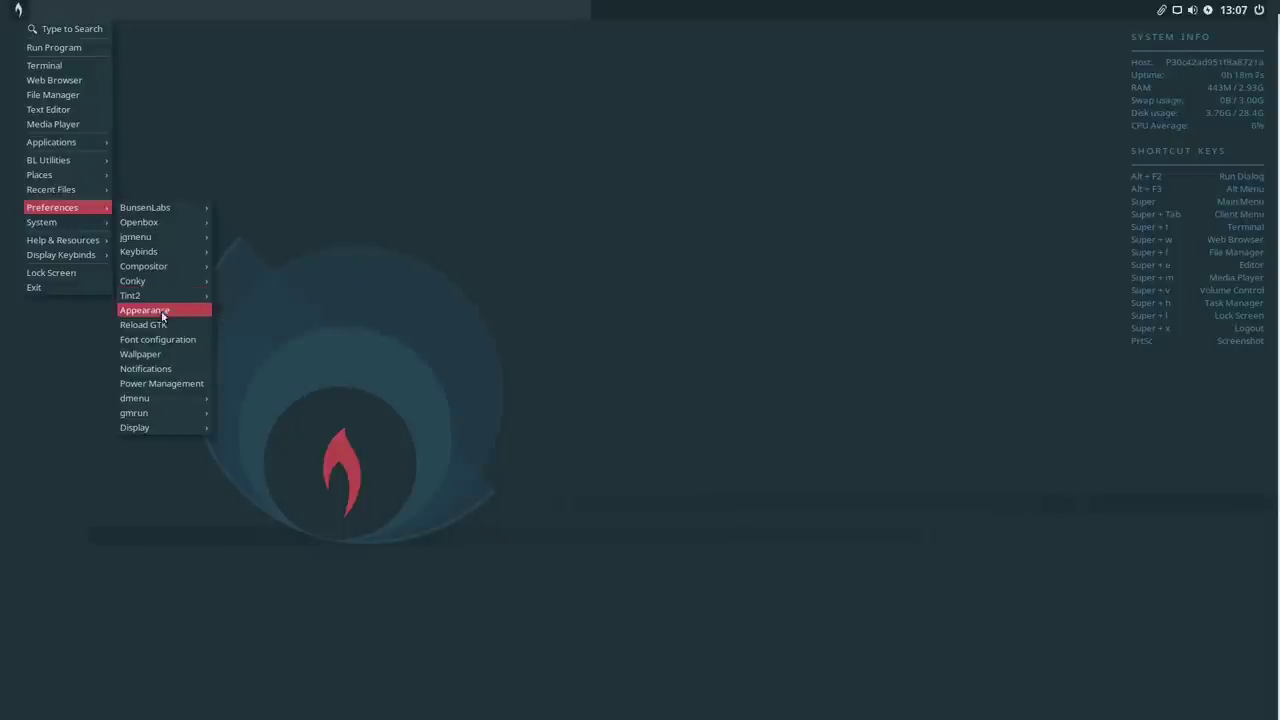
pyautogui.click(188, 308)
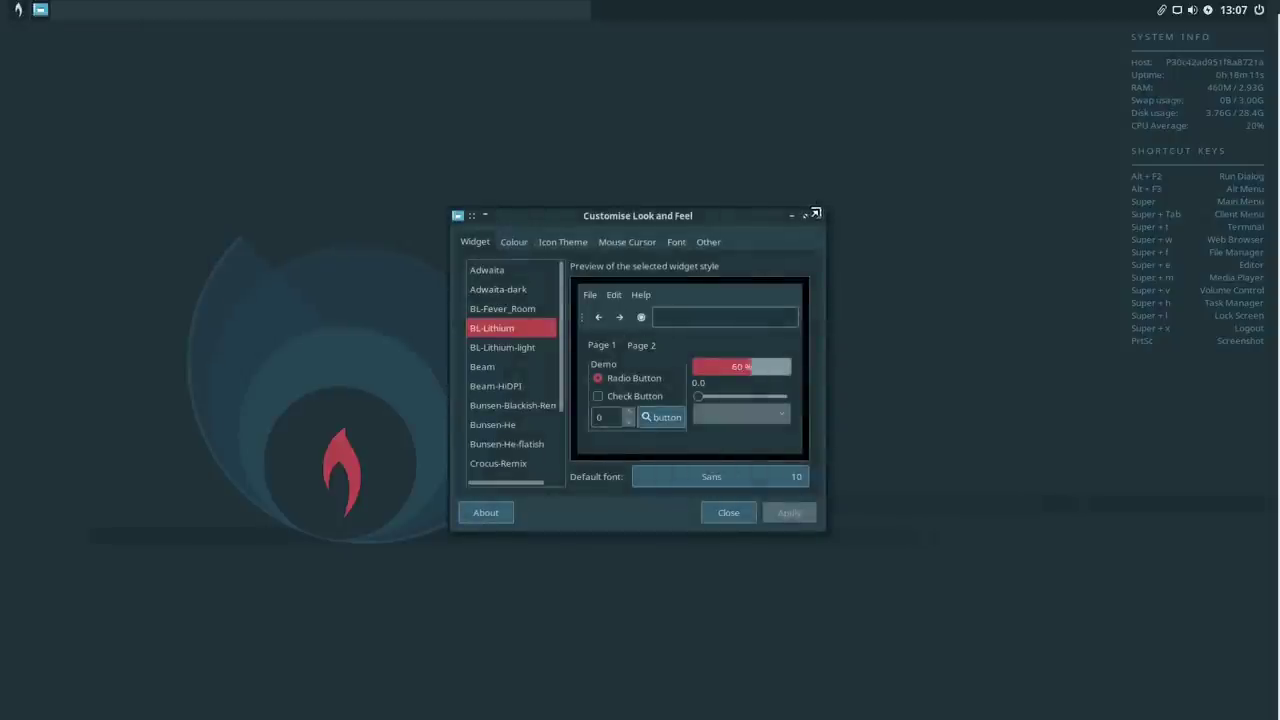
pyautogui.click(820, 216)
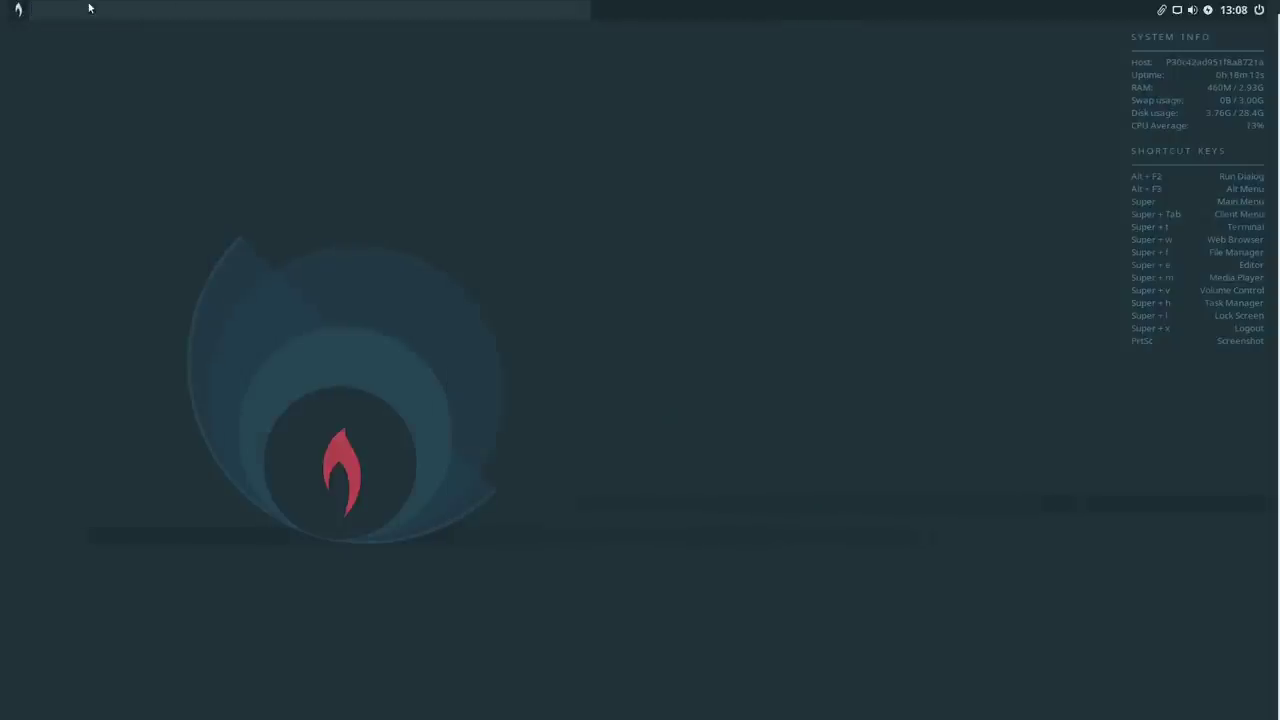
# Browse the Preferences submenus, then show the System submenu with Synaptic and GParted
pyautogui.click(22, 9)
pyautogui.click(56, 191)
pyautogui.click(18, 10)
pyautogui.moveTo(54, 216)
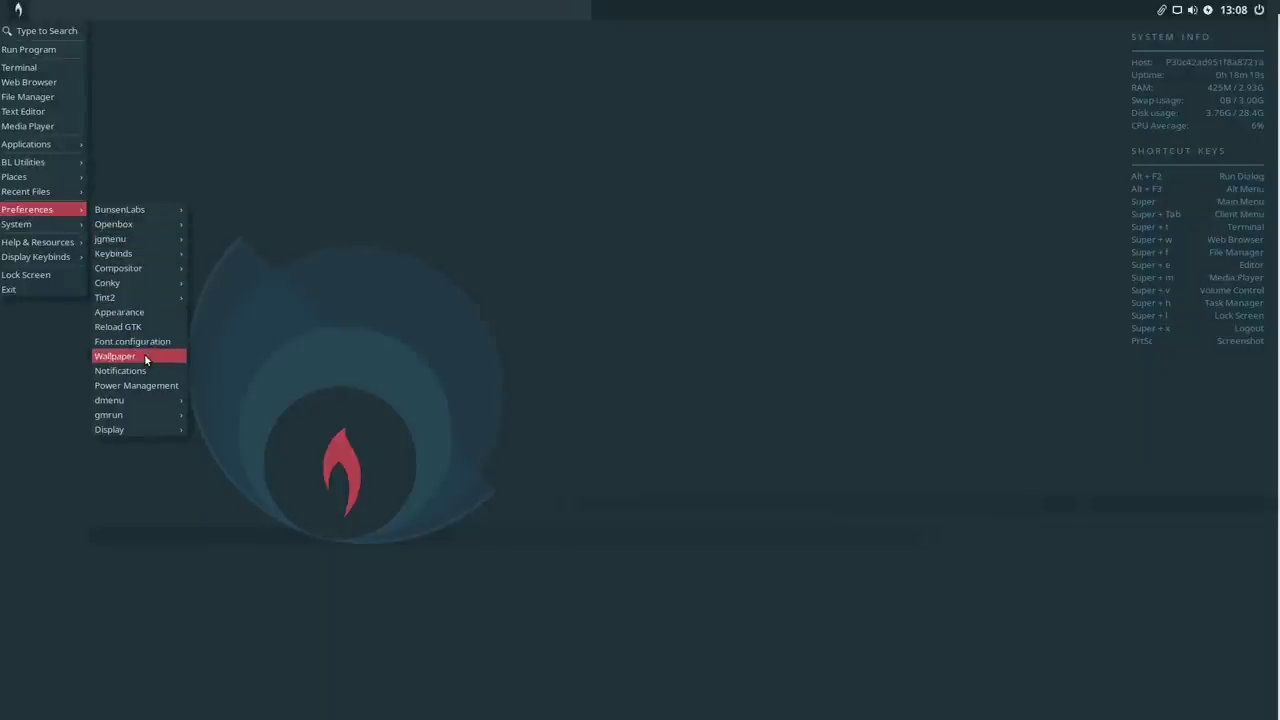
pyautogui.moveTo(143, 402)
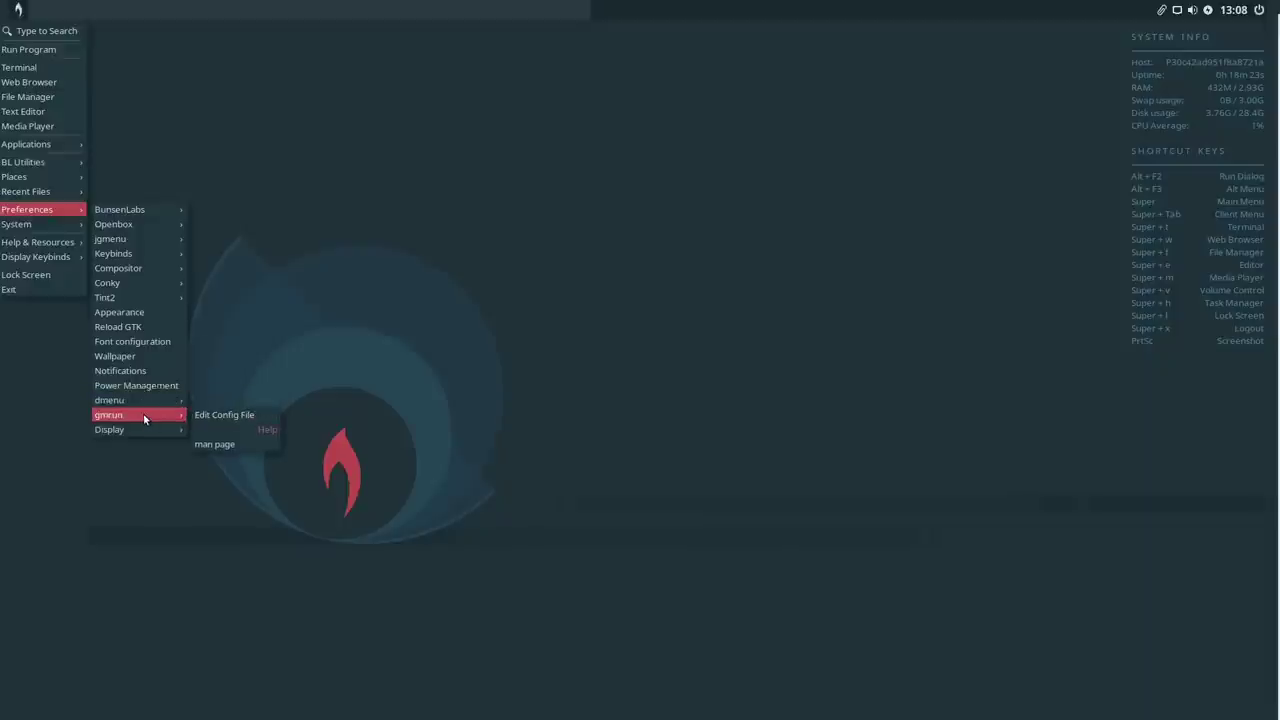
pyautogui.moveTo(147, 430)
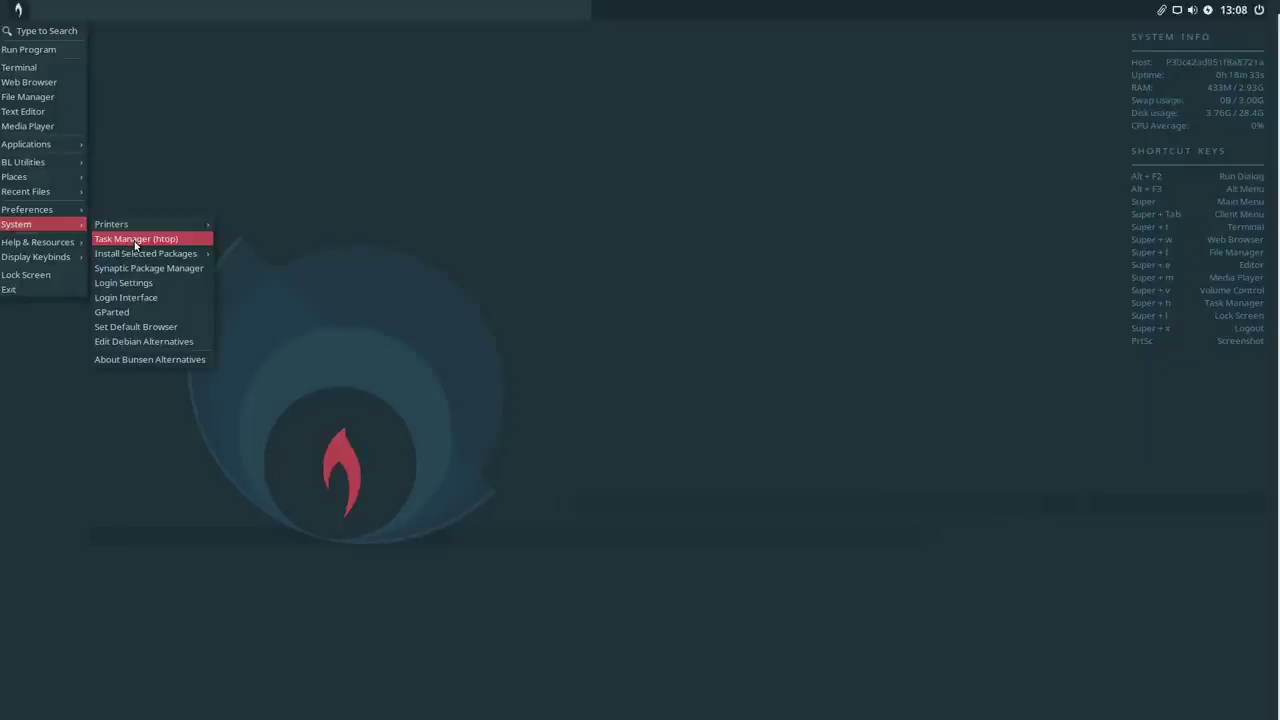
# Install Chromium from Install Selected Packages > Web Browsers, confirming prompts and entering the sudo password
pyautogui.moveTo(139, 258)
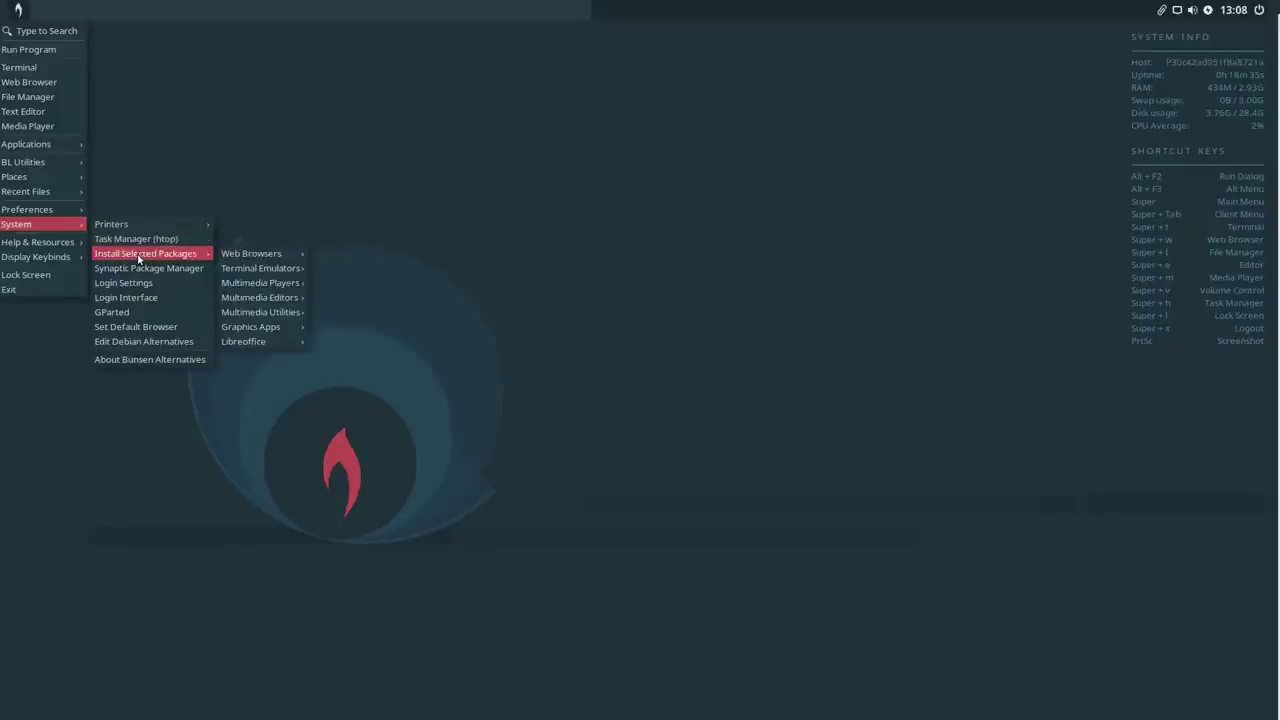
pyautogui.moveTo(278, 257)
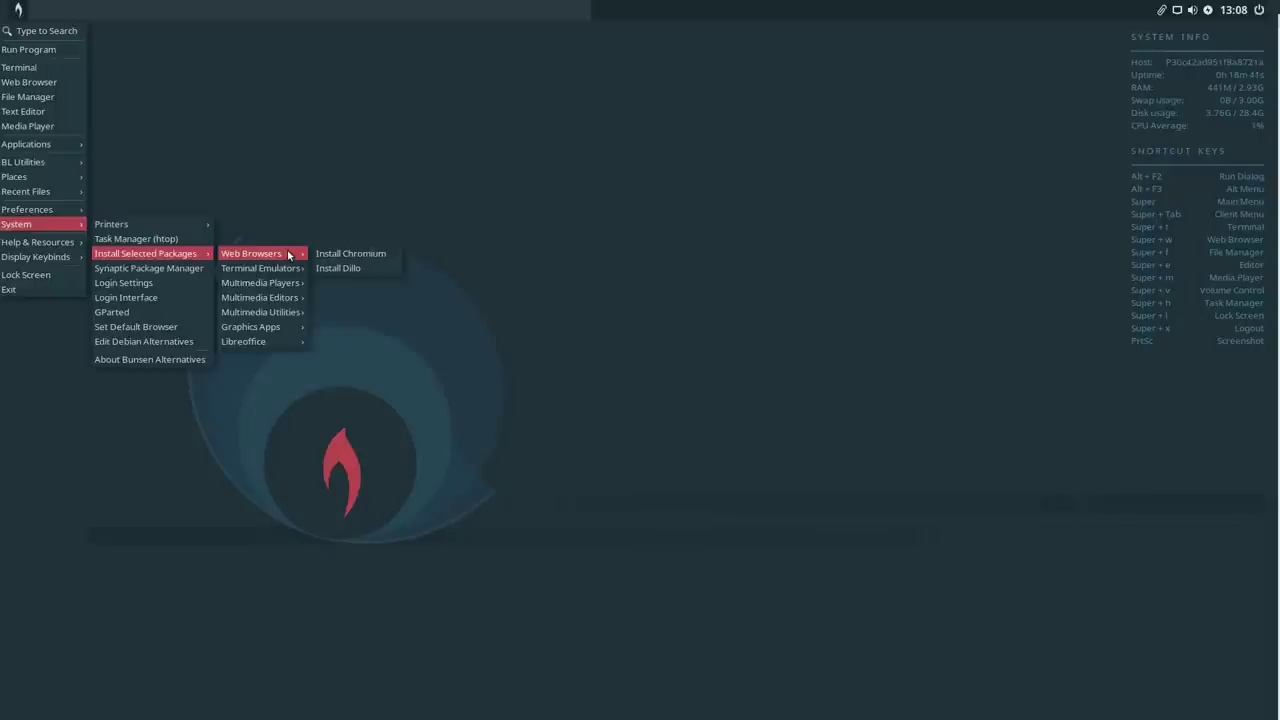
pyautogui.click(350, 253)
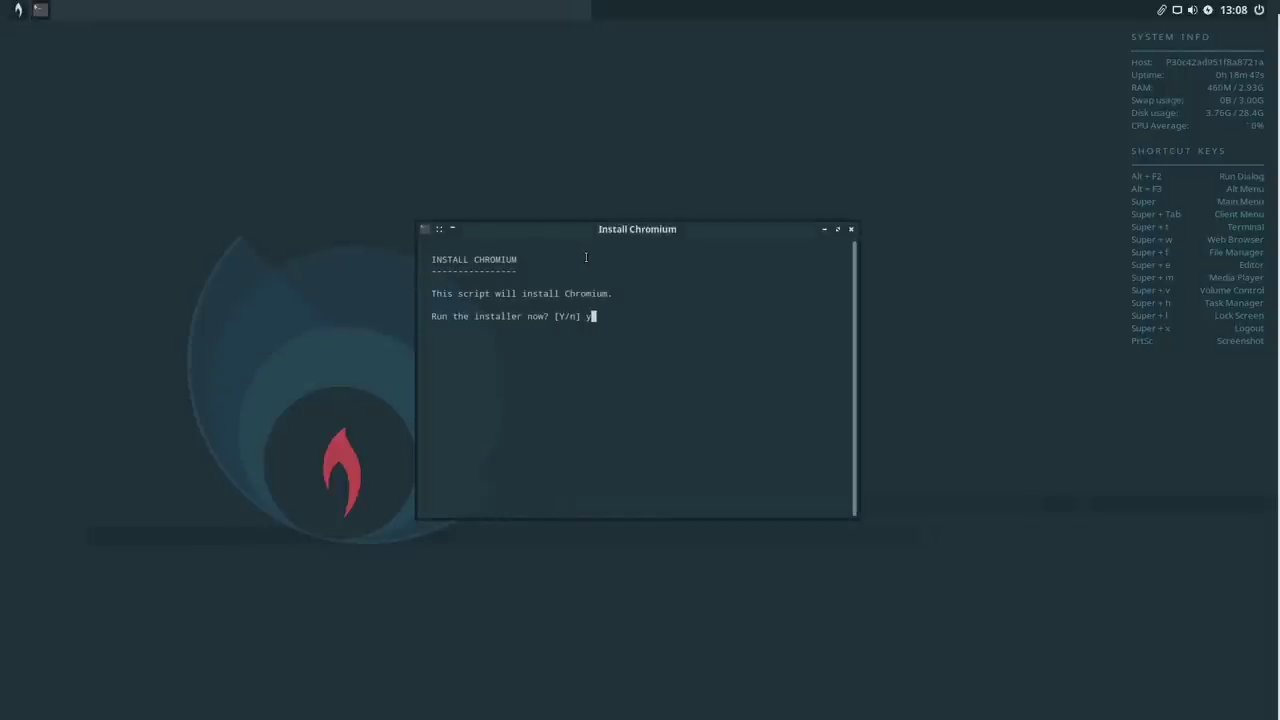
pyautogui.press('Return')
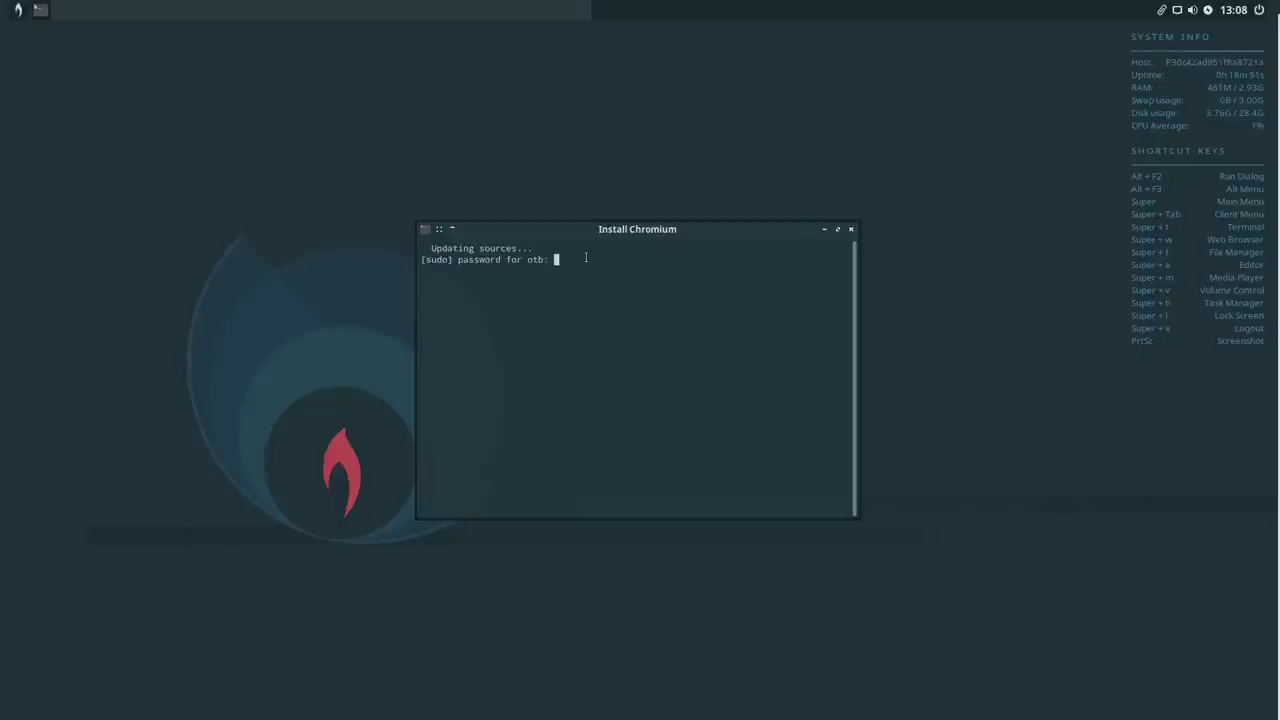
pyautogui.press('Return')
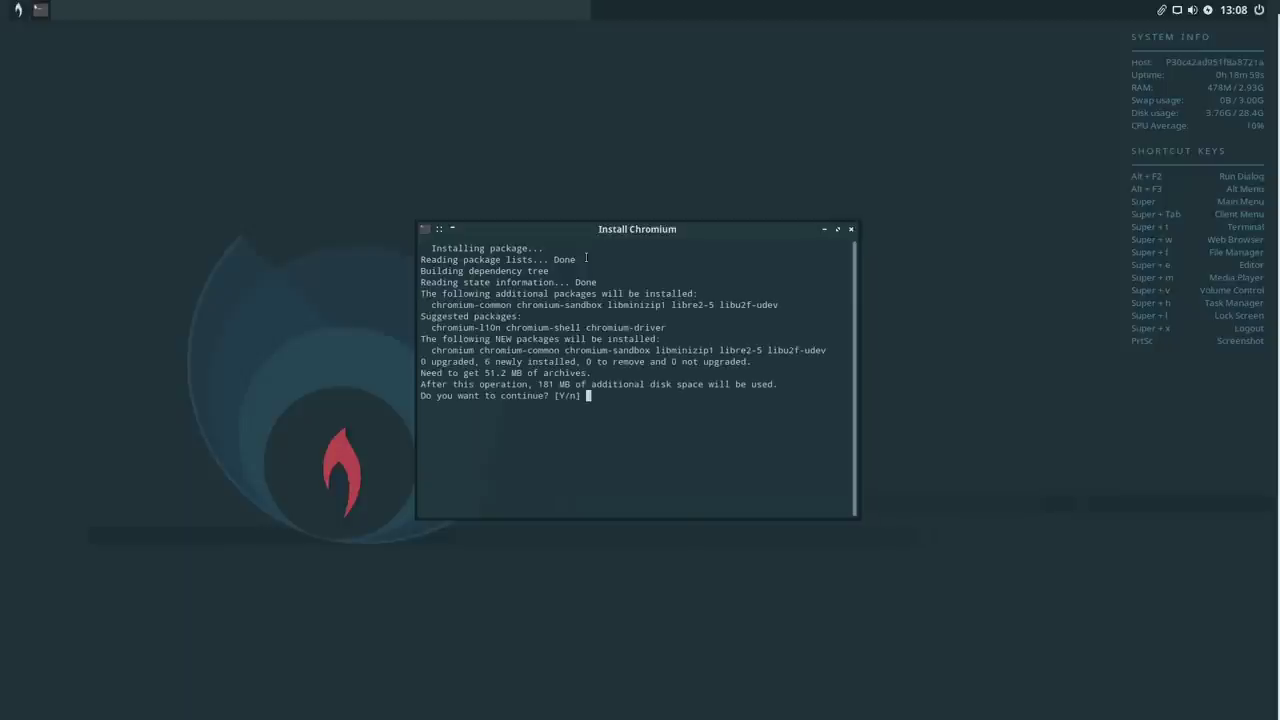
pyautogui.write('y')
pyautogui.press('Return')
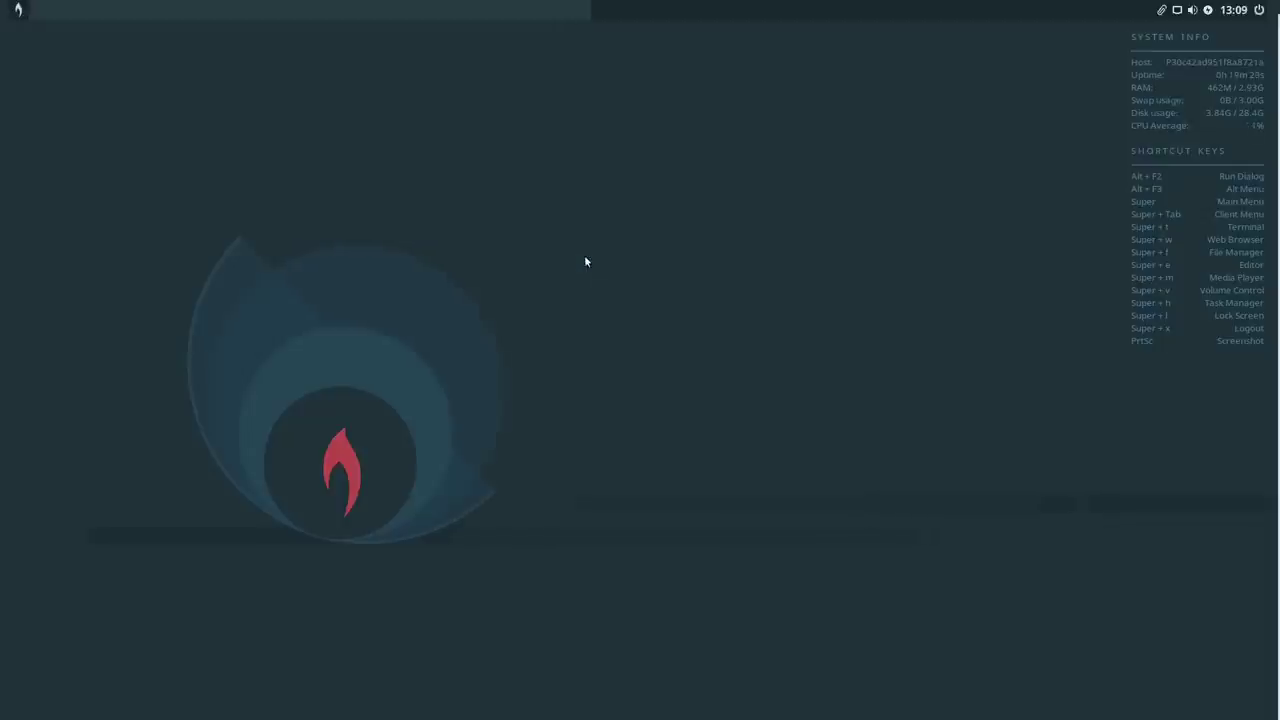
pyautogui.click(17, 11)
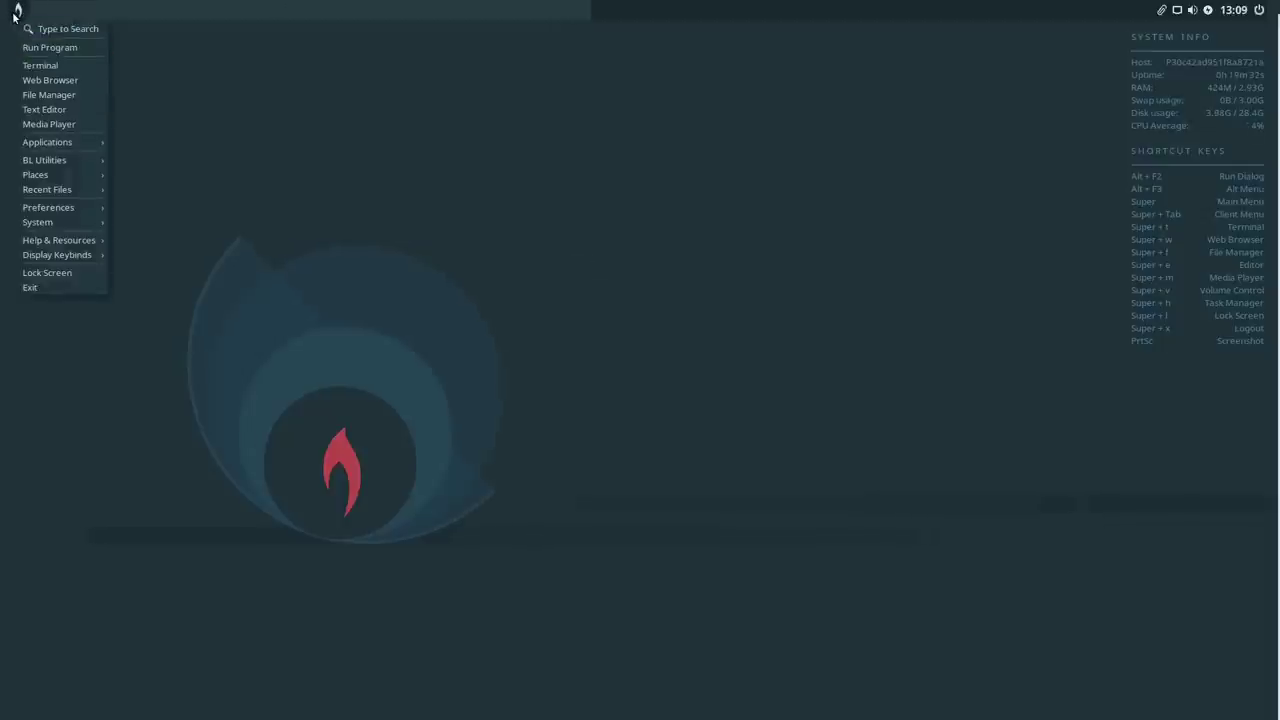
pyautogui.moveTo(68, 144)
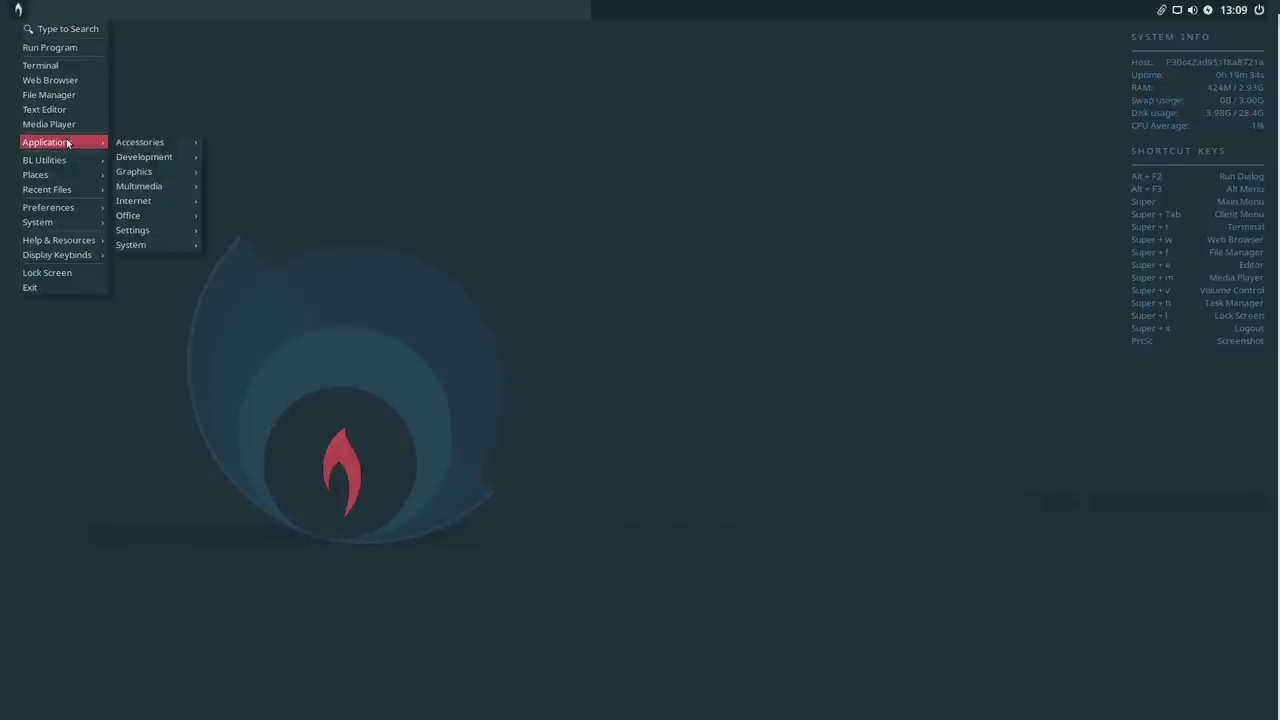
pyautogui.moveTo(183, 207)
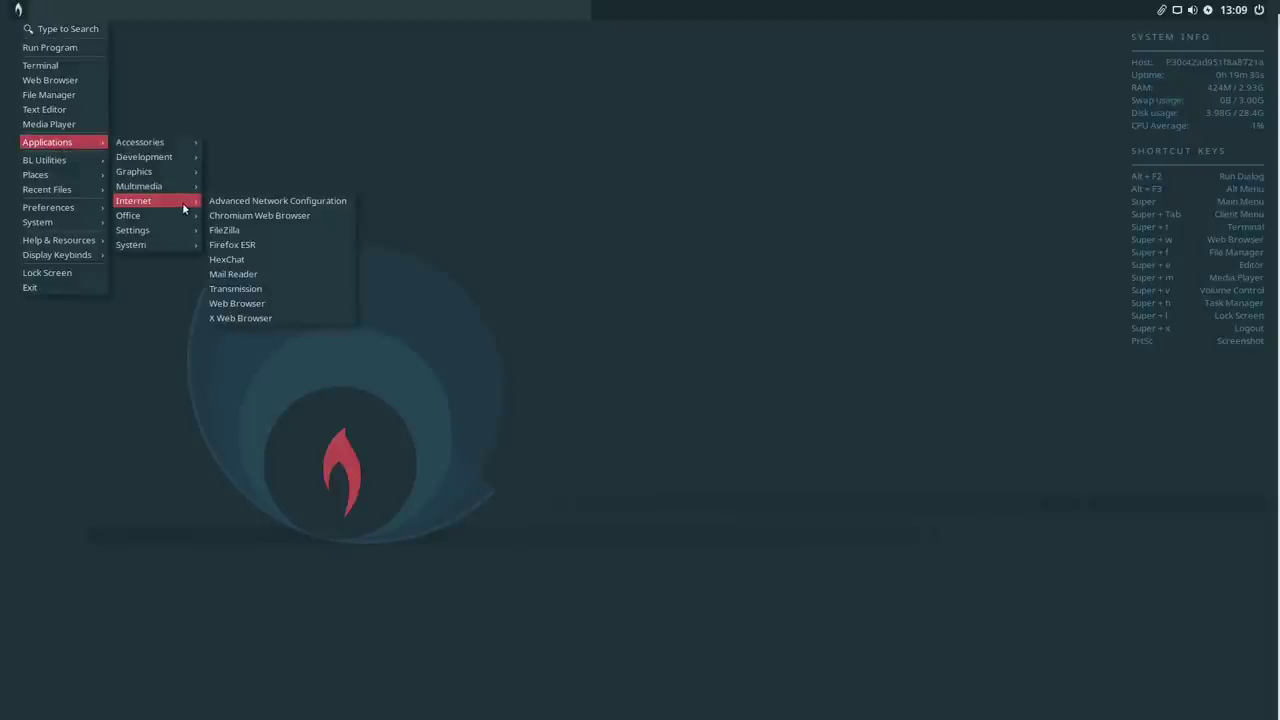
pyautogui.click(300, 215)
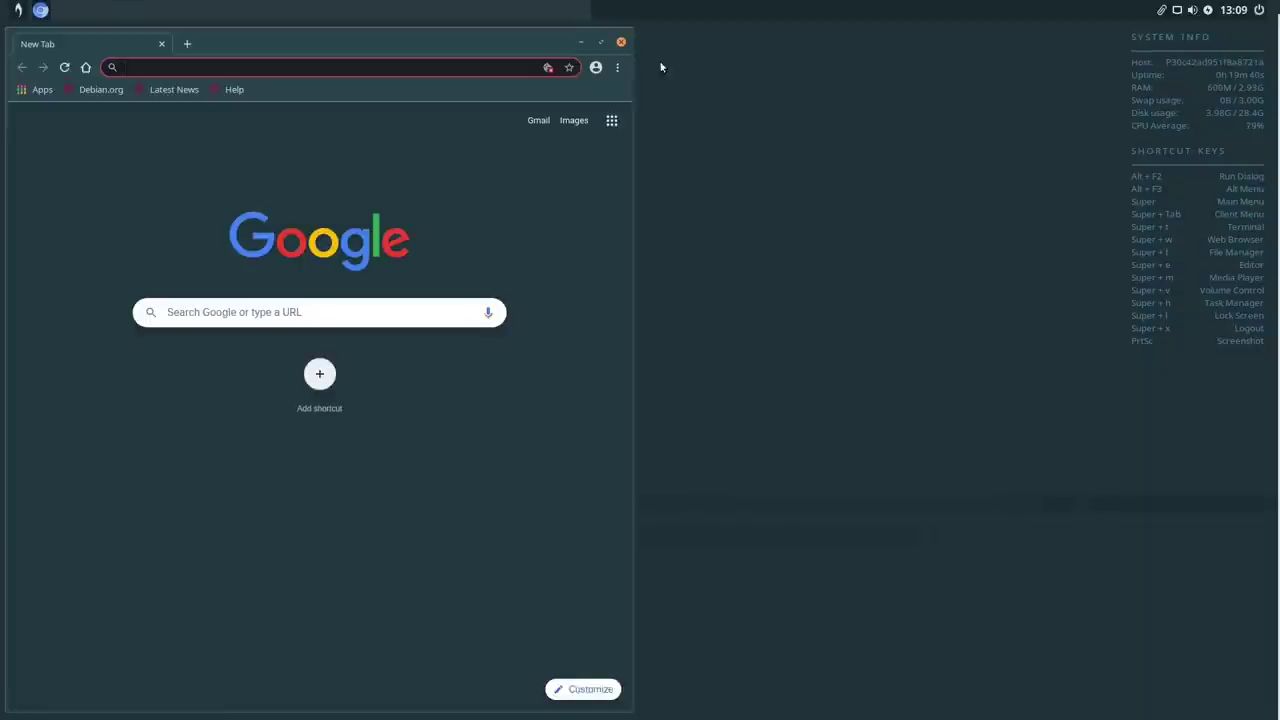
pyautogui.click(620, 42)
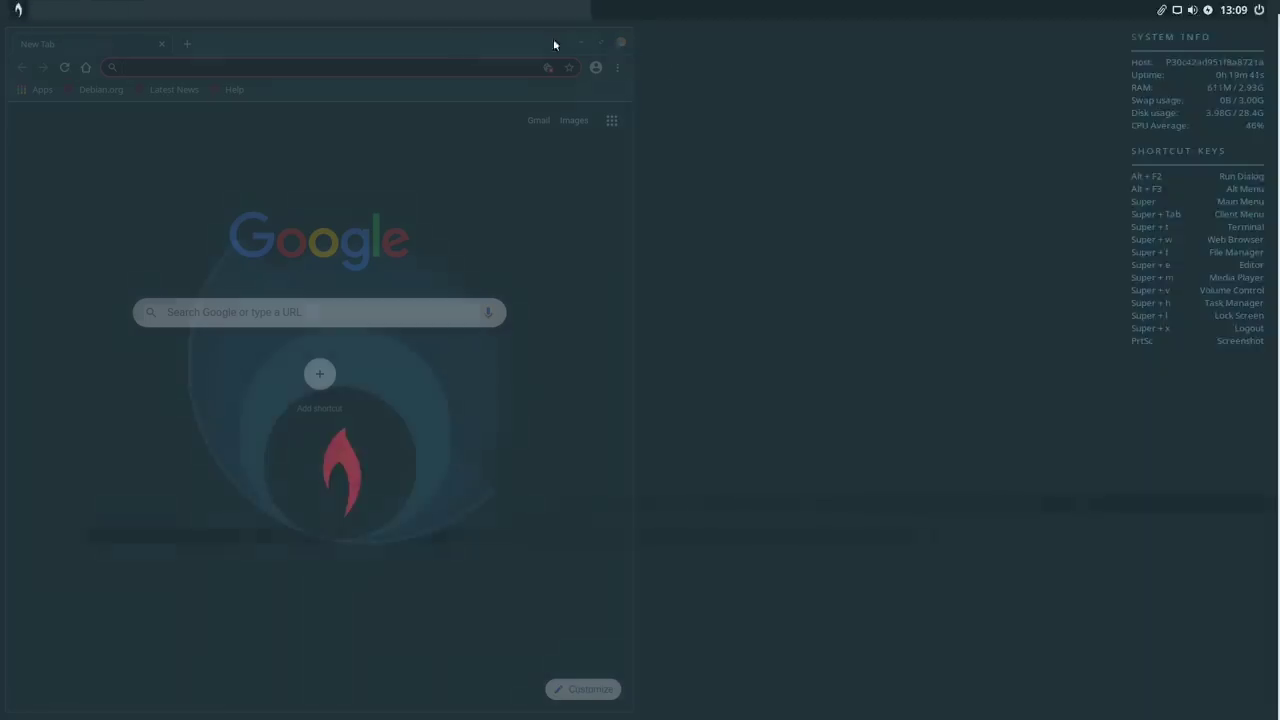
pyautogui.click(15, 8)
pyautogui.moveTo(40, 208)
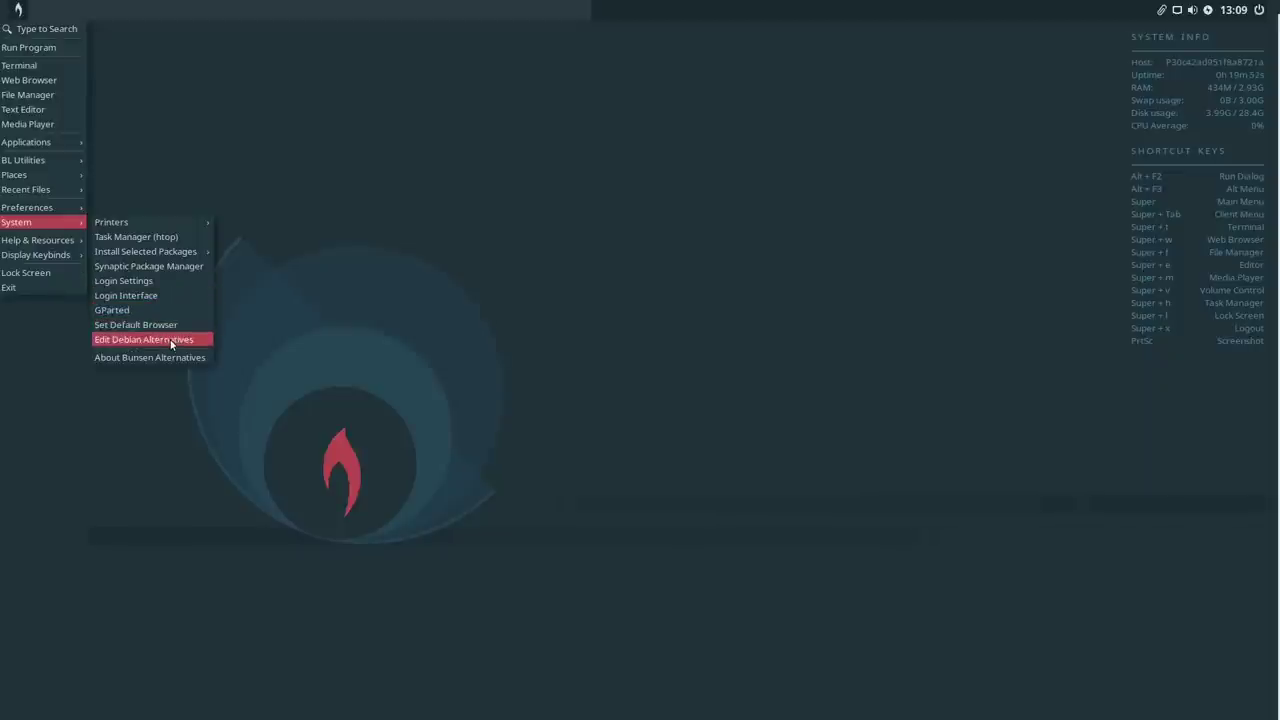
pyautogui.moveTo(47, 246)
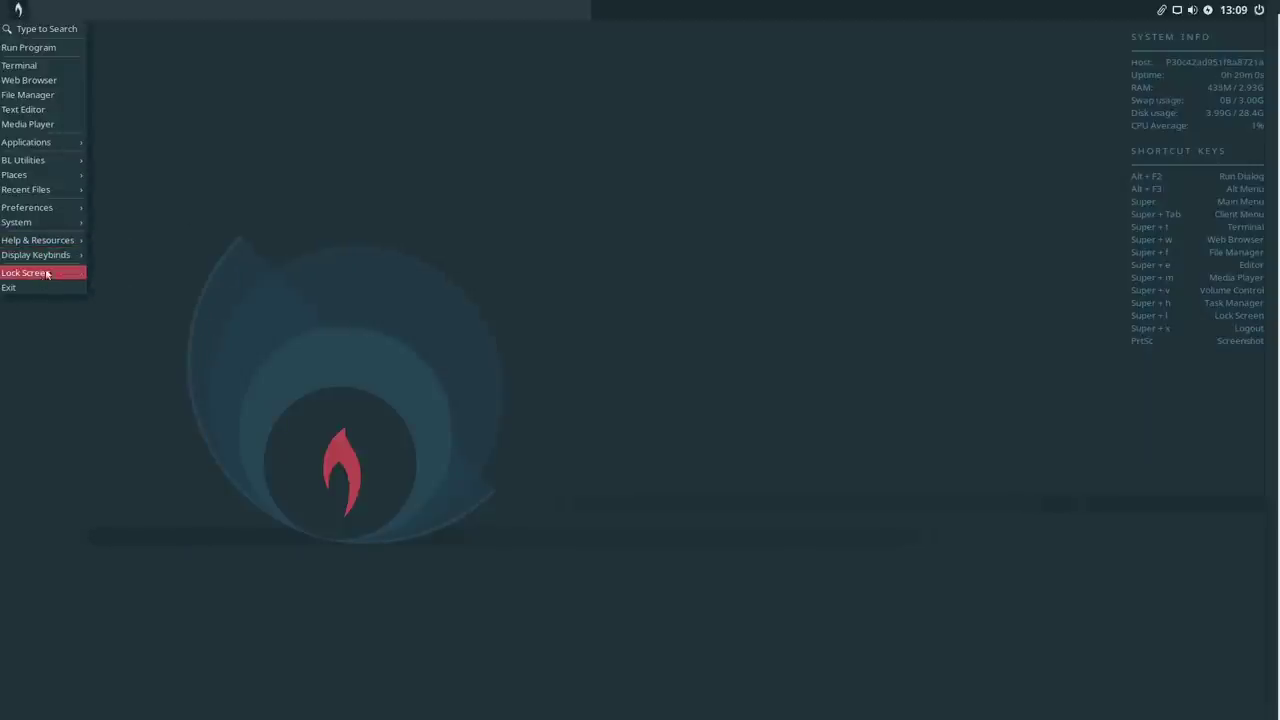
pyautogui.click(492, 182)
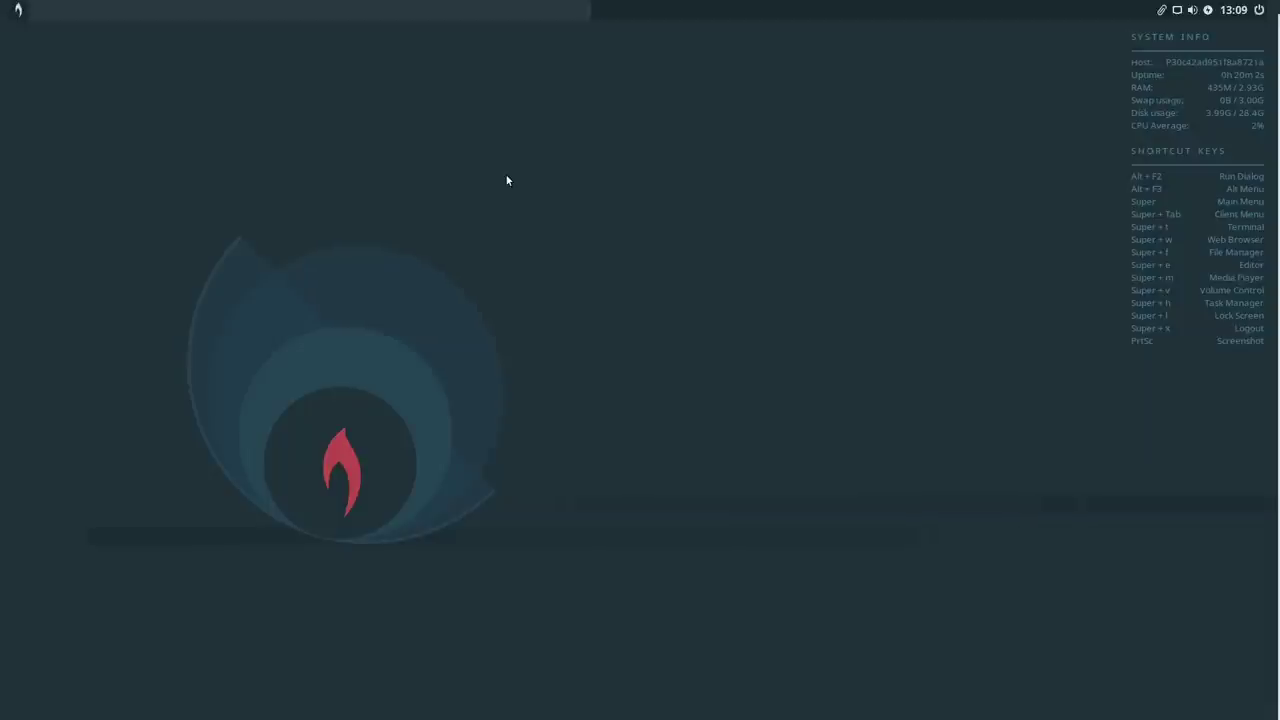